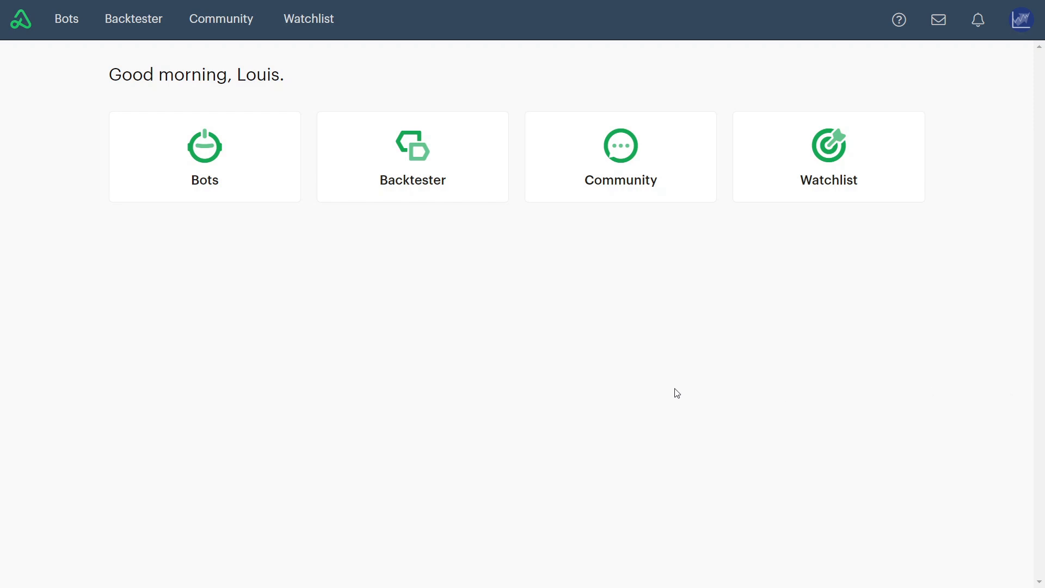
# Start a new backtest in the Backtester and choose SPY as its symbol
pyautogui.click(432, 186)
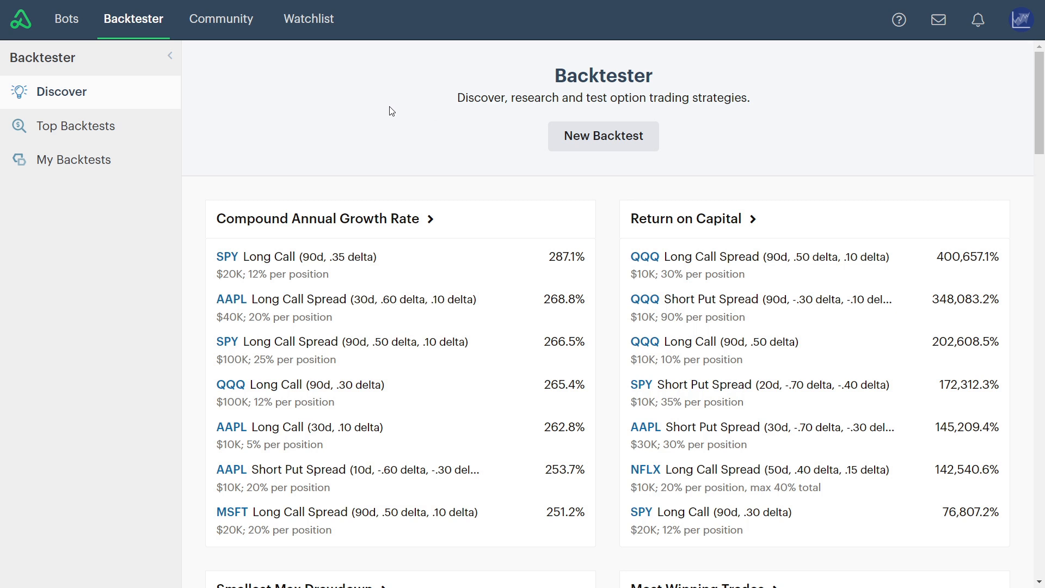
pyautogui.click(589, 141)
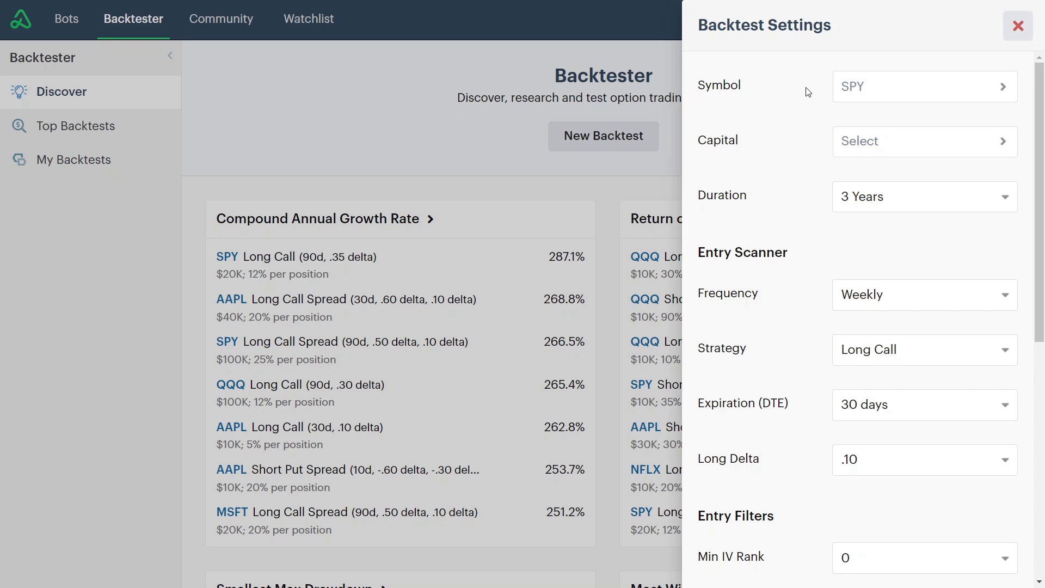
pyautogui.click(869, 83)
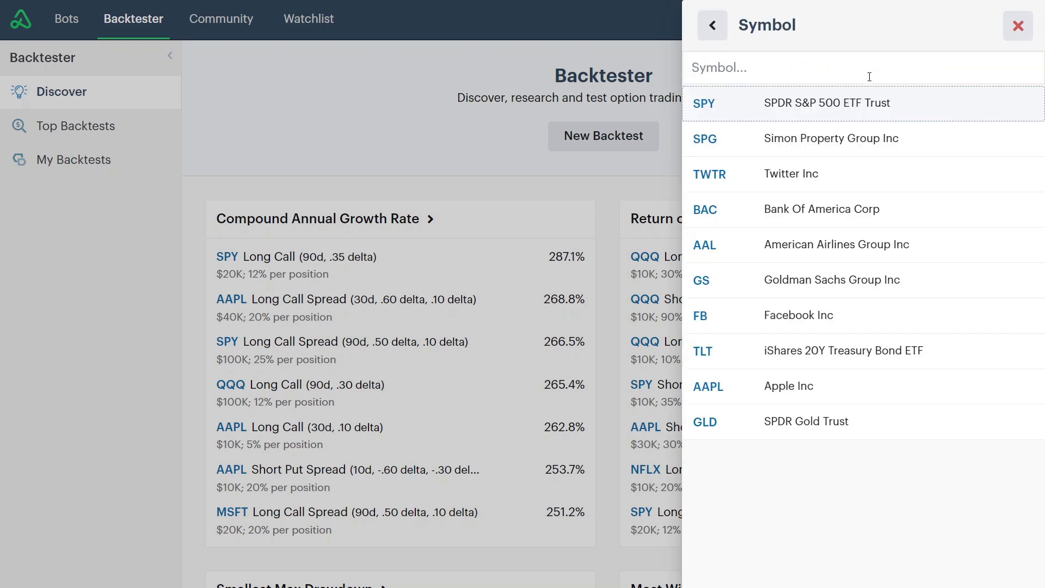
pyautogui.click(868, 105)
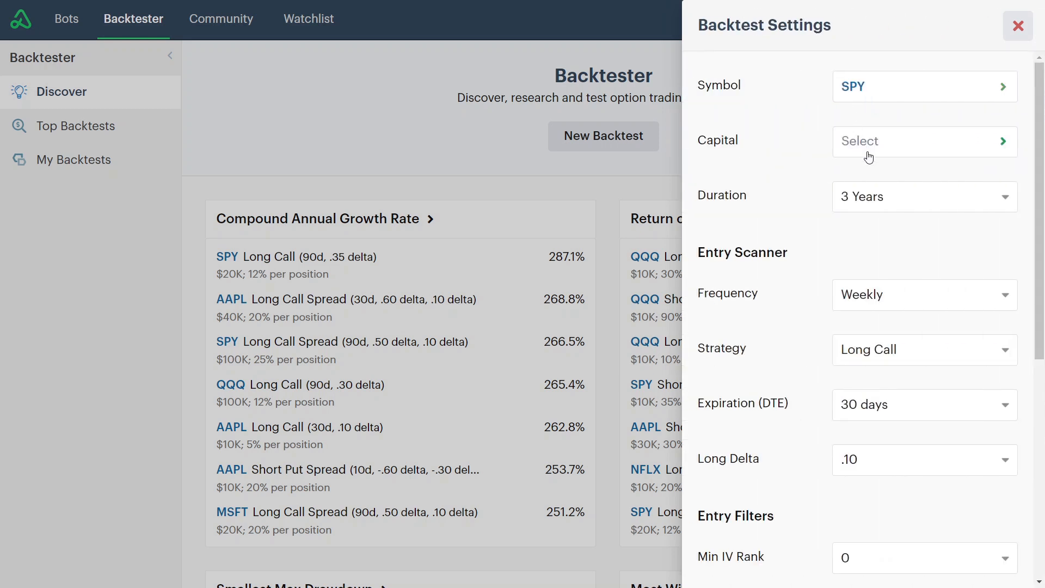
# Save the backtest capital as $20,000 starting capital with an allocation of 5% of capital per position
pyautogui.click(913, 156)
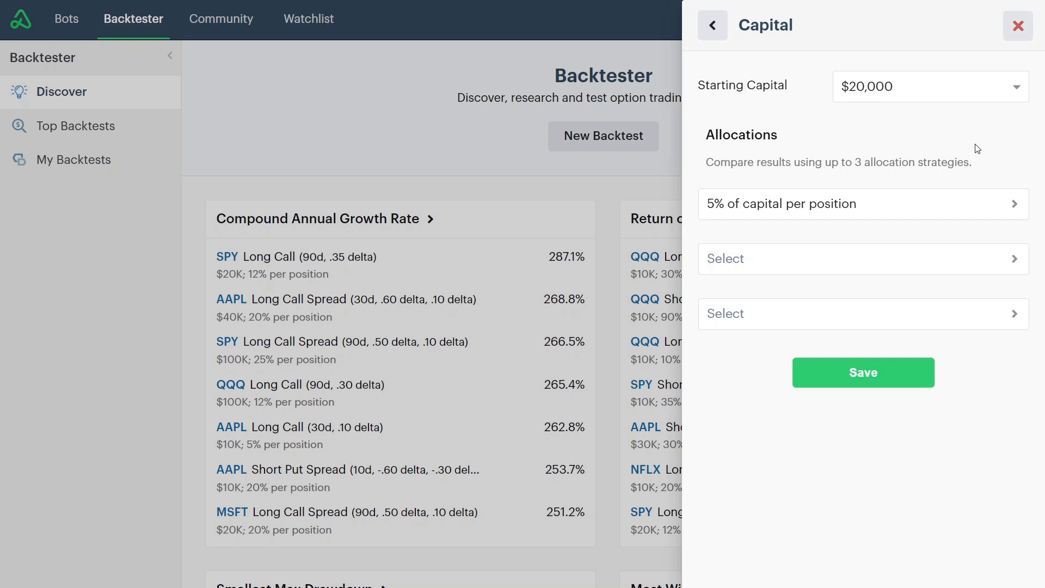
pyautogui.click(968, 204)
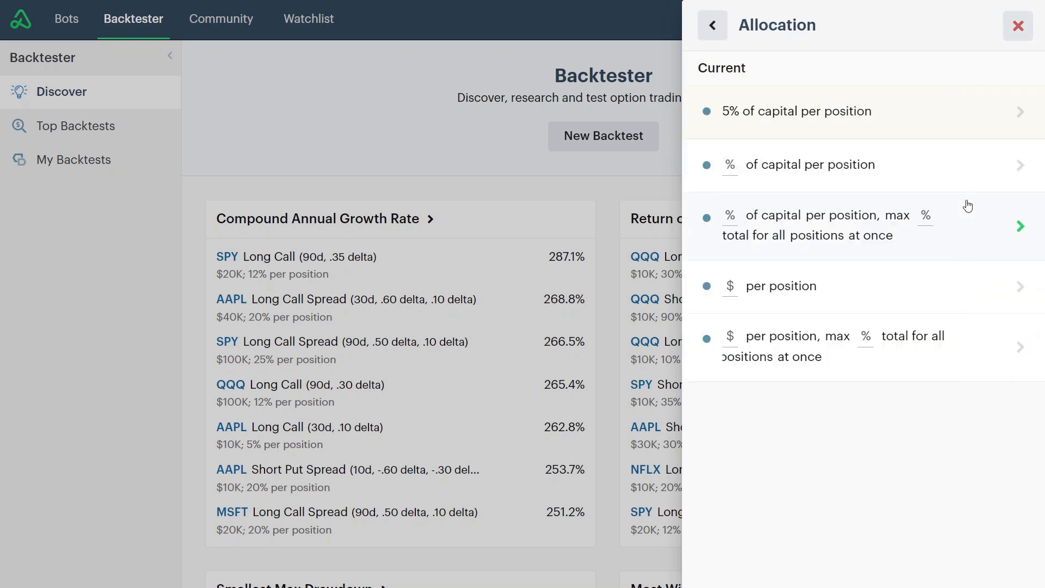
pyautogui.click(976, 122)
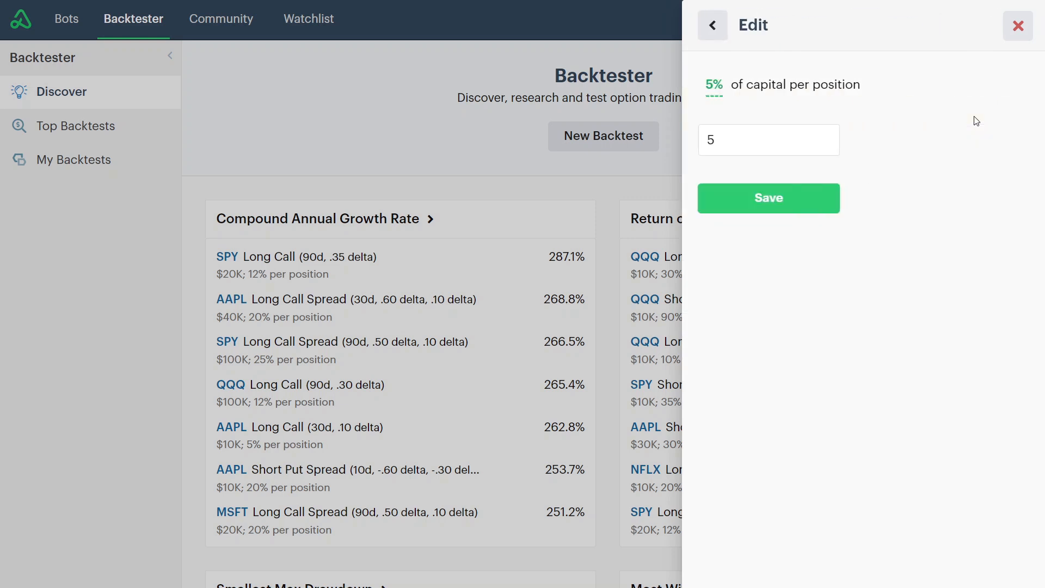
pyautogui.click(783, 202)
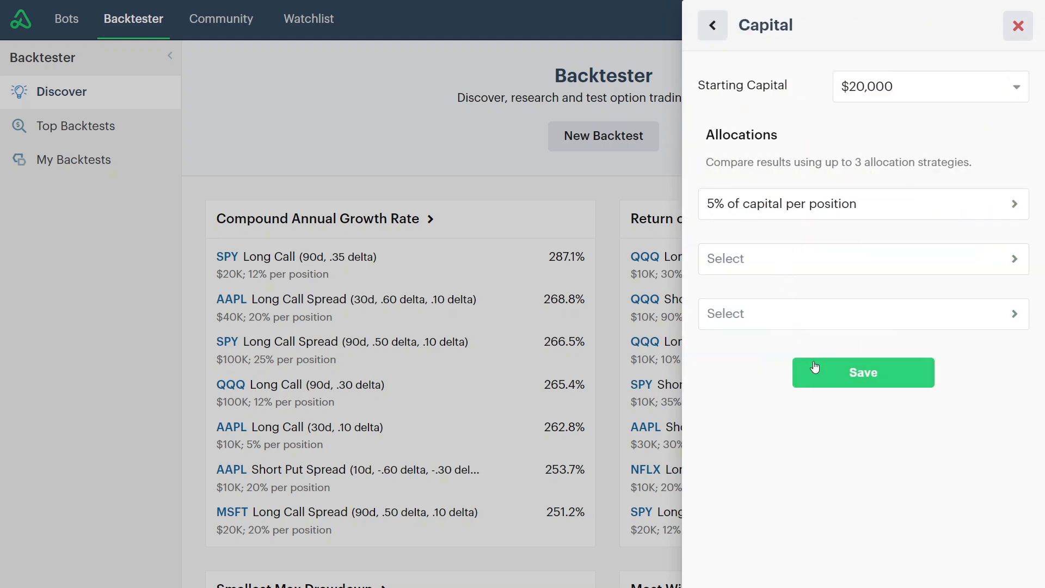
pyautogui.click(828, 377)
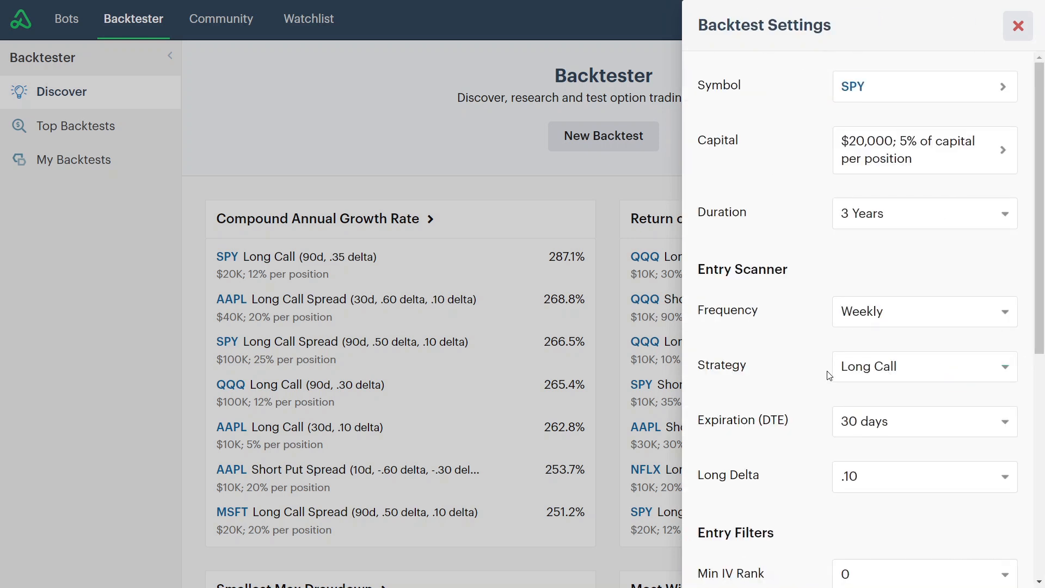
# Set the backtest duration to 5 Years and the entry frequency to Sequential
pyautogui.click(860, 223)
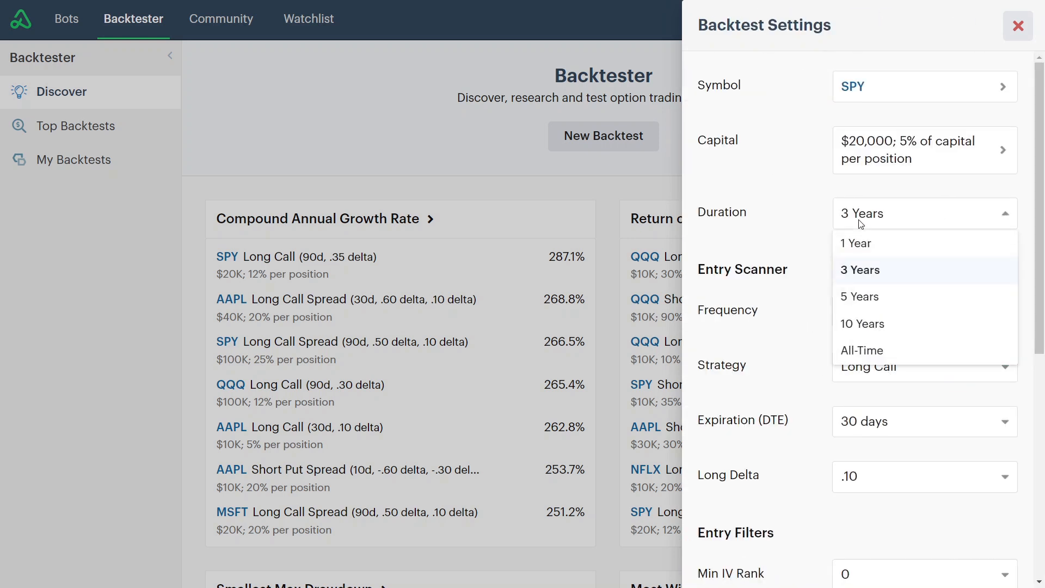
pyautogui.click(875, 297)
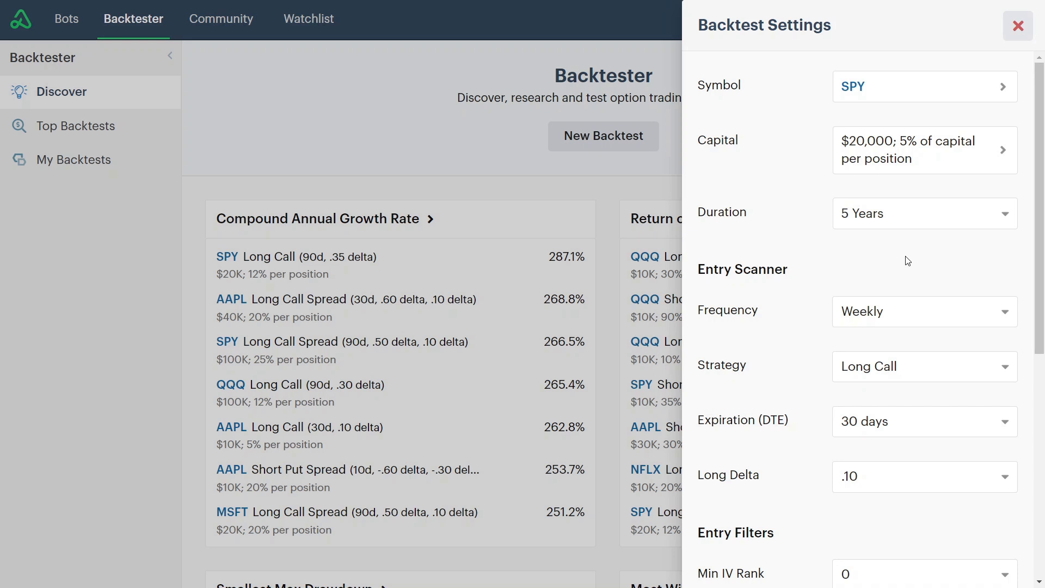
pyautogui.click(990, 314)
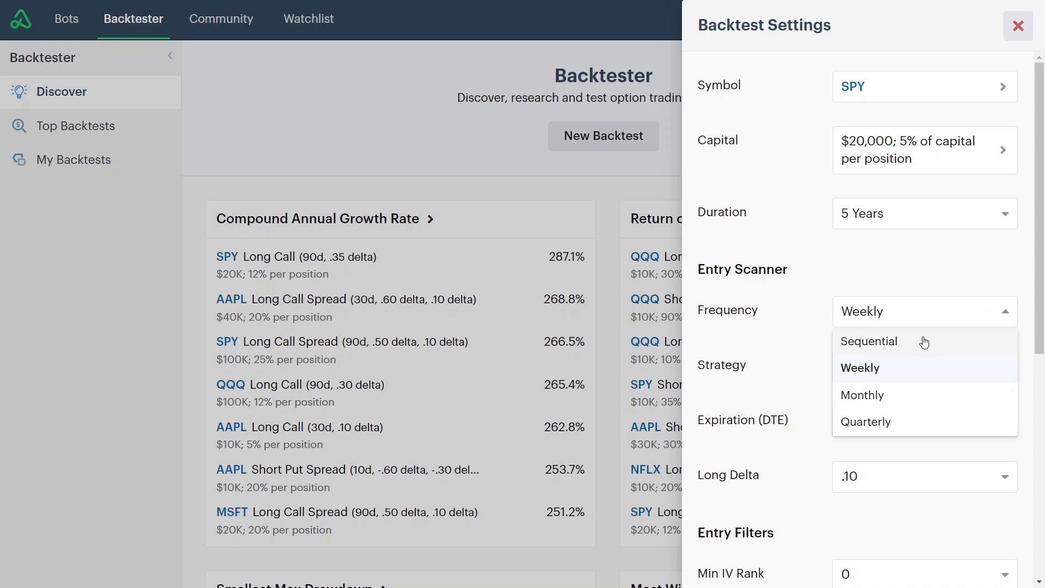
pyautogui.click(925, 343)
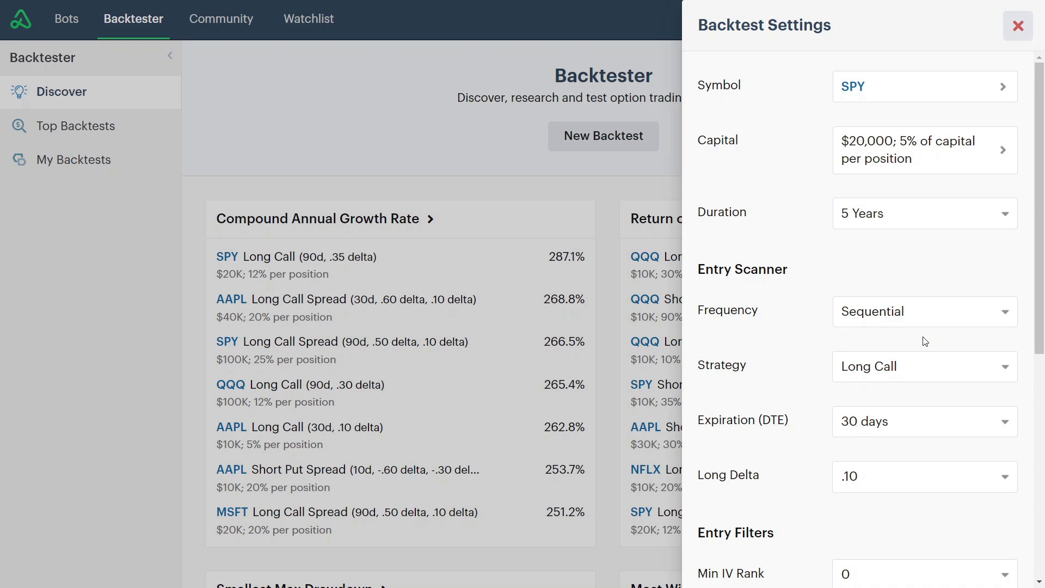
# Set the entry scanner to the Long Put strategy with a 40-day expiration and a long delta of .10
pyautogui.moveTo(1039, 339); pyautogui.dragTo(1028, 426)
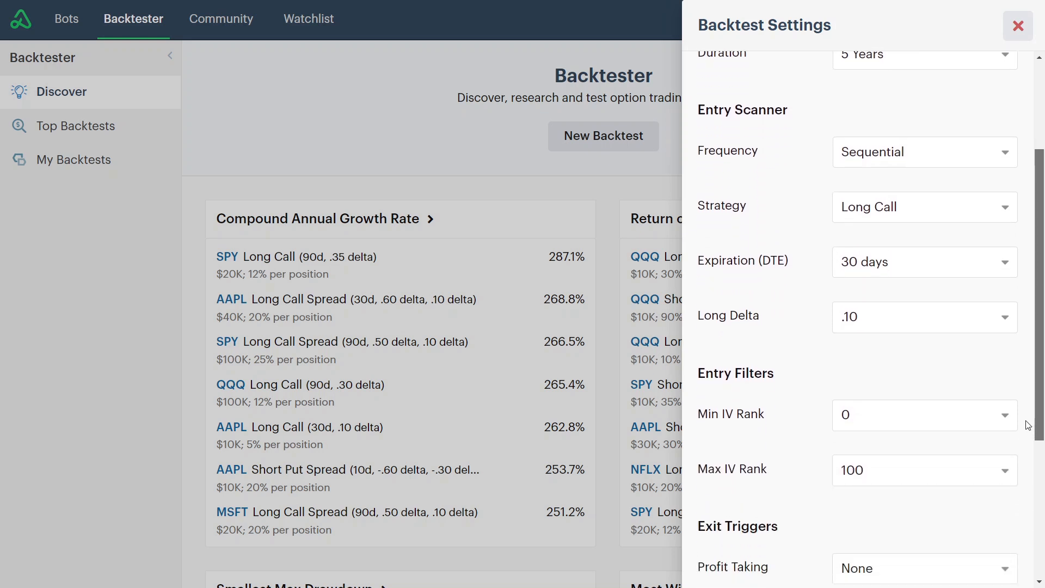
pyautogui.click(983, 211)
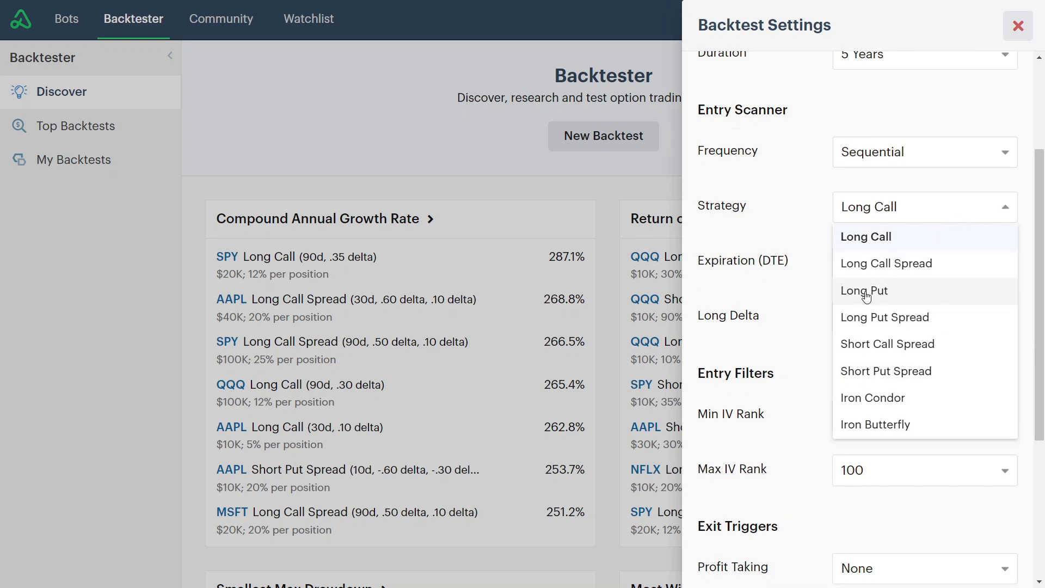
pyautogui.click(866, 295)
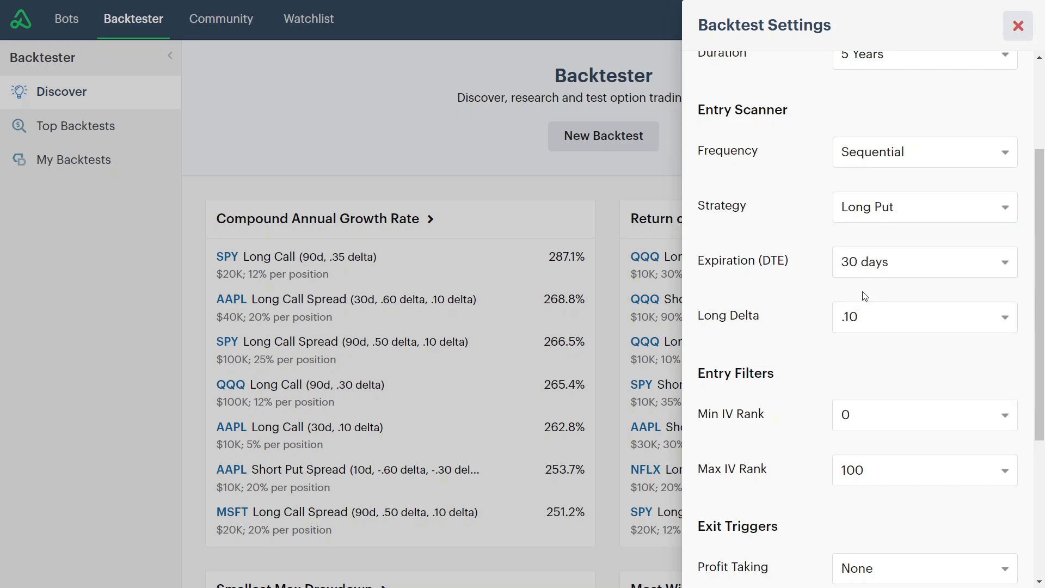
pyautogui.click(901, 265)
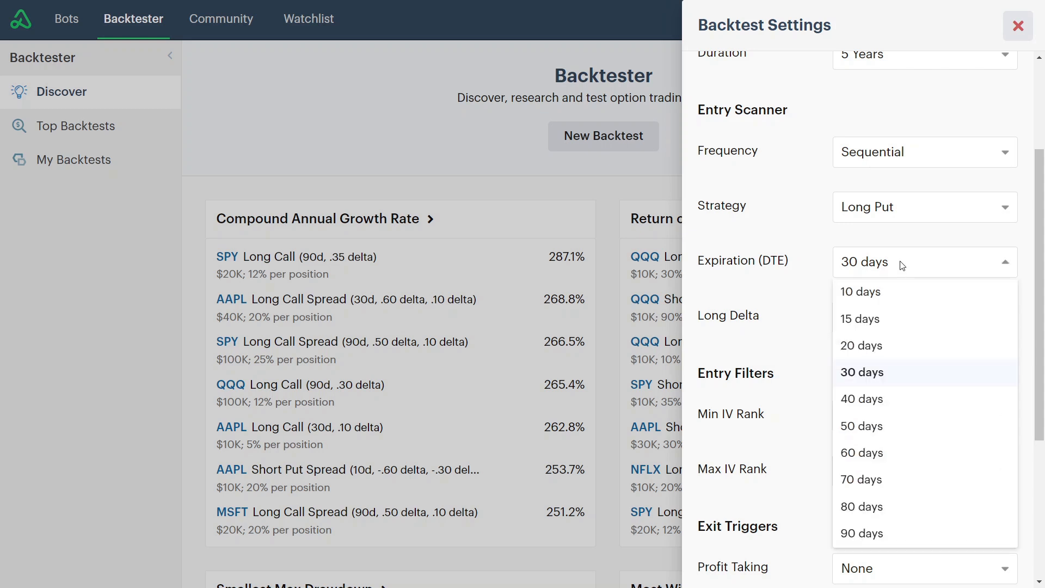
pyautogui.click(875, 407)
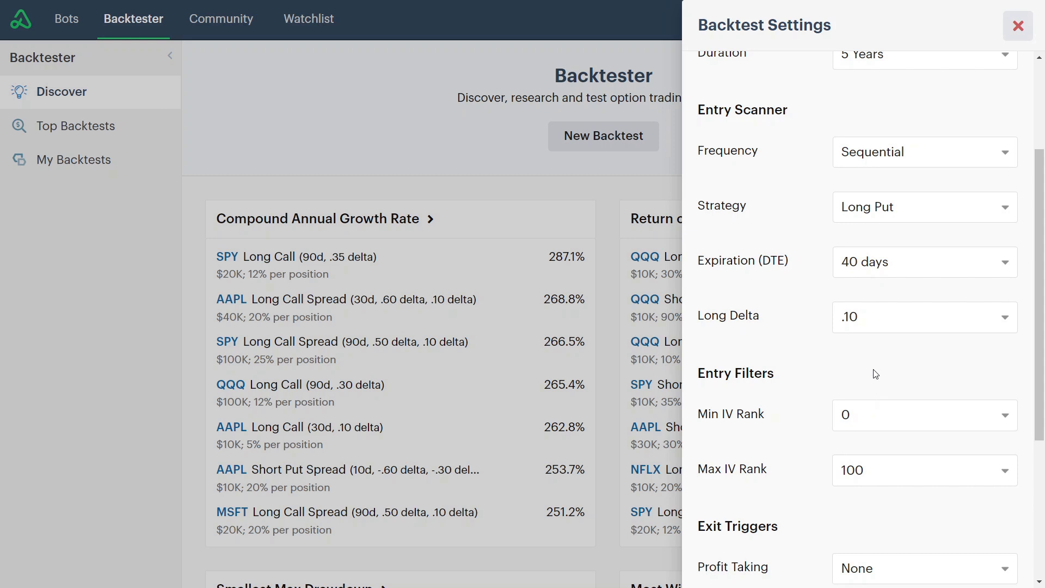
pyautogui.click(880, 322)
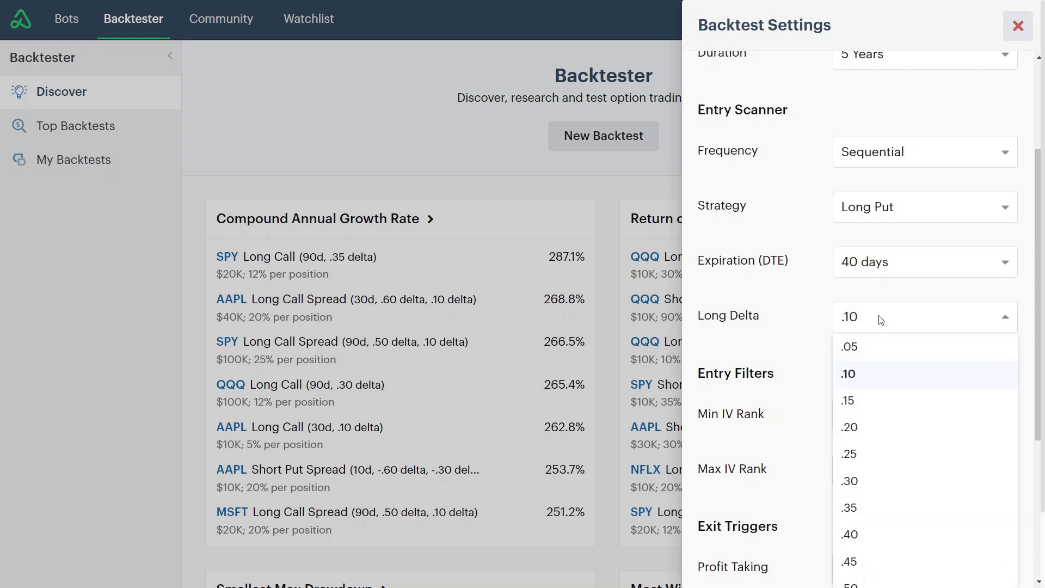
pyautogui.click(866, 374)
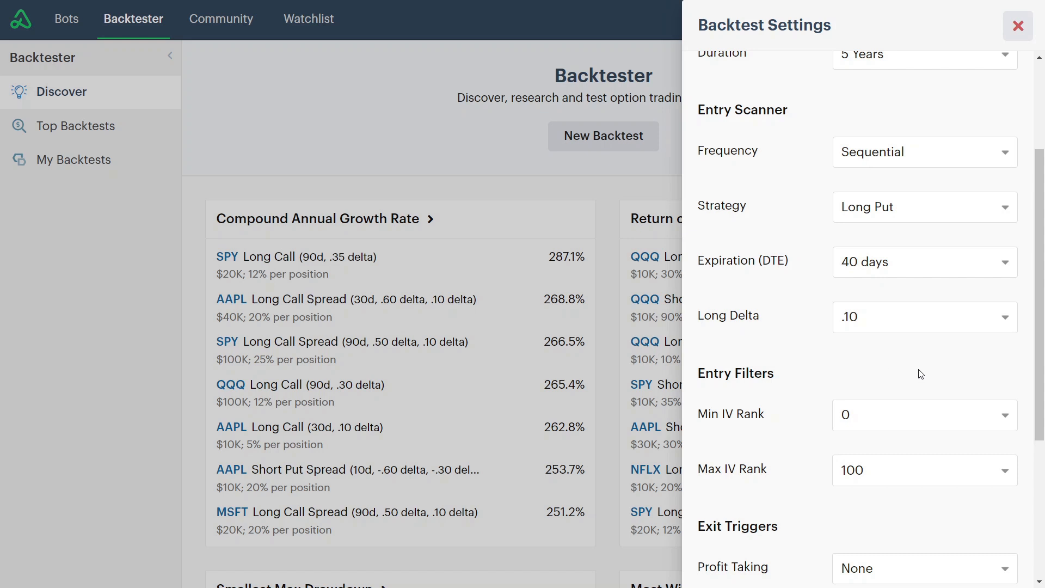
# Run the backtest with Profit Taking and Stop Loss at None and Days to Expiration at Expire, and open its results
pyautogui.moveTo(1040, 372); pyautogui.dragTo(1041, 403)
pyautogui.scroll(-3, 1041, 403)
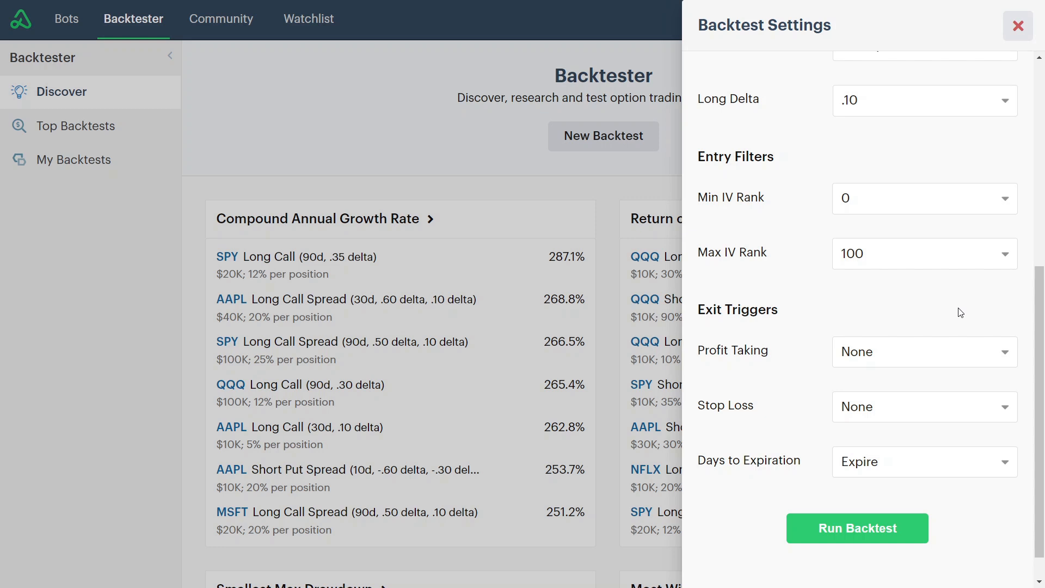
pyautogui.click(947, 351)
pyautogui.click(946, 354)
pyautogui.click(936, 407)
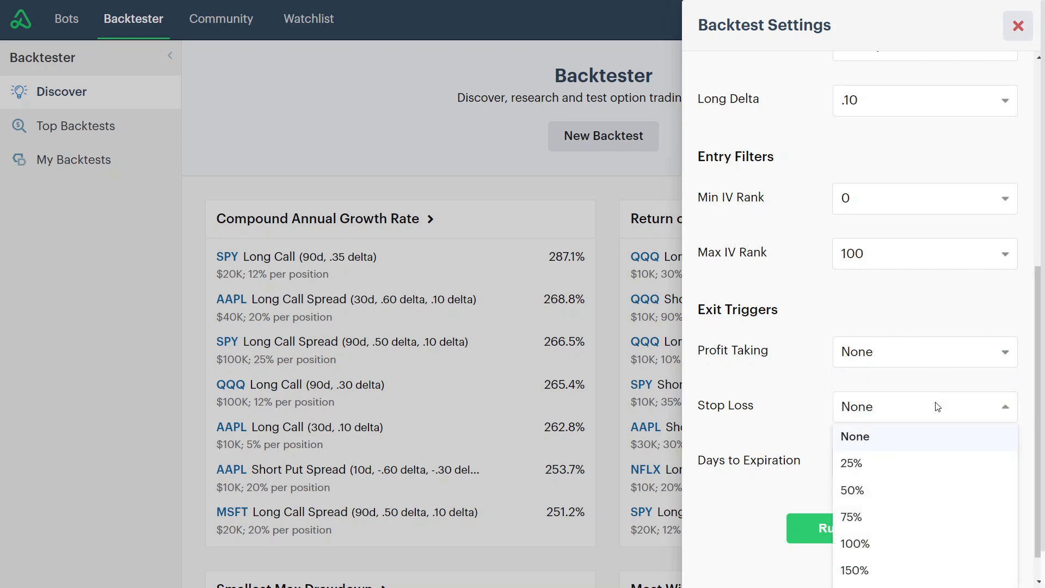
pyautogui.click(936, 407)
pyautogui.click(930, 462)
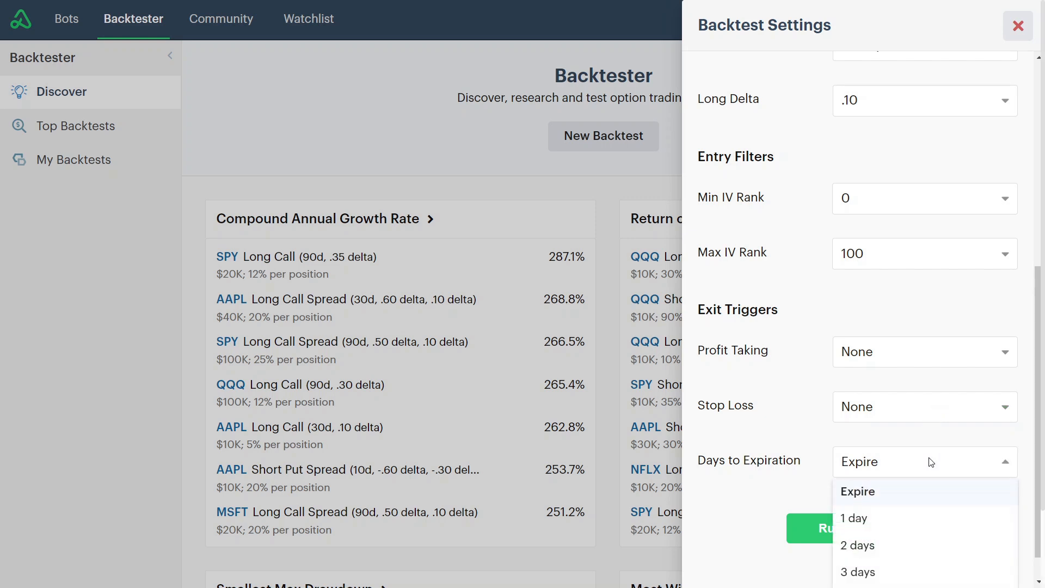
pyautogui.click(931, 463)
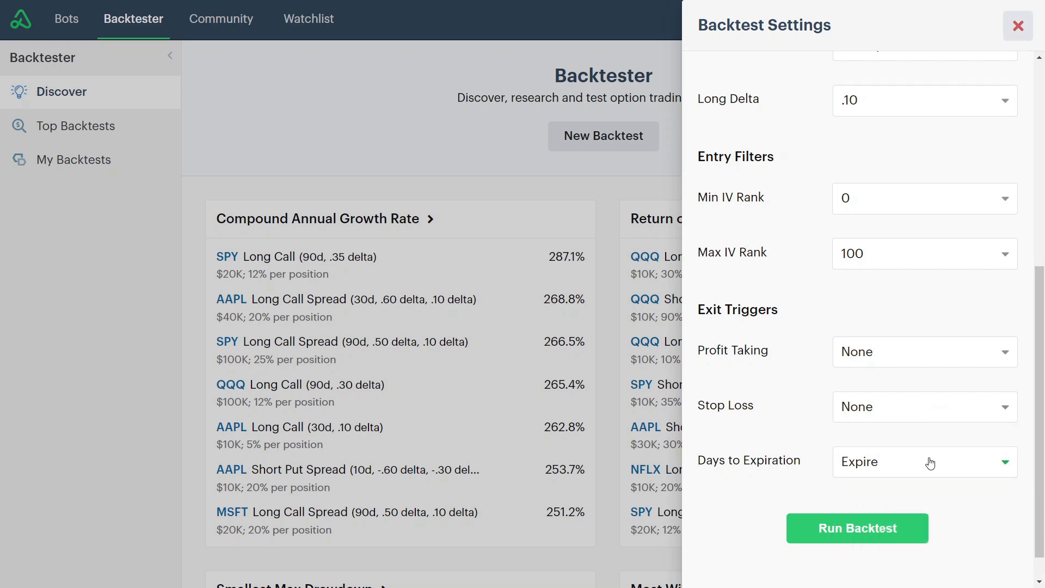
pyautogui.click(845, 535)
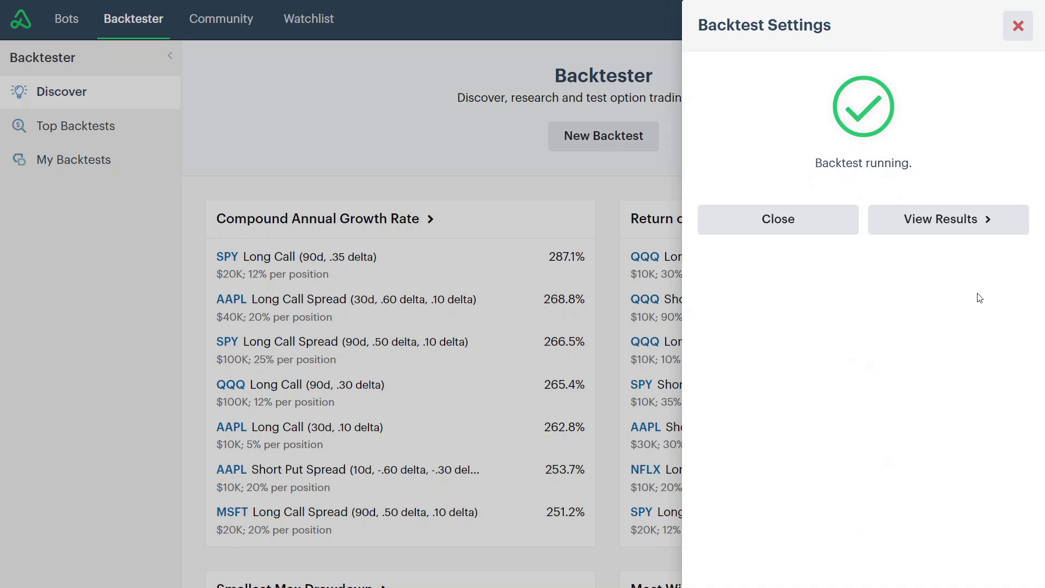
pyautogui.click(963, 225)
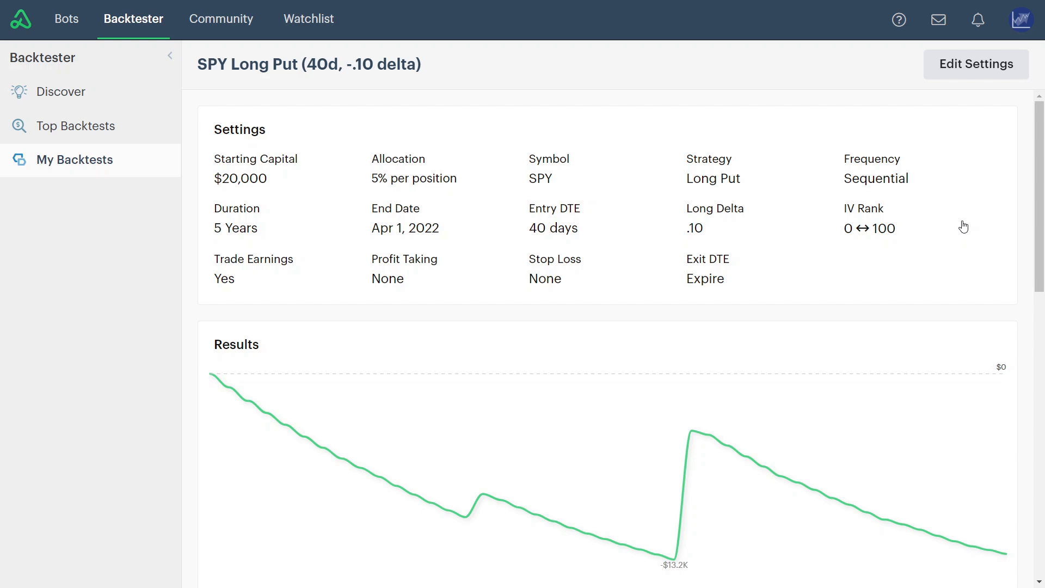
# Examine the backtest's results chart, P/L stats, position metrics such as wins, best win and worst loss, and position averages
pyautogui.scroll(-7, 1012, 222)
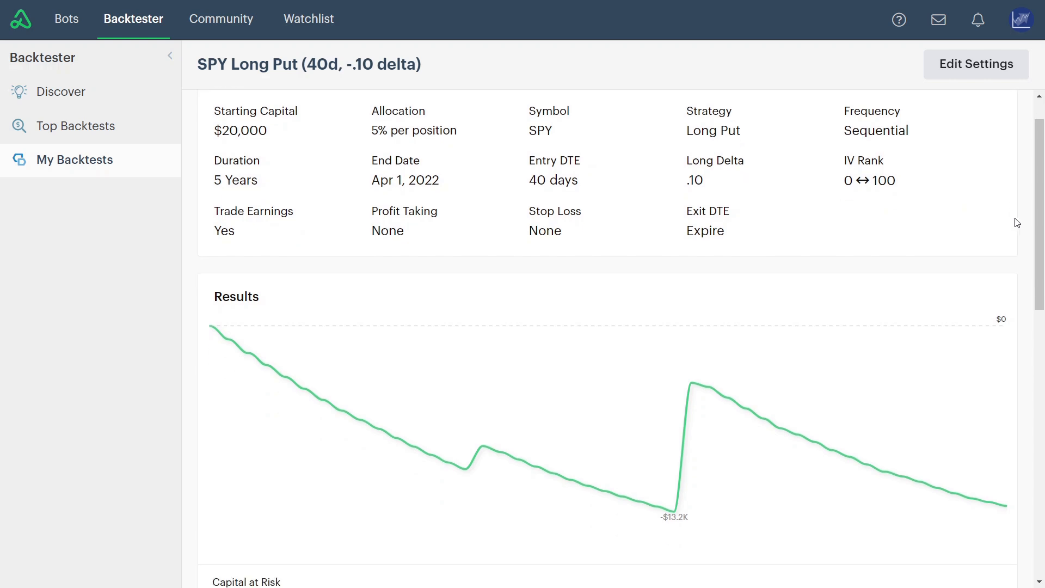
pyautogui.scroll(4, 1036, 241)
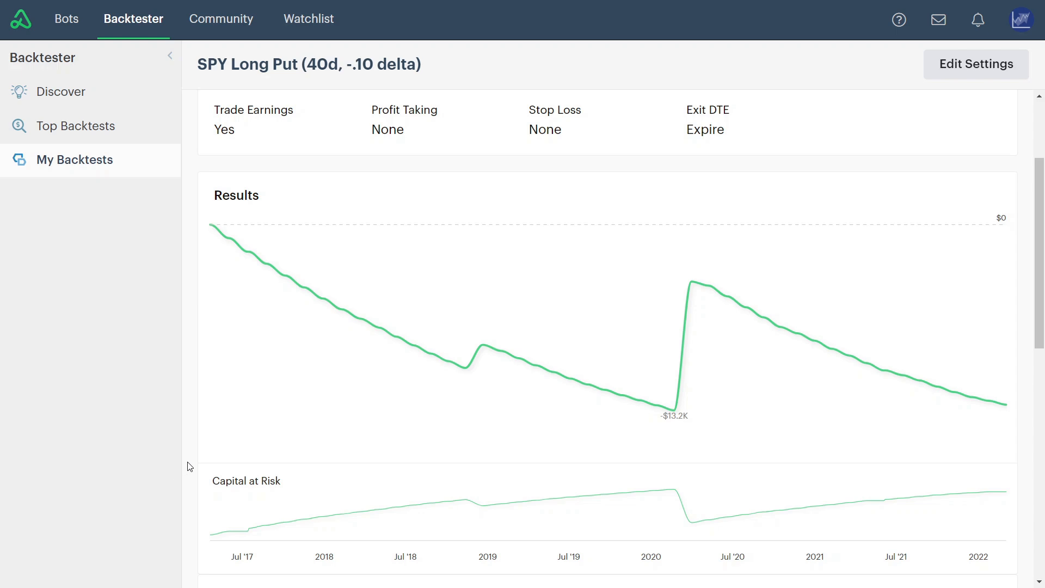
pyautogui.scroll(-7, 189, 466)
pyautogui.scroll(-3, 189, 465)
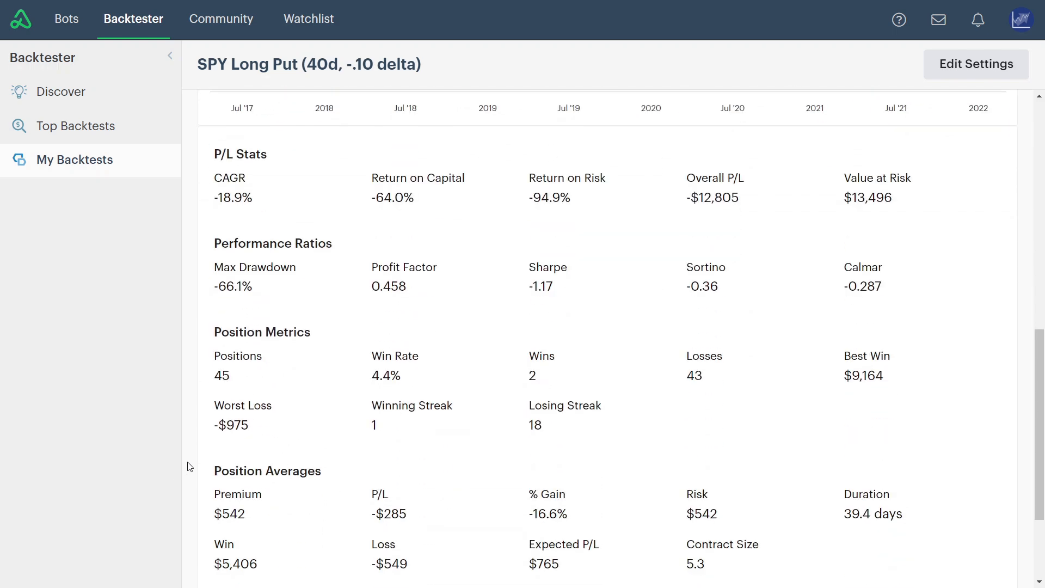
pyautogui.scroll(1, 188, 466)
pyautogui.moveTo(508, 379); pyautogui.dragTo(559, 379)
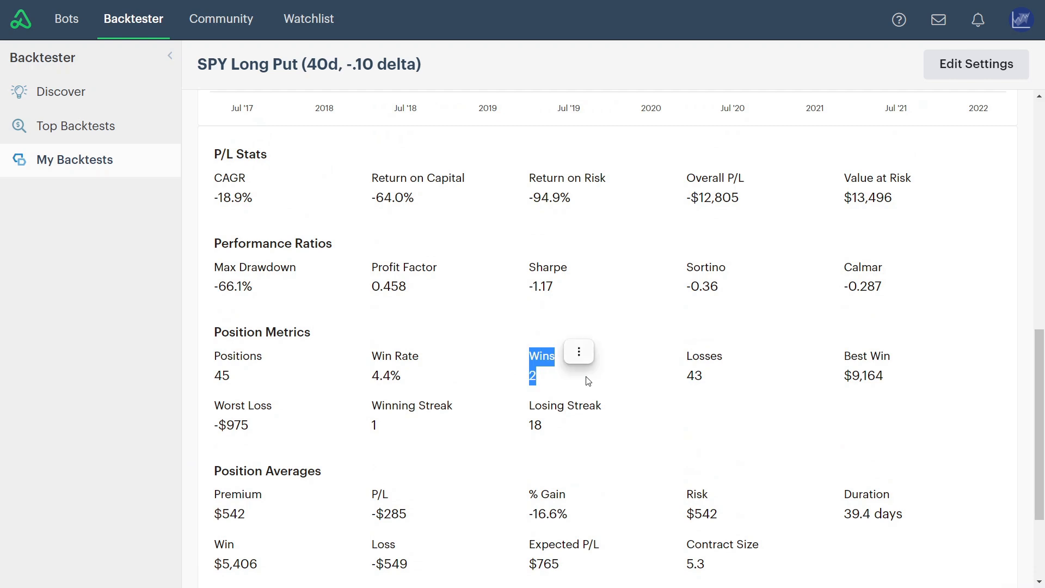
pyautogui.click(588, 382)
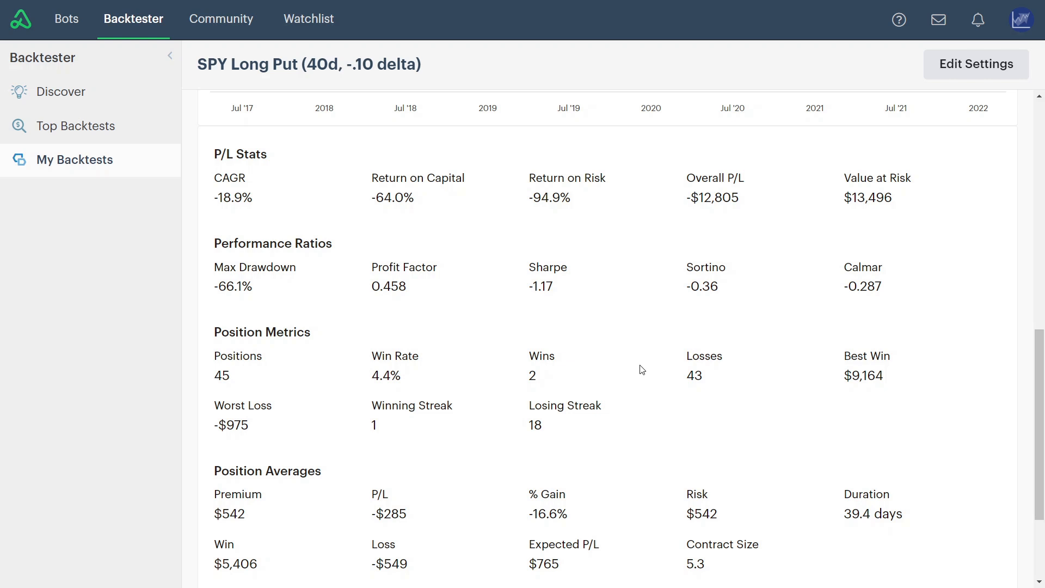
pyautogui.moveTo(832, 362); pyautogui.dragTo(899, 383)
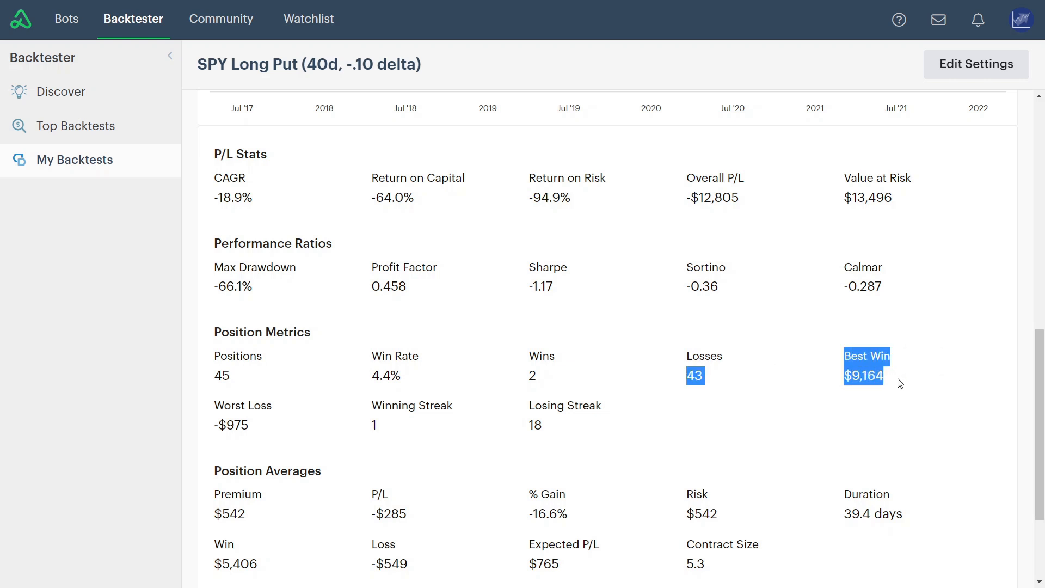
pyautogui.click(899, 383)
pyautogui.moveTo(257, 427); pyautogui.dragTo(217, 426)
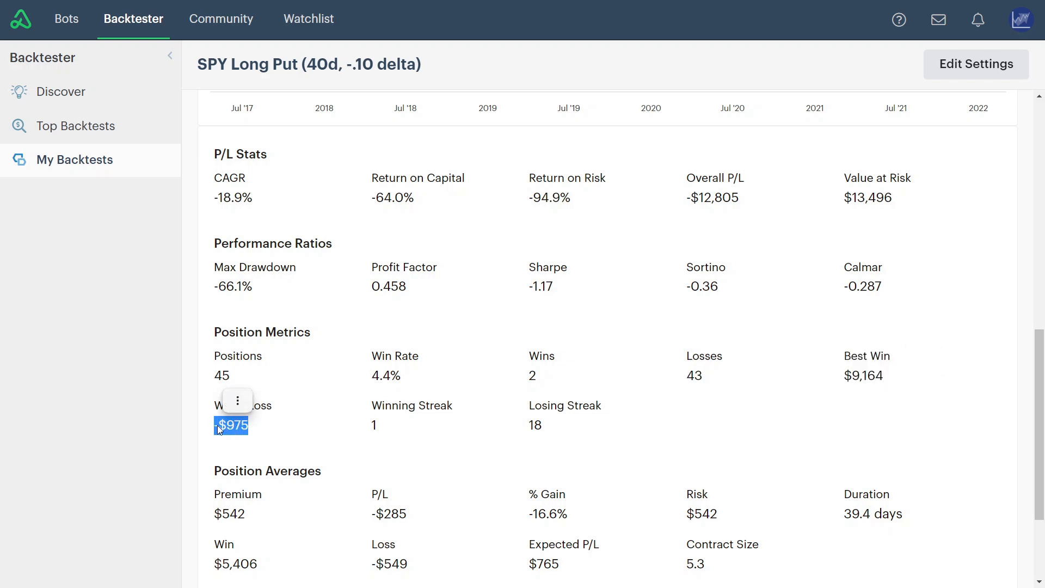
pyautogui.click(278, 425)
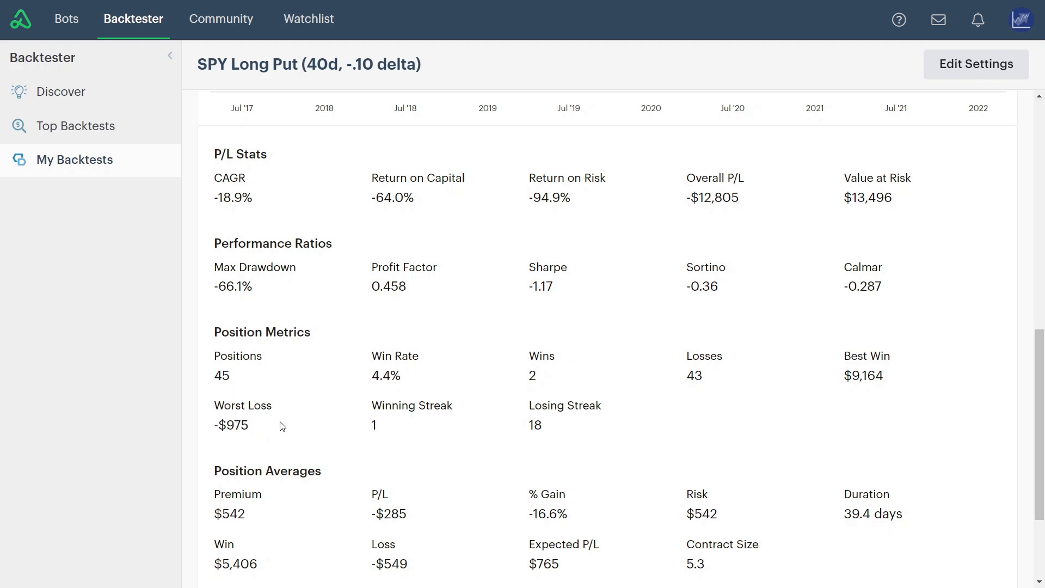
pyautogui.scroll(-3, 281, 426)
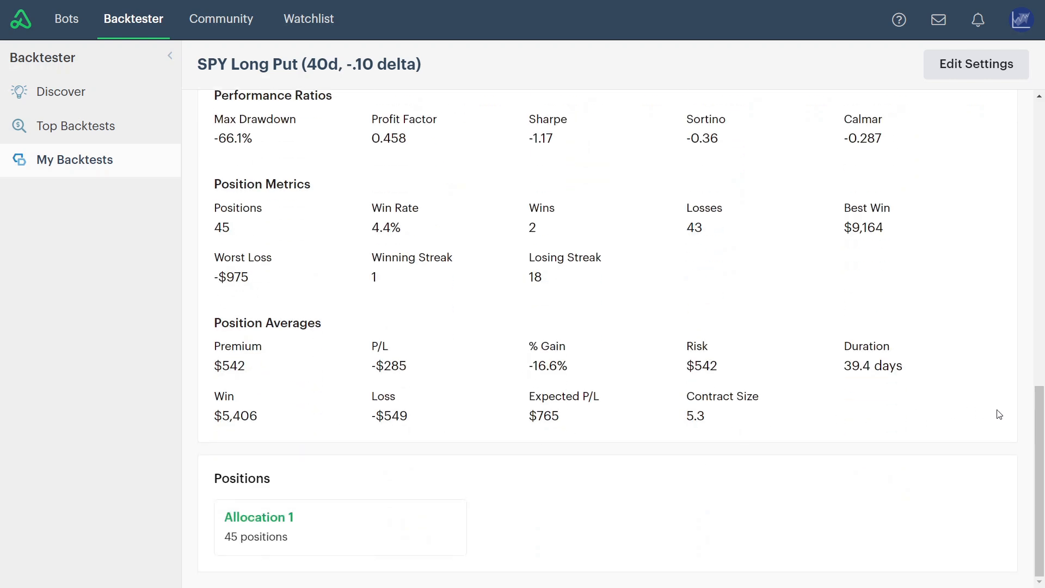
# Start a new backtest from the Discover page and choose SPY as its symbol
pyautogui.scroll(14, 999, 415)
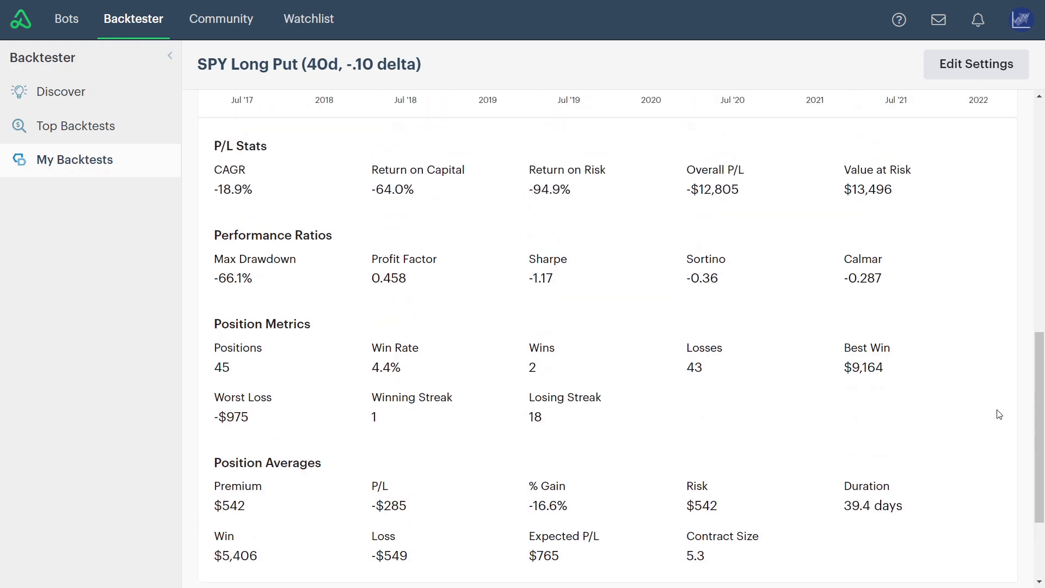
pyautogui.scroll(-2, 1026, 415)
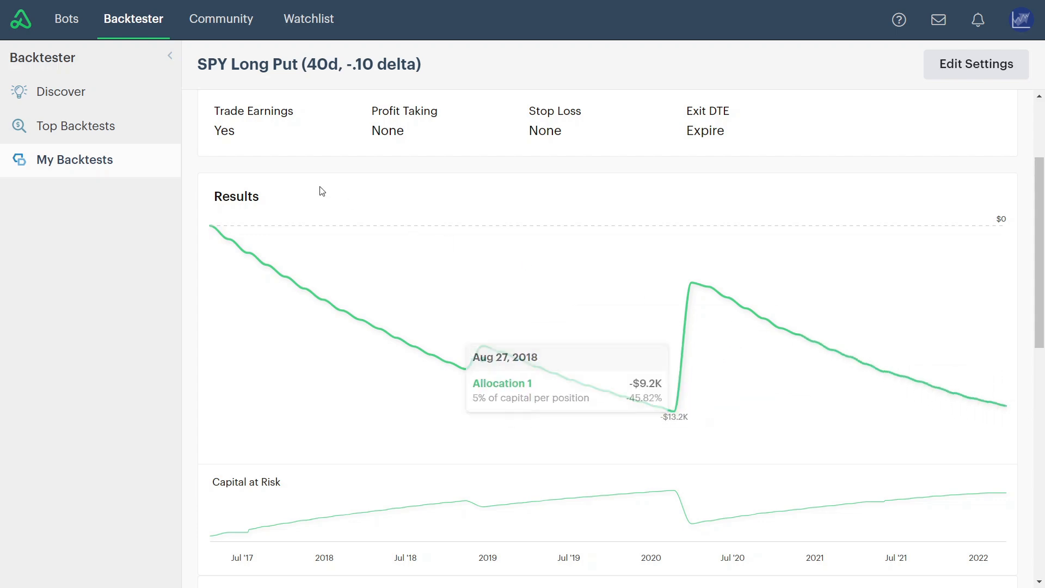
pyautogui.click(71, 88)
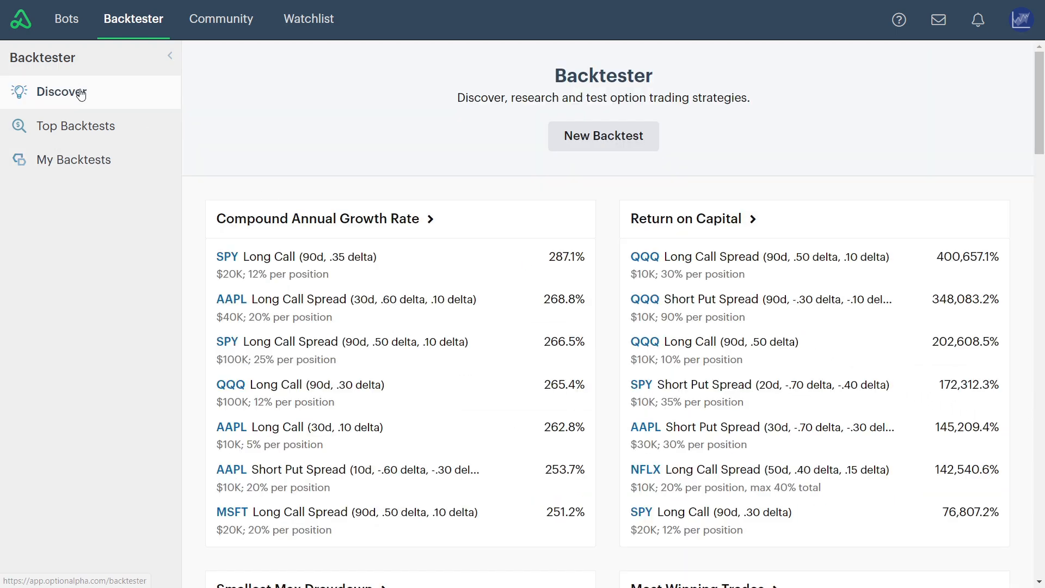
pyautogui.click(583, 146)
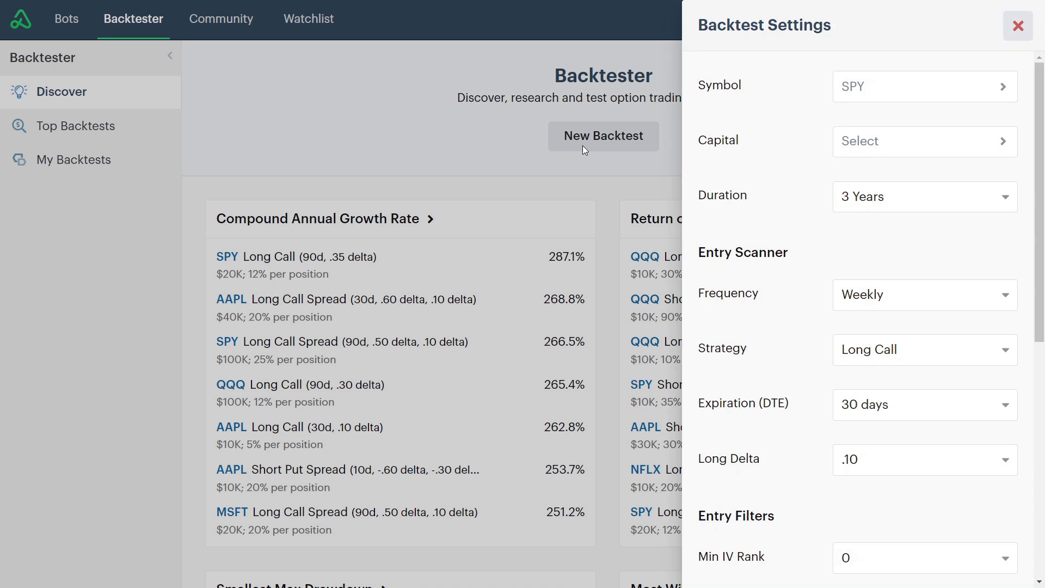
pyautogui.click(880, 97)
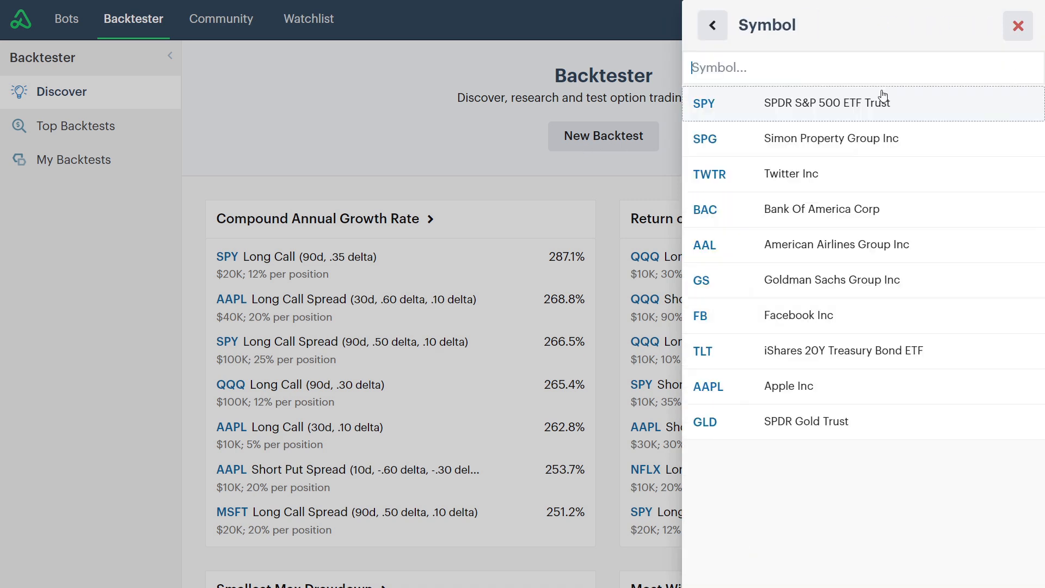
pyautogui.click(811, 104)
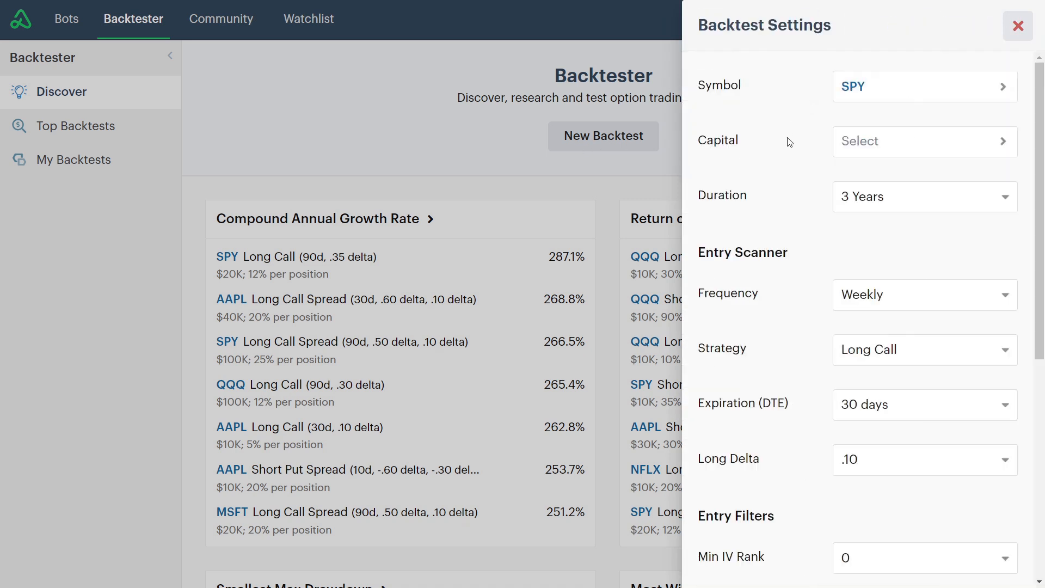
# Save the backtest's capital as $20,000 with an allocation of 5% of capital per position
pyautogui.click(867, 149)
pyautogui.click(868, 97)
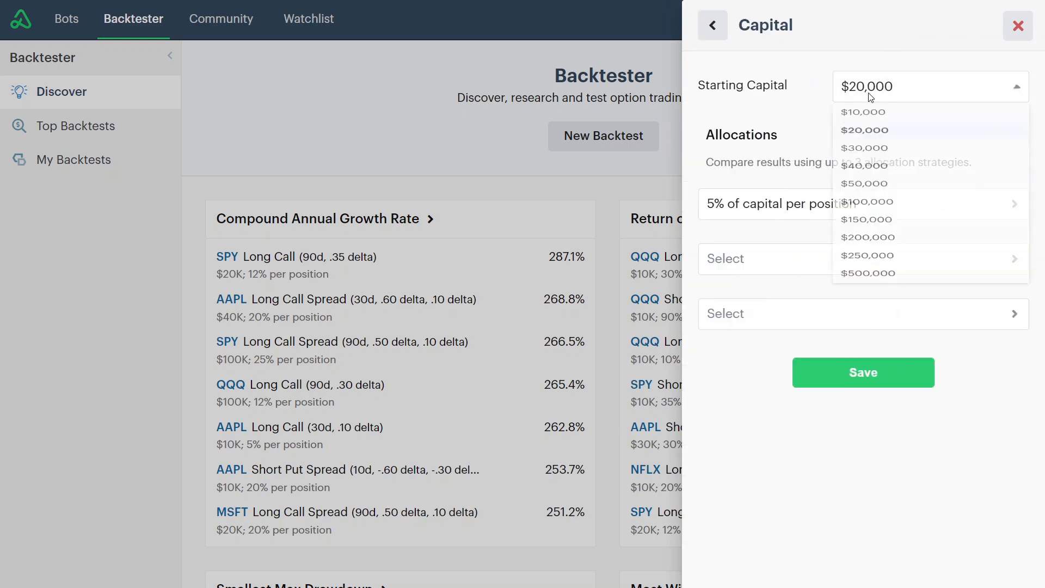
pyautogui.click(870, 143)
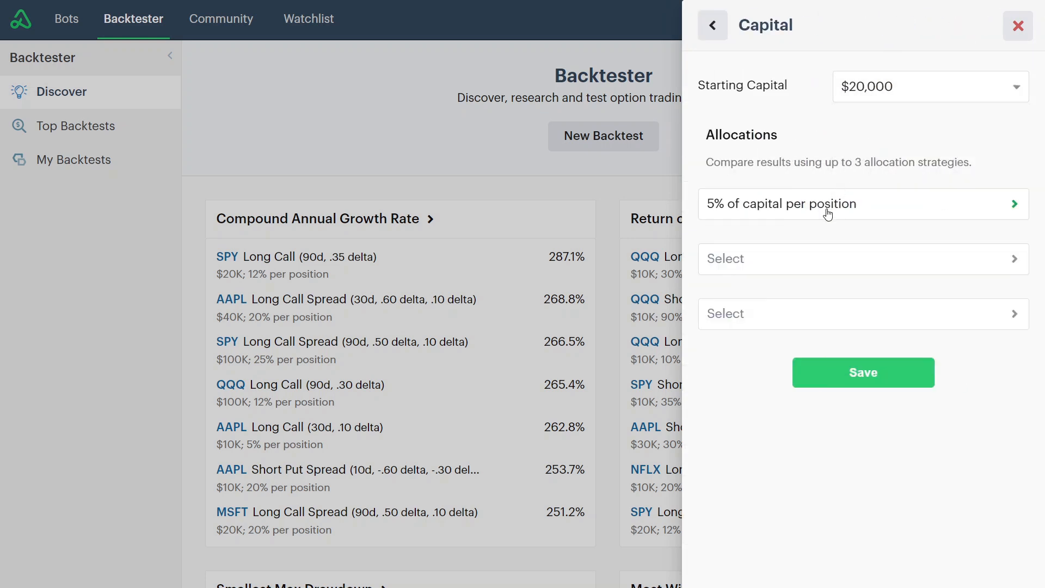
pyautogui.click(847, 379)
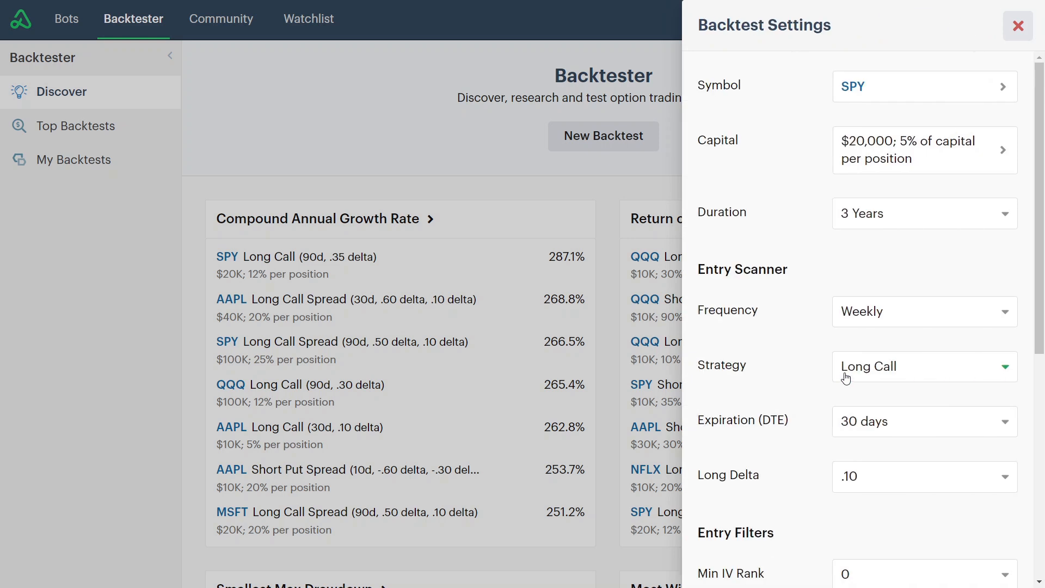
# Set the new backtest's duration to 5 Years and its entry frequency to Sequential
pyautogui.click(864, 223)
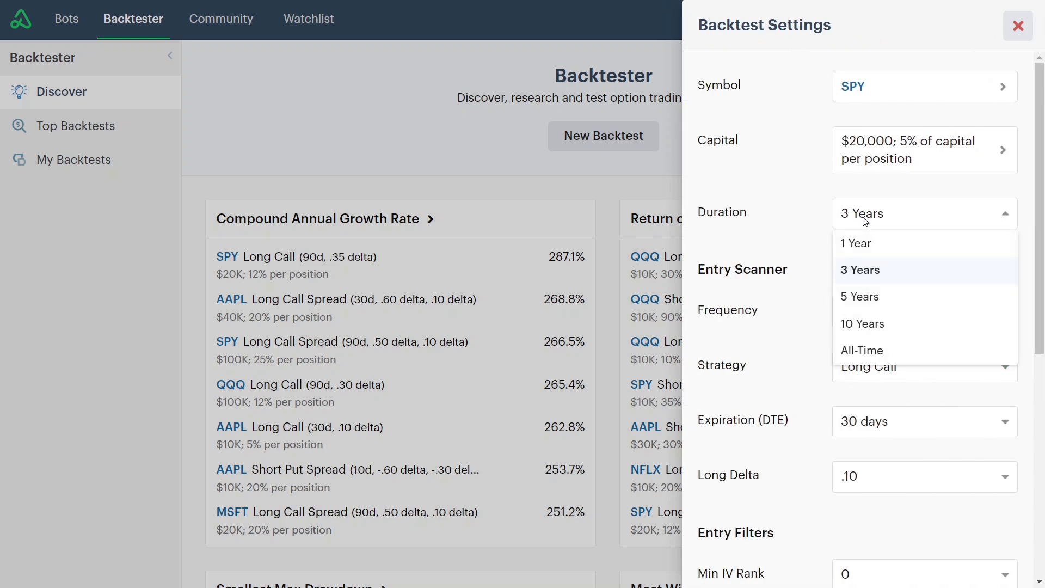
pyautogui.click(889, 297)
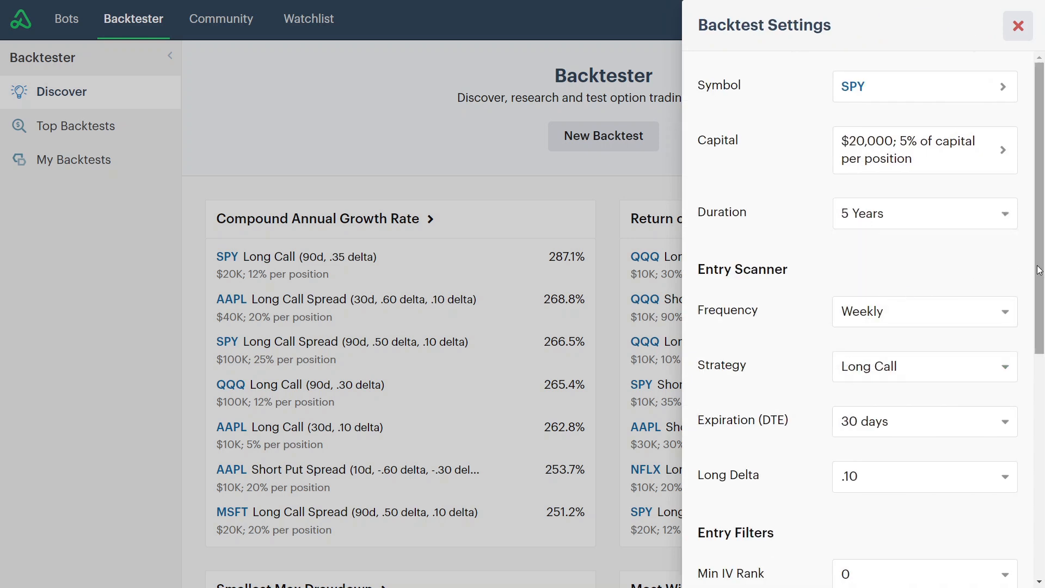
pyautogui.scroll(-3, 1040, 271)
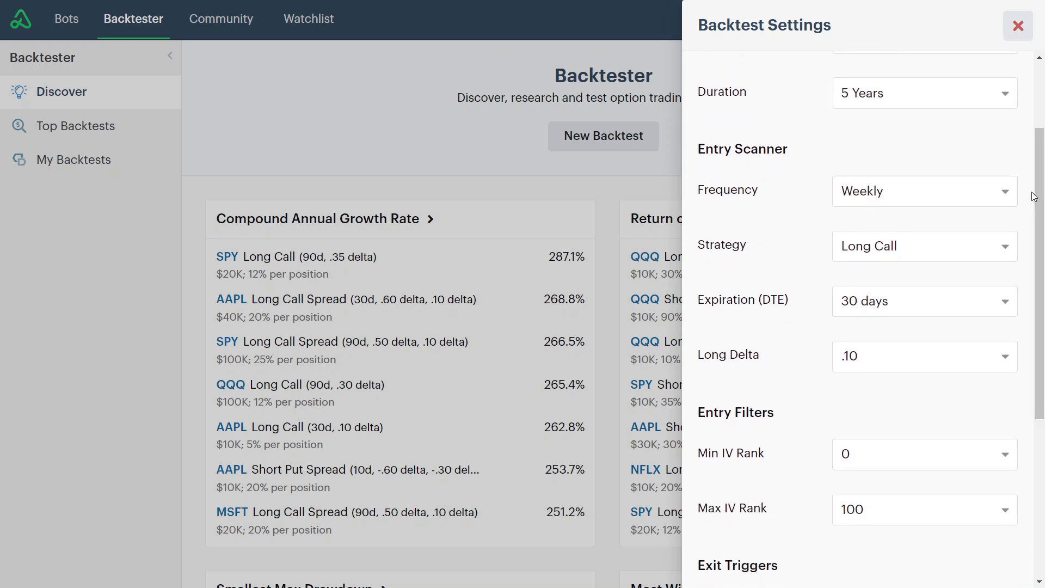
pyautogui.click(989, 191)
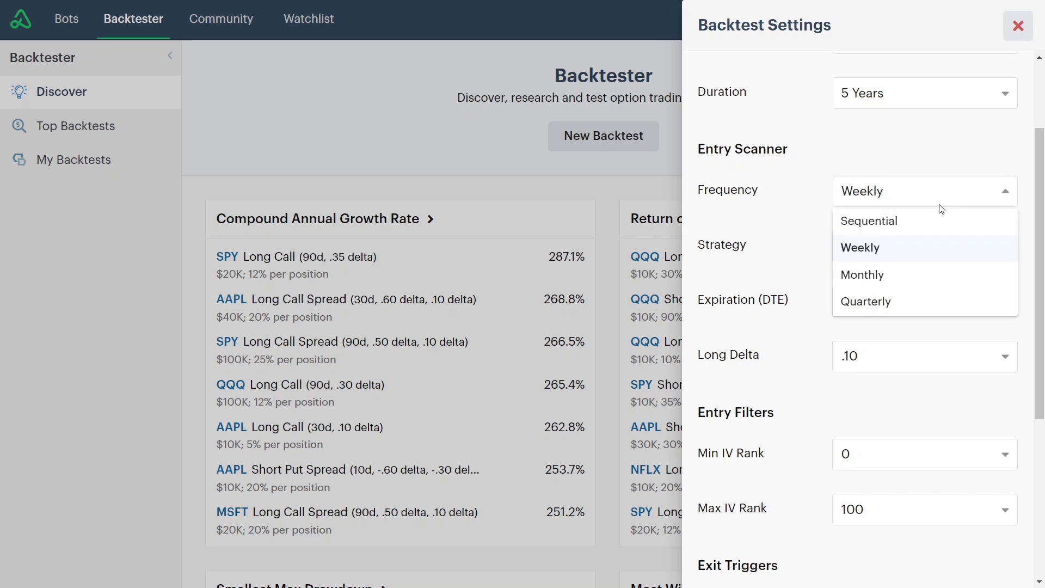
pyautogui.click(925, 221)
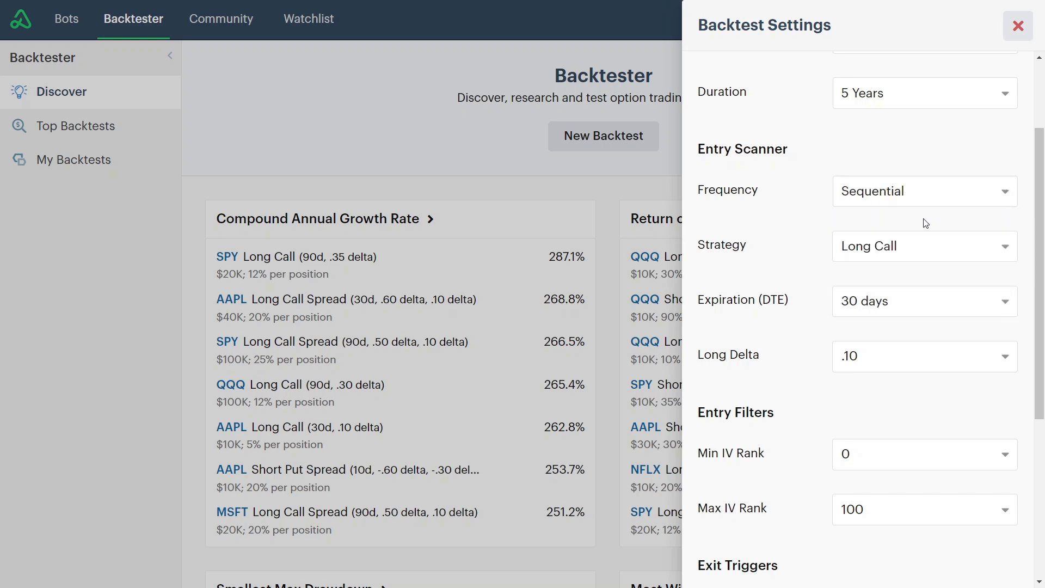
# Set the entry scanner to the Short Put Spread strategy with a 40-day expiration and a short delta of .20
pyautogui.click(925, 249)
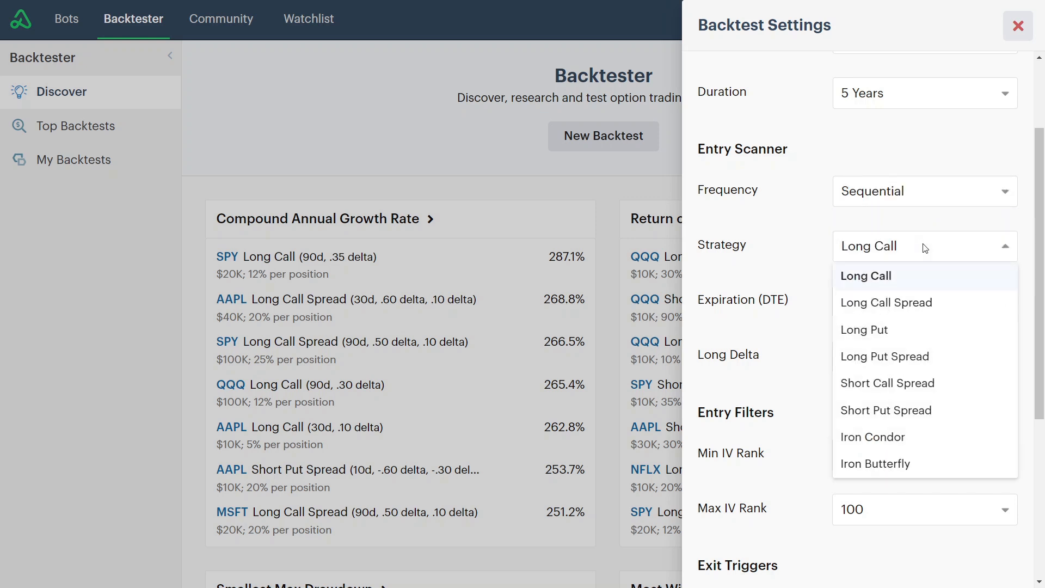
pyautogui.click(942, 409)
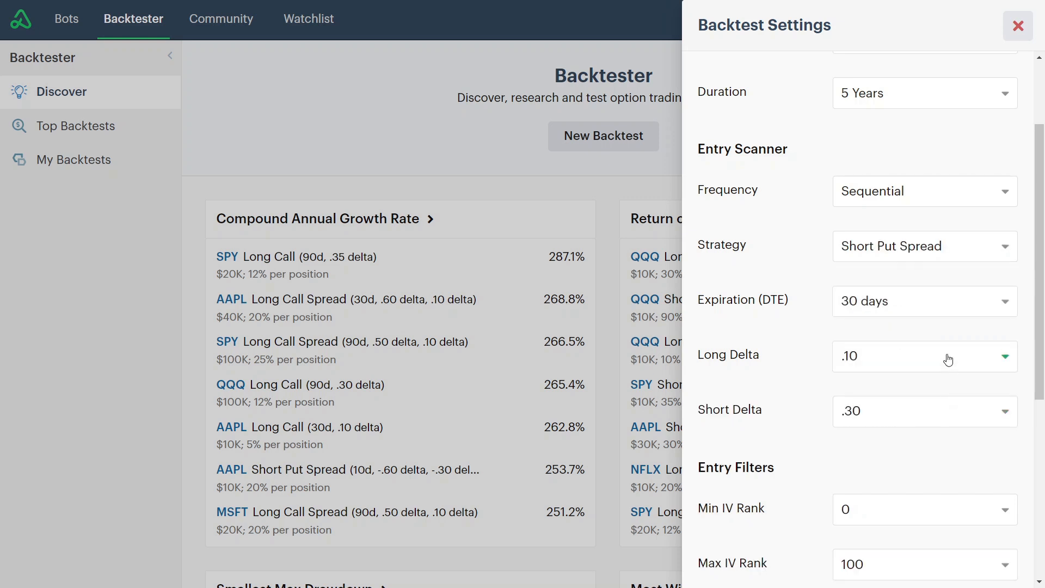
pyautogui.click(941, 304)
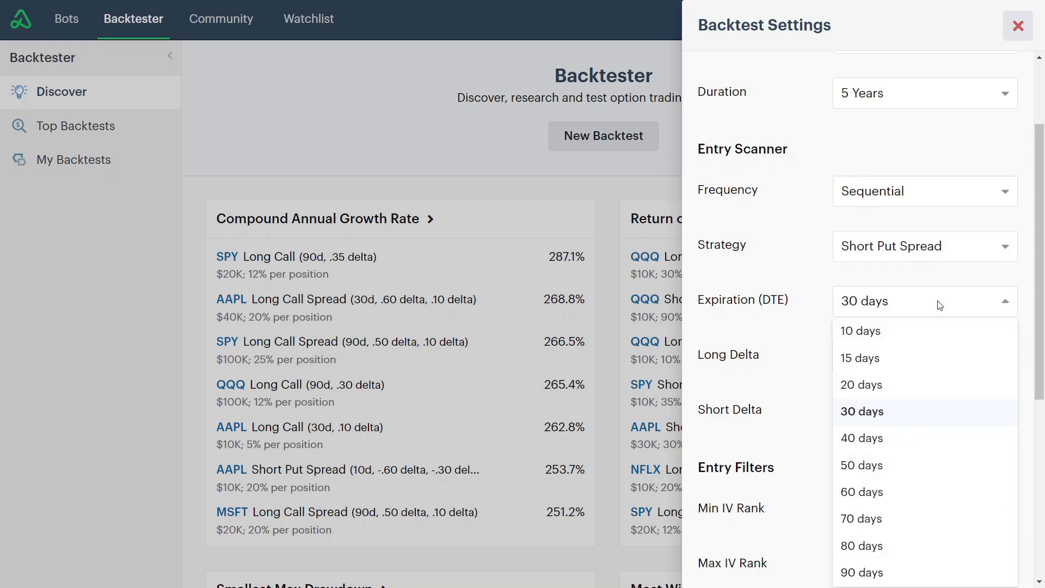
pyautogui.click(864, 437)
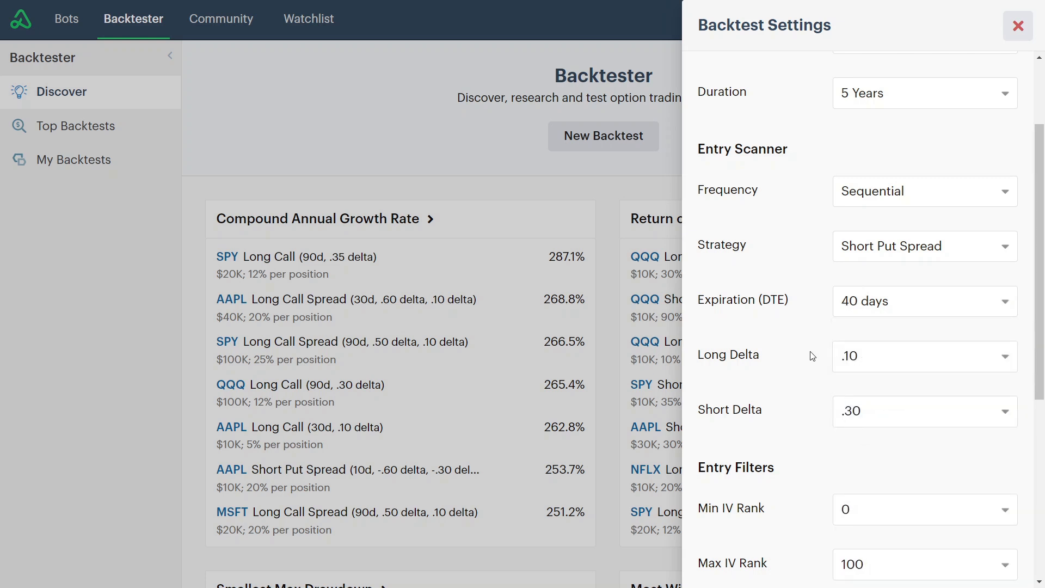
pyautogui.click(854, 418)
pyautogui.click(861, 524)
# Set the exit triggers to 75% Profit Taking and 2 days for Days to Expiration
pyautogui.scroll(-3, 802, 407)
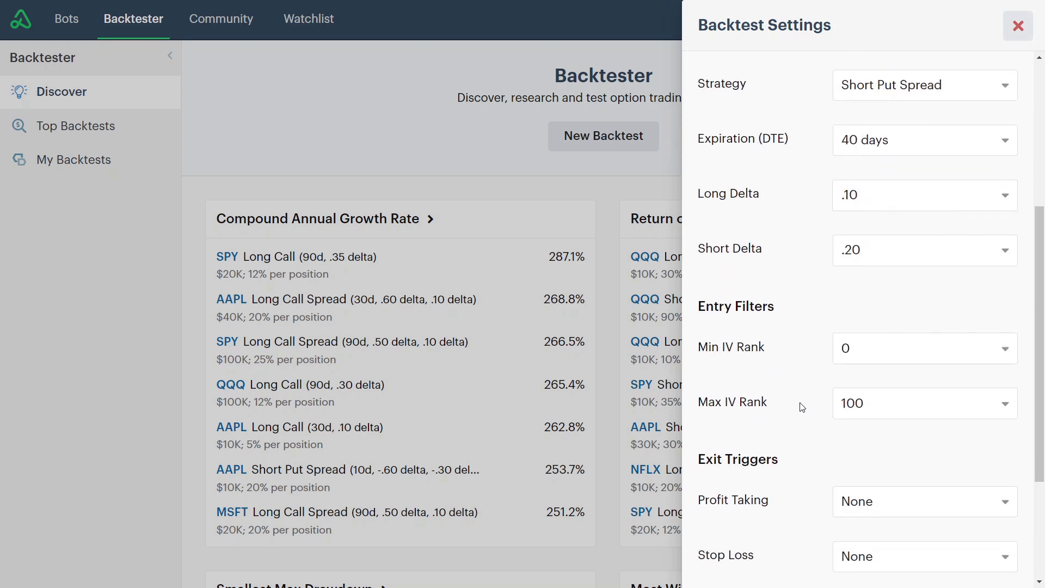
pyautogui.scroll(-3, 802, 408)
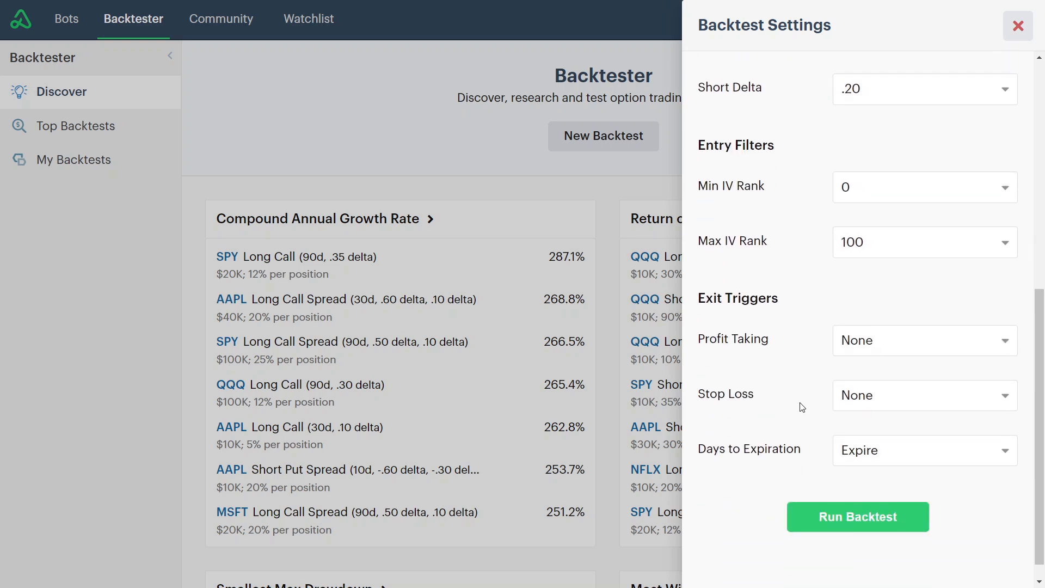
pyautogui.click(885, 342)
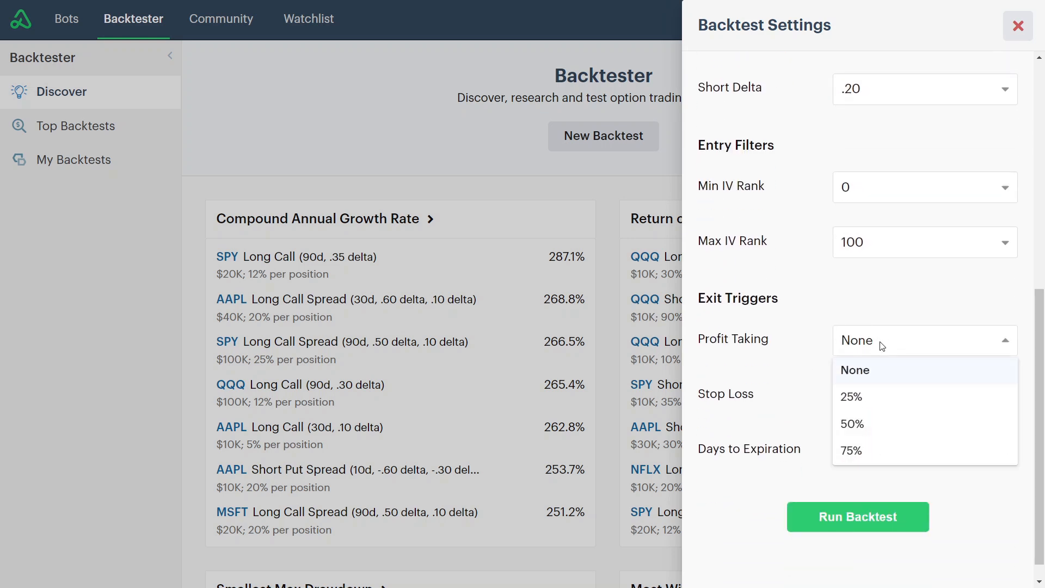
pyautogui.click(852, 447)
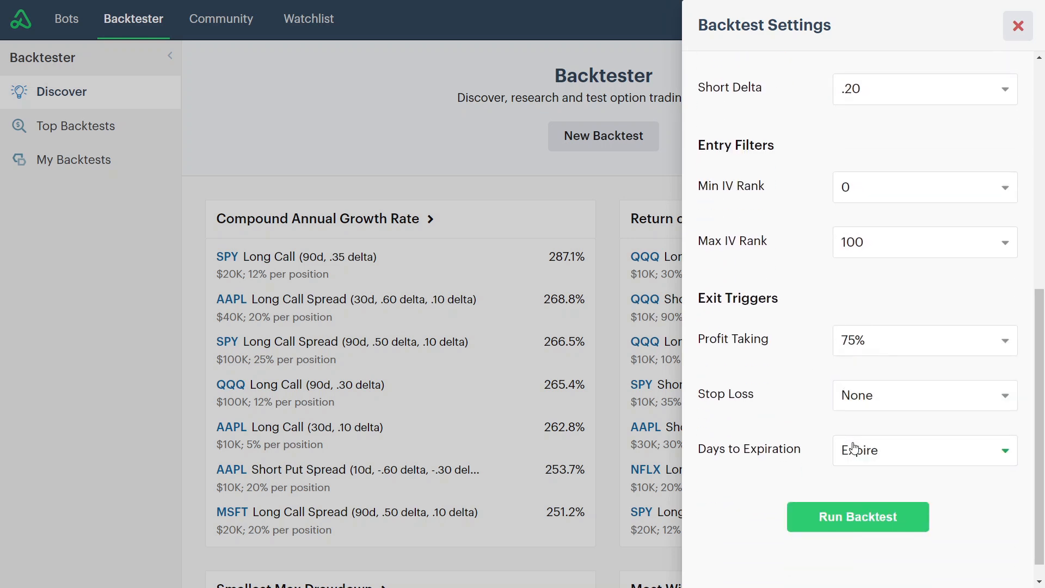
pyautogui.click(892, 455)
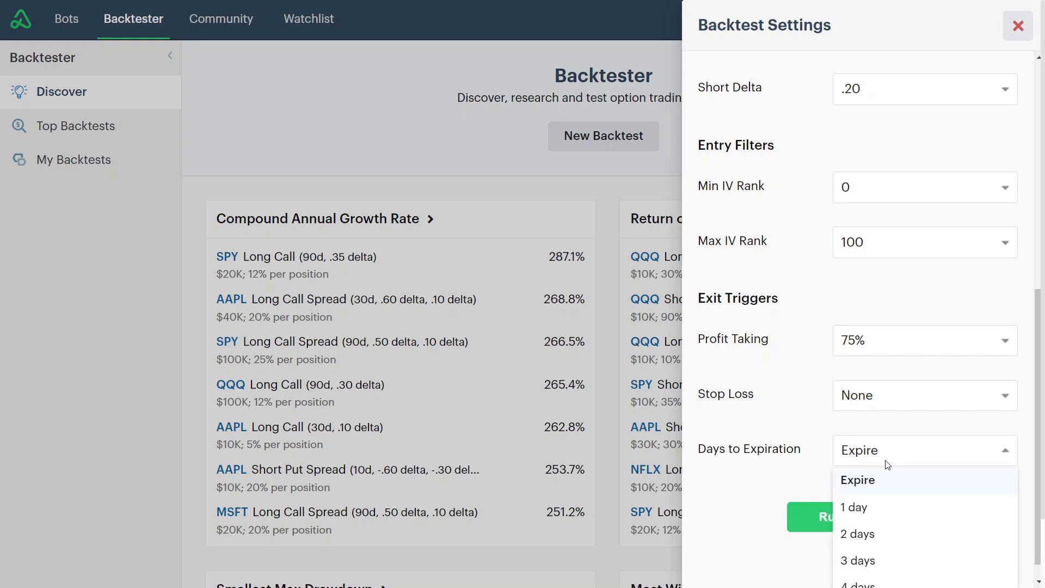
pyautogui.click(861, 529)
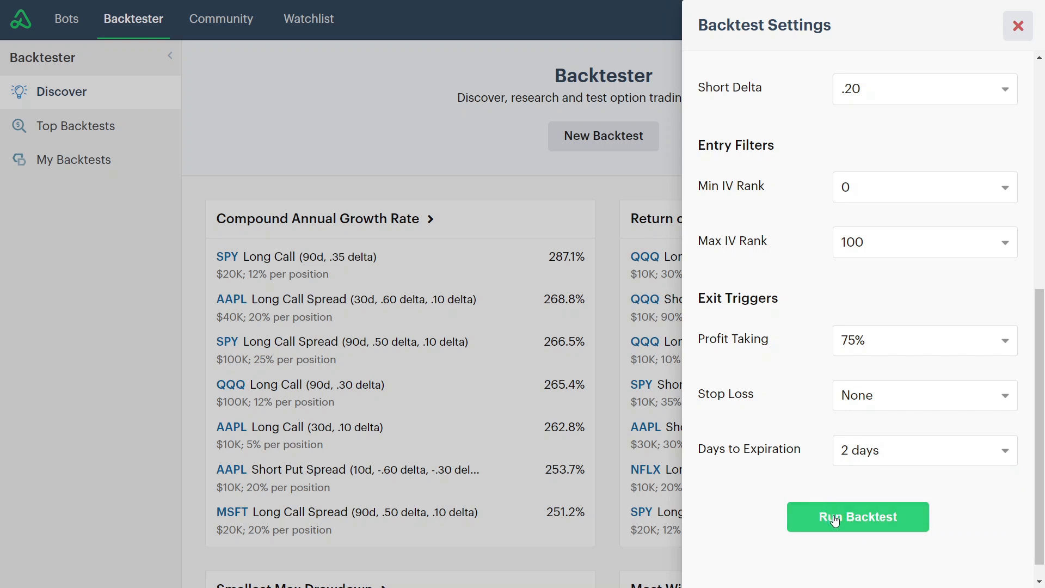
# Run the short put spread backtest and review its results chart, P/L stats, performance ratios and position metrics
pyautogui.click(852, 524)
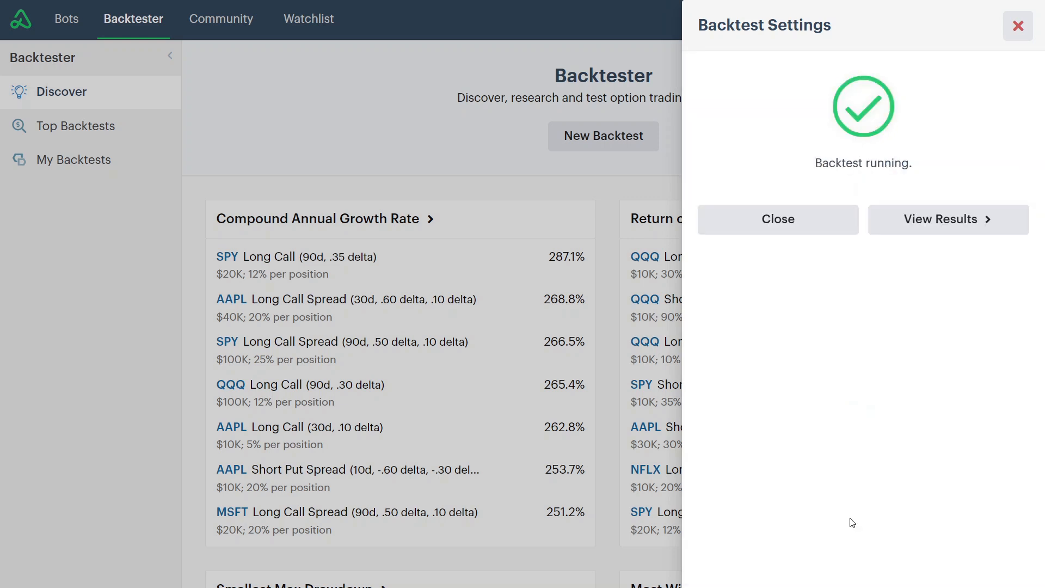
pyautogui.click(948, 226)
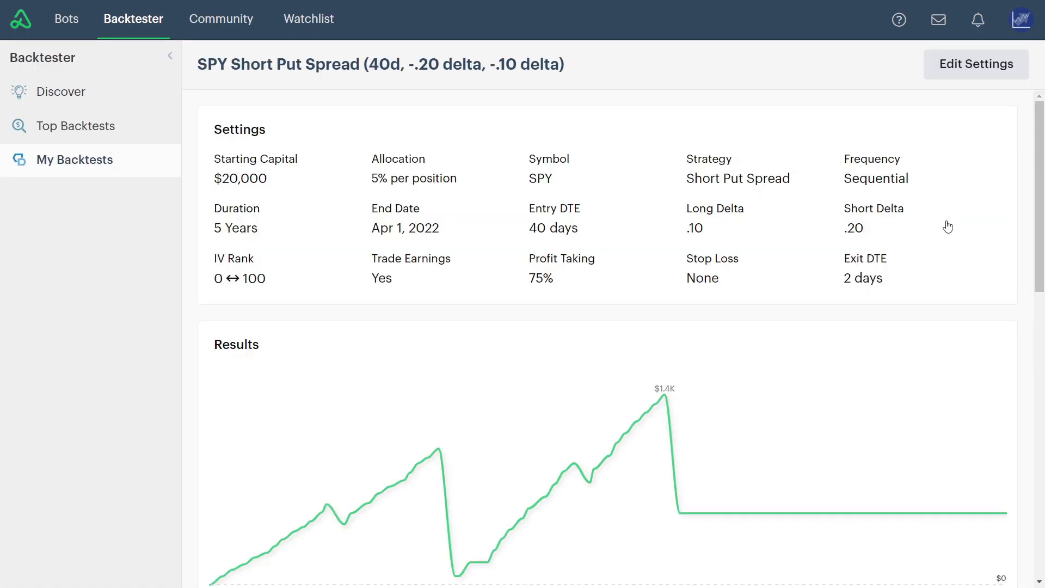
pyautogui.scroll(-3, 947, 226)
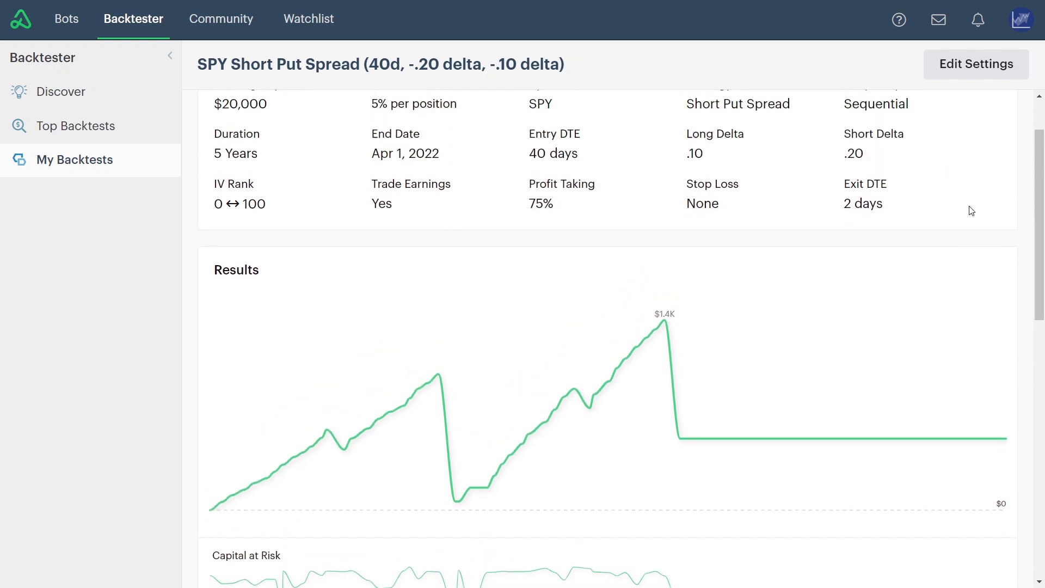
pyautogui.moveTo(1041, 212); pyautogui.dragTo(1041, 263)
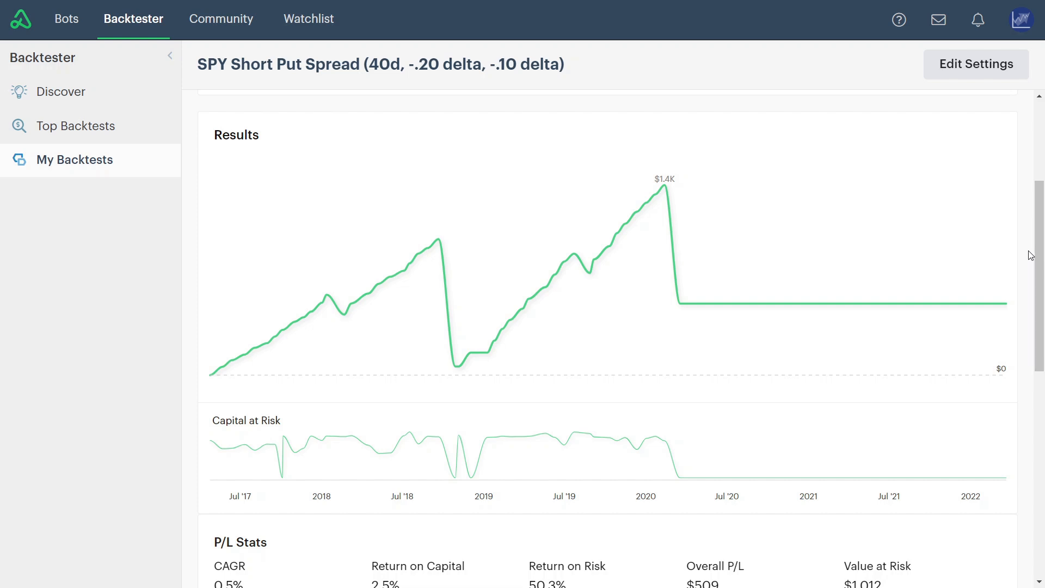
pyautogui.moveTo(1041, 256); pyautogui.dragTo(1042, 392)
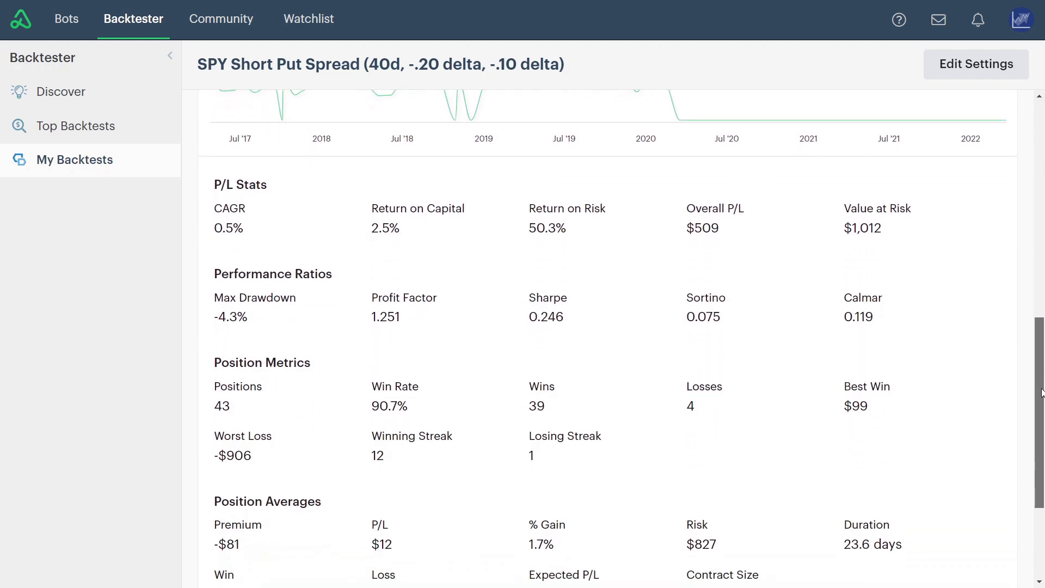
pyautogui.scroll(8, 911, 423)
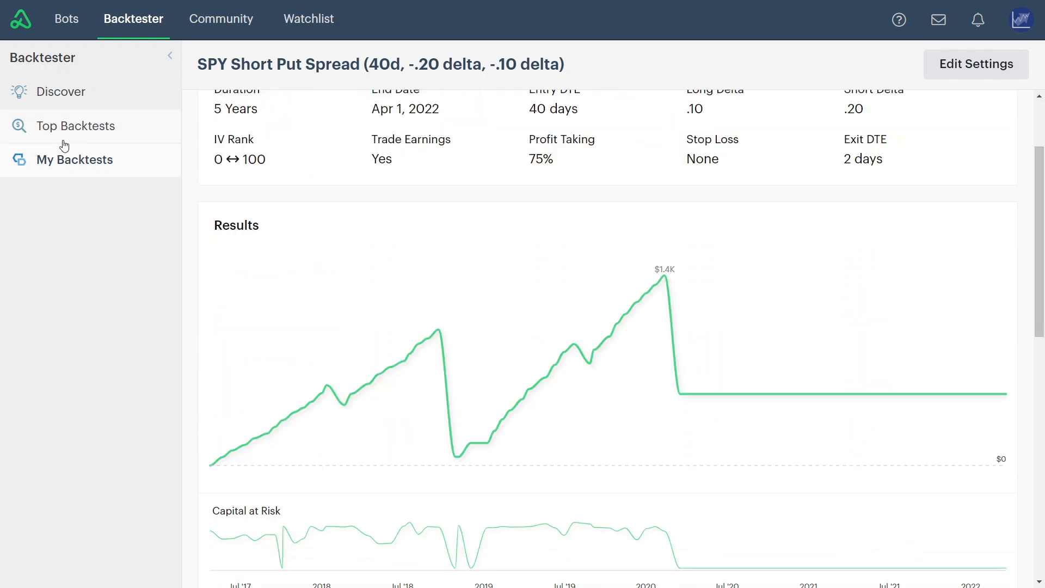
# Compare the two most recent saved backtests, SPY Short Put Spread and SPY Long Put, and review their returns, settings and P/L stats
pyautogui.click(41, 161)
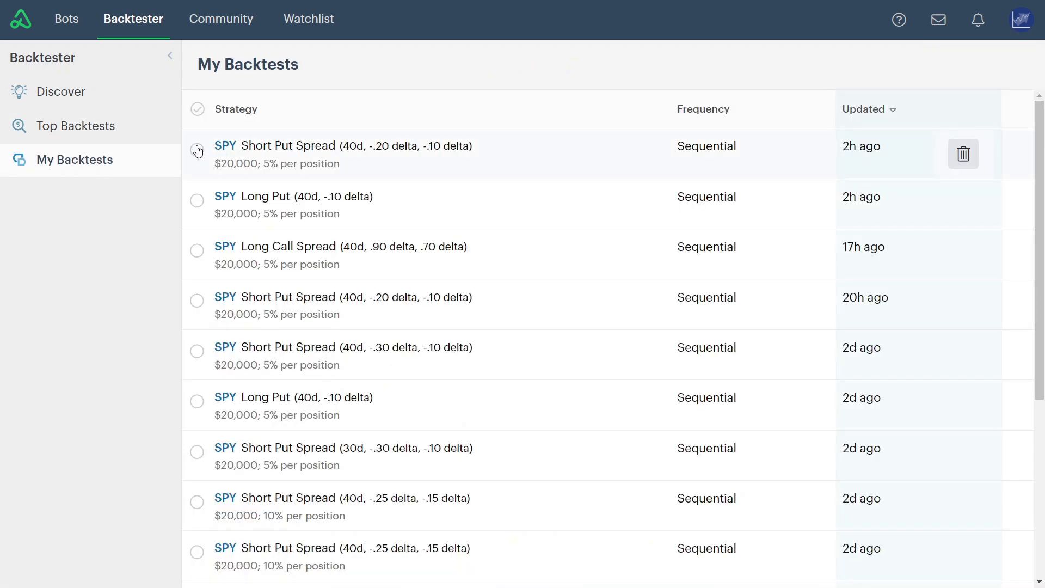
pyautogui.click(197, 151)
pyautogui.click(198, 200)
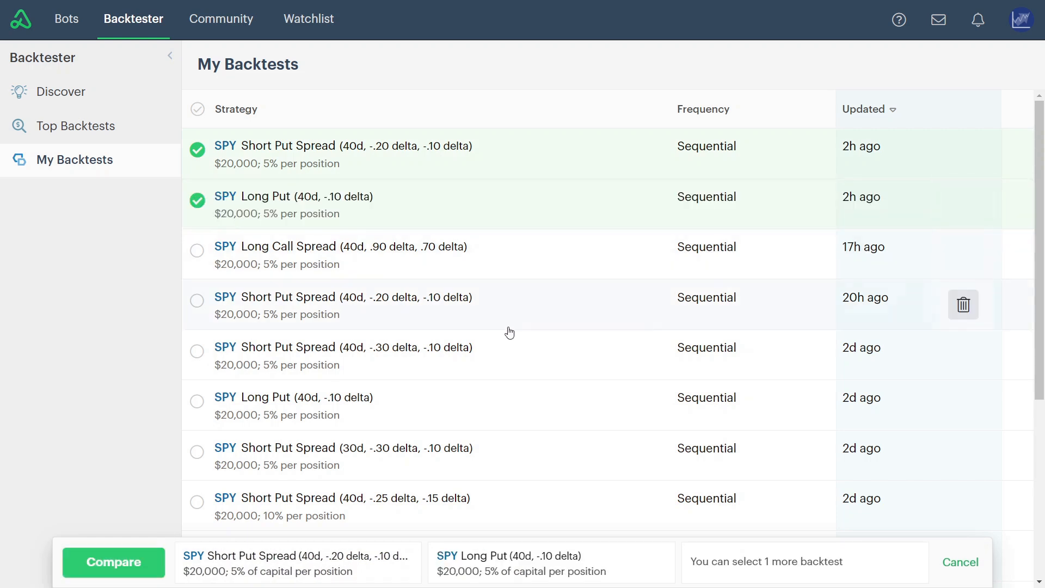
pyautogui.click(136, 564)
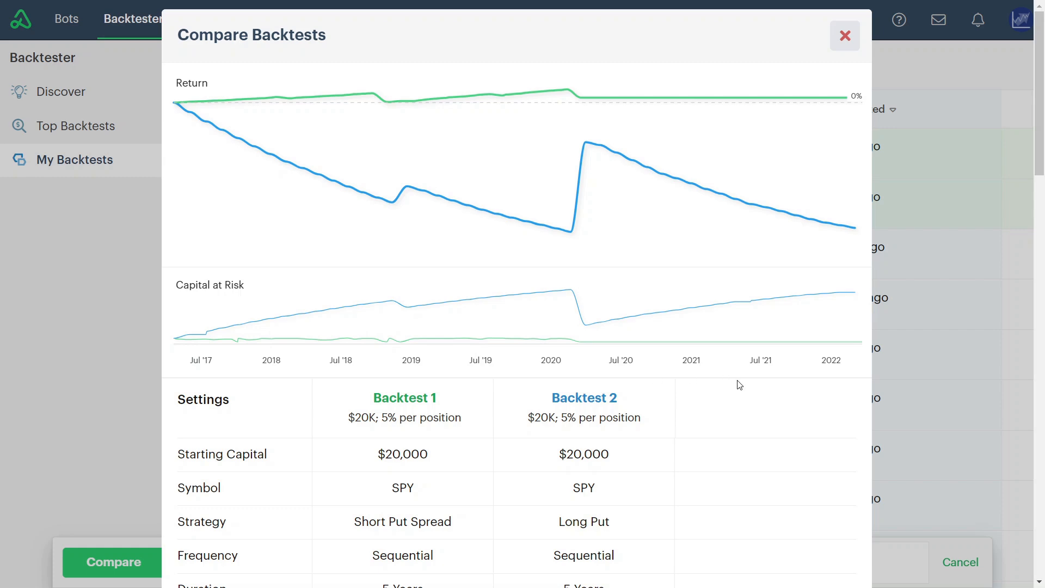
pyautogui.scroll(-10, 739, 385)
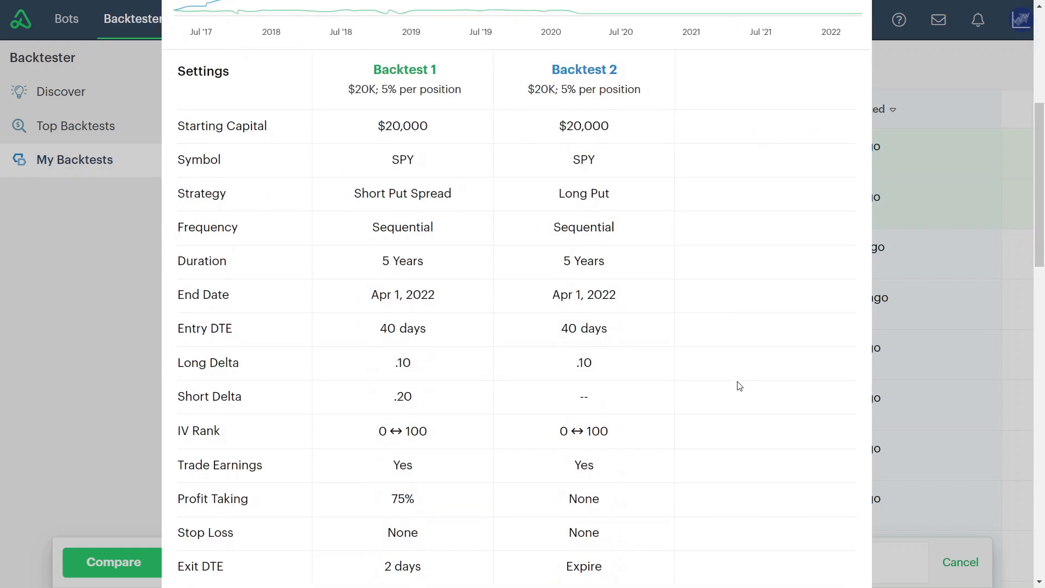
pyautogui.scroll(-12, 740, 385)
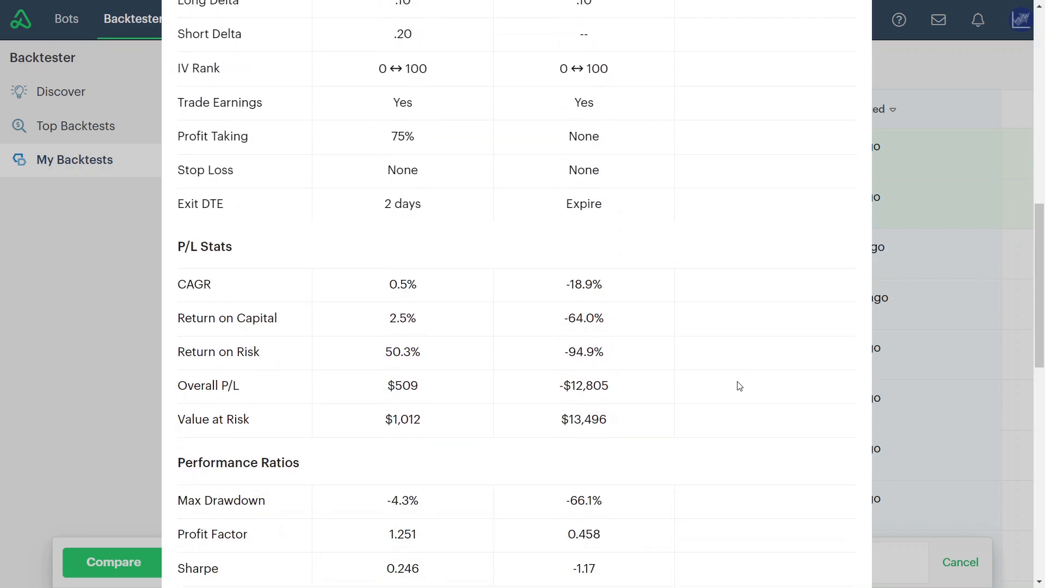
# Review the performance ratios, position metrics and return chart of the backtest comparison and close it
pyautogui.scroll(-3, 739, 385)
pyautogui.scroll(20, 739, 385)
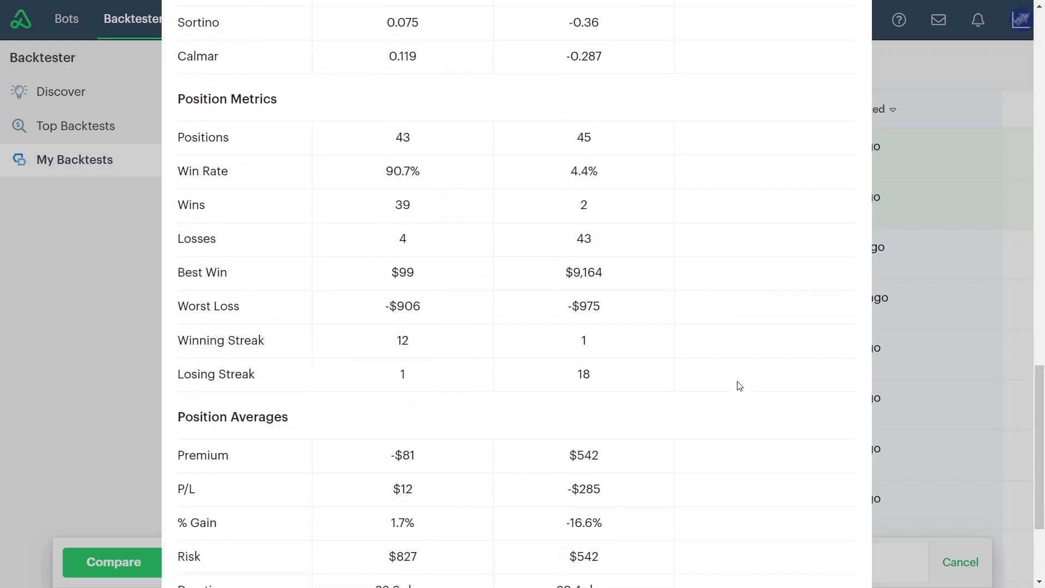
pyautogui.moveTo(775, 205)
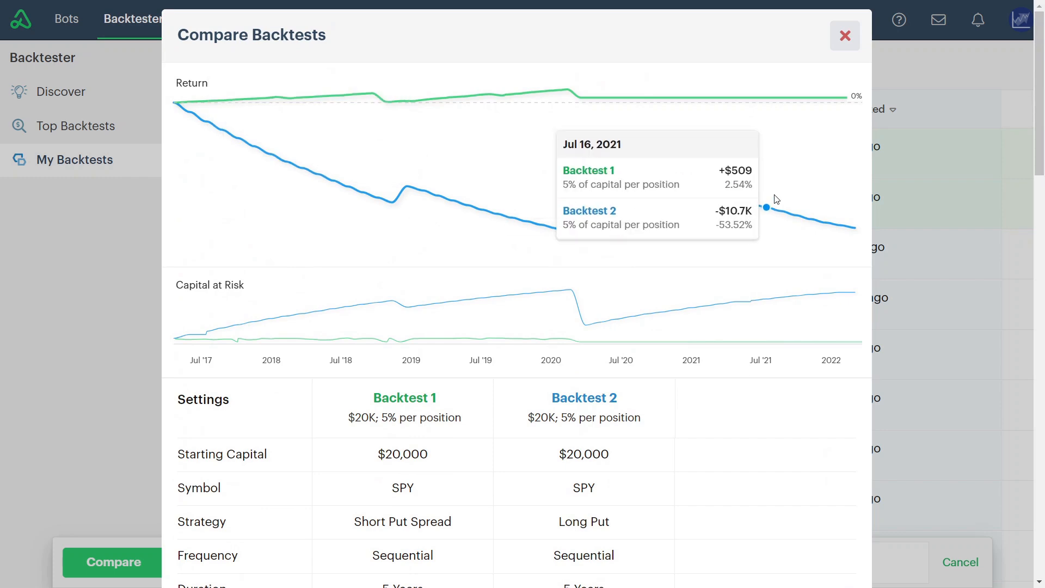
pyautogui.click(845, 36)
# Rank the Top Backtests by win rate, by smallest max drawdown, and finally by CAGR
pyautogui.click(118, 128)
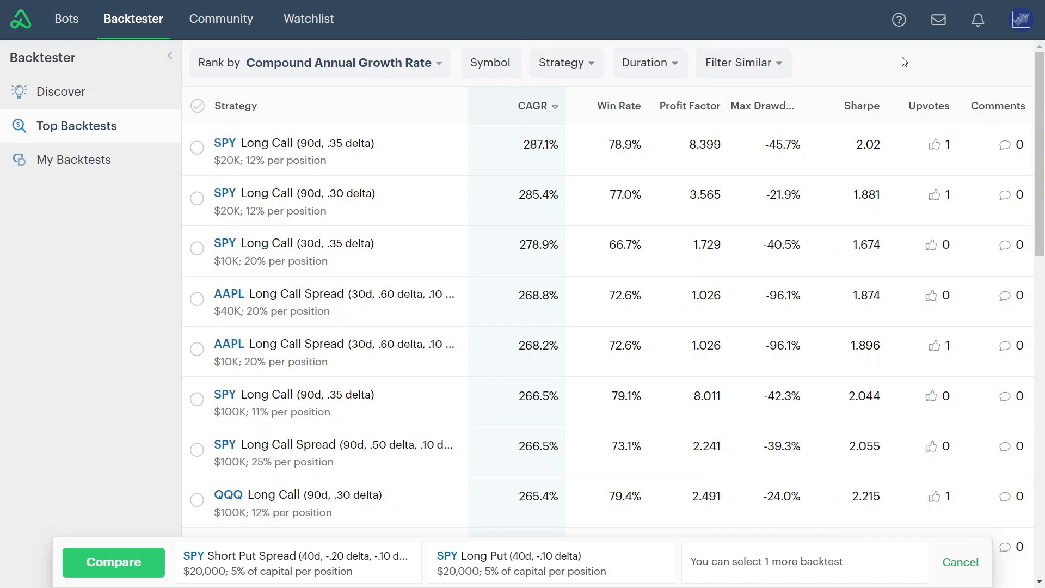
pyautogui.click(622, 112)
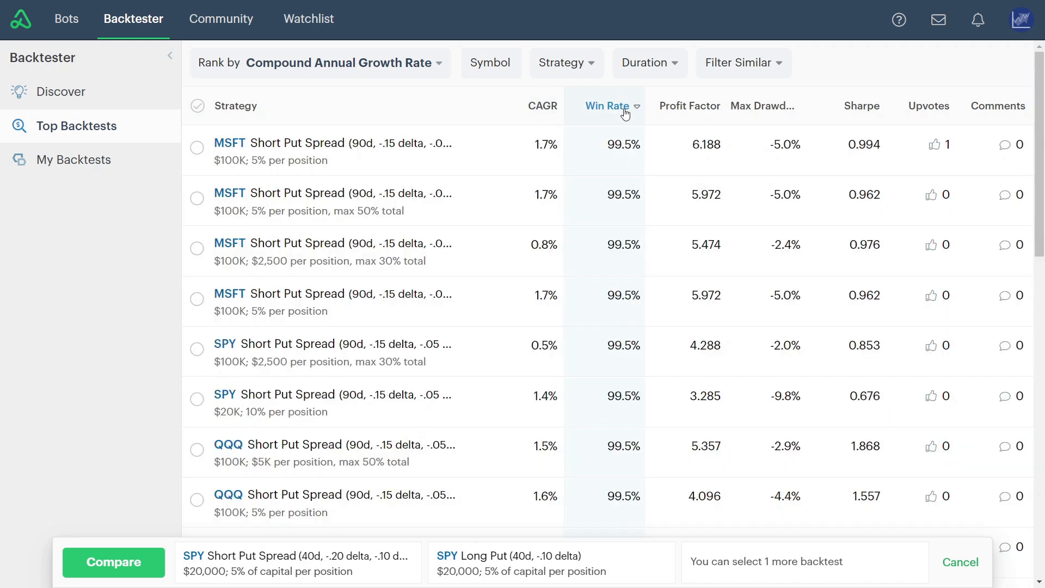
pyautogui.click(734, 110)
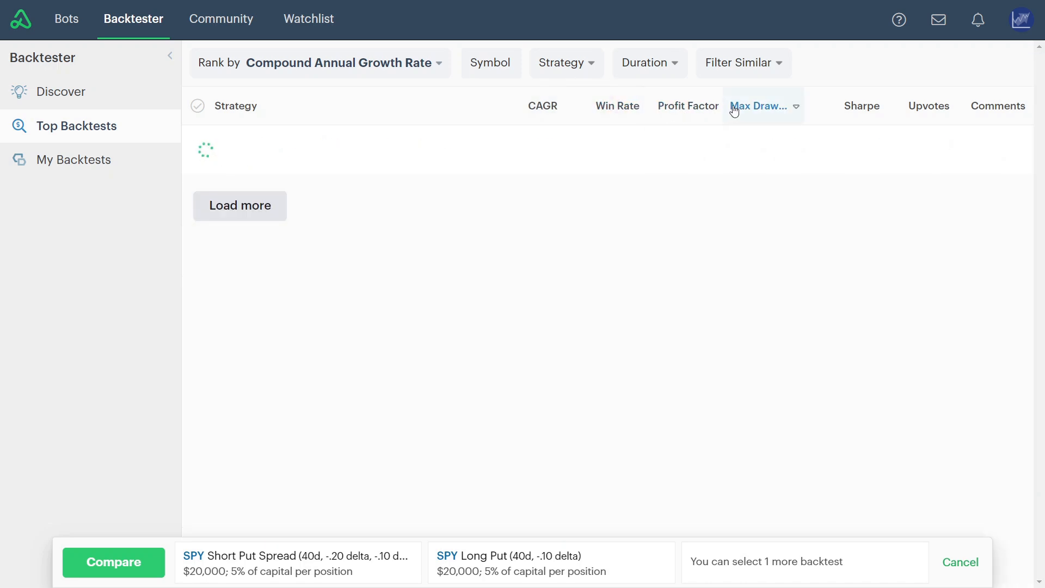
pyautogui.click(766, 109)
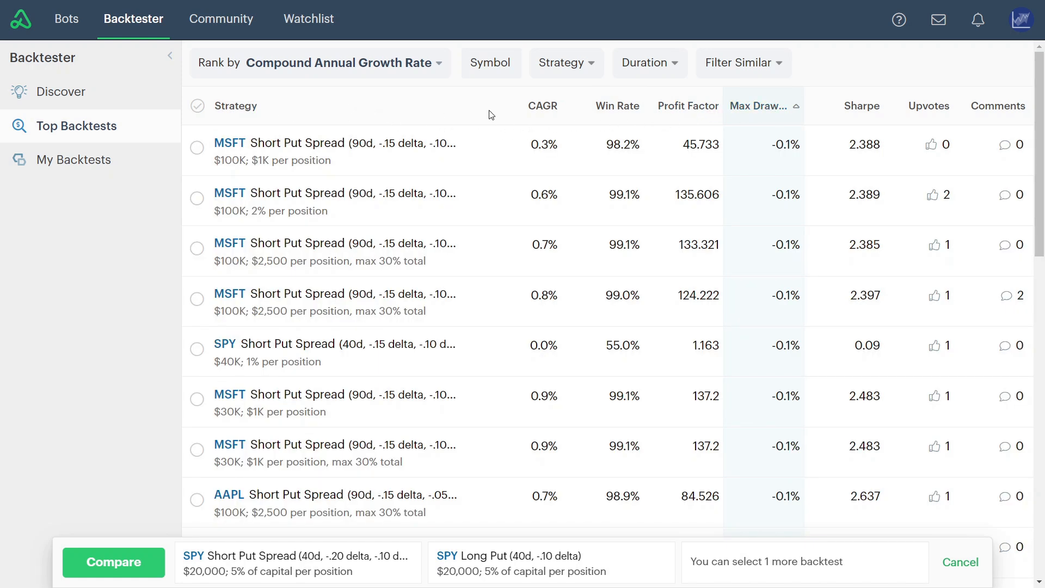
pyautogui.click(533, 109)
# Filter the top backtests to the symbol SPY
pyautogui.click(489, 63)
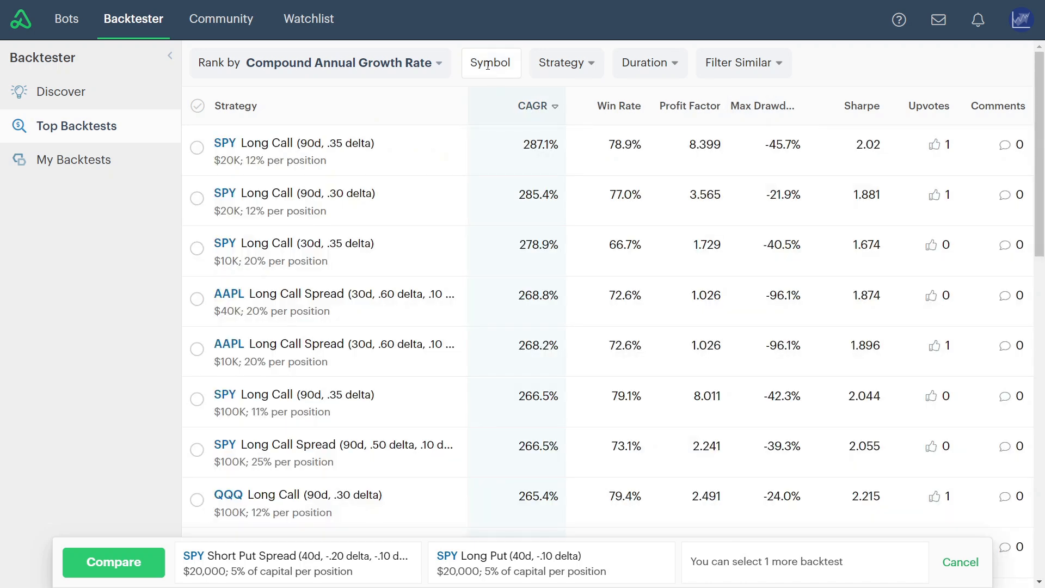
pyautogui.write('SPG')
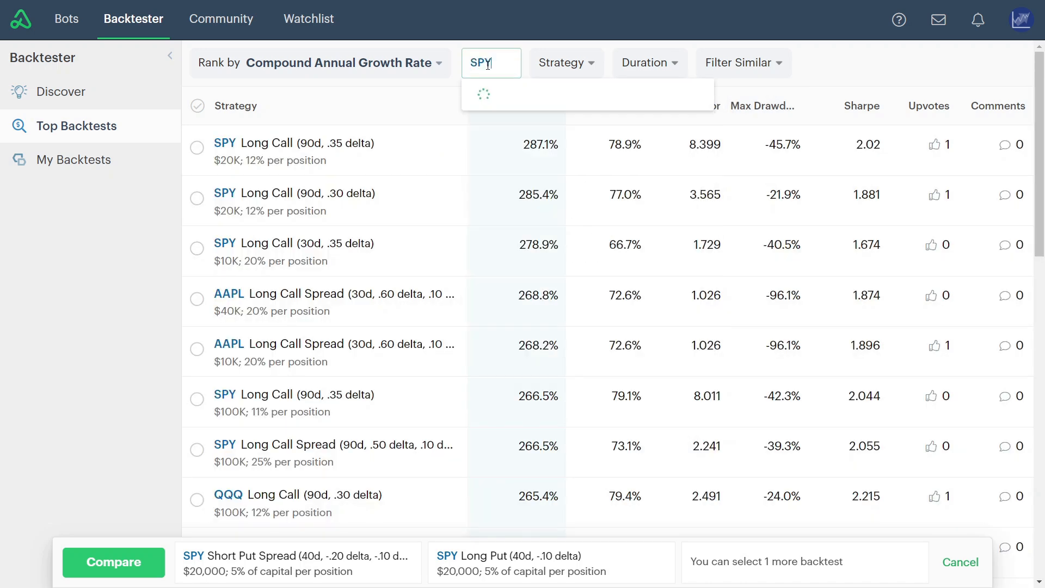
pyautogui.press('BackSpace')
pyautogui.write('Y')
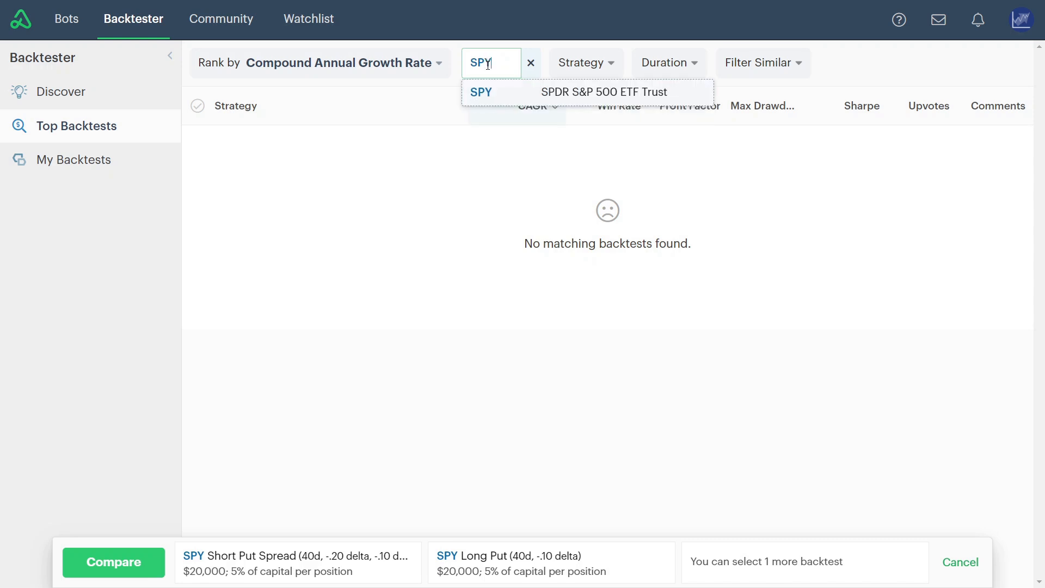
pyautogui.click(494, 92)
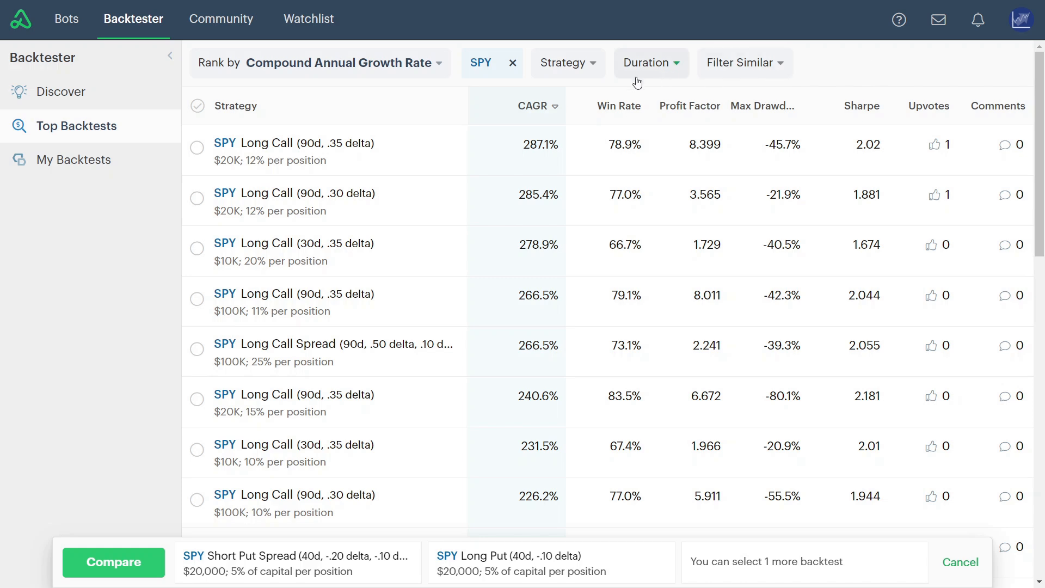
# Browse the backtest rankings on the Discover page, including Smallest Max Drawdown, Most Winning Trades and Win Rate
pyautogui.click(100, 96)
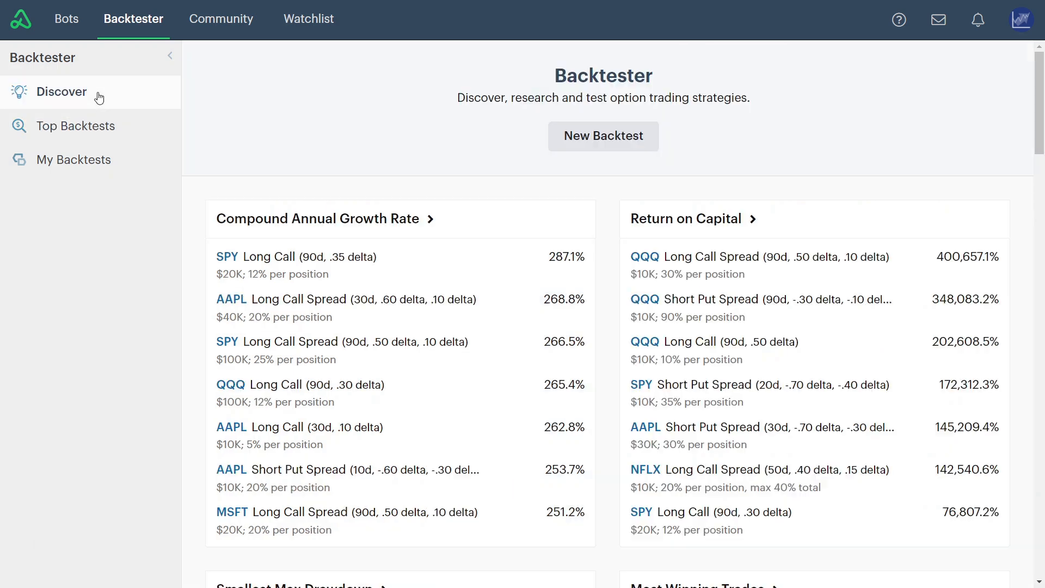
pyautogui.scroll(-6, 464, 121)
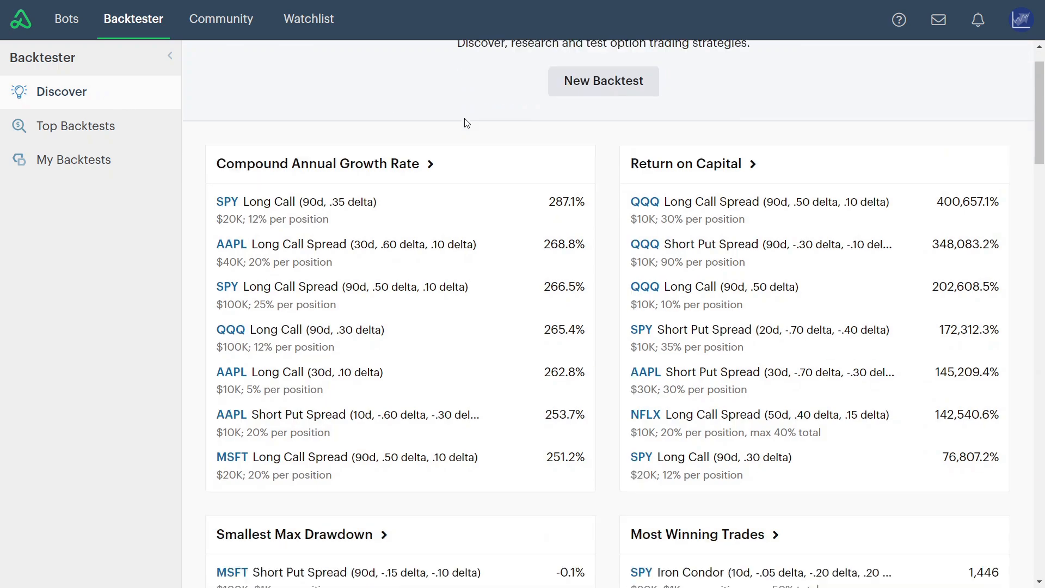
pyautogui.scroll(-3, 599, 140)
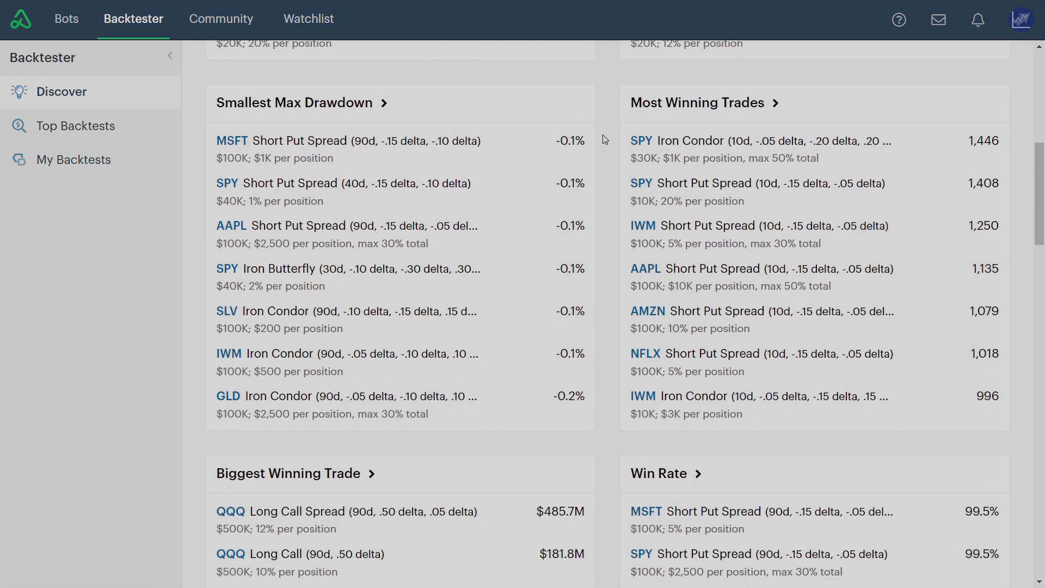
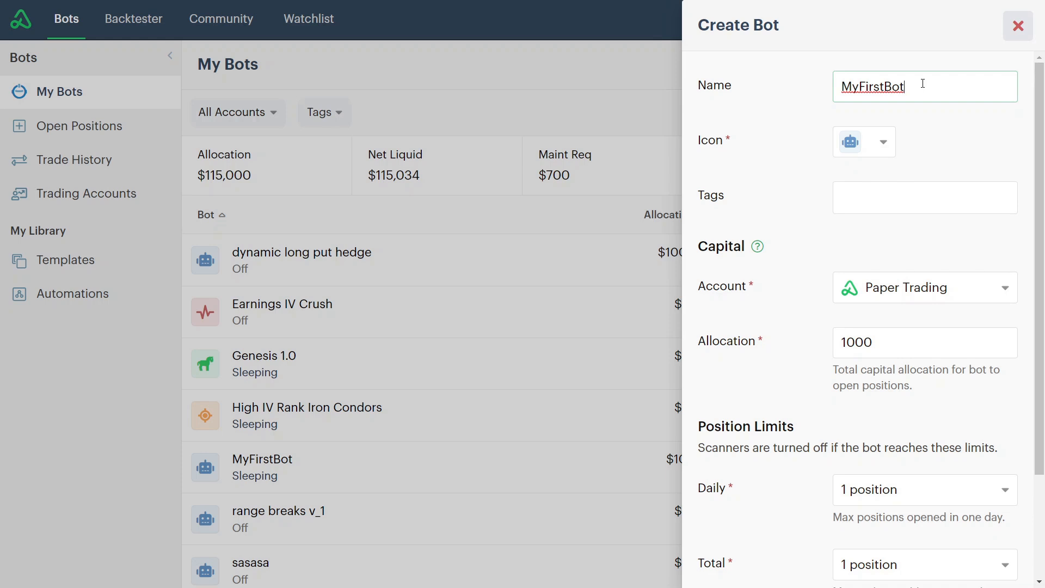
# Give the new bot MyFirstBot a cat icon and keep Paper Trading as its account
pyautogui.click(866, 151)
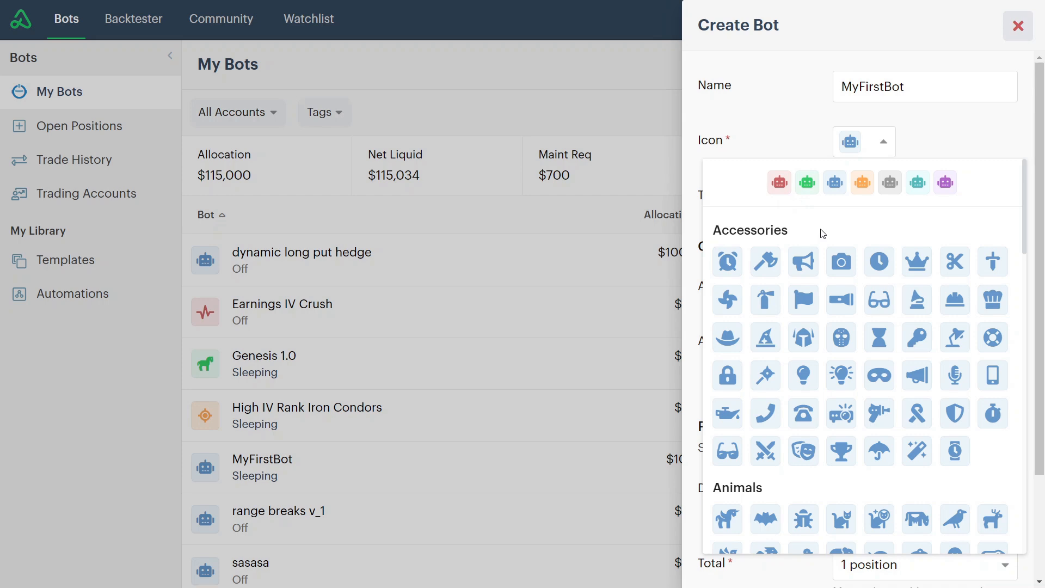
pyautogui.click(842, 519)
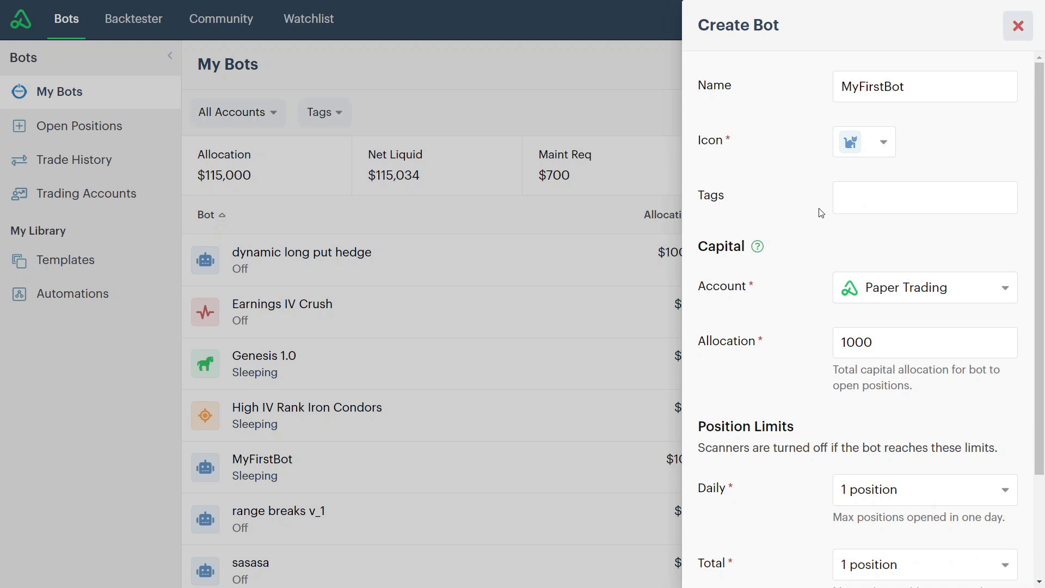
pyautogui.scroll(-2, 821, 213)
pyautogui.click(871, 207)
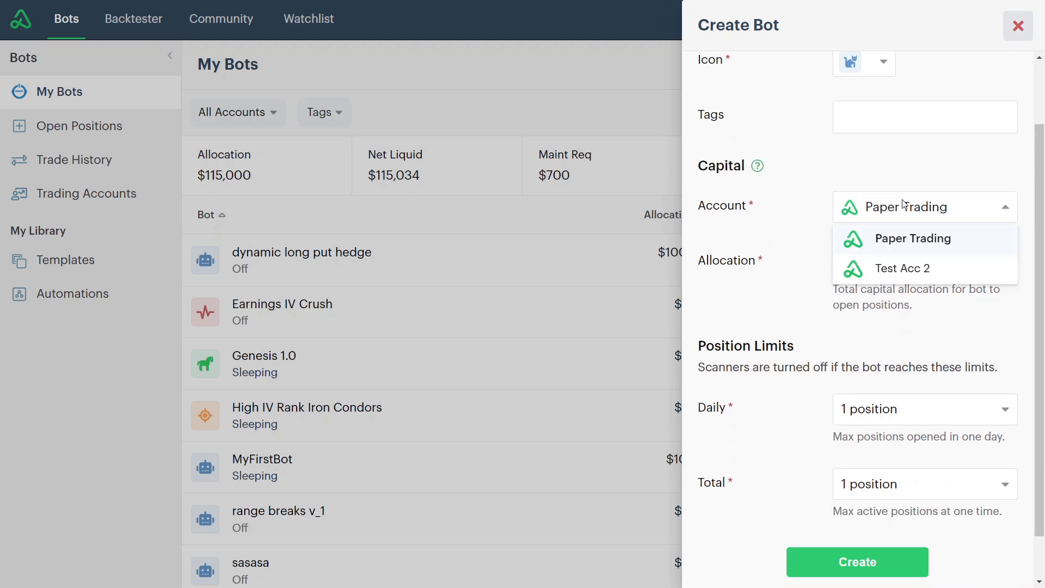
pyautogui.click(935, 212)
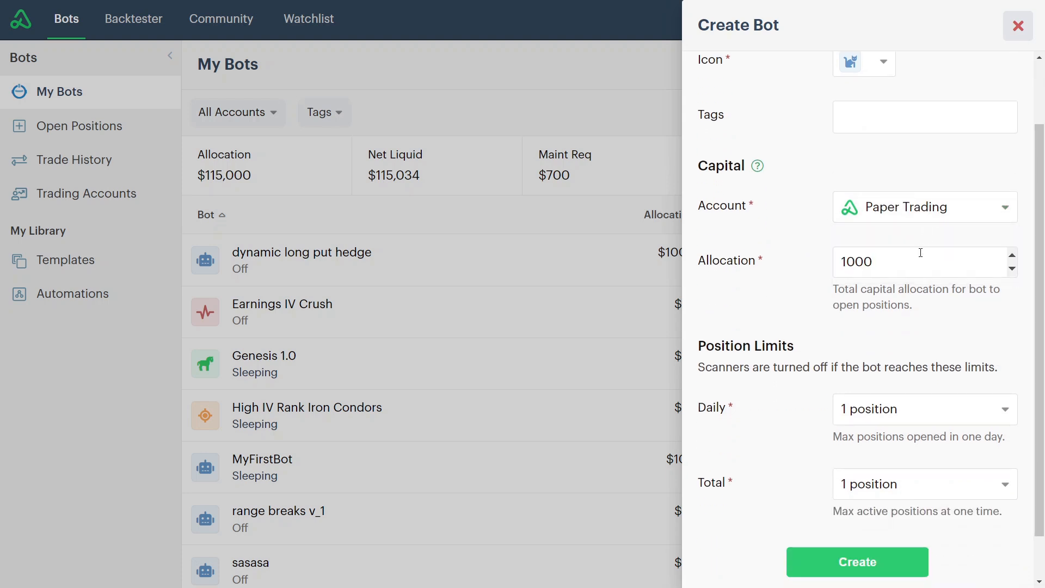
# Set the bot's capital allocation to 10000
pyautogui.doubleClick(921, 254)
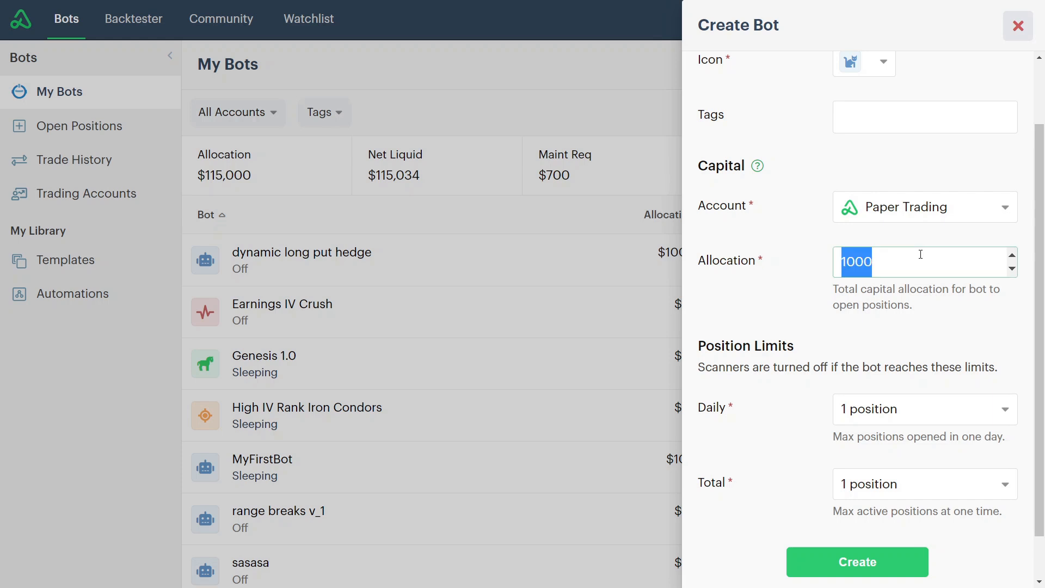
pyautogui.write('10000')
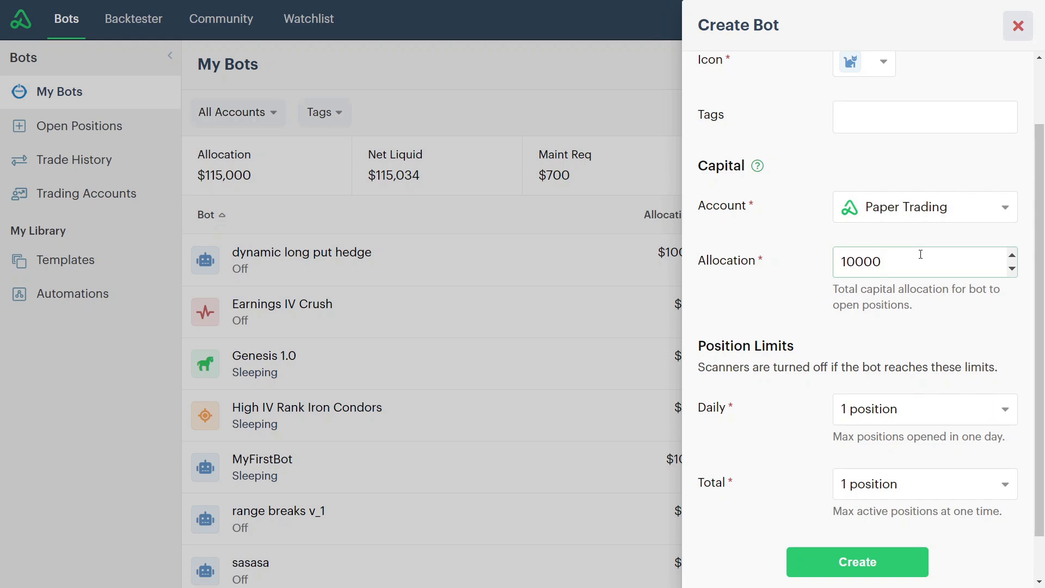
pyautogui.click(925, 308)
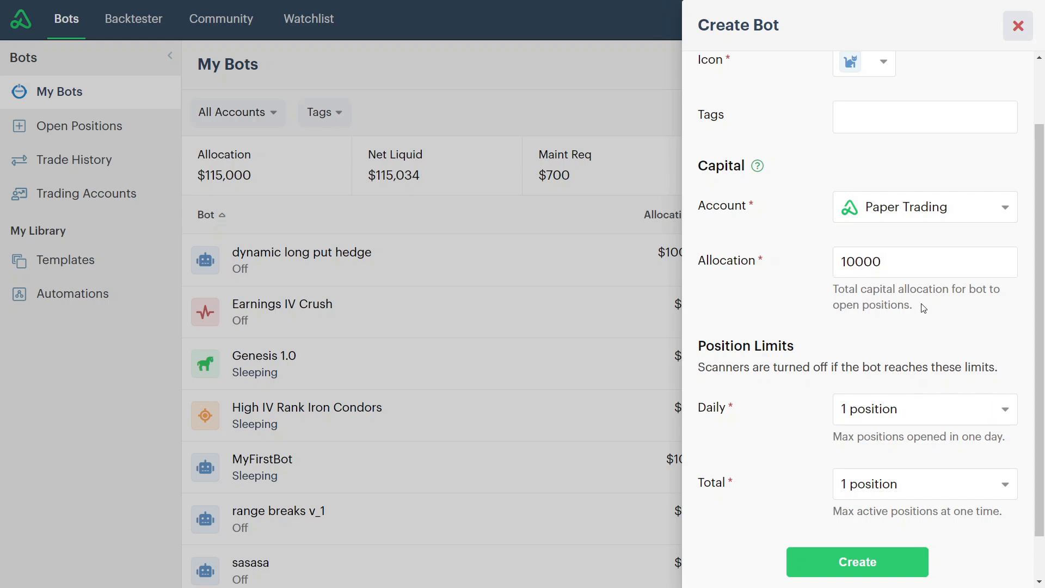
# Keep the daily limit at 1 position, set the total limit to 2 positions, and create the bot
pyautogui.click(916, 411)
pyautogui.click(915, 411)
pyautogui.click(899, 484)
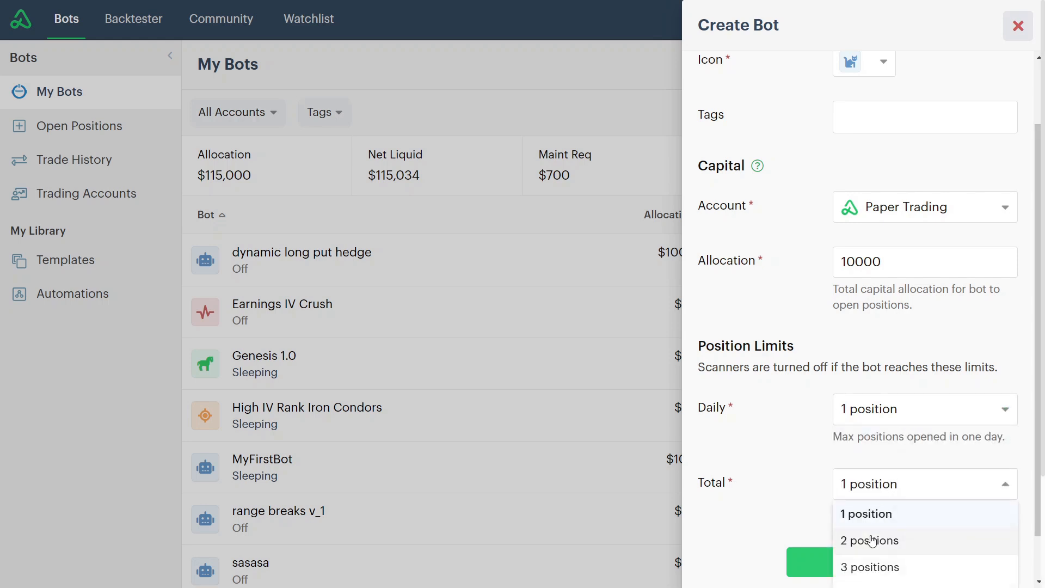
pyautogui.click(873, 539)
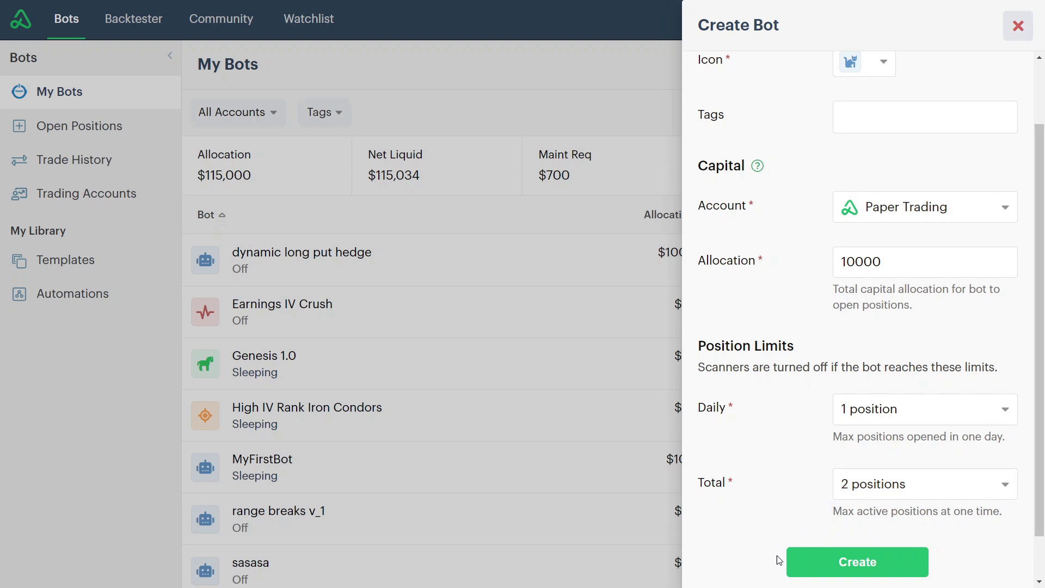
pyautogui.click(835, 566)
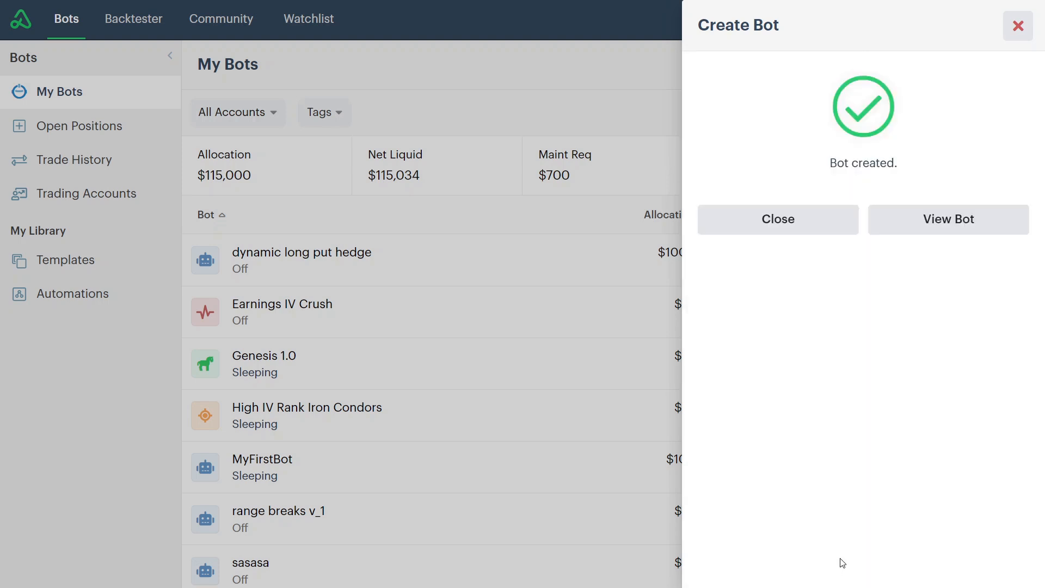
# Open the newly created MyFirstBot and examine the scanners, monitors and events sections of its automations
pyautogui.click(969, 224)
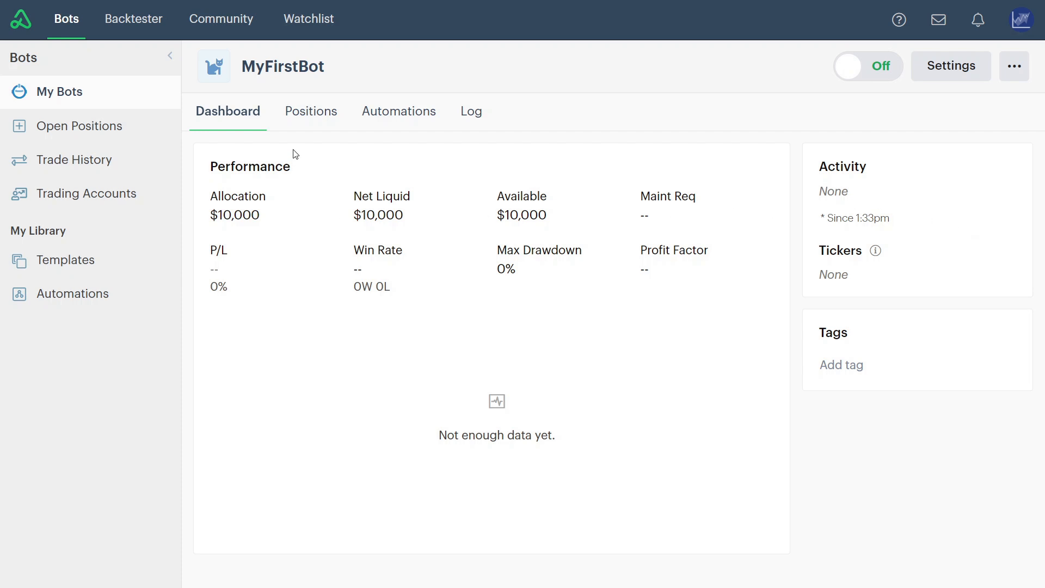
pyautogui.click(390, 112)
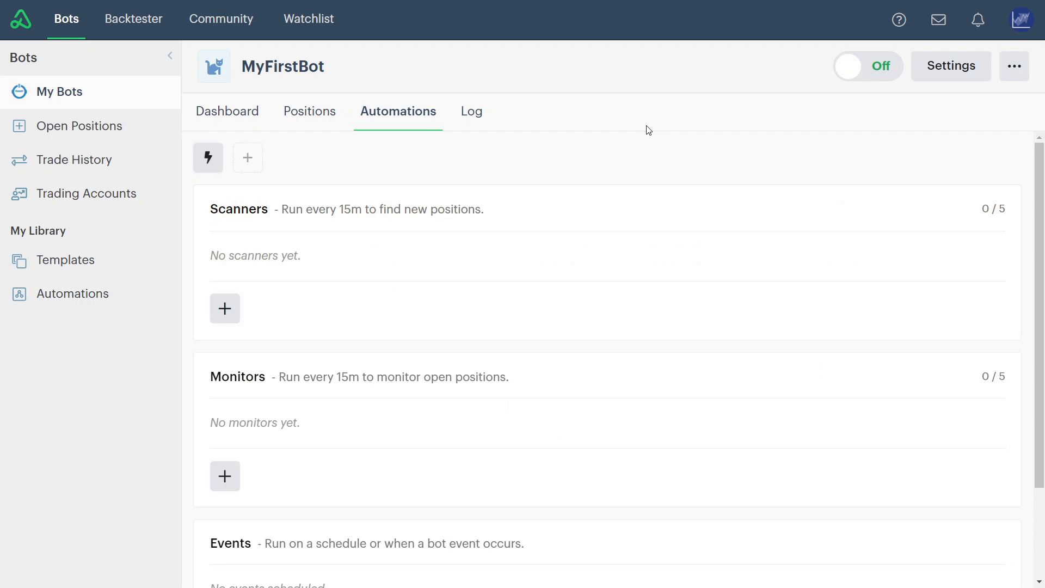
pyautogui.scroll(-2, 669, 139)
pyautogui.scroll(2, 721, 147)
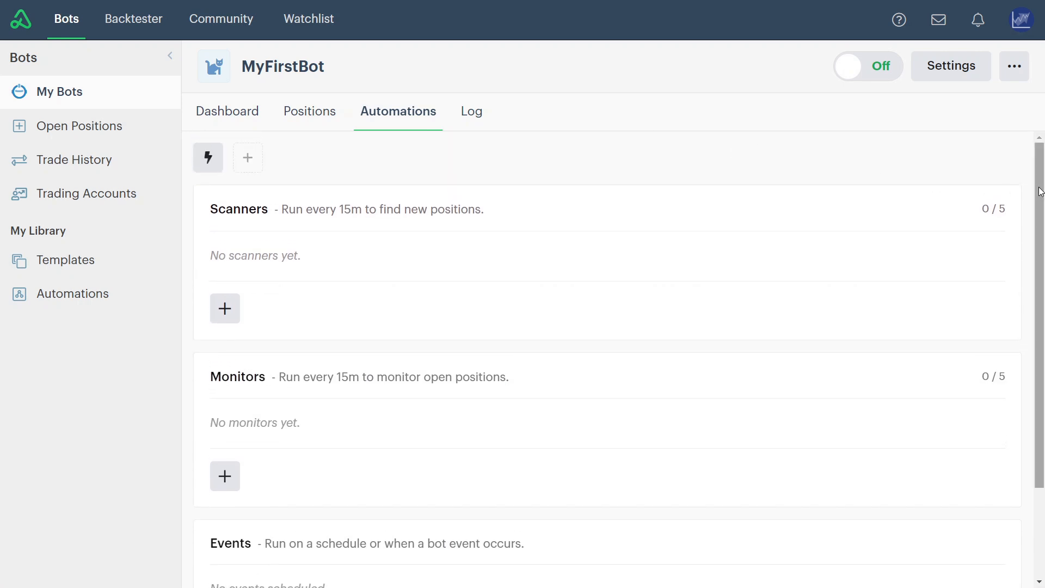
pyautogui.moveTo(1040, 190); pyautogui.dragTo(1042, 223)
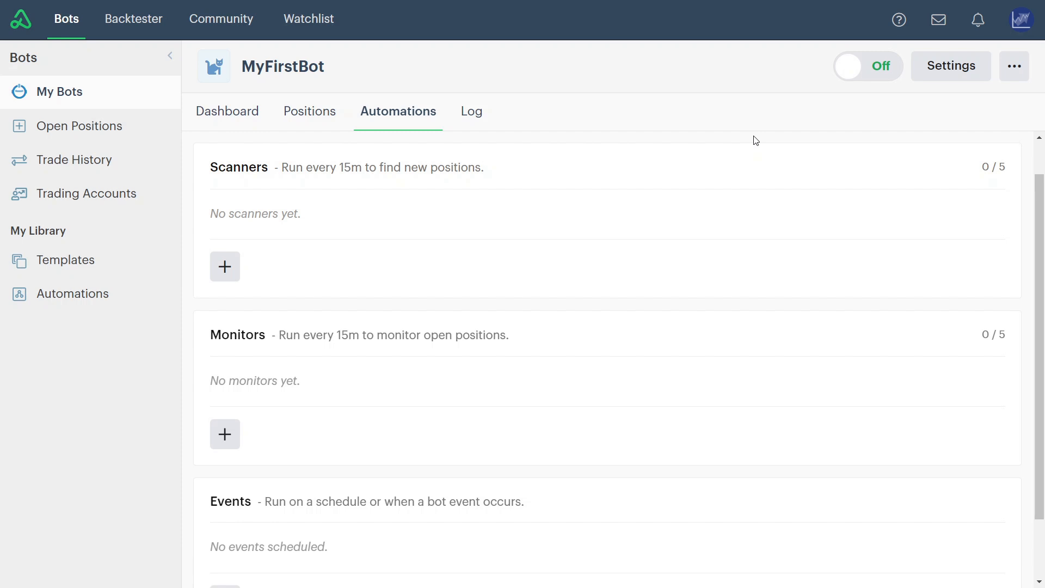
# Add a scanner to MyFirstBot and create a new automation for it
pyautogui.click(225, 270)
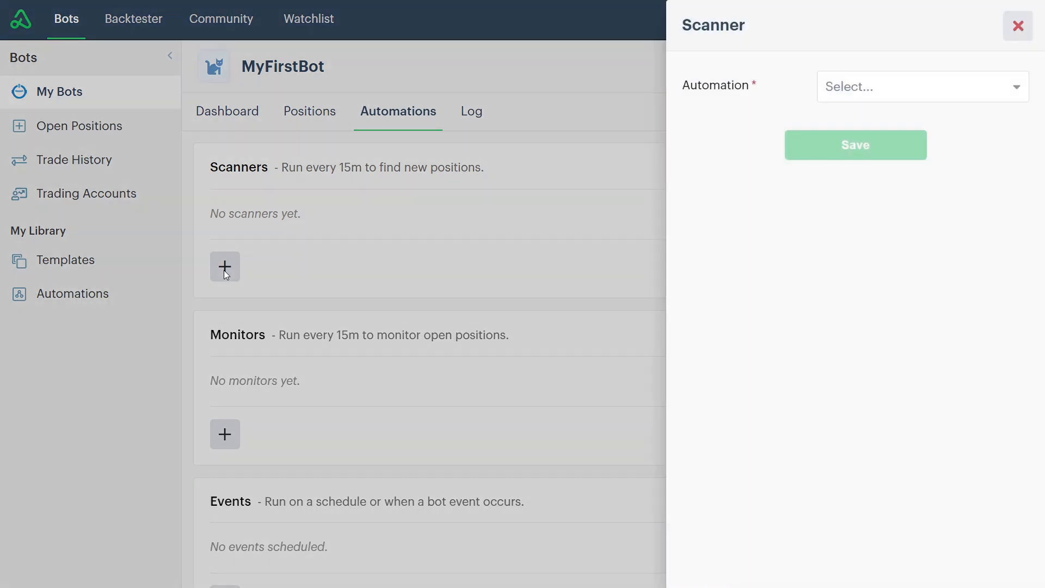
pyautogui.click(871, 88)
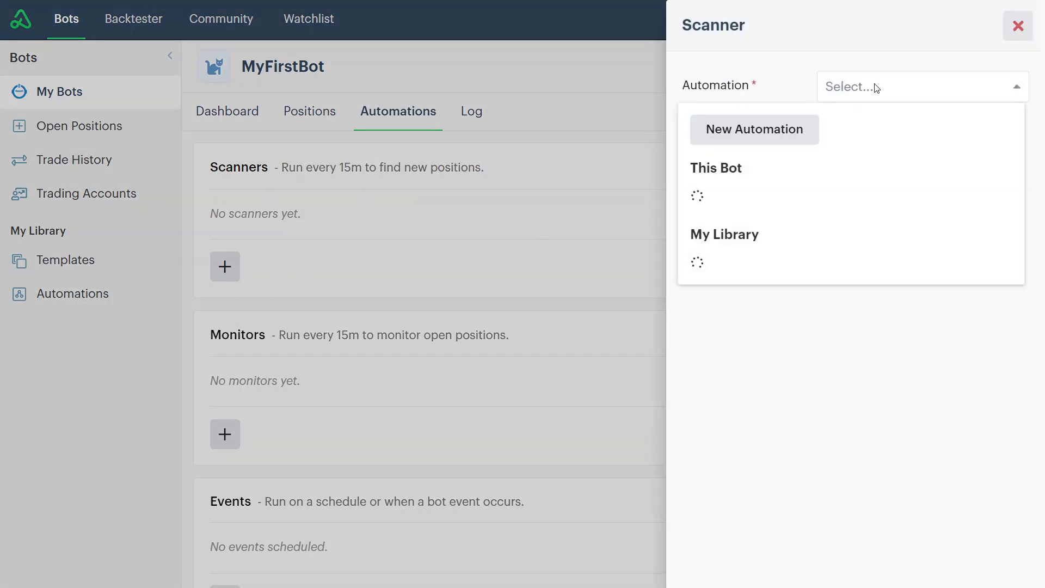
pyautogui.click(745, 131)
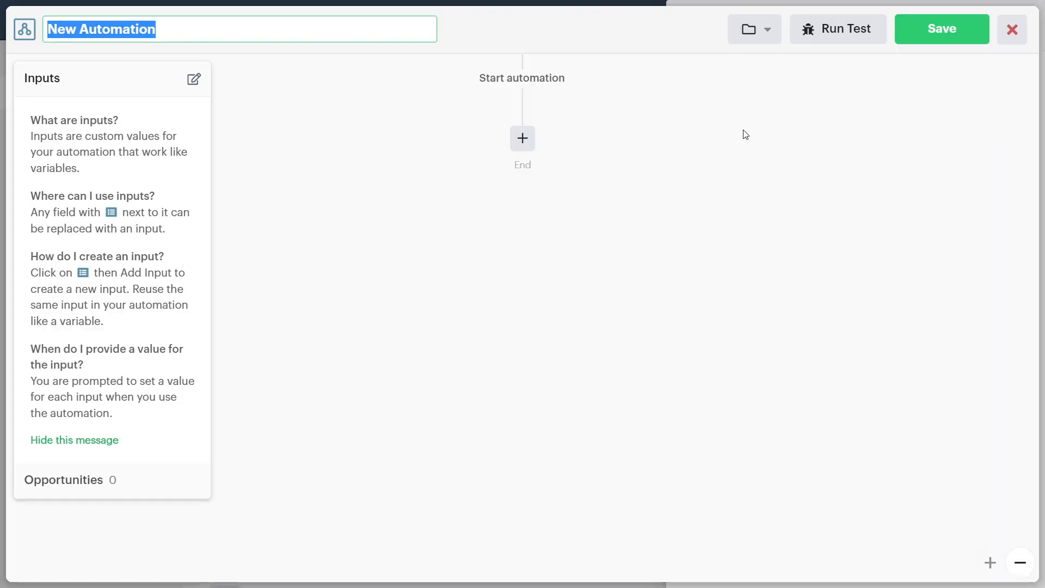
# Name the new automation "Look for new positions"
pyautogui.click(326, 28)
pyautogui.hotkey('ctrl', 'a')
pyautogui.write('Op')
pyautogui.press('BackSpace')
pyautogui.press('BackSpace')
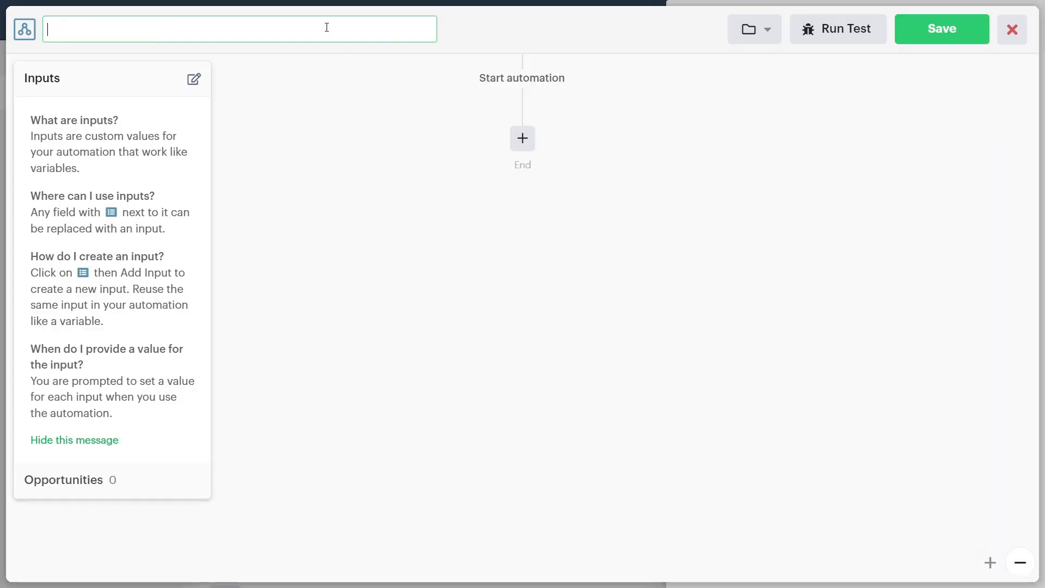
pyautogui.write('Look for new positions')
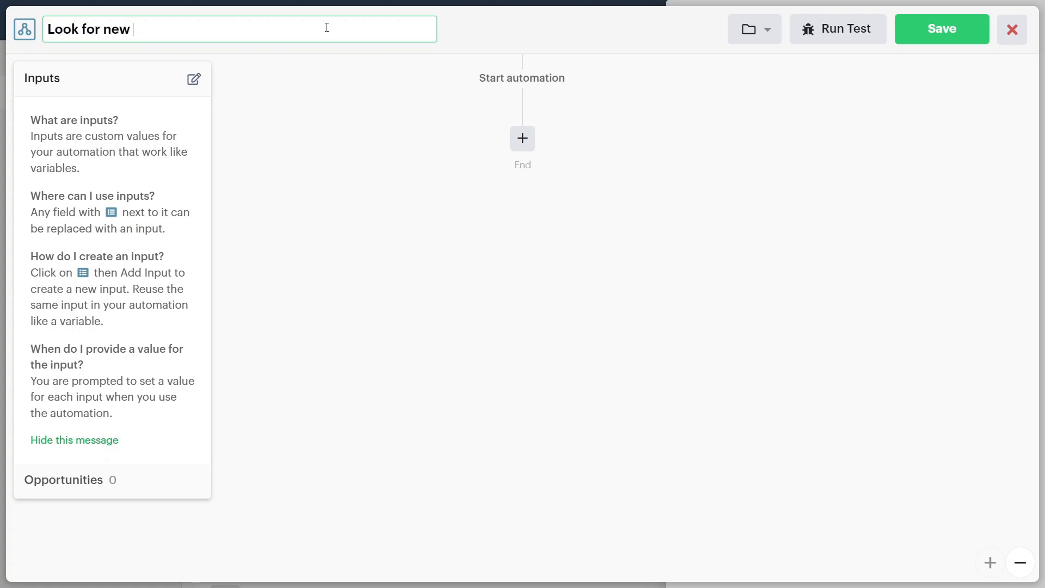
pyautogui.press('Return')
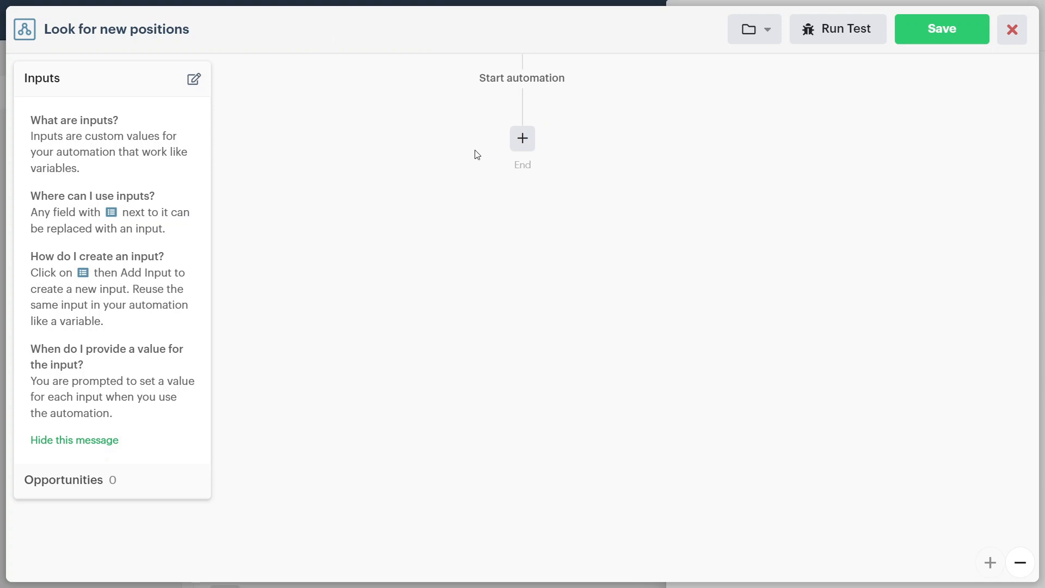
# Start a decision as the automation's first step and examine the available stock, bot, opportunity, position, indicator and general conditions
pyautogui.click(521, 140)
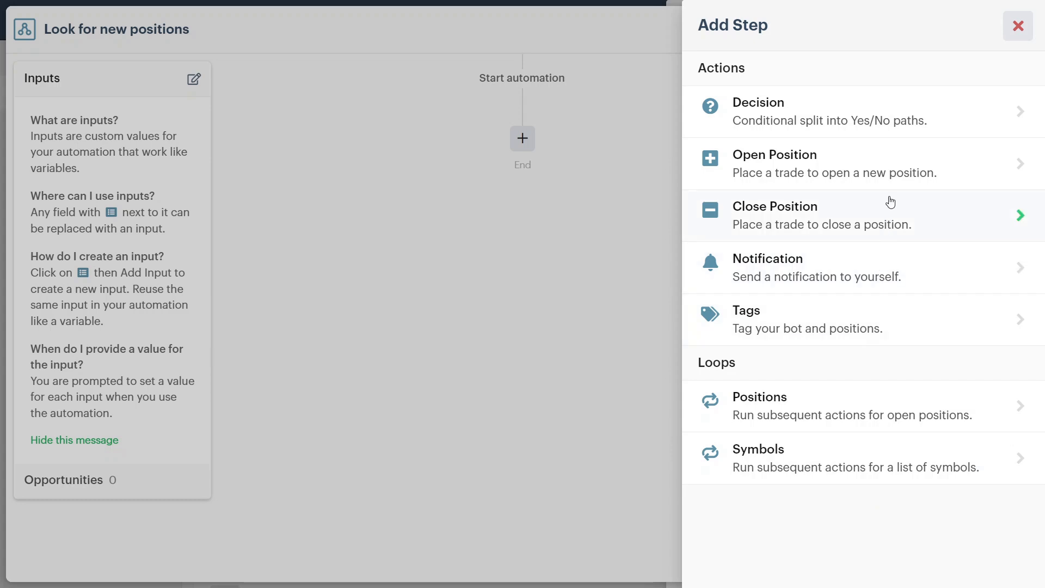
pyautogui.click(902, 128)
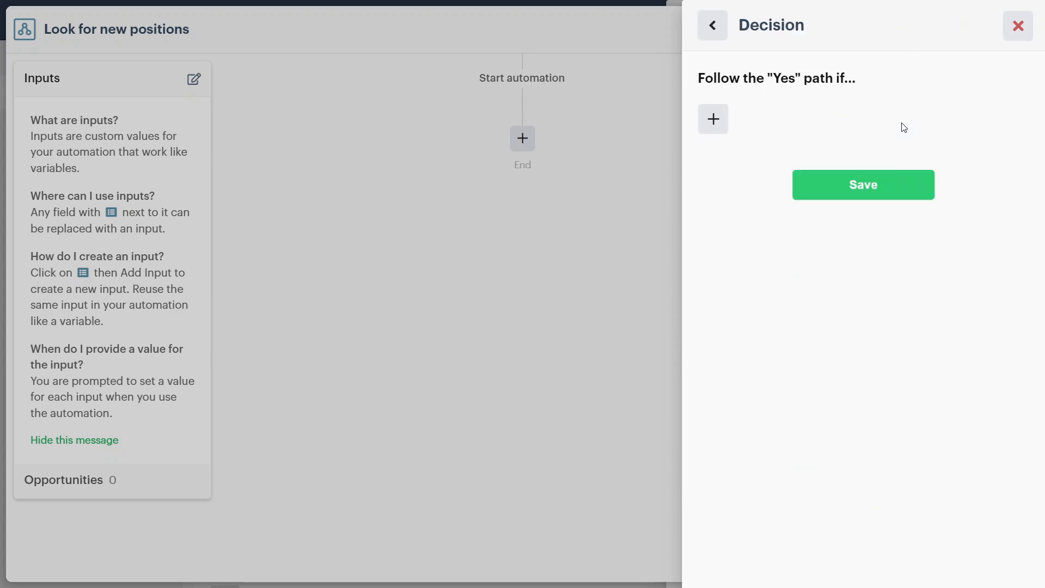
pyautogui.click(715, 120)
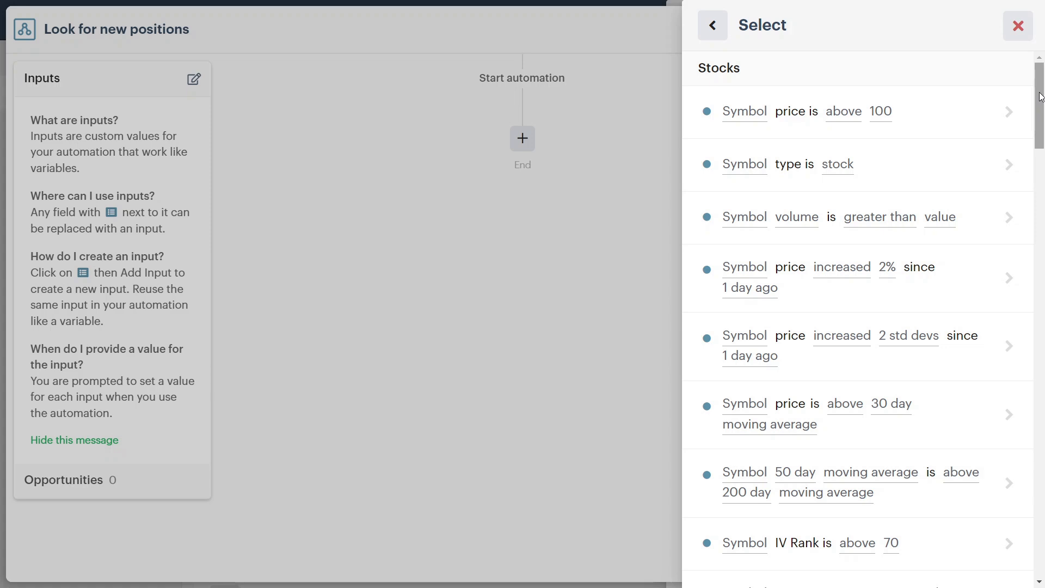
pyautogui.moveTo(1040, 97); pyautogui.dragTo(1041, 206)
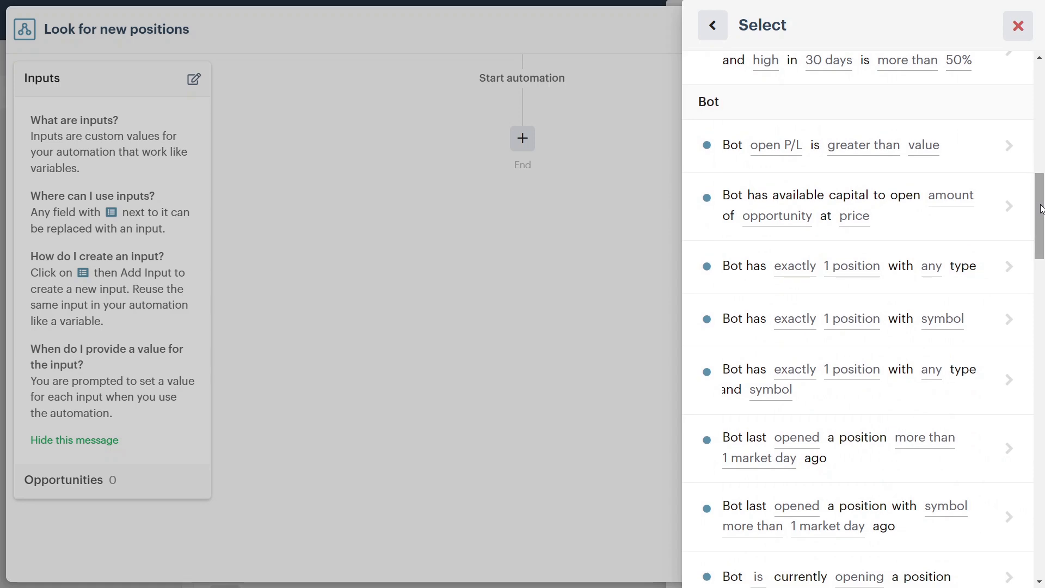
pyautogui.moveTo(1041, 209); pyautogui.dragTo(1041, 322)
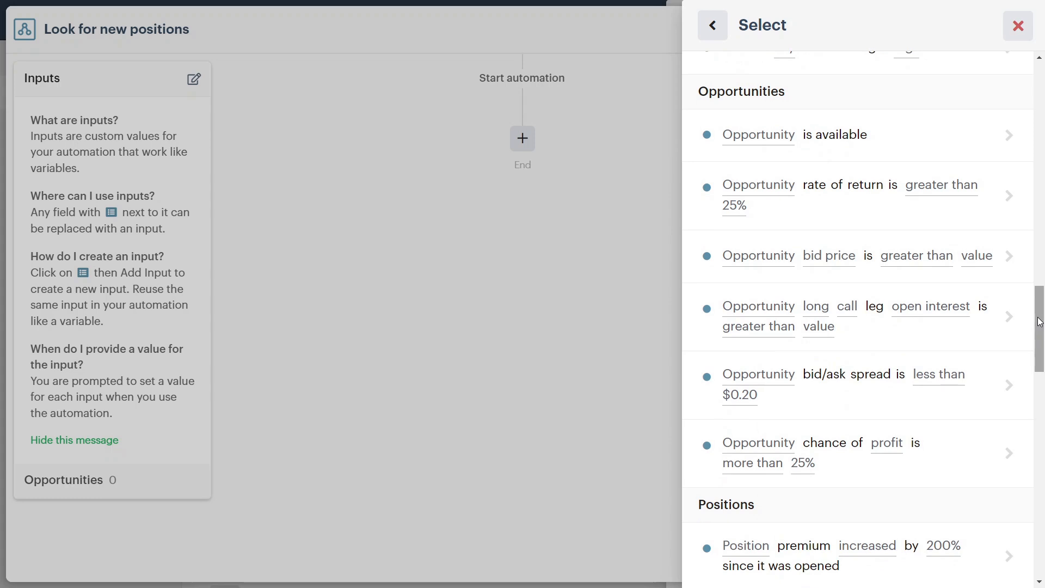
pyautogui.moveTo(1040, 322); pyautogui.dragTo(1033, 391)
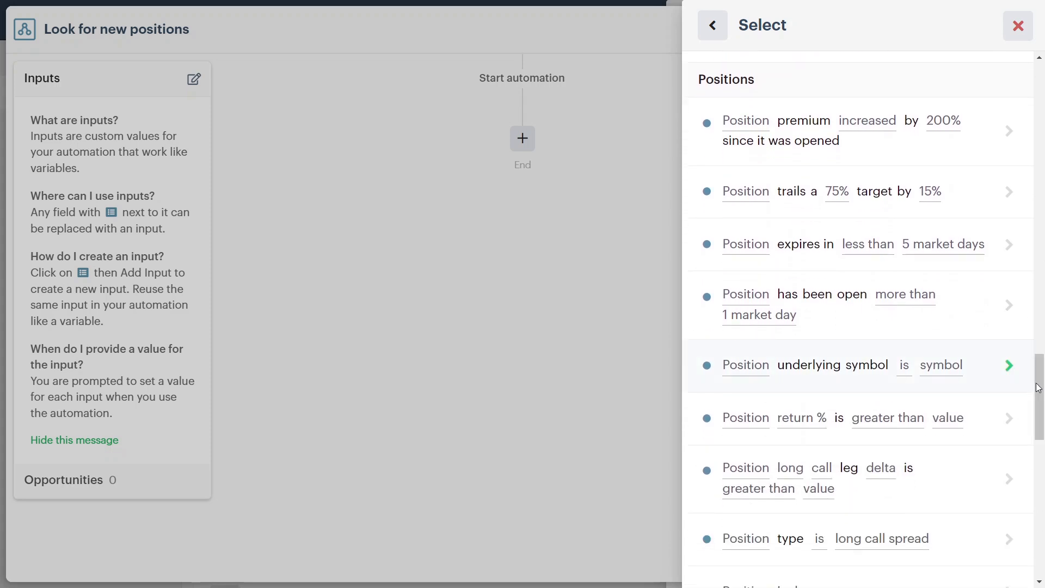
pyautogui.moveTo(1040, 386); pyautogui.dragTo(1039, 517)
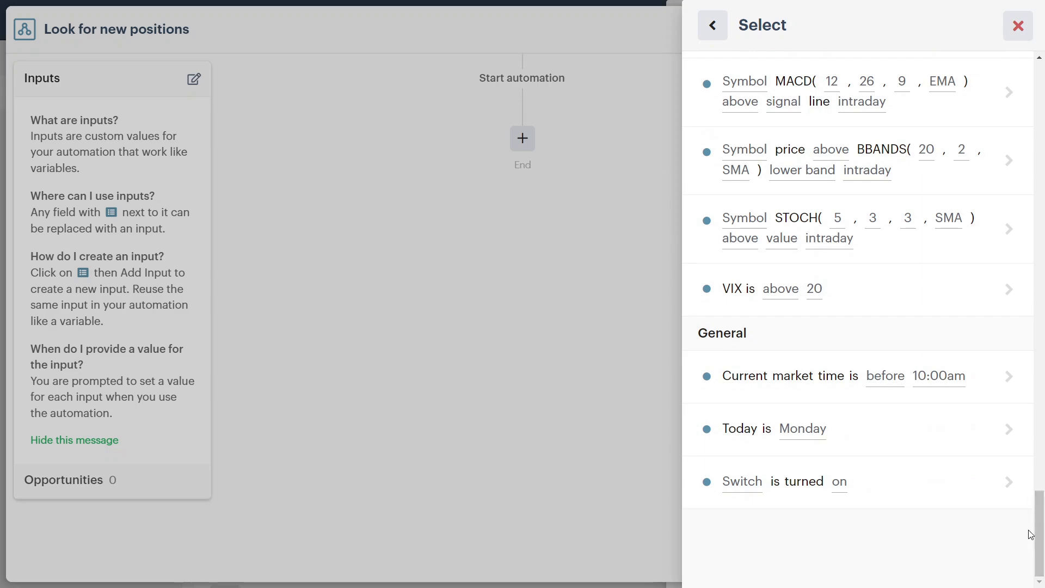
pyautogui.moveTo(1036, 540); pyautogui.dragTo(1042, 142)
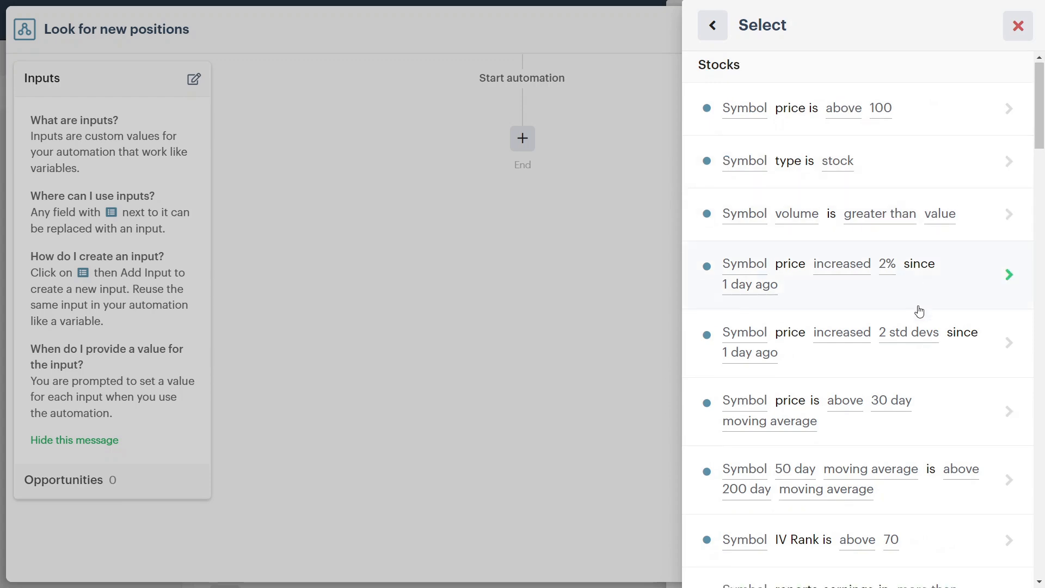
# Set the decision's condition to "Bot can open a new position" and save the decision
pyautogui.scroll(-7, 893, 401)
pyautogui.scroll(-5, 872, 437)
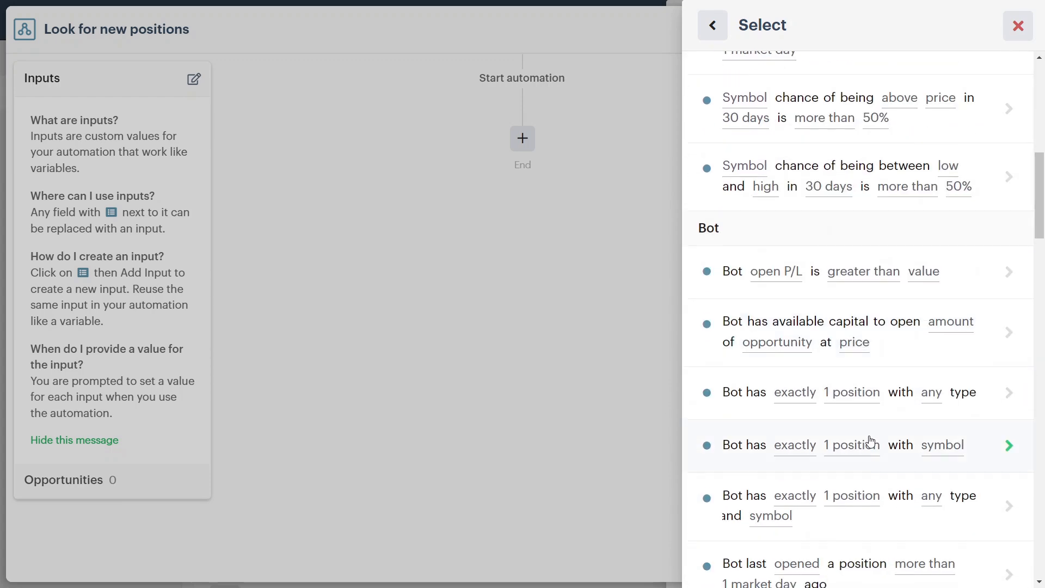
pyautogui.scroll(-5, 870, 442)
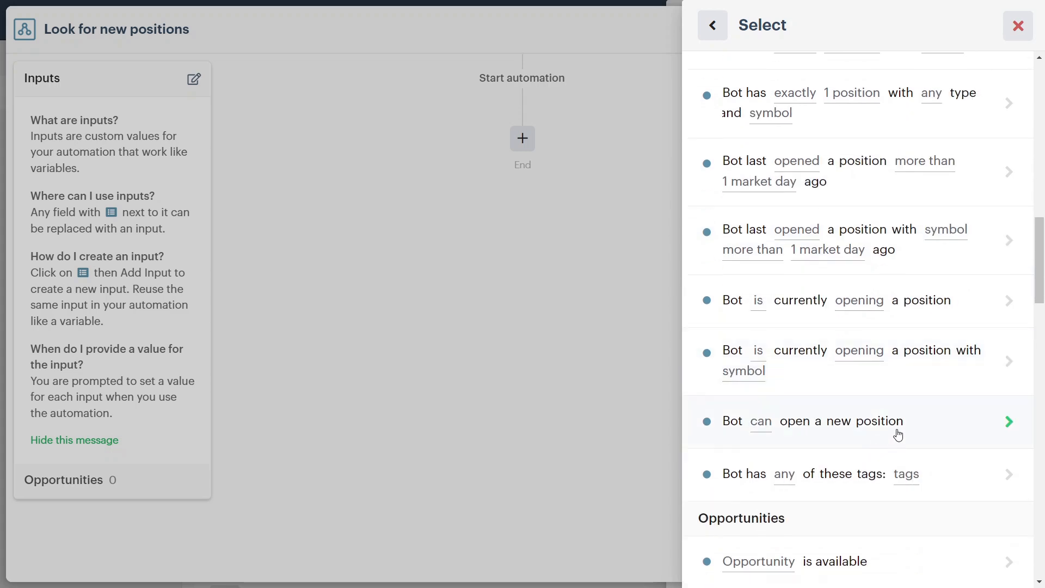
pyautogui.click(898, 434)
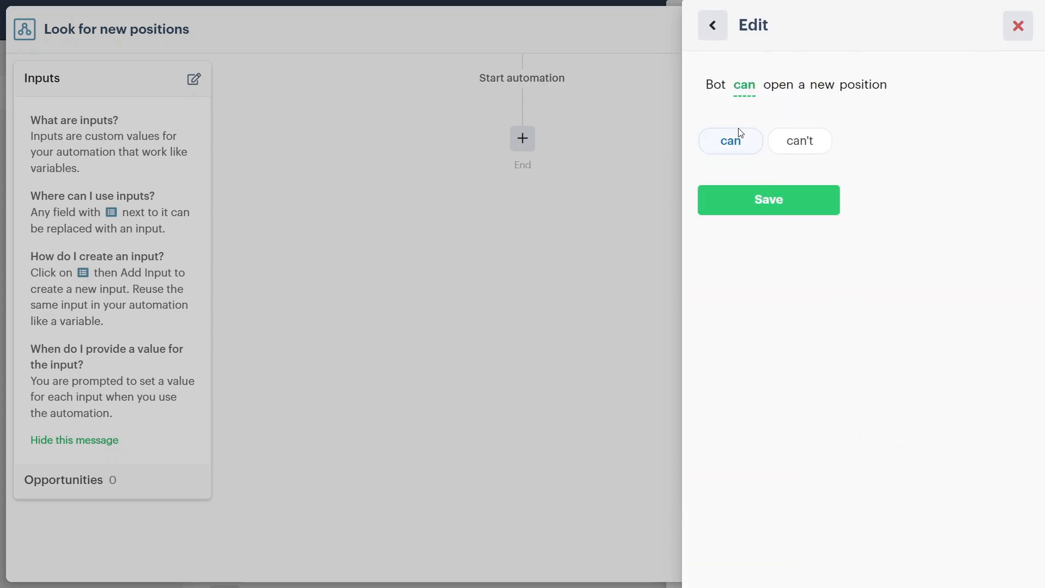
pyautogui.click(749, 203)
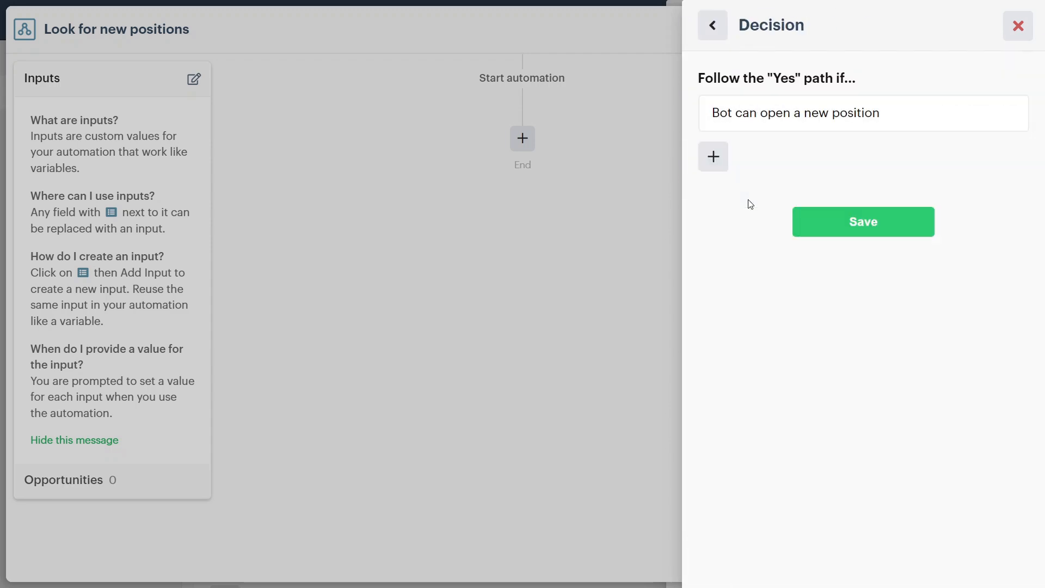
pyautogui.click(836, 233)
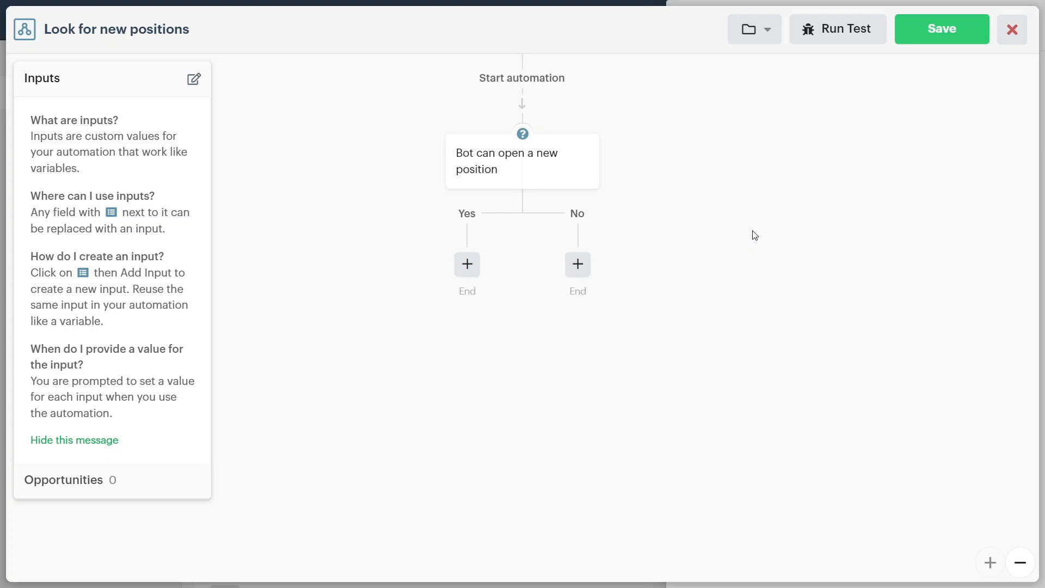
pyautogui.click(515, 174)
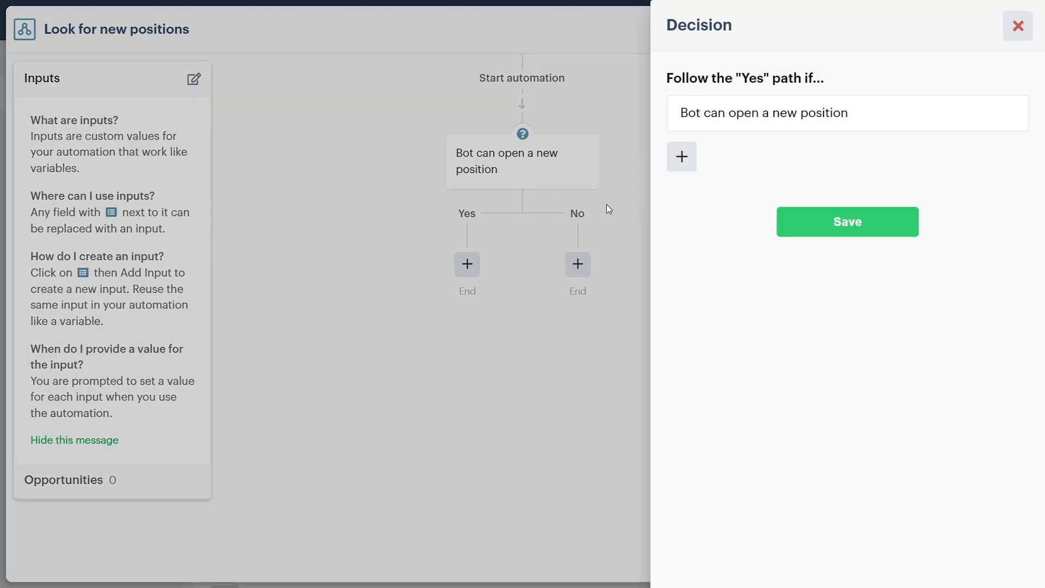
pyautogui.click(691, 158)
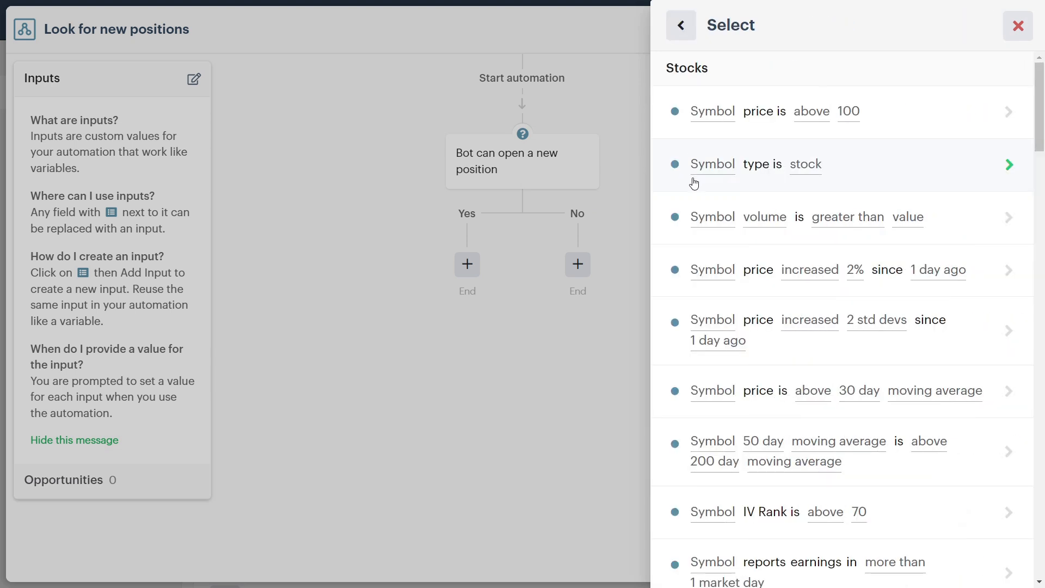
pyautogui.click(682, 26)
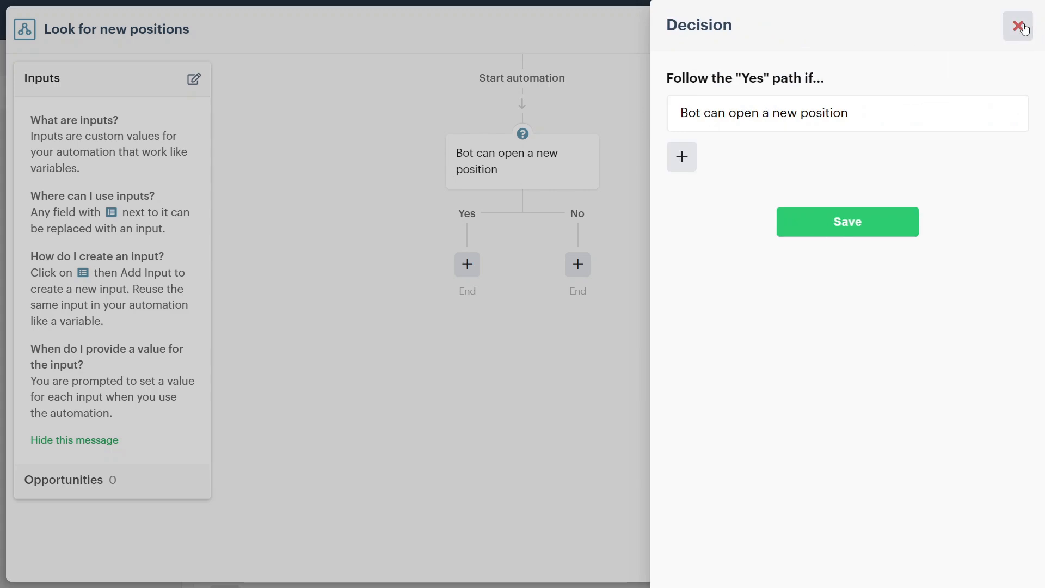
pyautogui.click(1018, 26)
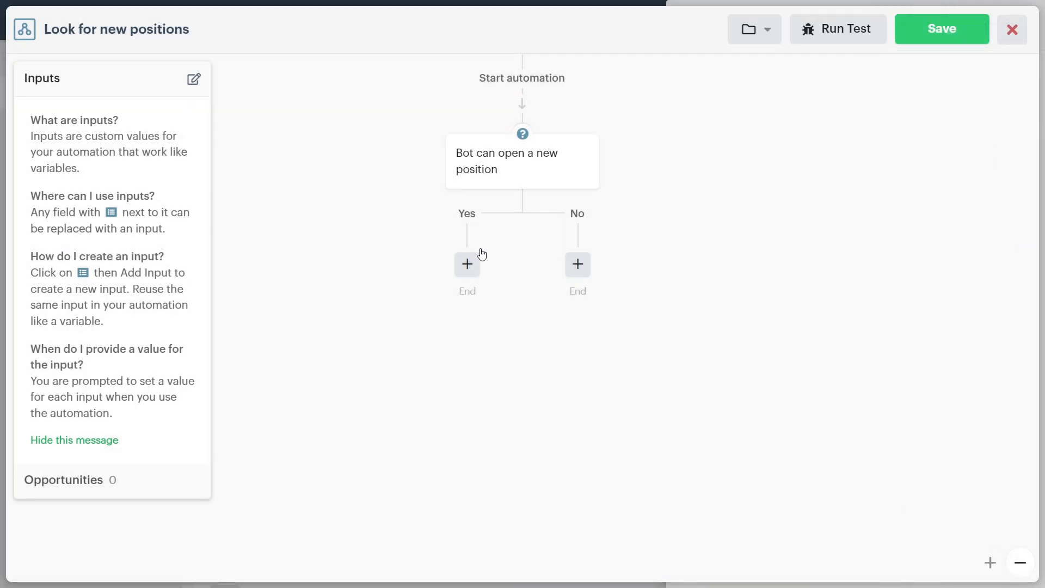
# Add a symbols loop to the decision's Yes path and start a new input for its symbols
pyautogui.click(467, 277)
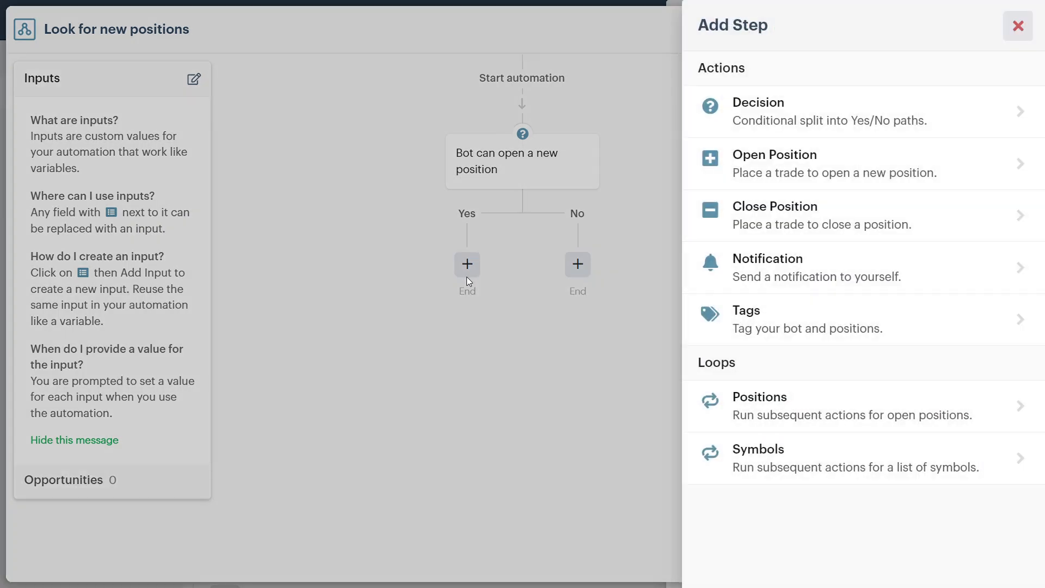
pyautogui.click(833, 464)
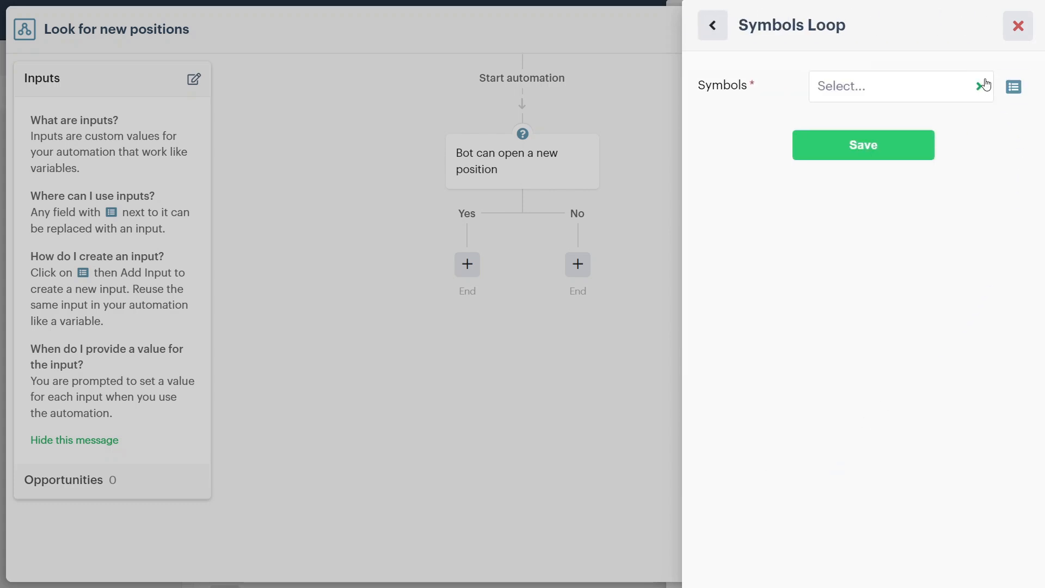
pyautogui.click(1014, 87)
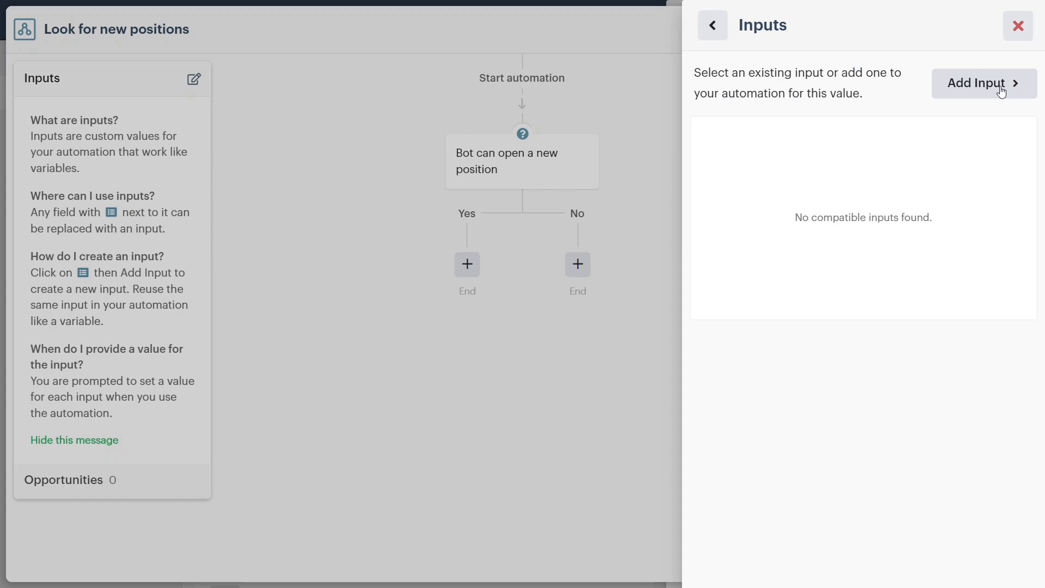
pyautogui.click(1004, 88)
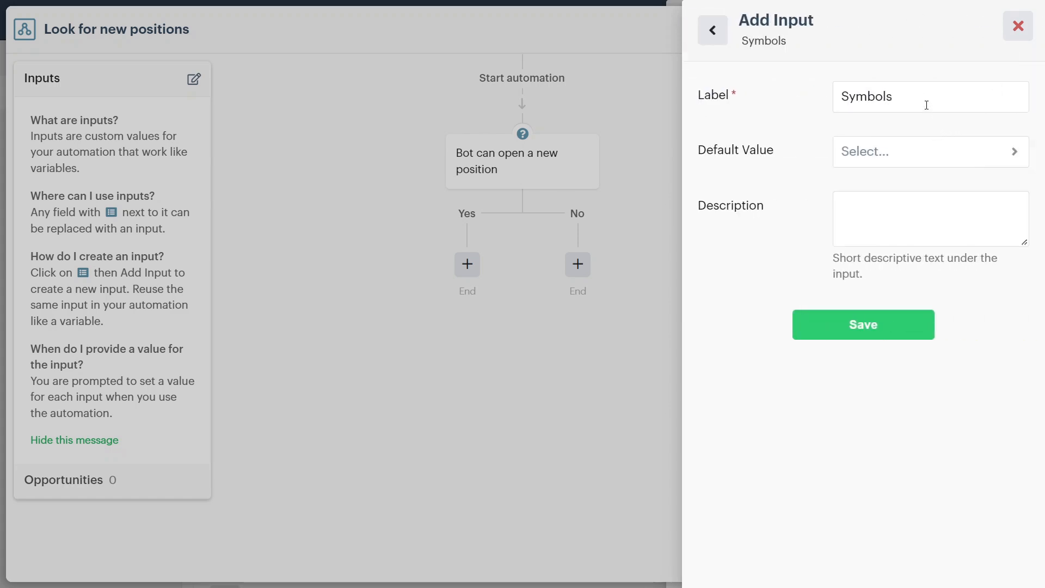
# Add SPY, QQQ and IWM to the default value of the Symbols input
pyautogui.click(926, 165)
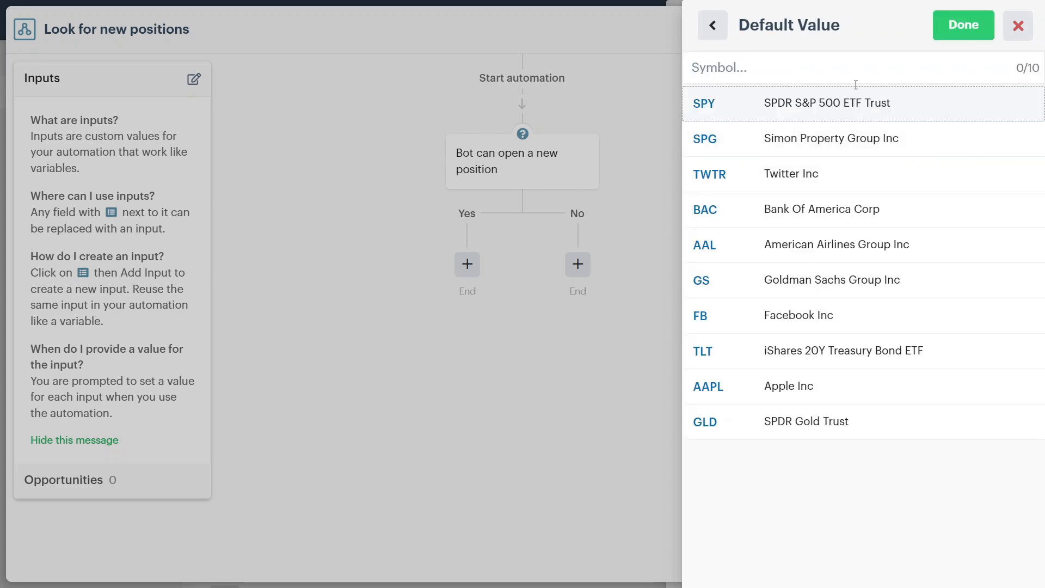
pyautogui.click(853, 108)
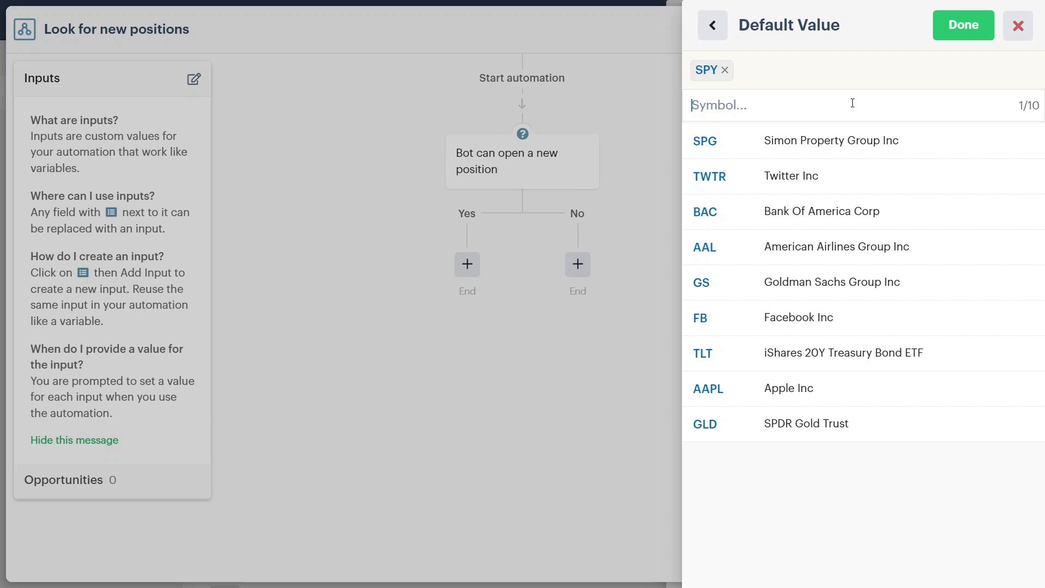
pyautogui.write('QQQ')
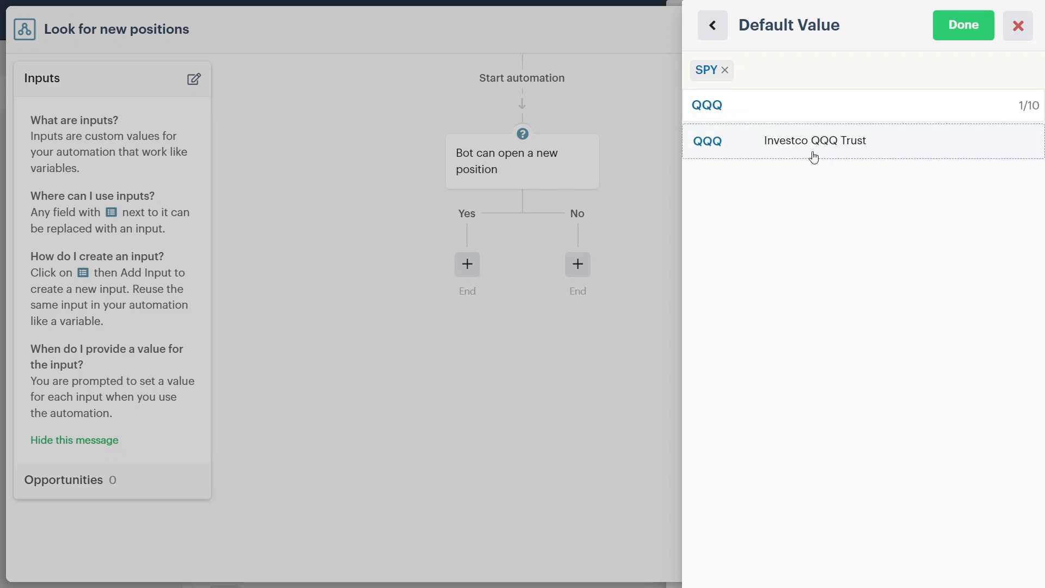
pyautogui.click(817, 144)
pyautogui.write('IWM')
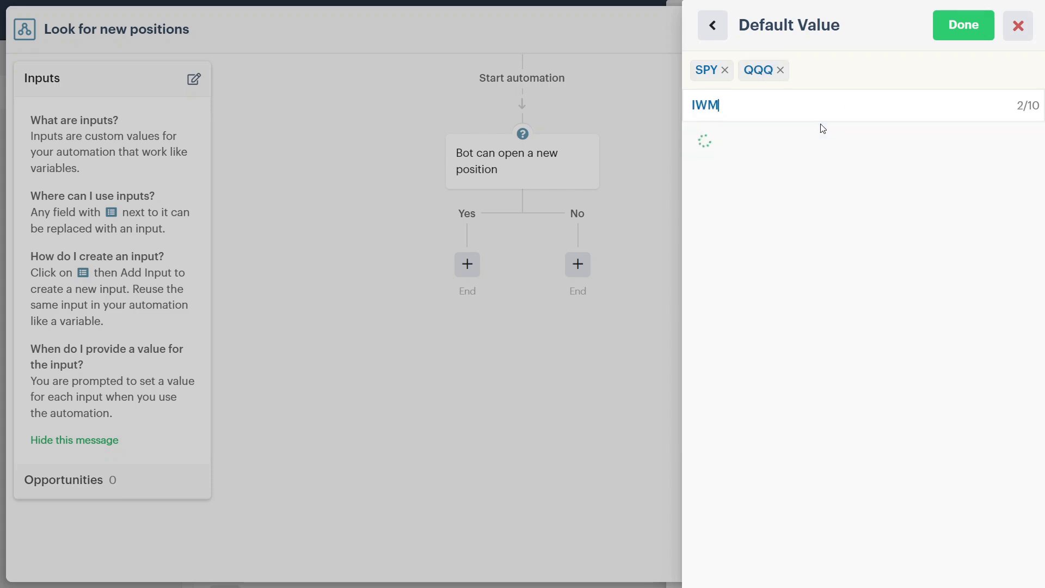
pyautogui.click(818, 141)
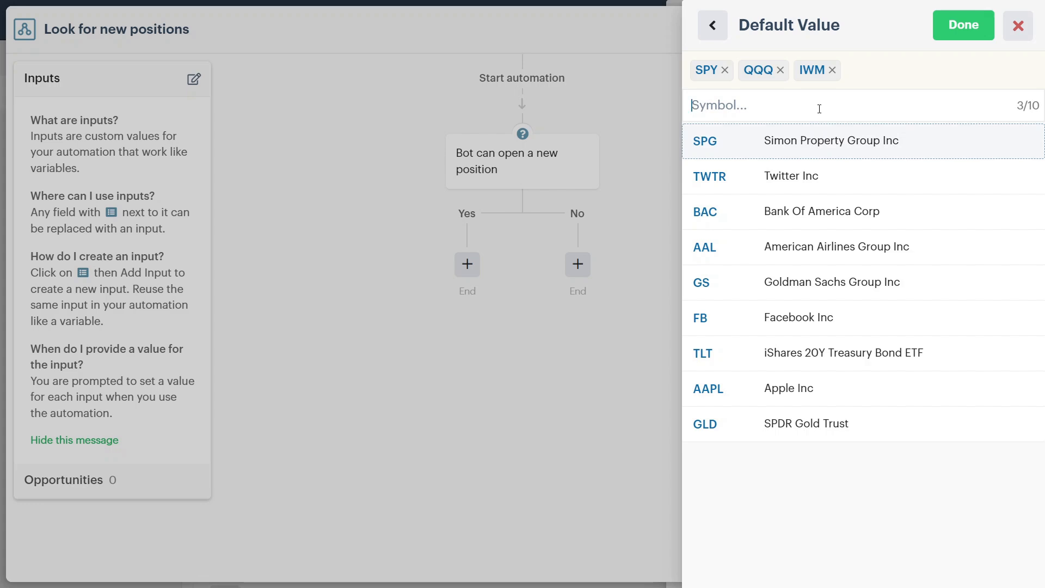
# Add TLT, AAPL, GLD, FB, AAL, GS and BAC to the default symbol list
pyautogui.click(717, 364)
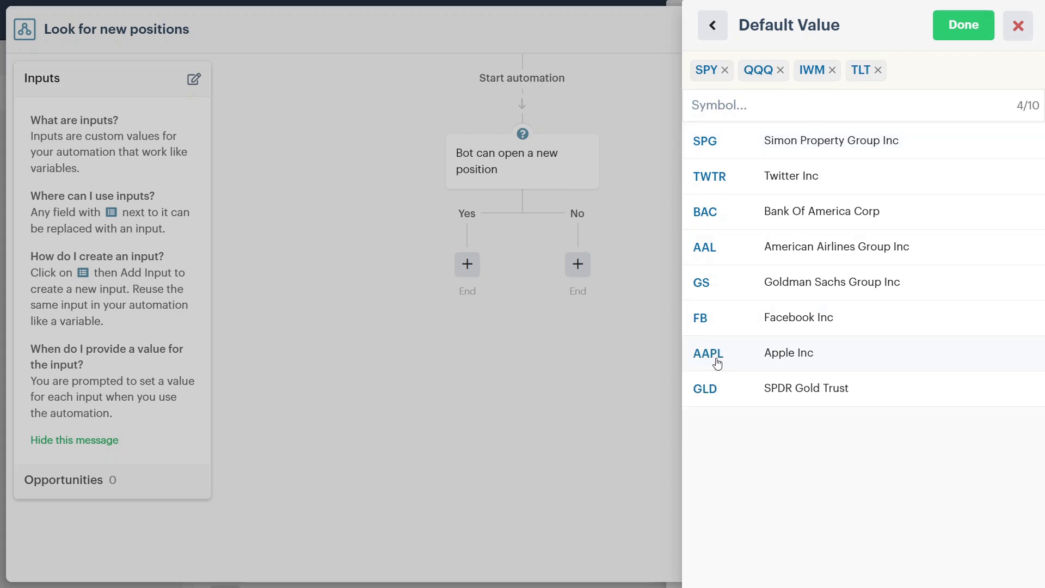
pyautogui.click(718, 363)
pyautogui.click(717, 360)
pyautogui.click(719, 320)
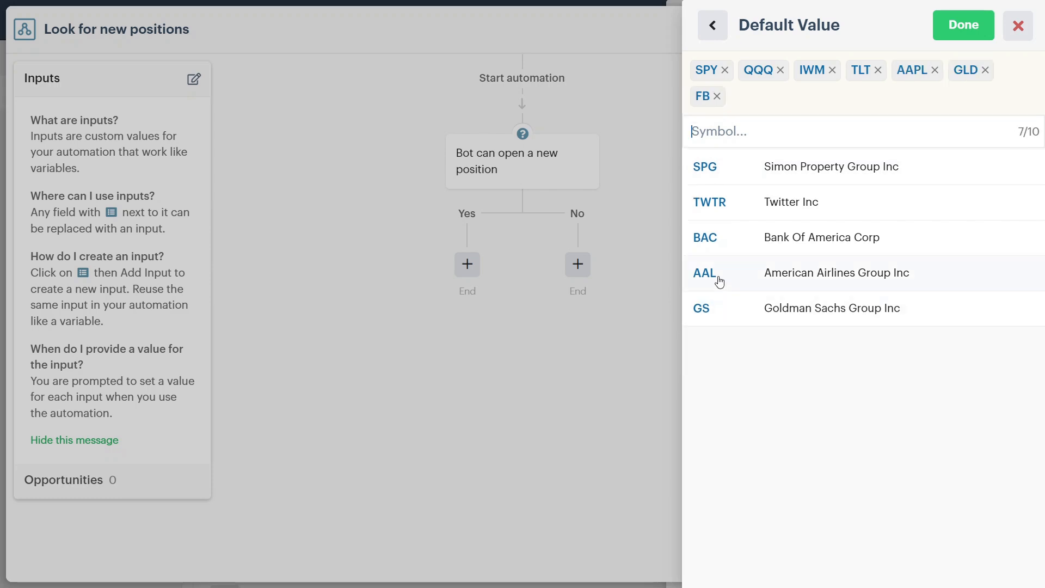
pyautogui.click(719, 280)
pyautogui.click(719, 280)
pyautogui.click(721, 248)
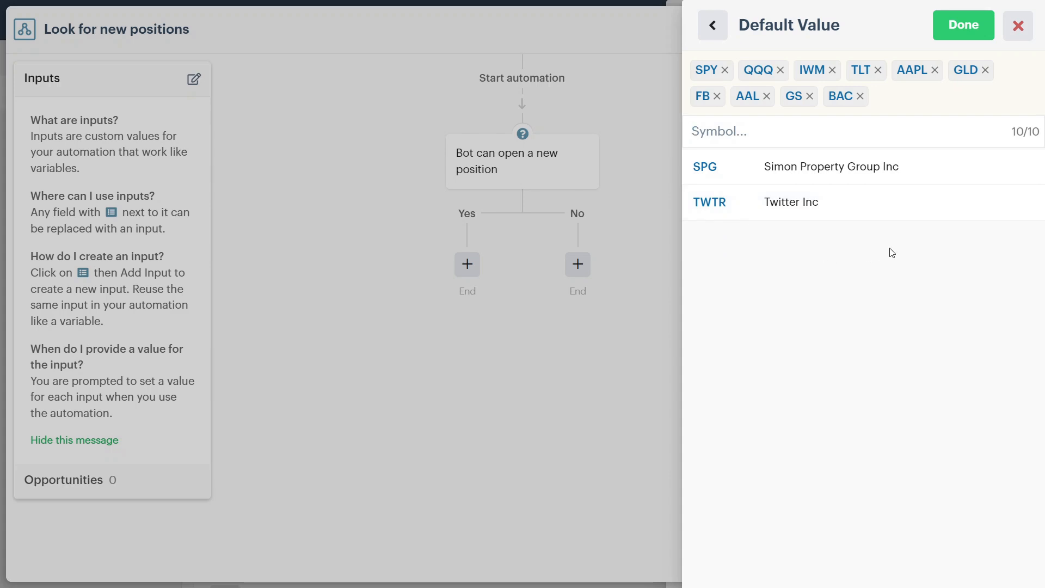
# Confirm the symbol list and save the Symbols input and the symbols loop that uses it
pyautogui.click(976, 30)
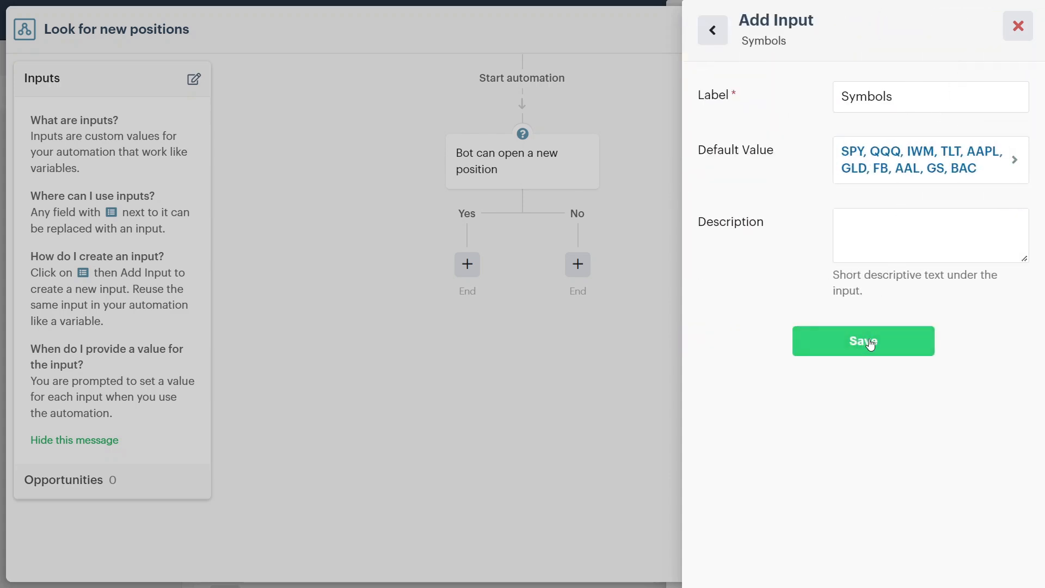
pyautogui.click(870, 349)
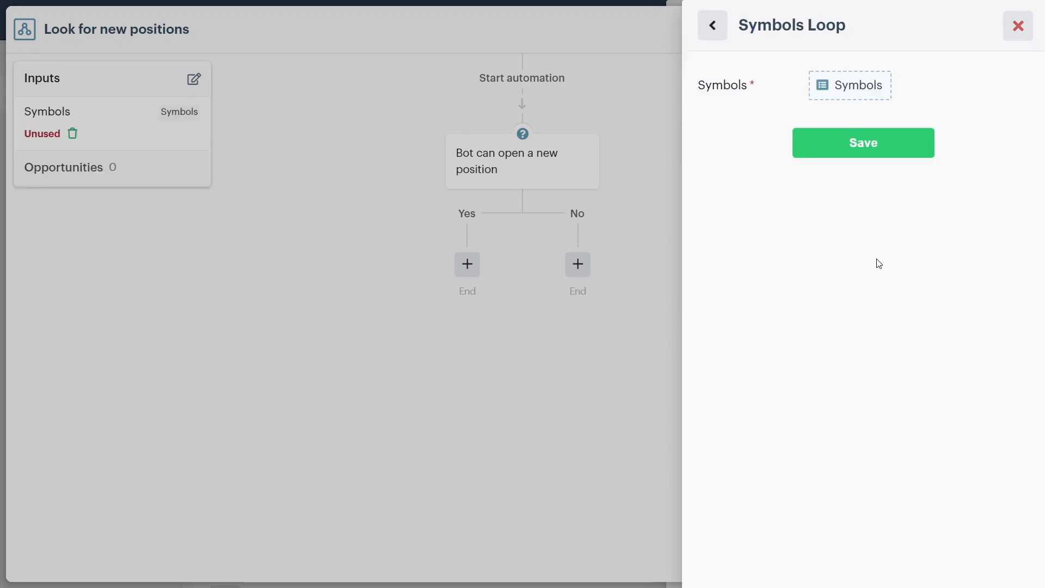
pyautogui.click(882, 151)
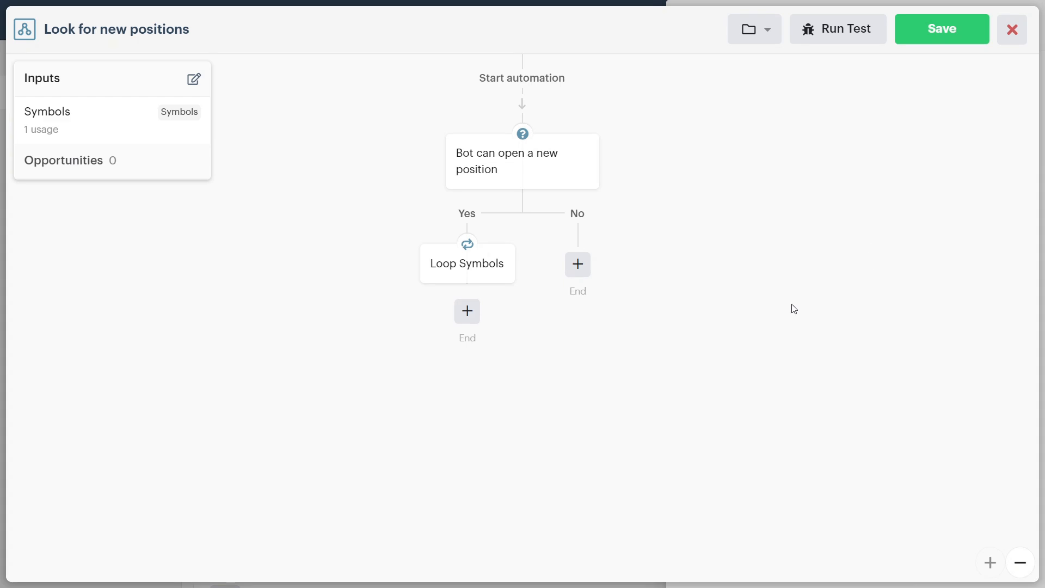
# Add a decision inside the symbols loop, based on the bot's number of positions with a given symbol
pyautogui.click(467, 320)
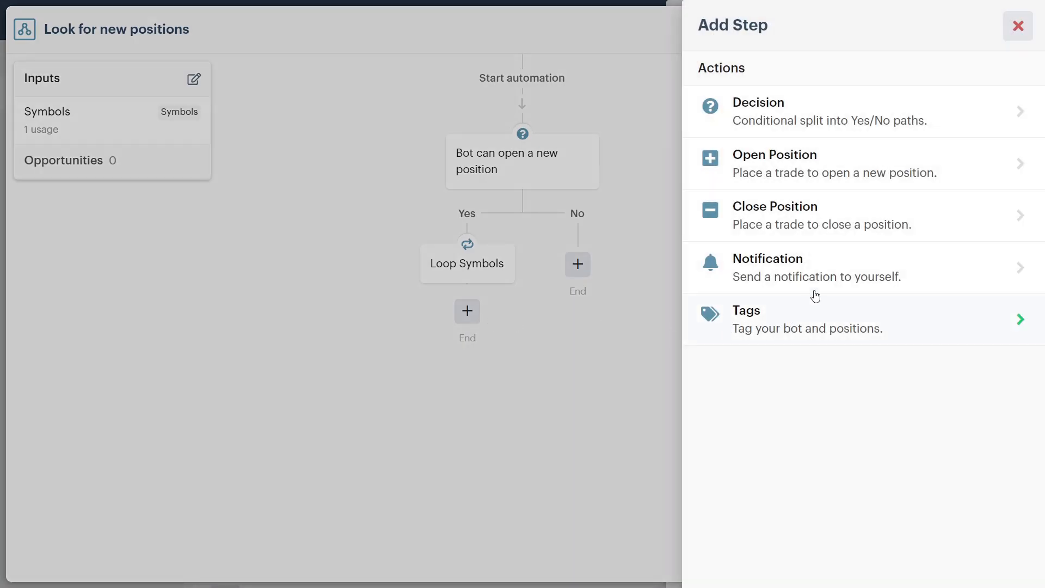
pyautogui.click(865, 118)
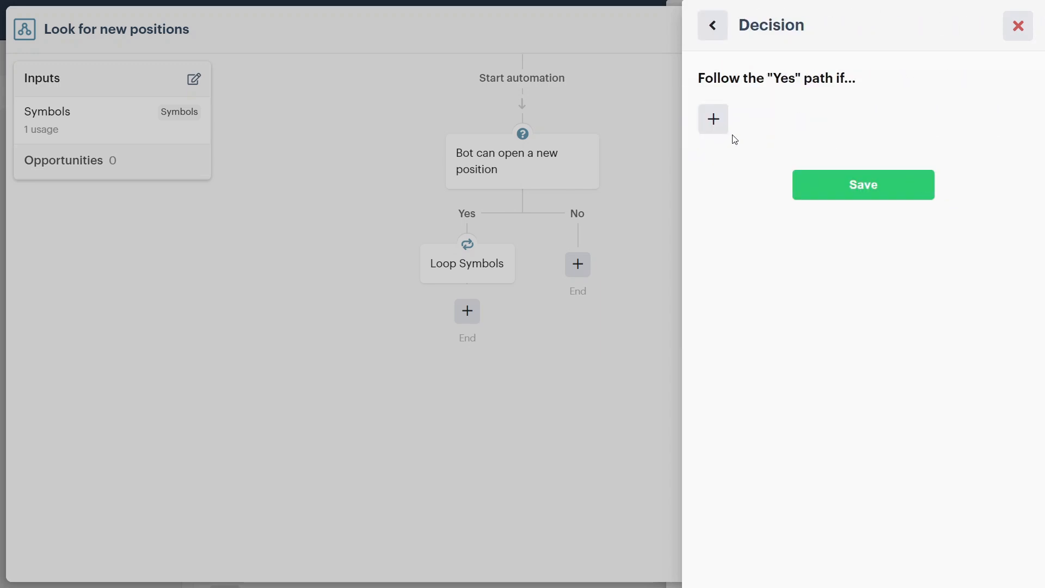
pyautogui.click(716, 130)
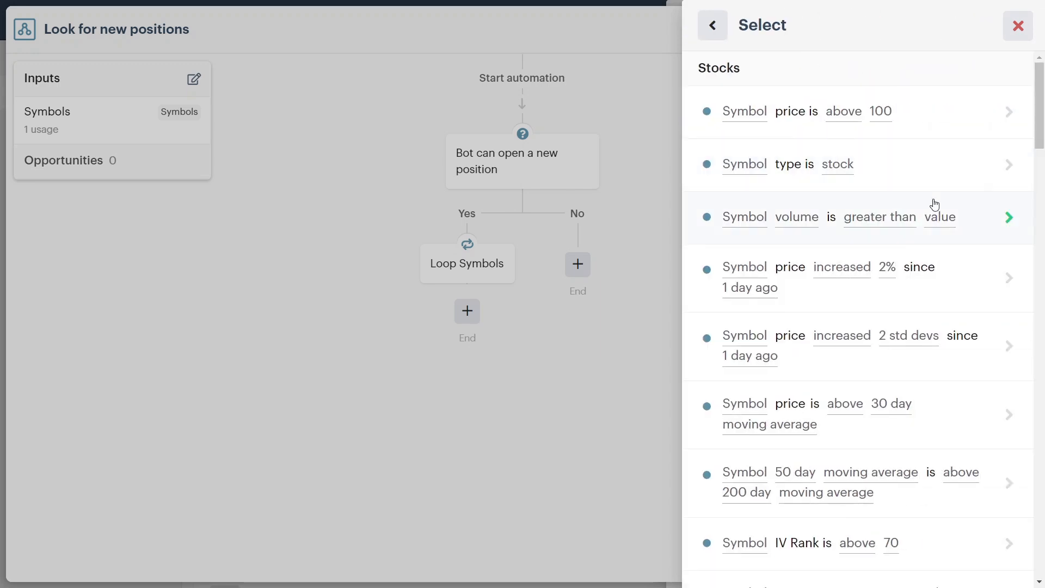
pyautogui.scroll(-2, 955, 245)
pyautogui.scroll(-10, 956, 251)
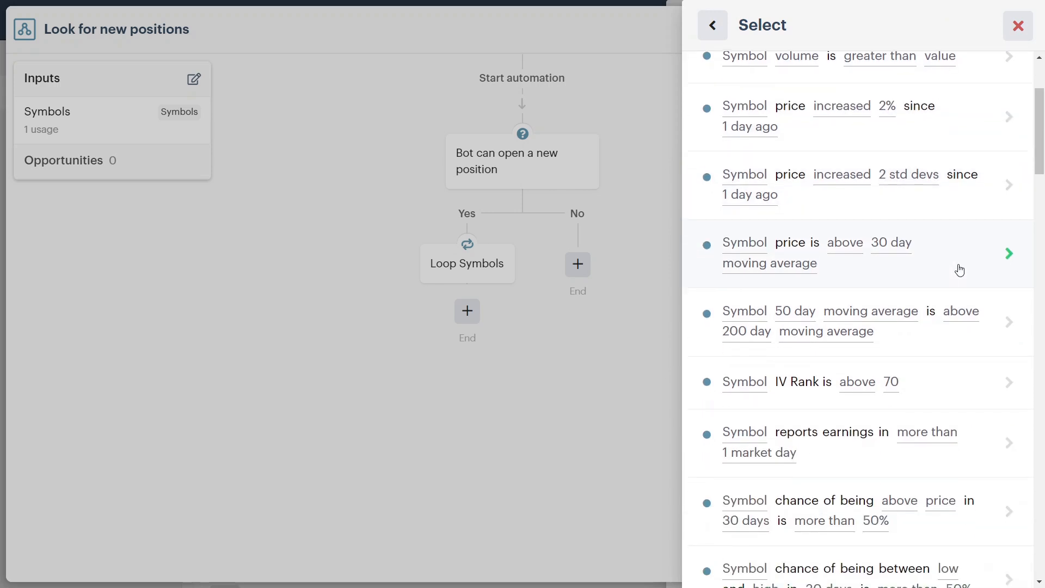
pyautogui.scroll(-2, 968, 313)
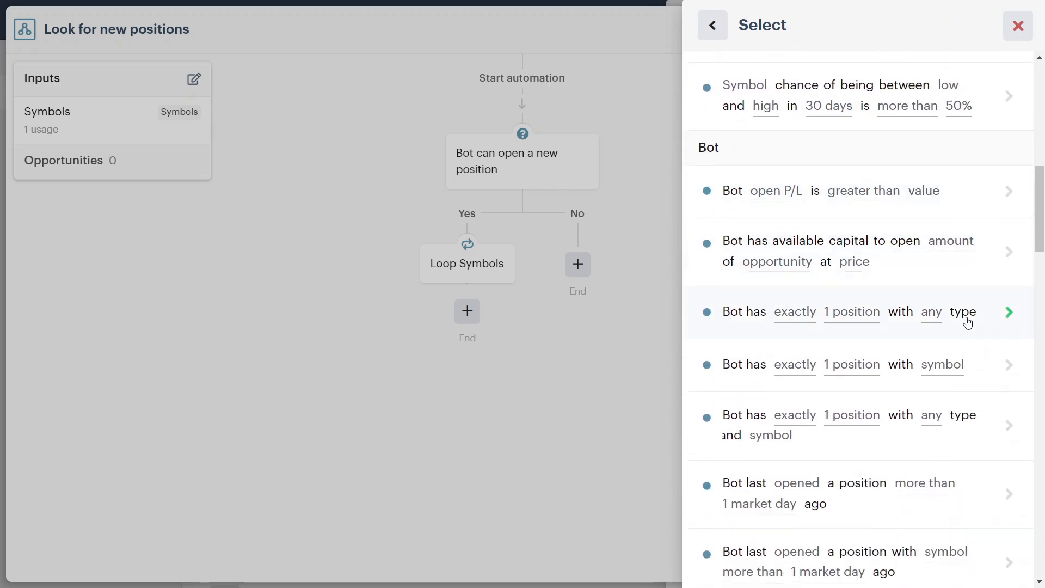
pyautogui.click(971, 371)
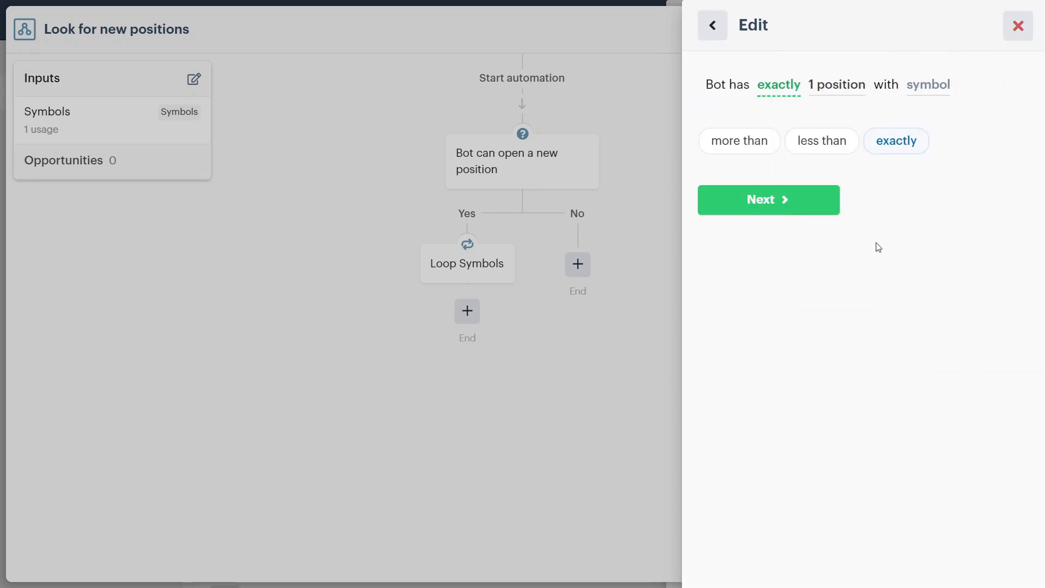
# Set the condition to exactly 0 positions with the loop's Symbol and save the decision
pyautogui.click(831, 97)
pyautogui.click(804, 141)
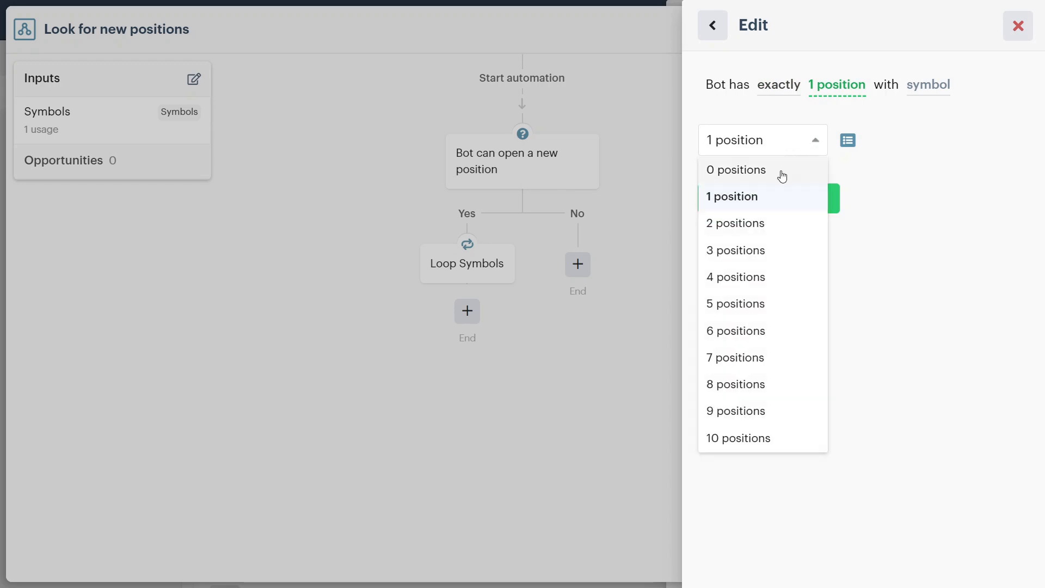
pyautogui.click(782, 173)
pyautogui.click(933, 92)
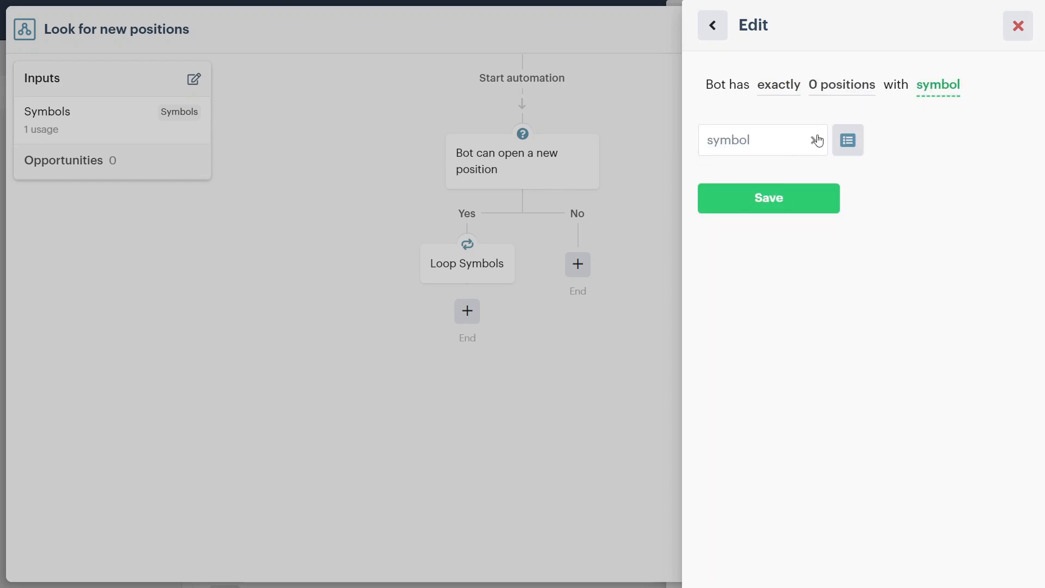
pyautogui.click(798, 144)
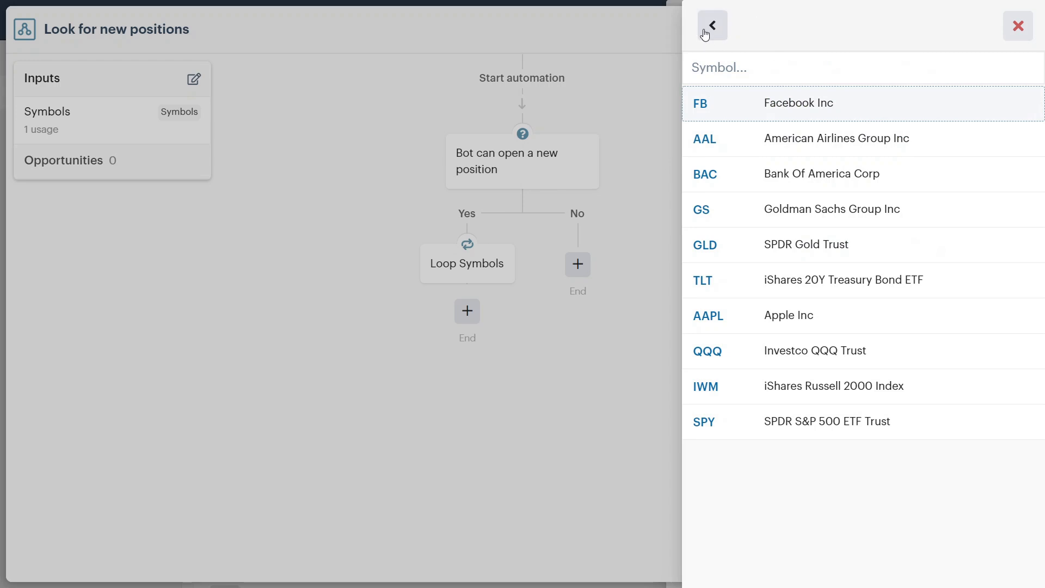
pyautogui.click(711, 26)
pyautogui.click(847, 143)
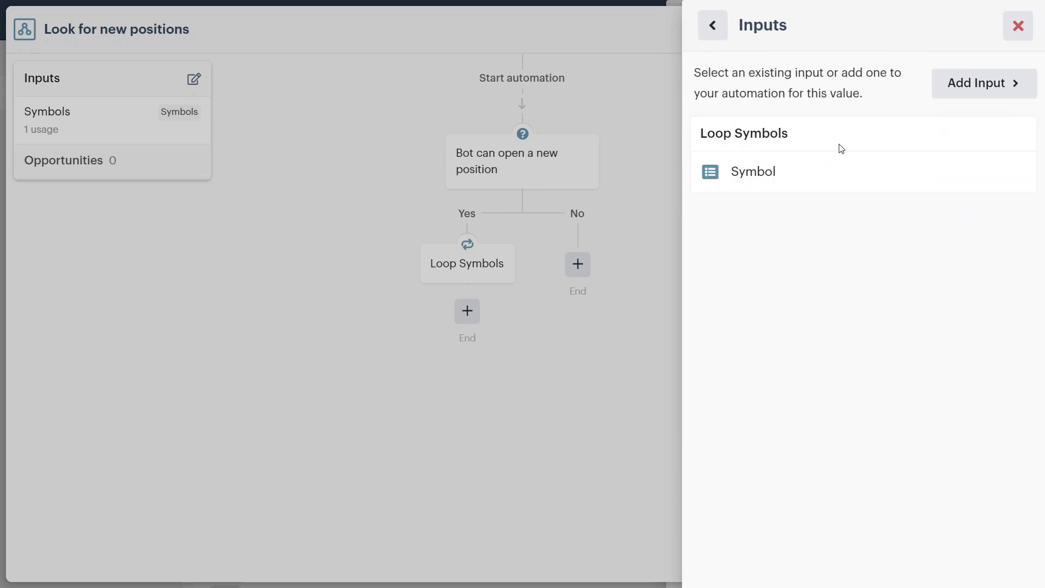
pyautogui.click(787, 174)
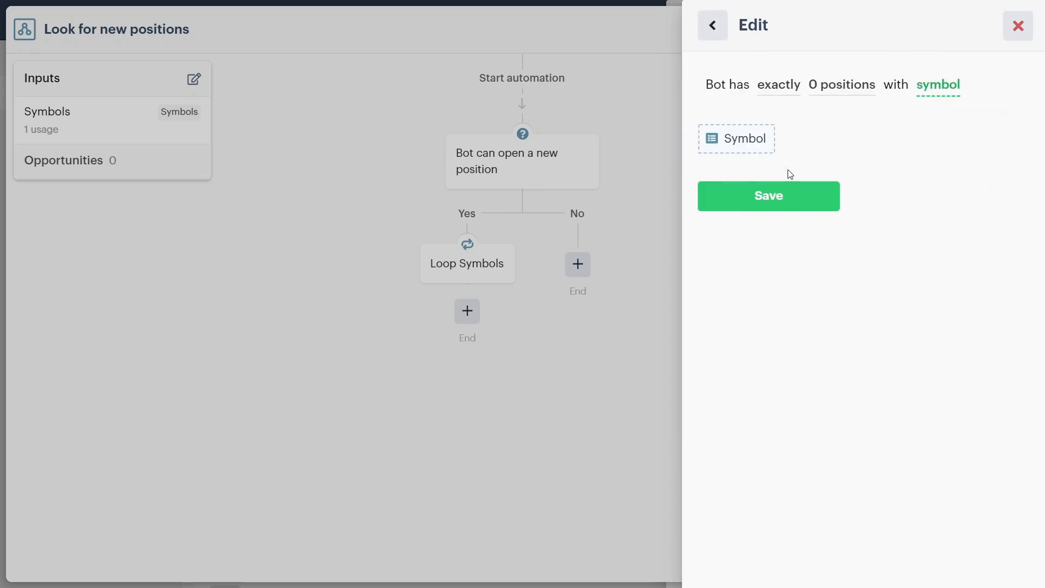
pyautogui.click(787, 197)
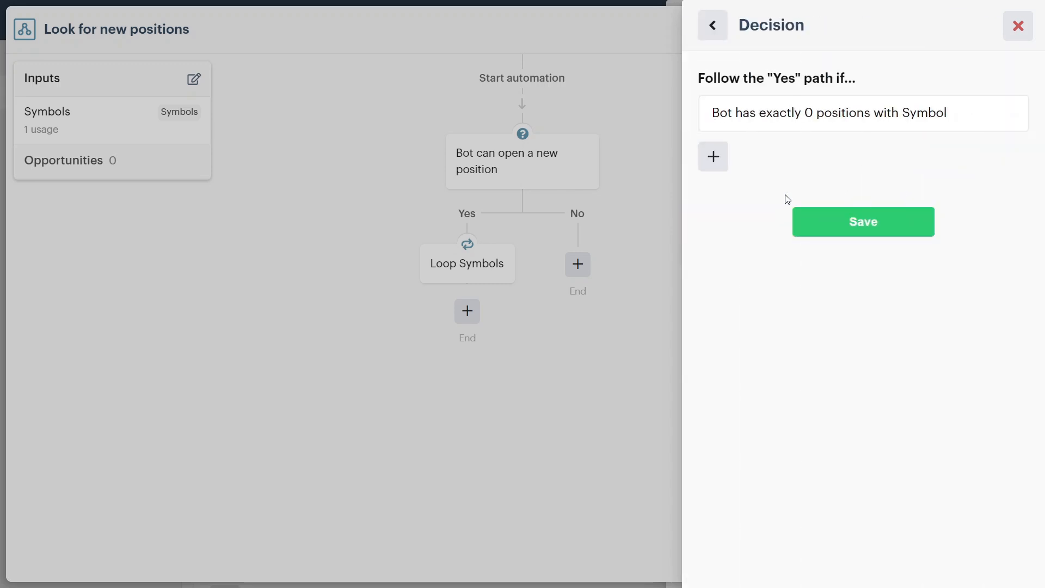
pyautogui.click(858, 227)
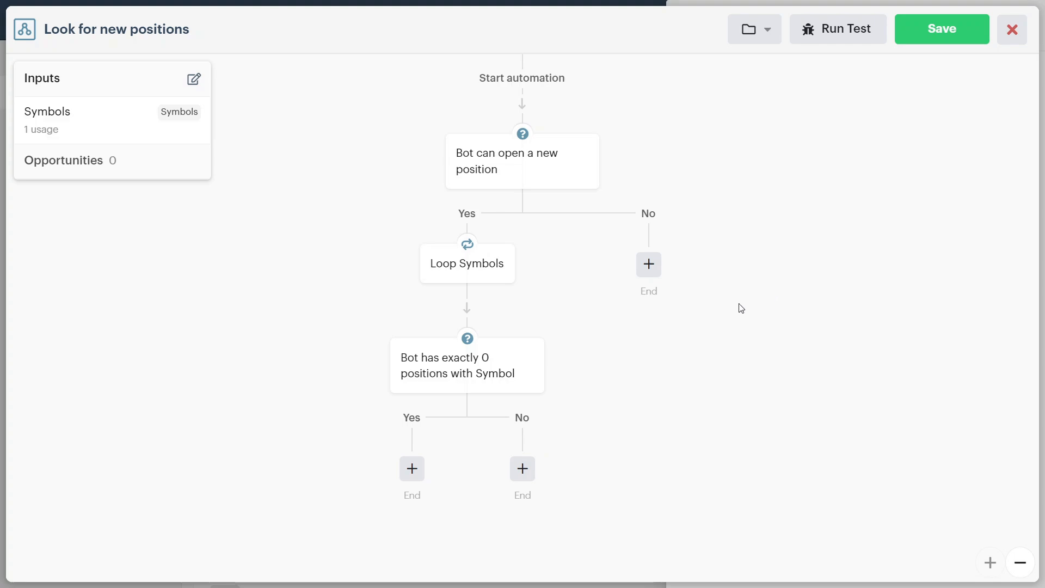
# Append "(avoid double allocation)" to the caption of the zero-positions decision and save it
pyautogui.keyDown('shift'); pyautogui.click(471, 364); pyautogui.keyUp('shift')
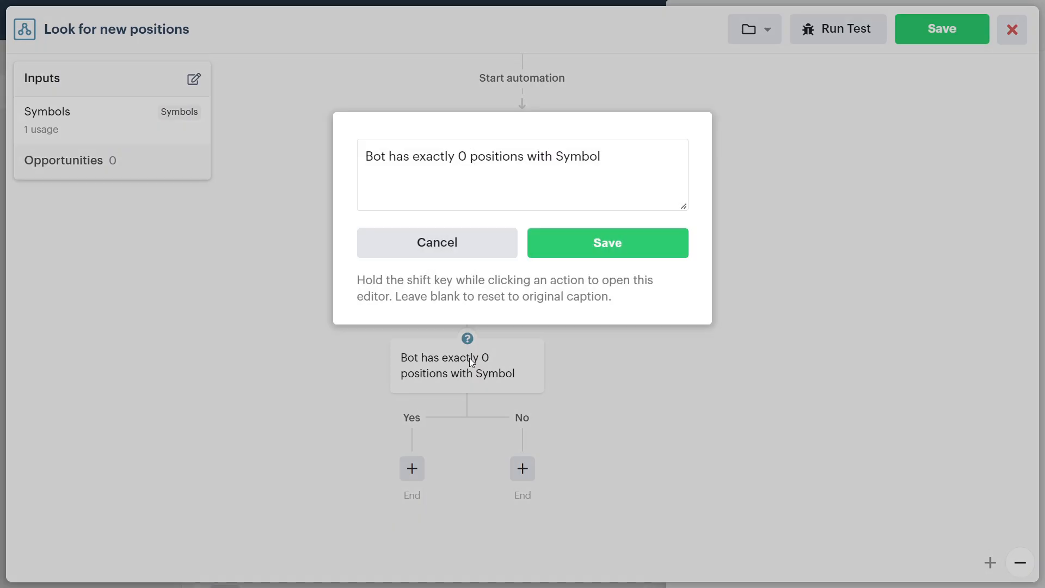
pyautogui.click(625, 154)
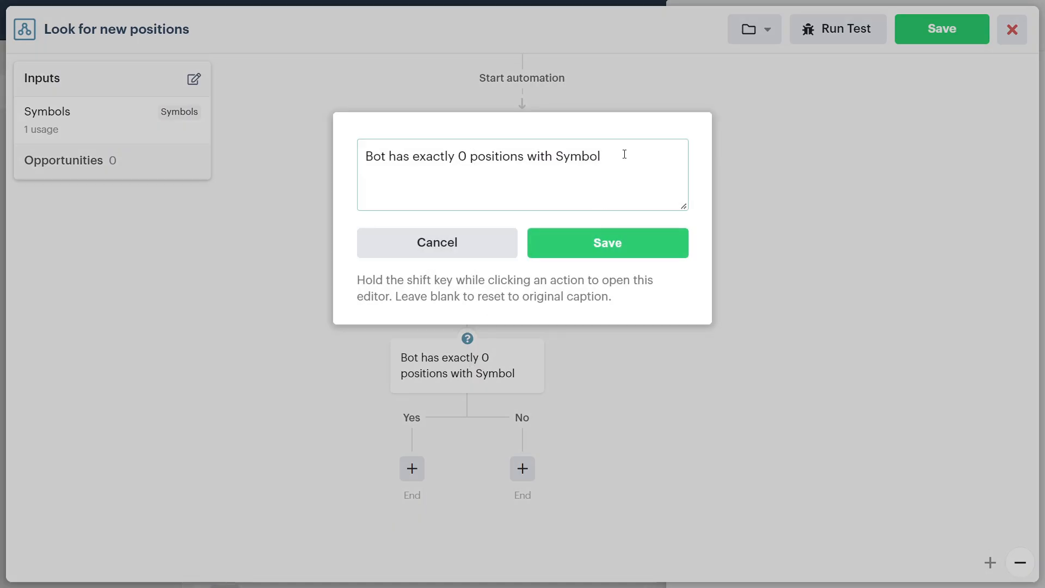
pyautogui.write('(avoid double all')
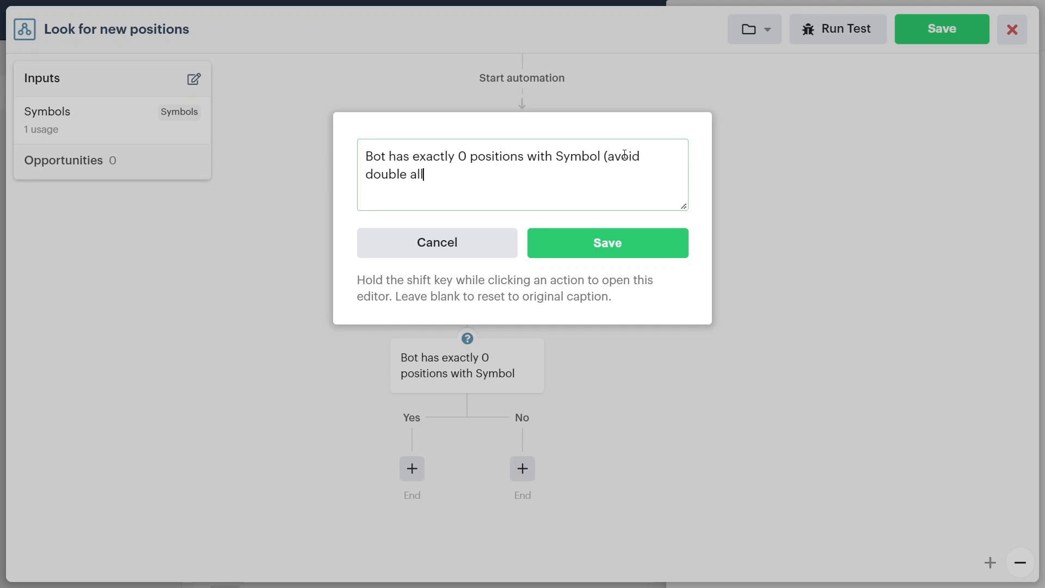
pyautogui.write('ocation)')
pyautogui.click(635, 248)
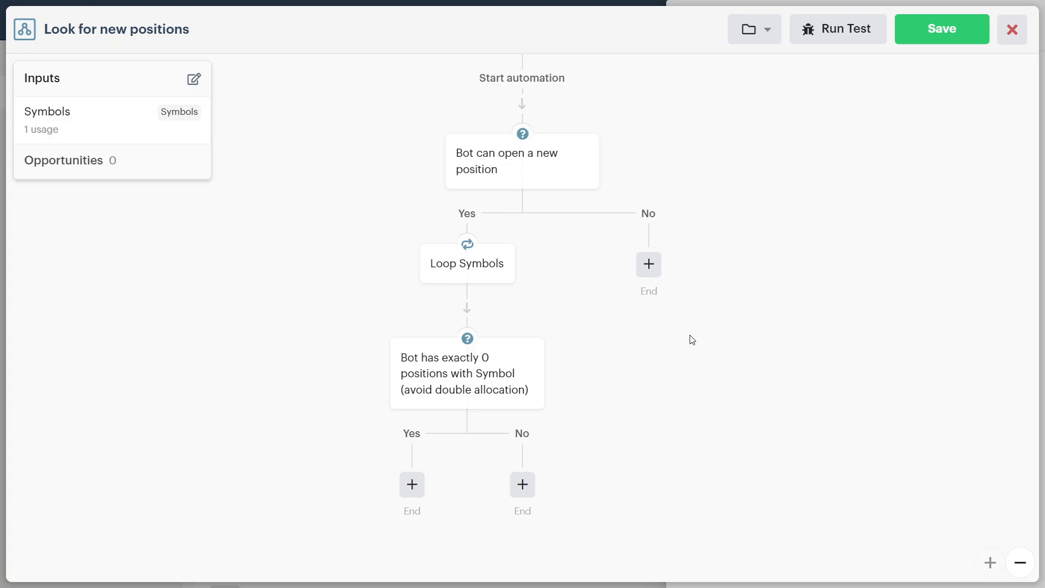
# Add a decision to the zero-positions check's Yes path, based on the loop Symbol's price change in standard deviations
pyautogui.click(412, 484)
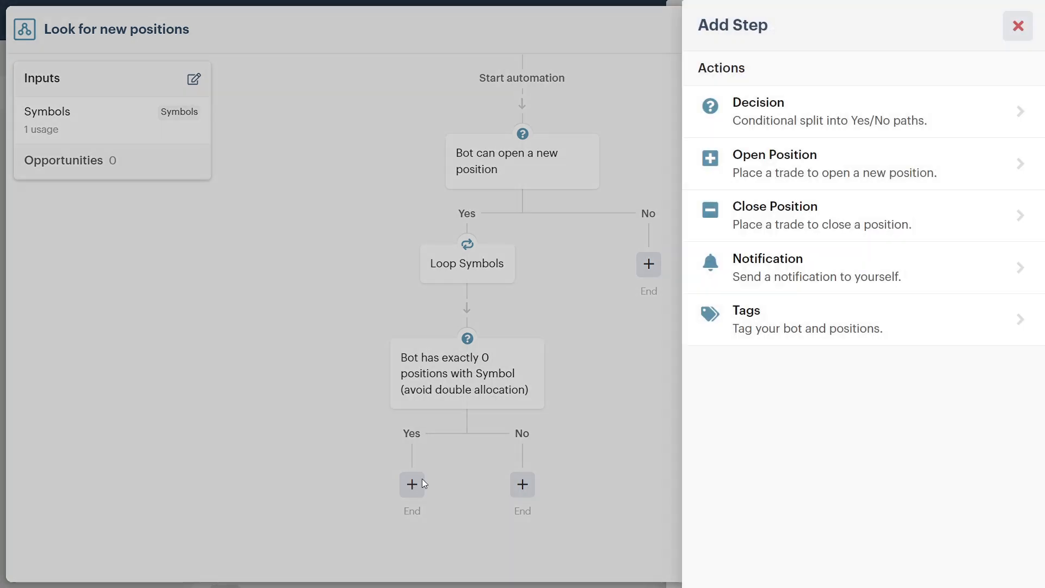
pyautogui.click(874, 120)
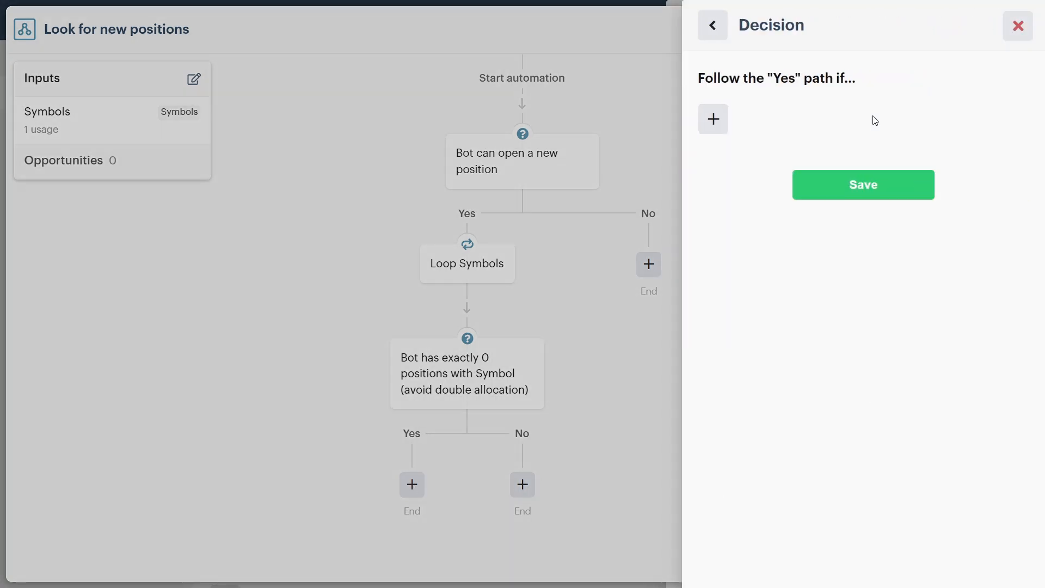
pyautogui.click(714, 118)
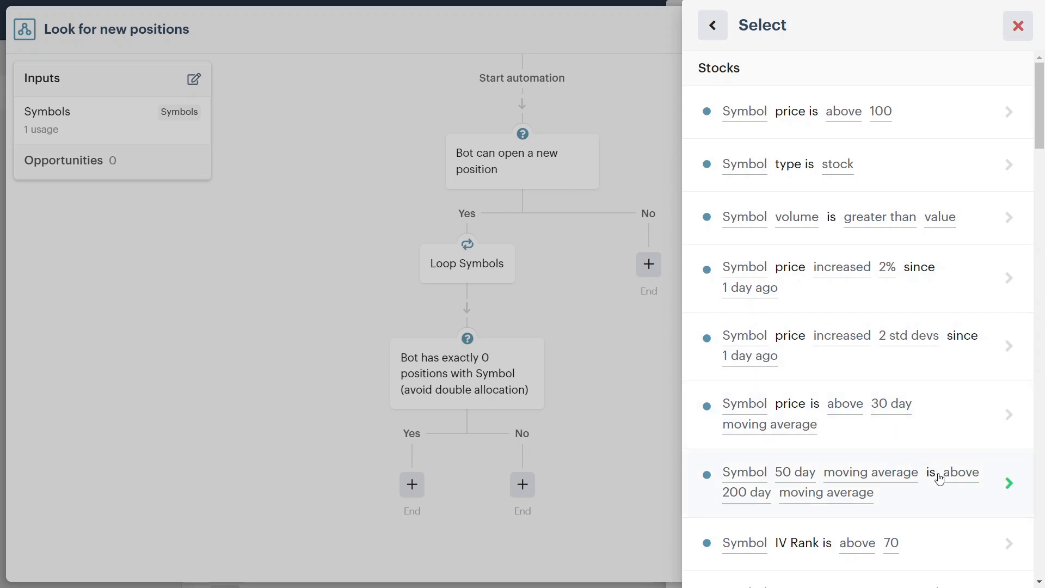
pyautogui.click(974, 361)
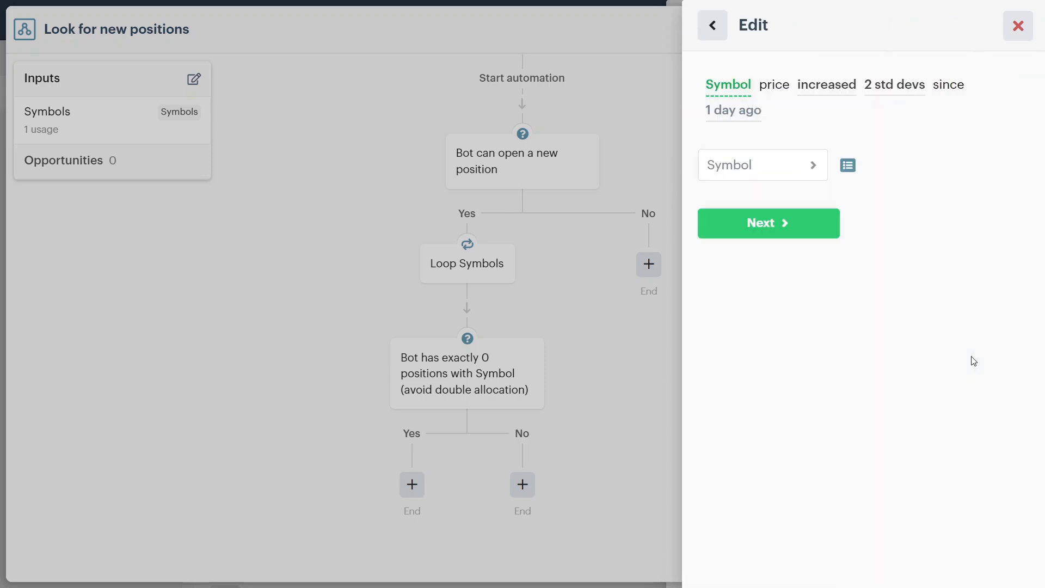
pyautogui.click(847, 165)
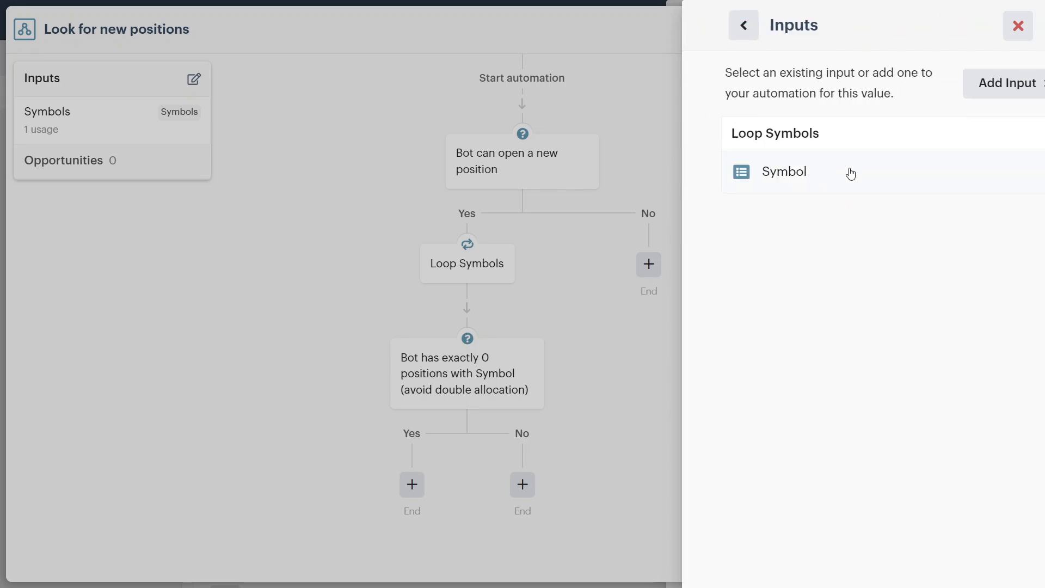
pyautogui.click(836, 165)
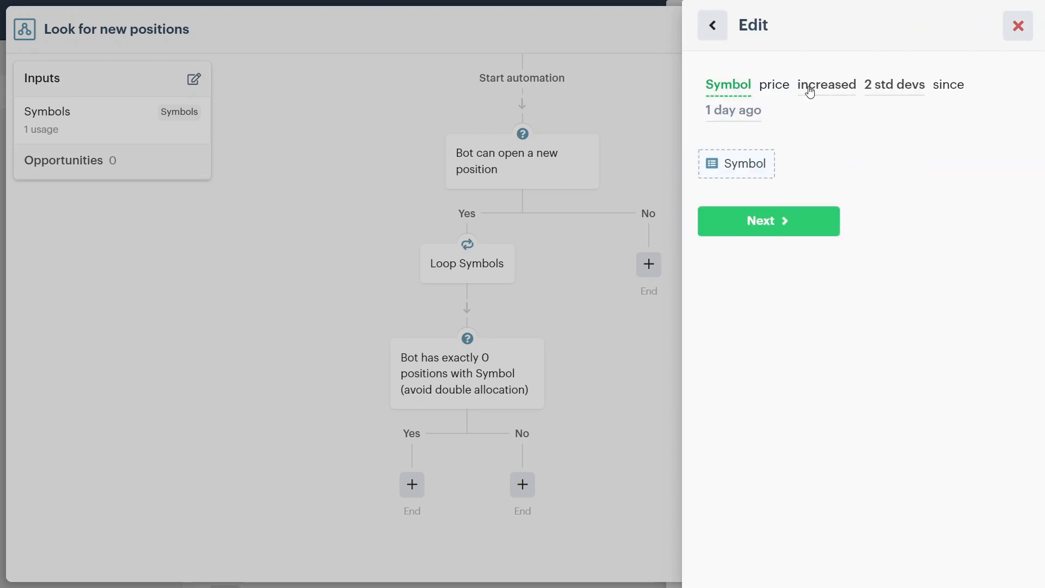
# Set the price condition to decreased 1 std dev since 5 market days ago and save the decision
pyautogui.click(810, 91)
pyautogui.click(819, 171)
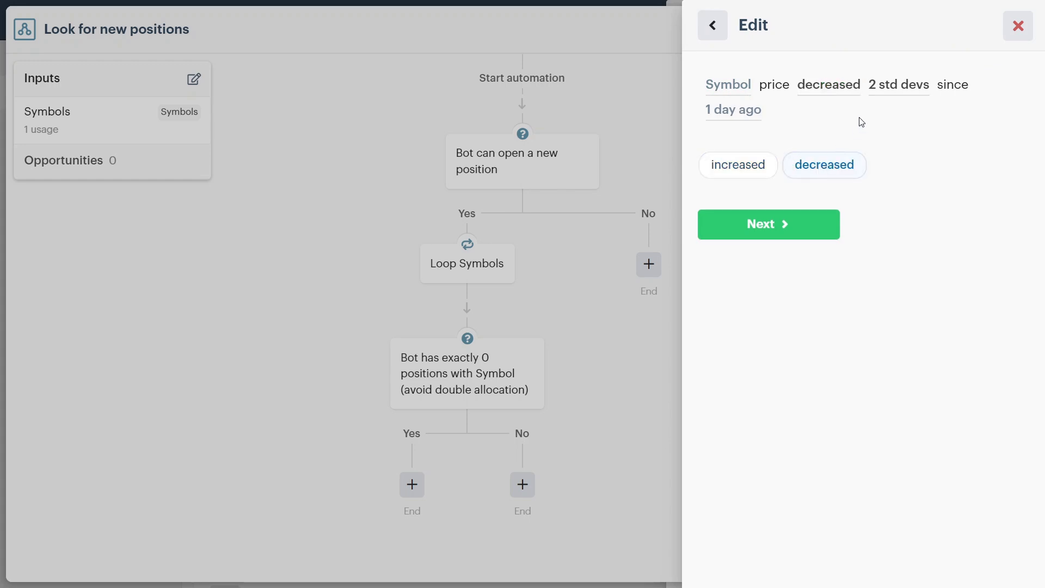
pyautogui.click(893, 87)
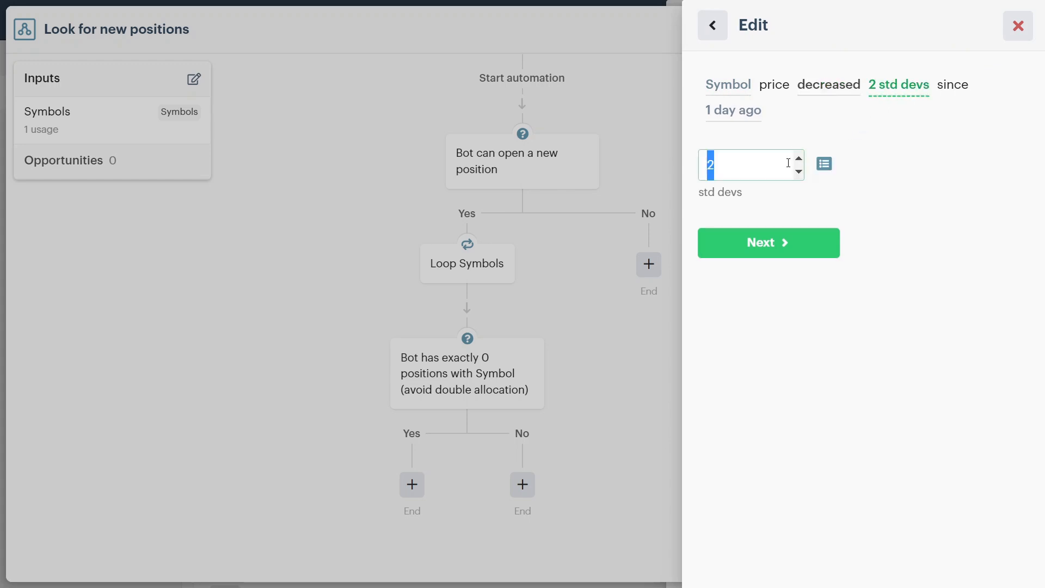
pyautogui.write('1')
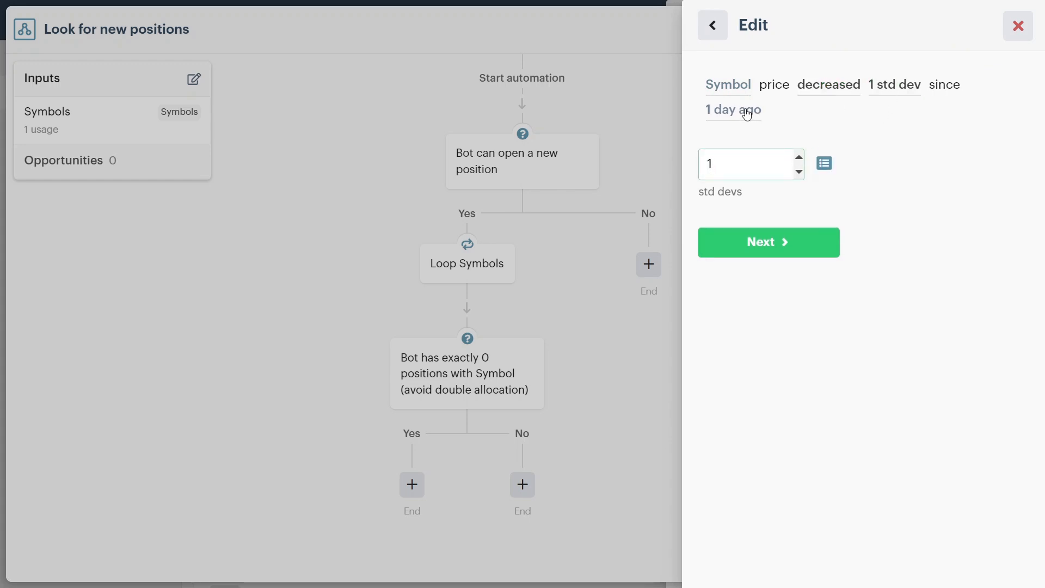
pyautogui.doubleClick(743, 158)
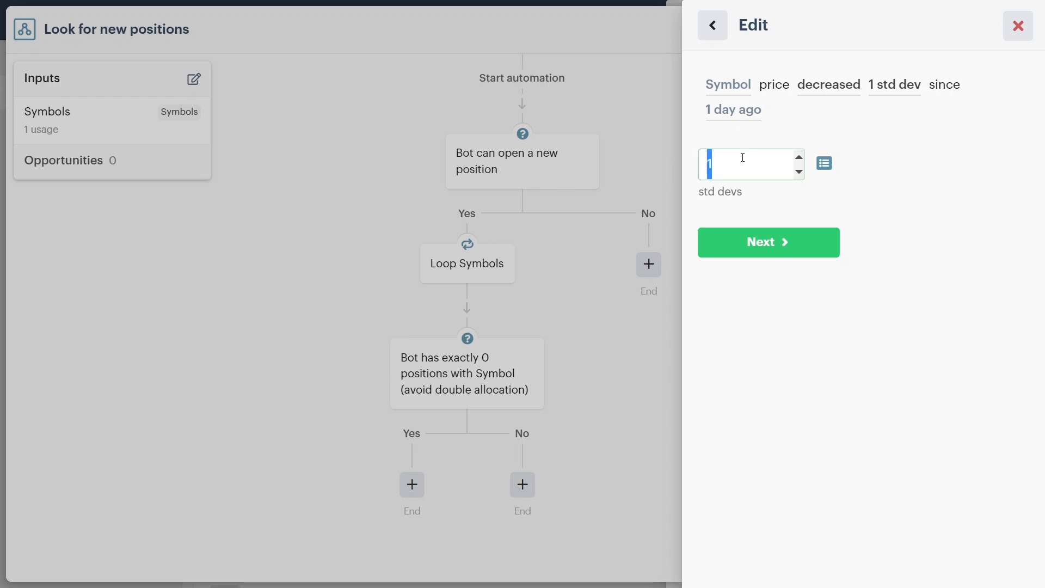
pyautogui.click(741, 112)
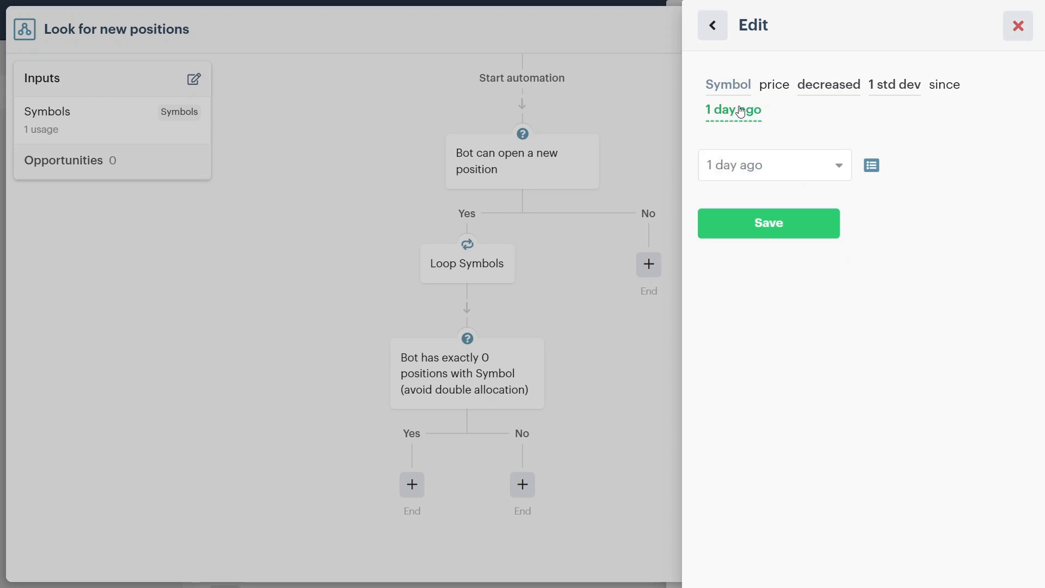
pyautogui.click(743, 165)
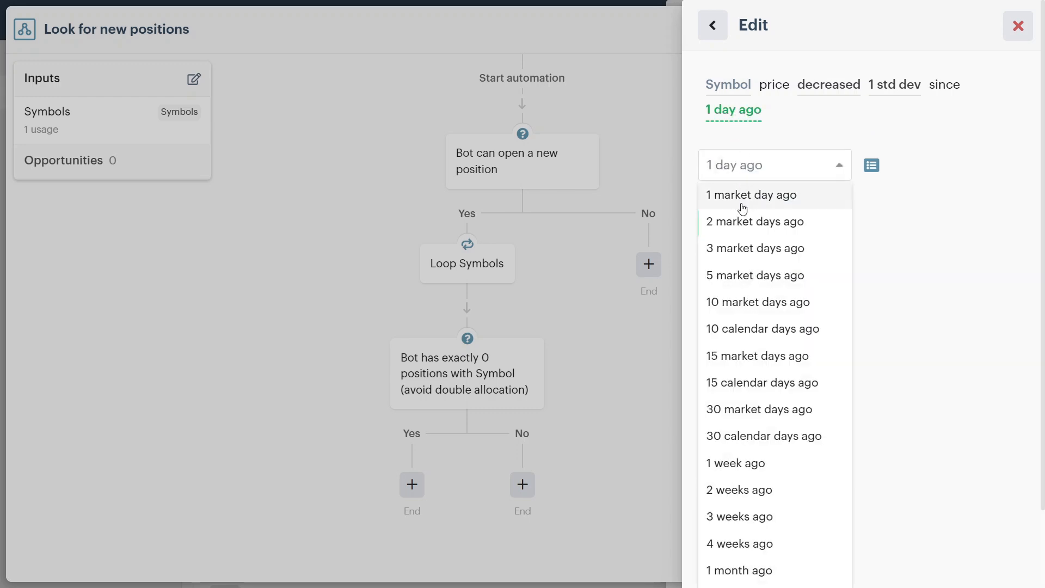
pyautogui.click(739, 276)
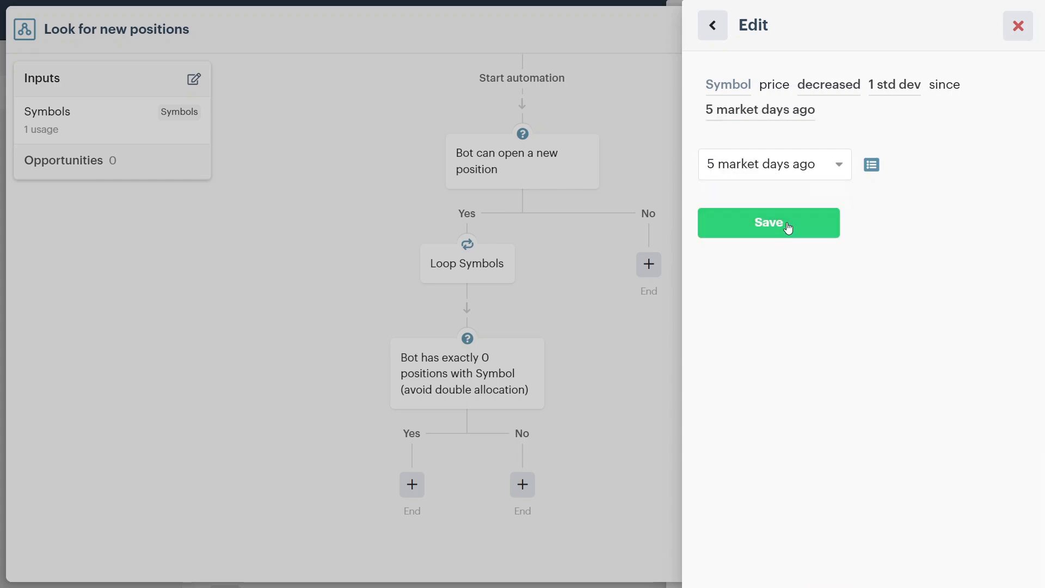
pyautogui.click(788, 227)
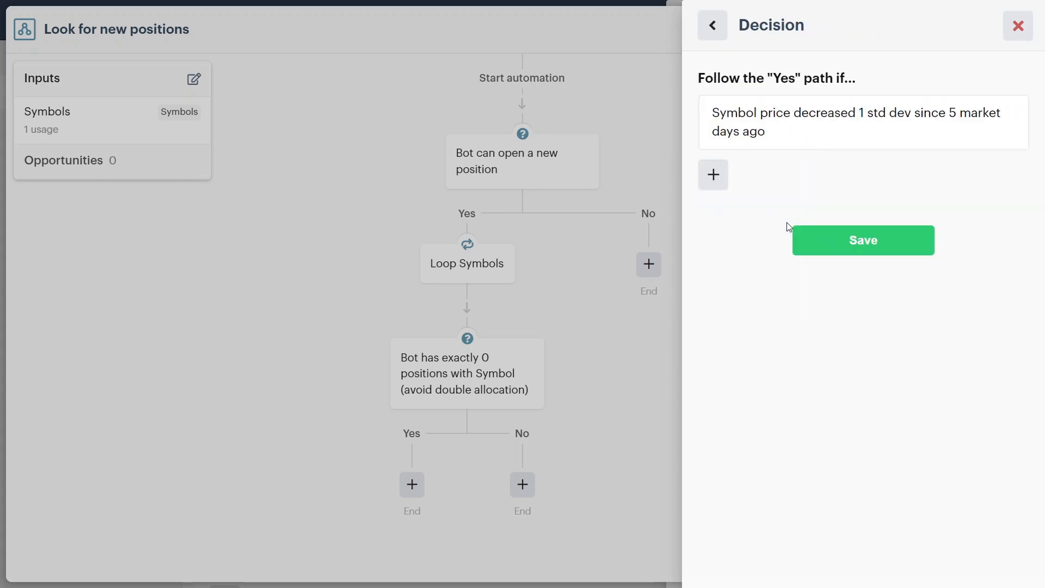
pyautogui.click(828, 238)
# Add an IV Rank decision for the loop's Symbol to the Yes path of the price decrease check
pyautogui.scroll(-2, 763, 269)
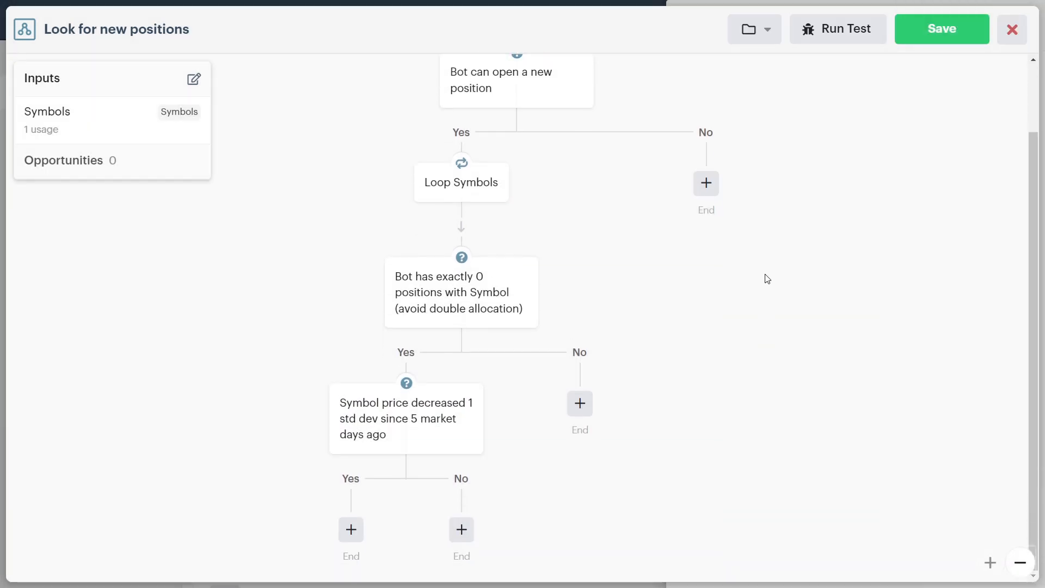
pyautogui.click(349, 526)
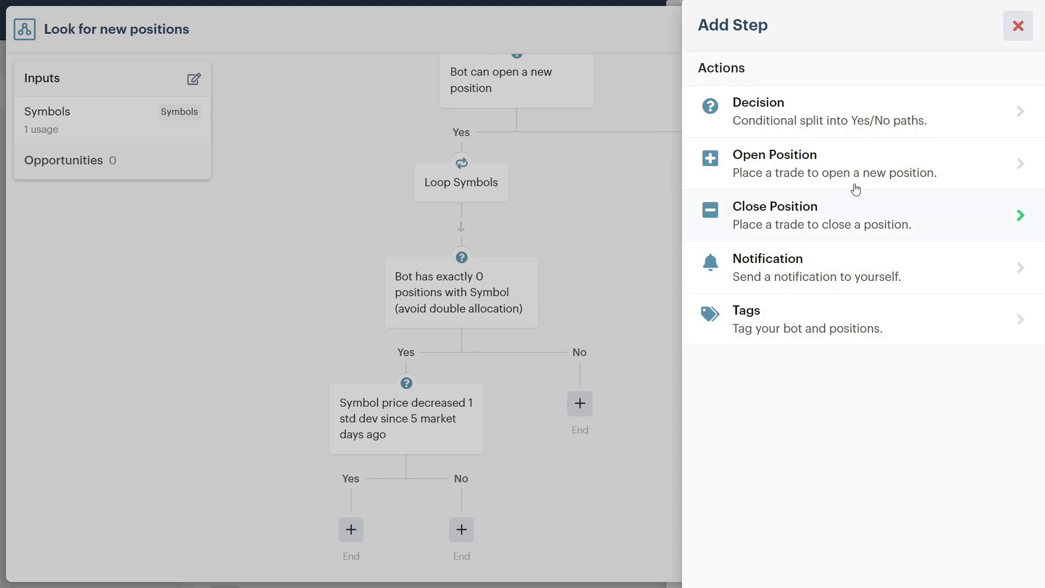
pyautogui.click(809, 121)
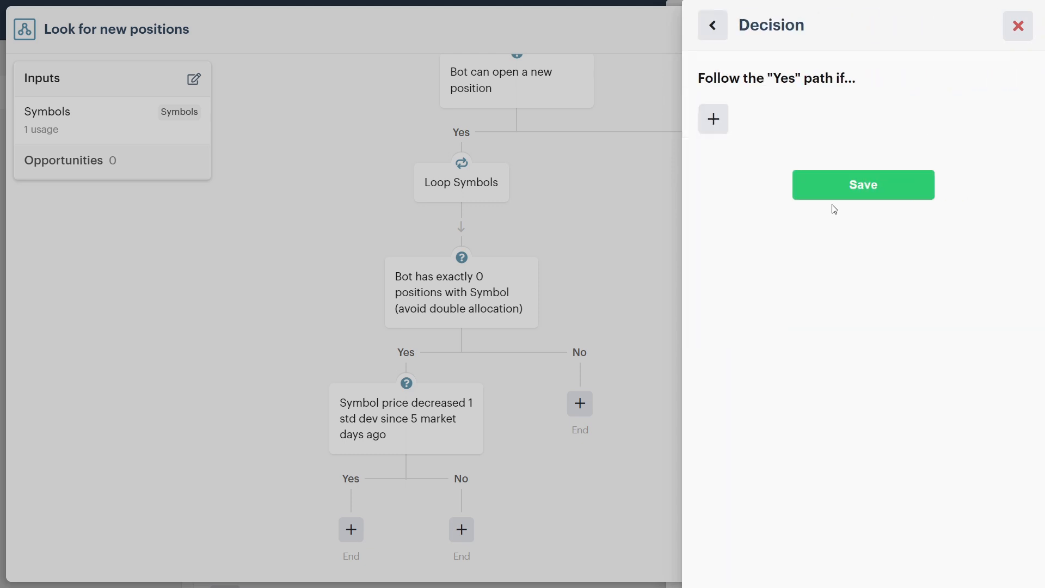
pyautogui.click(714, 119)
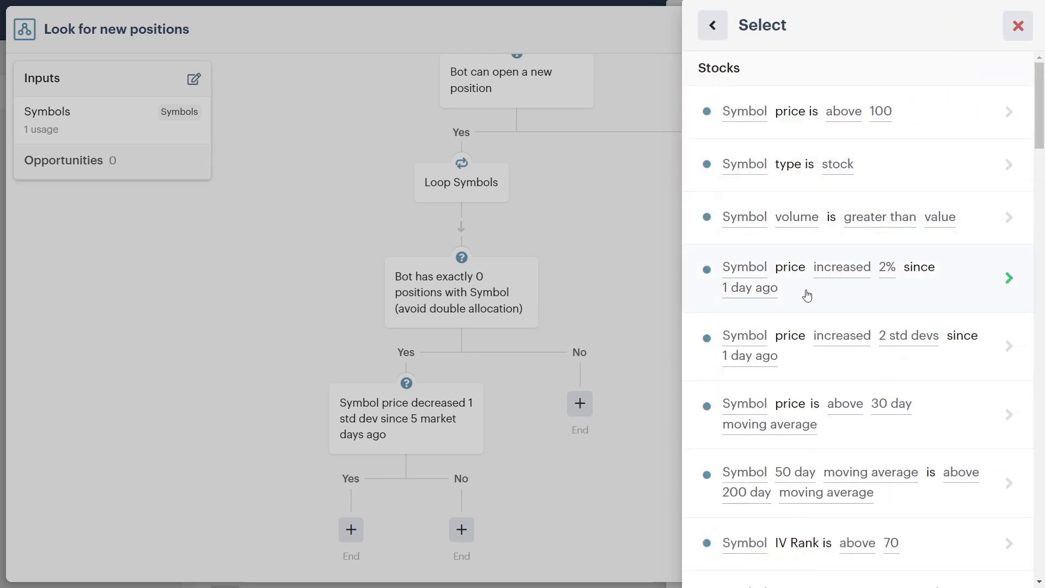
pyautogui.scroll(-2, 803, 296)
pyautogui.click(952, 472)
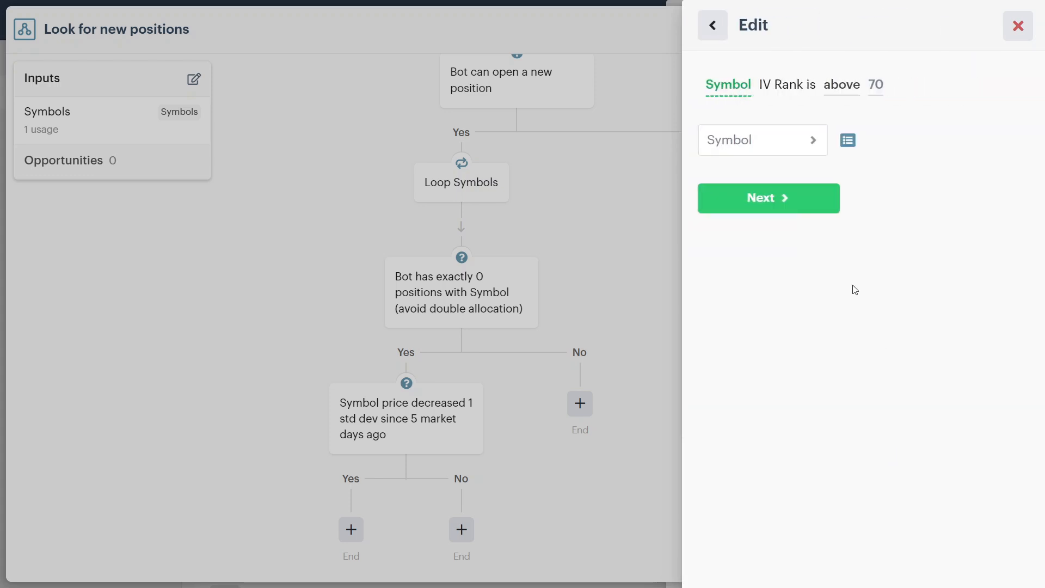
pyautogui.click(820, 210)
pyautogui.click(825, 171)
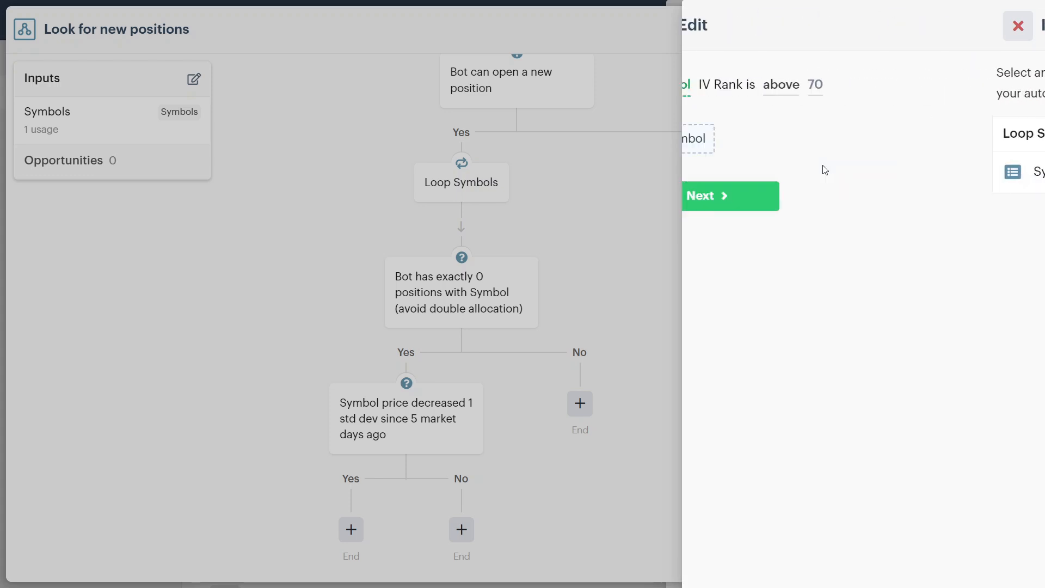
# Set the IV Rank condition to below 50 and save the decision
pyautogui.click(836, 84)
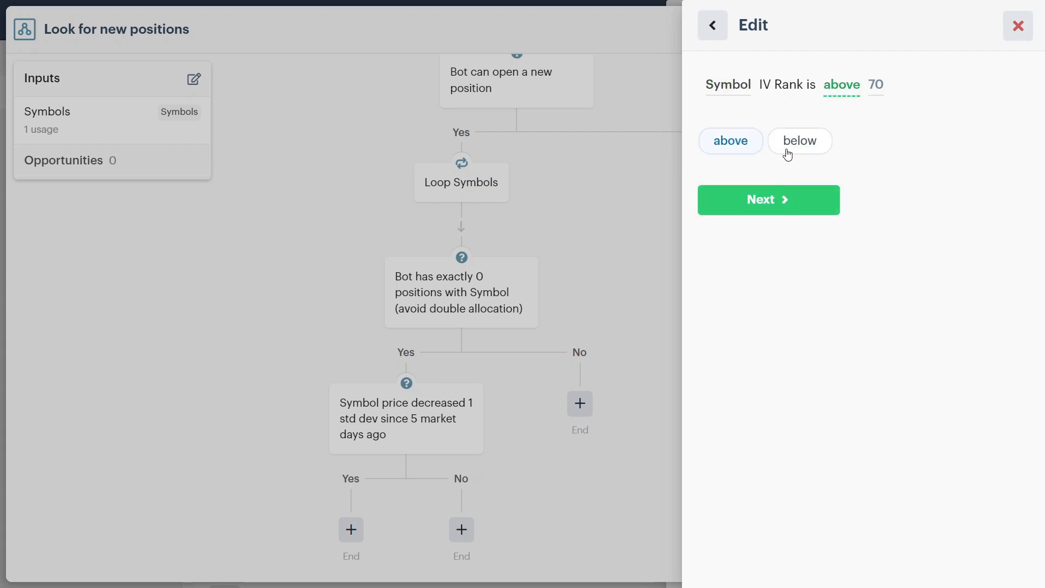
pyautogui.click(787, 157)
pyautogui.click(791, 200)
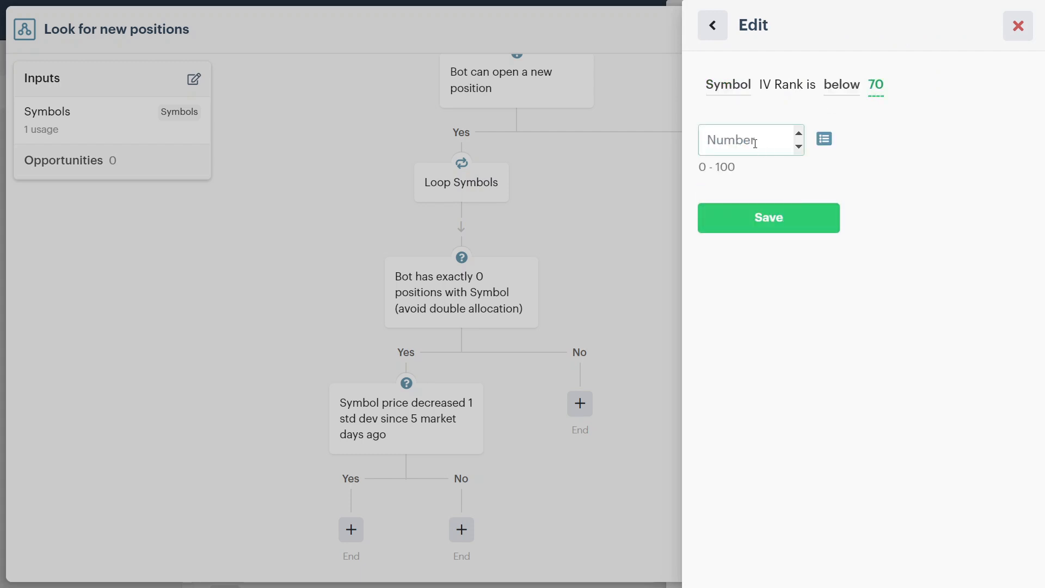
pyautogui.write('50')
pyautogui.click(764, 217)
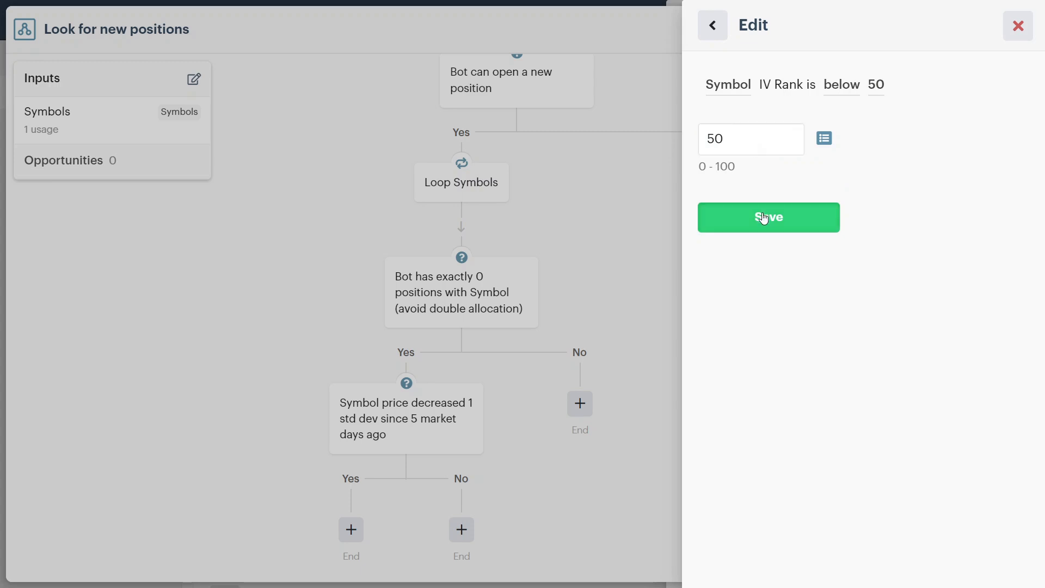
pyautogui.click(853, 230)
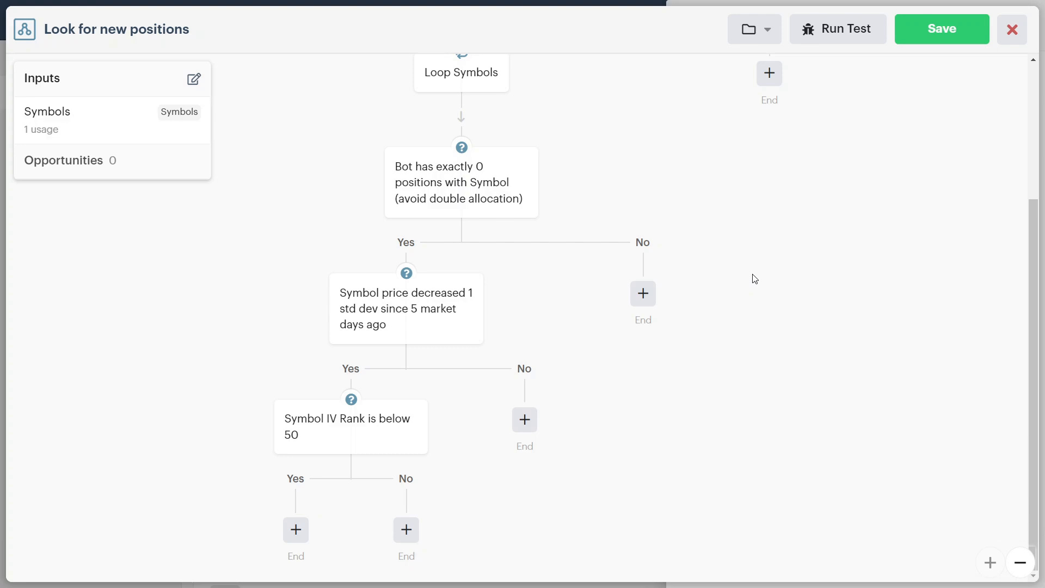
# Add a decision to the IV Rank check's No path, based on an opportunity's bid/ask spread
pyautogui.click(406, 529)
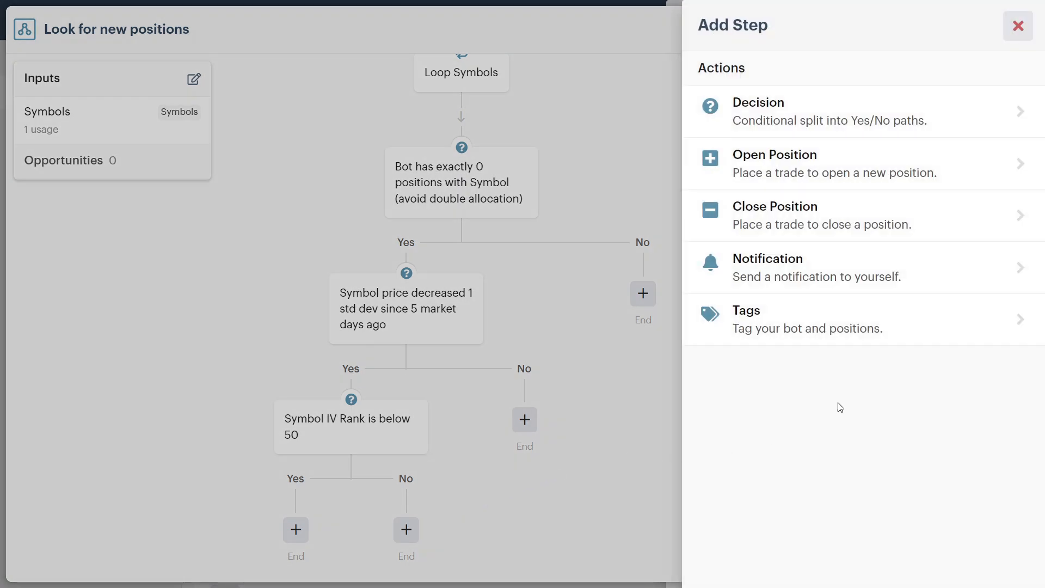
pyautogui.click(877, 113)
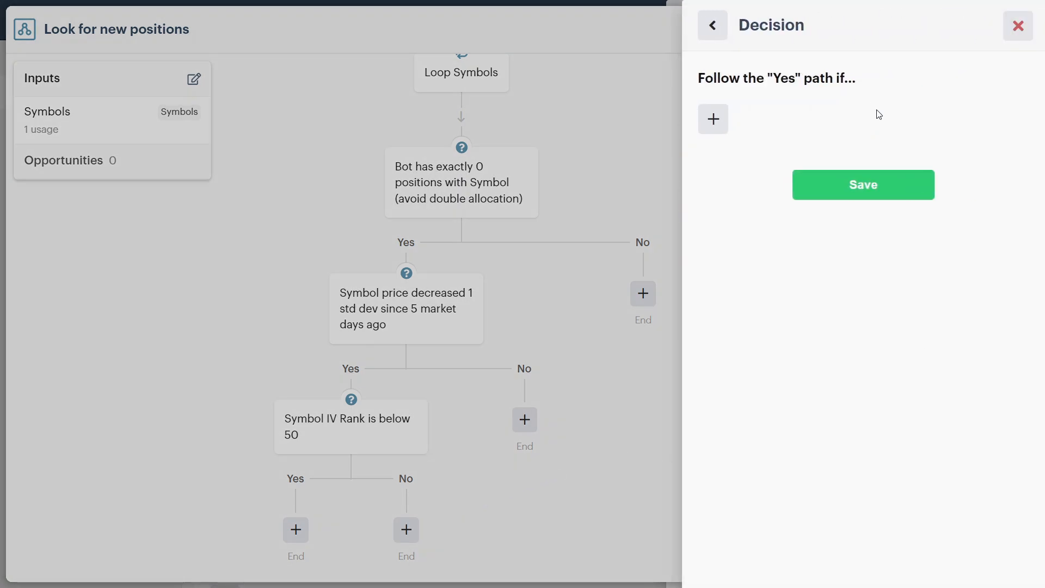
pyautogui.click(726, 126)
pyautogui.scroll(-6, 953, 264)
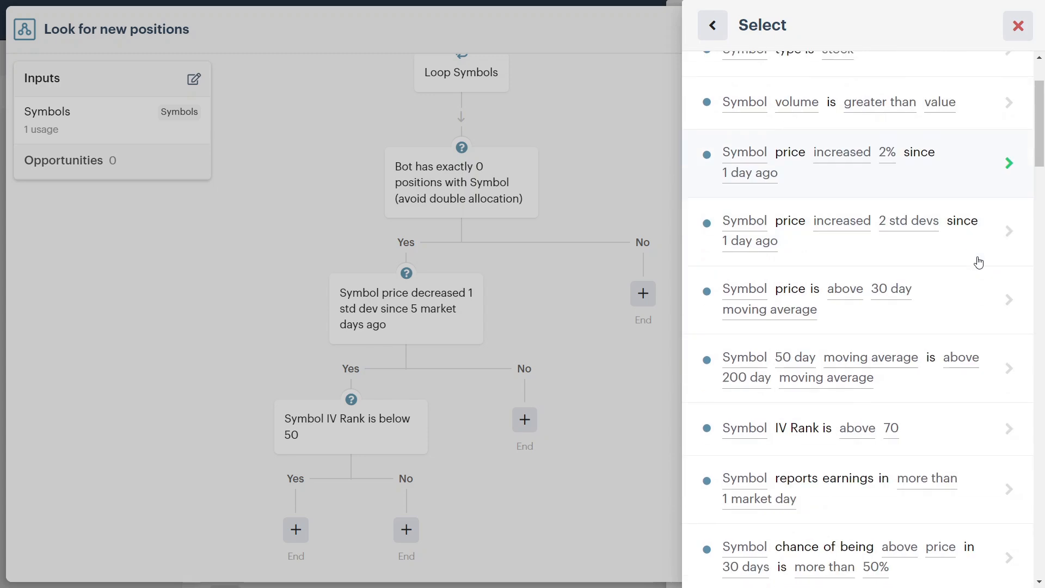
pyautogui.scroll(-12, 980, 263)
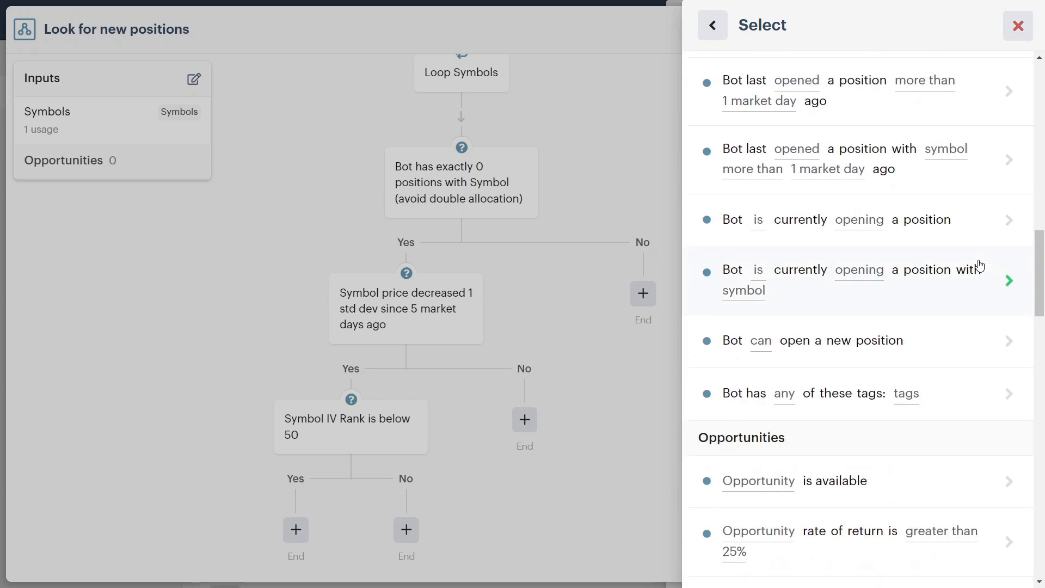
pyautogui.scroll(-5, 979, 271)
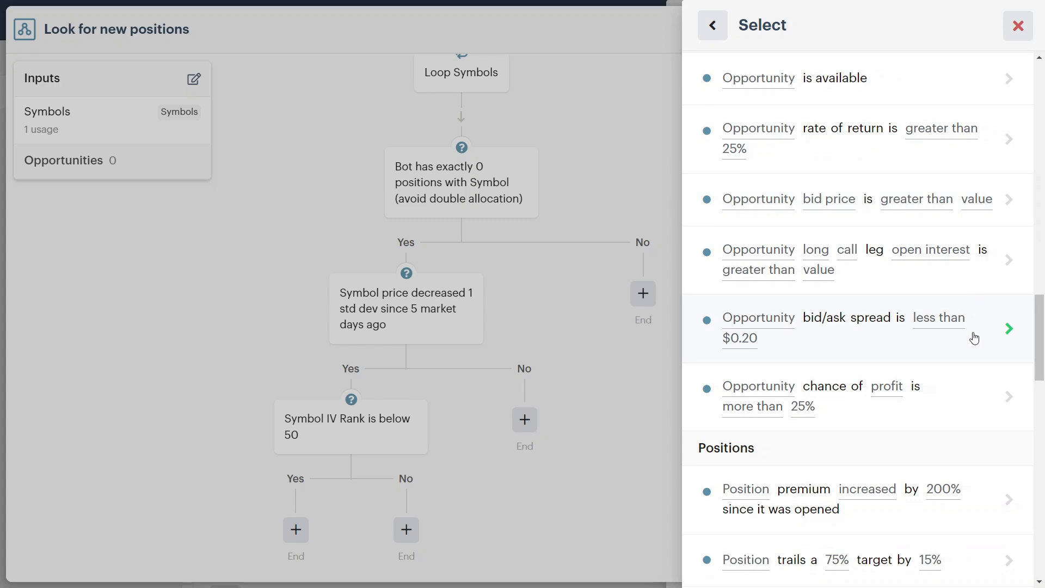
pyautogui.click(974, 338)
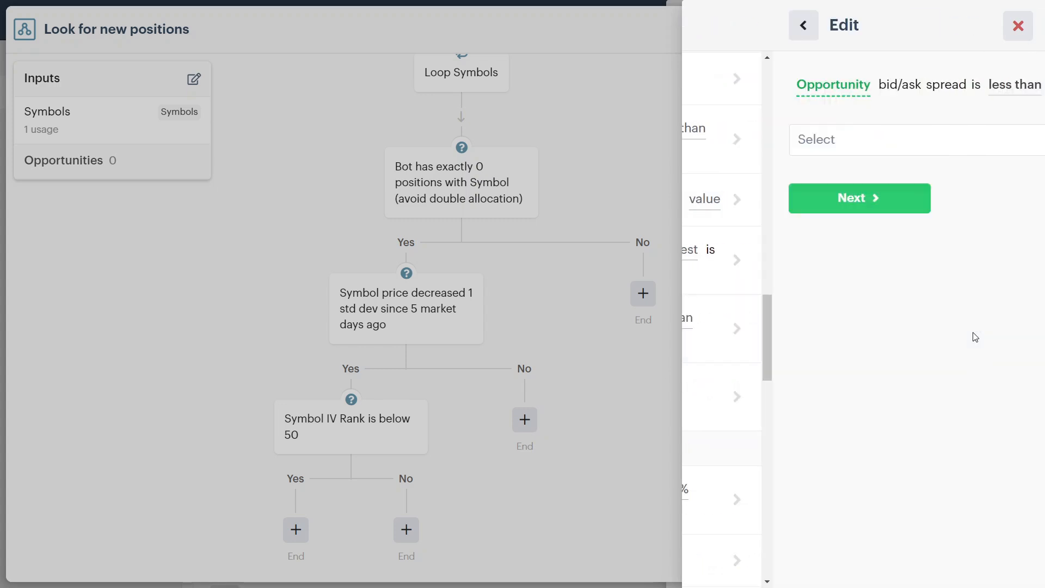
# Define the decision's opportunity as a Short Put Spread using the loop's Symbol
pyautogui.click(802, 146)
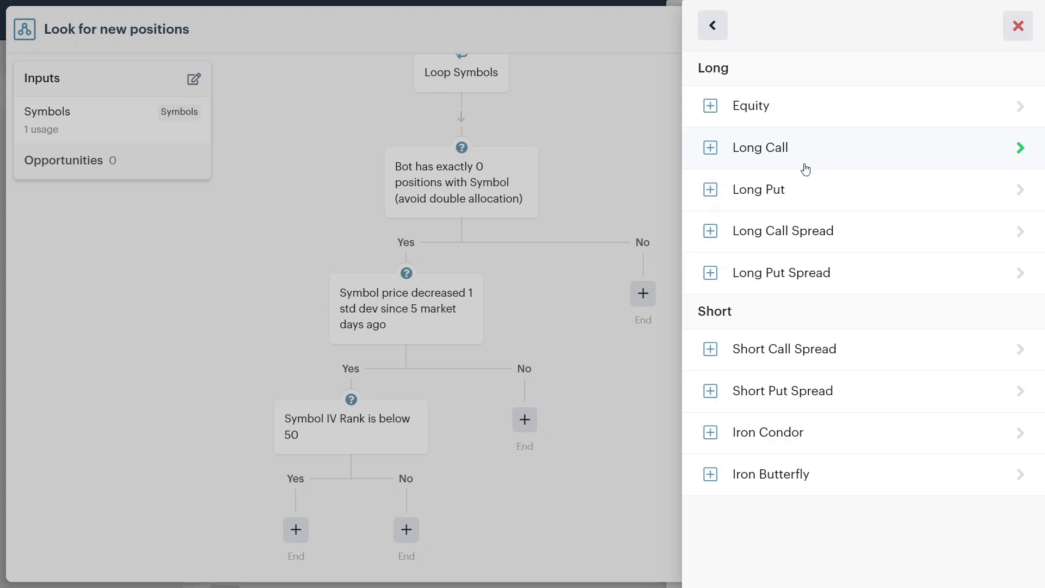
pyautogui.click(834, 392)
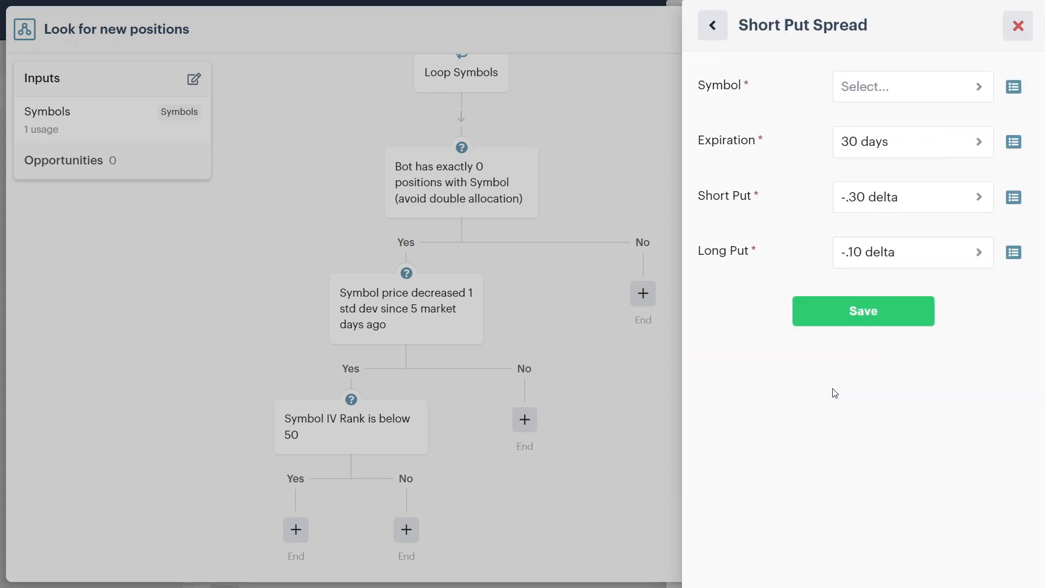
pyautogui.click(1014, 87)
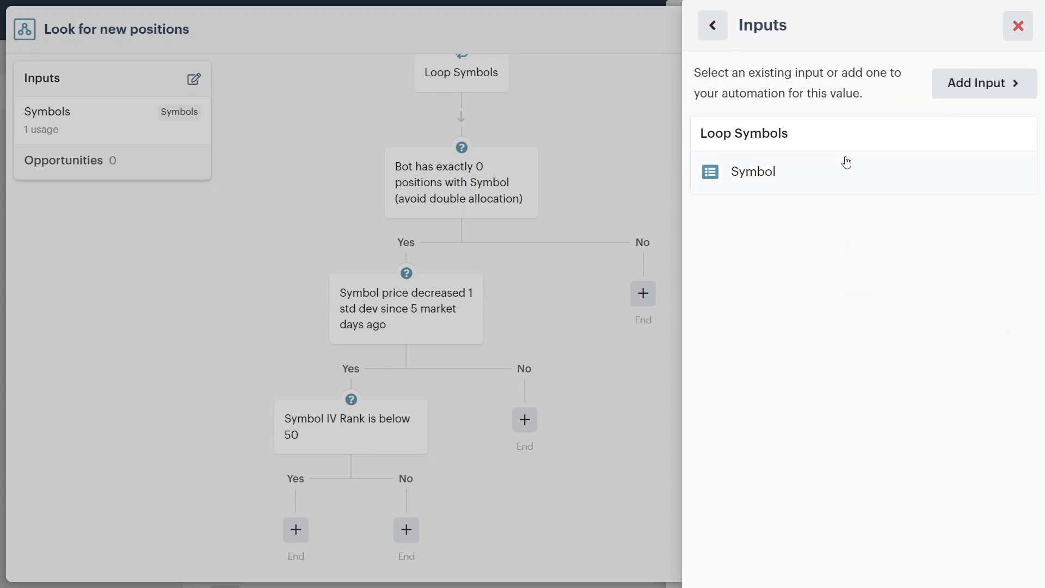
pyautogui.click(810, 172)
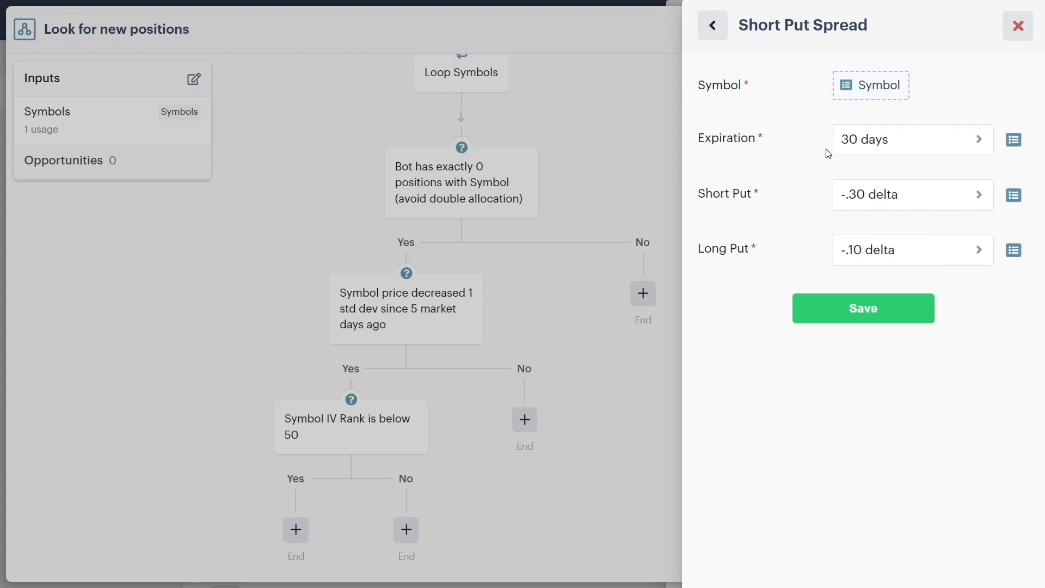
# Set the short put spread's expiration to at least 40 days, any series, and save the opportunity
pyautogui.click(899, 140)
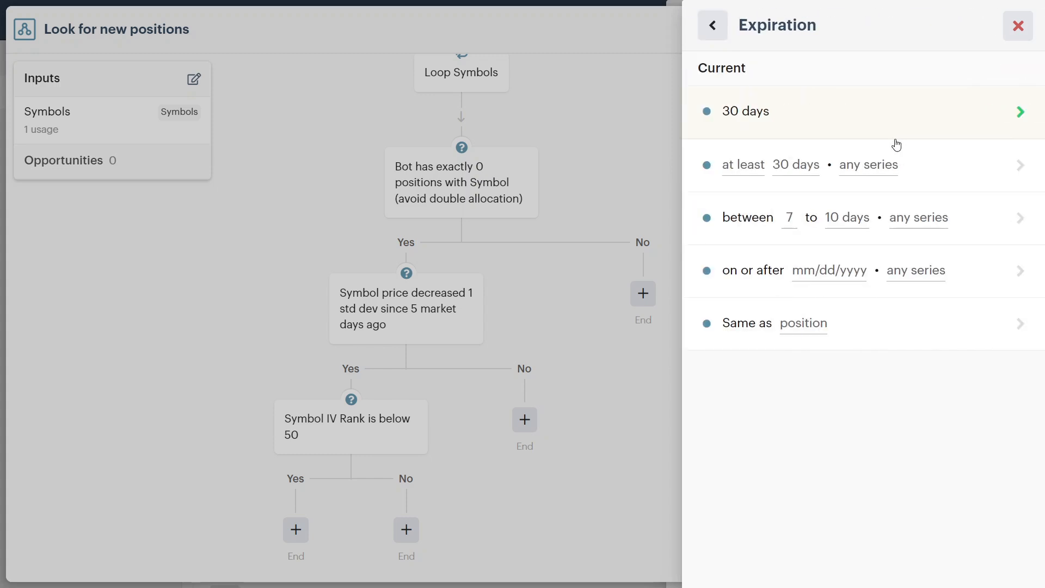
pyautogui.click(877, 118)
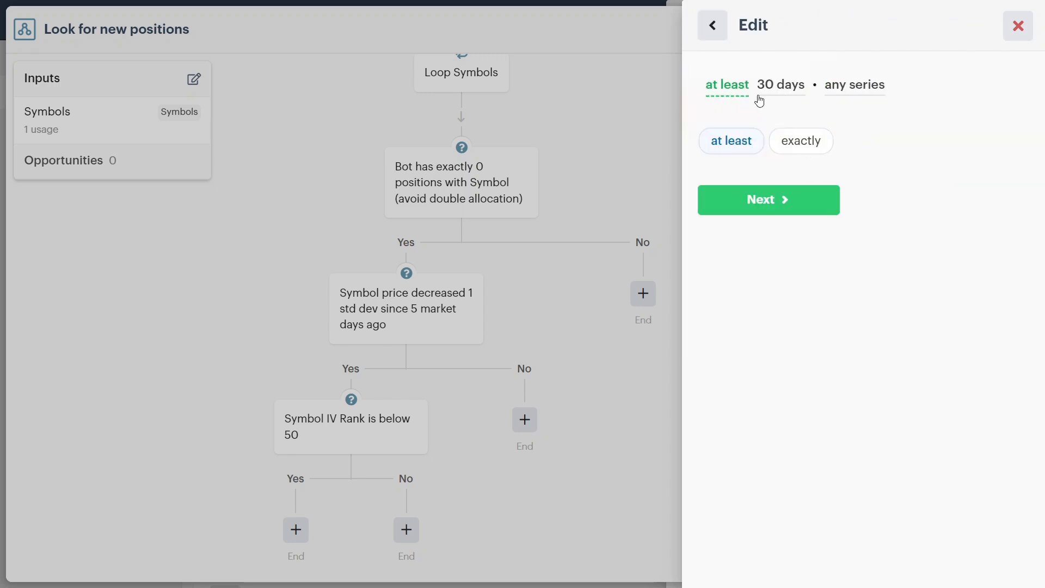
pyautogui.click(764, 94)
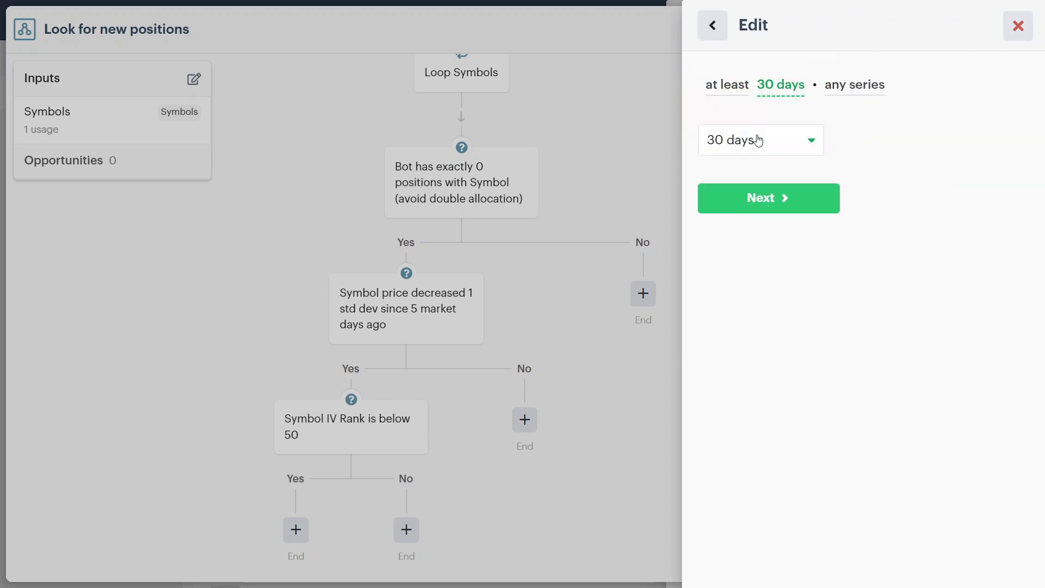
pyautogui.click(758, 140)
pyautogui.scroll(-5, 730, 408)
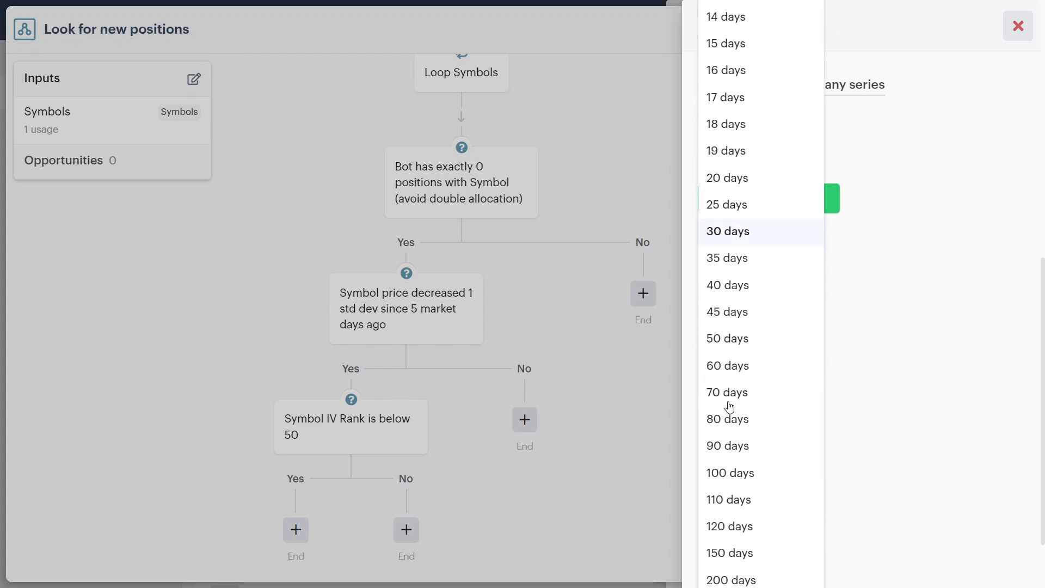
pyautogui.click(736, 284)
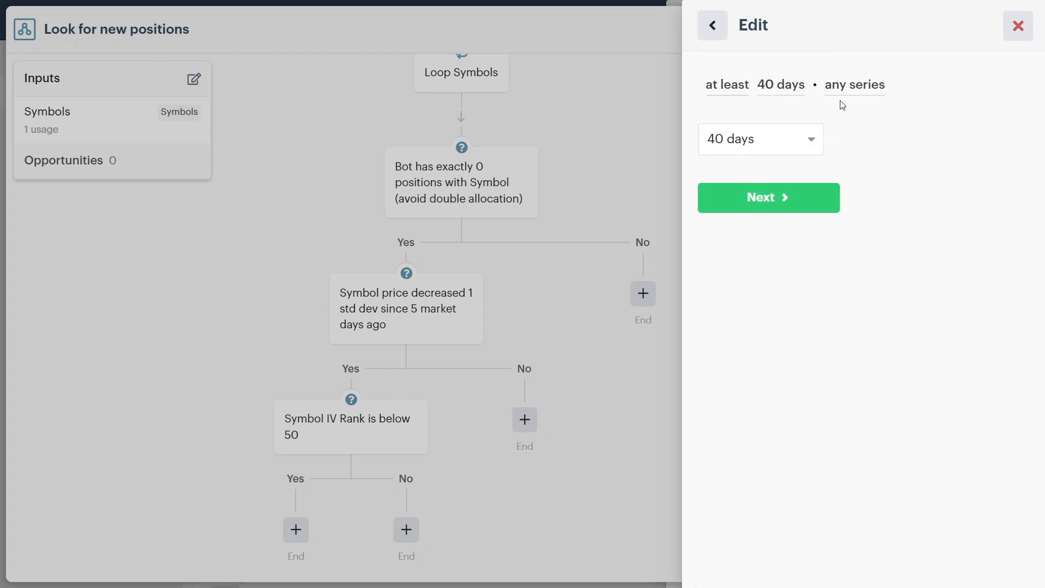
pyautogui.click(793, 198)
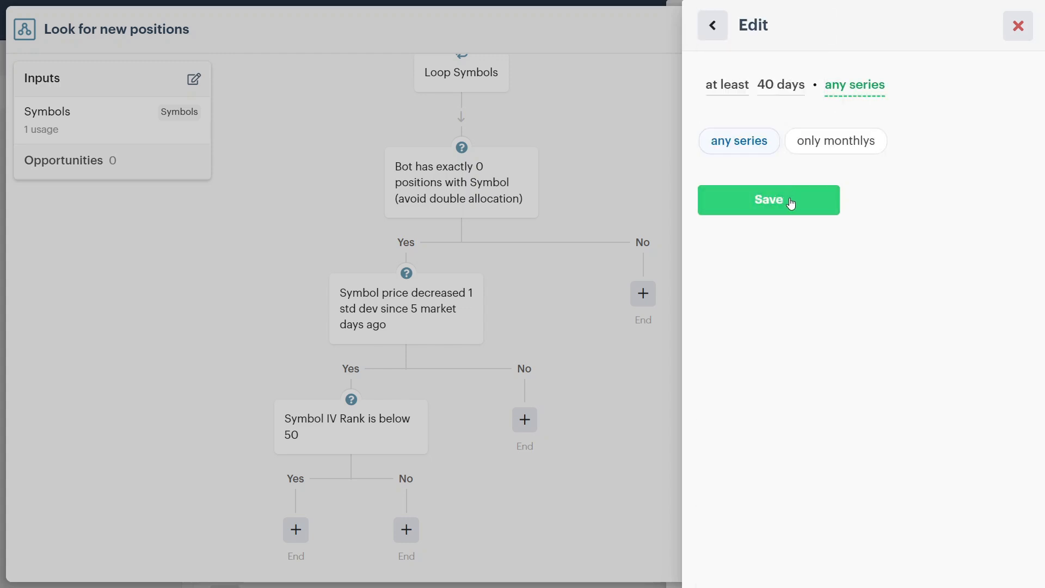
pyautogui.click(791, 201)
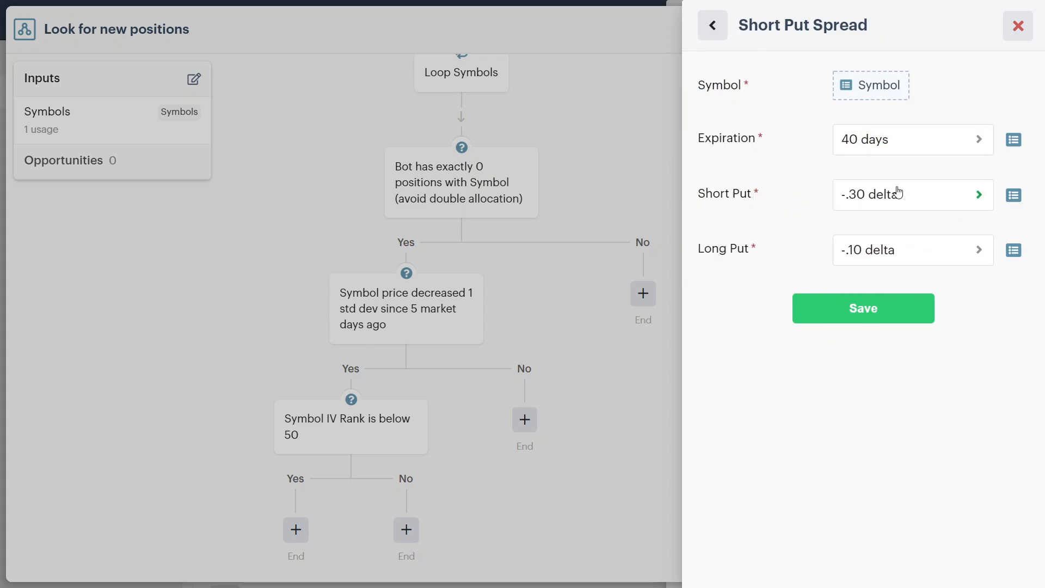
pyautogui.click(870, 311)
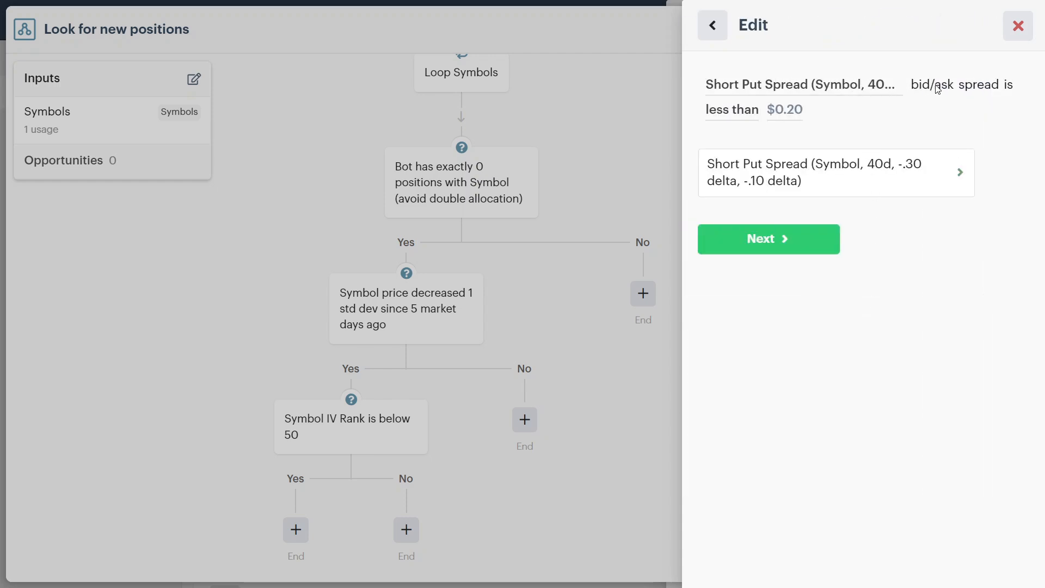
# Set the bid/ask spread condition to less than $0.20 and save the decision
pyautogui.click(792, 245)
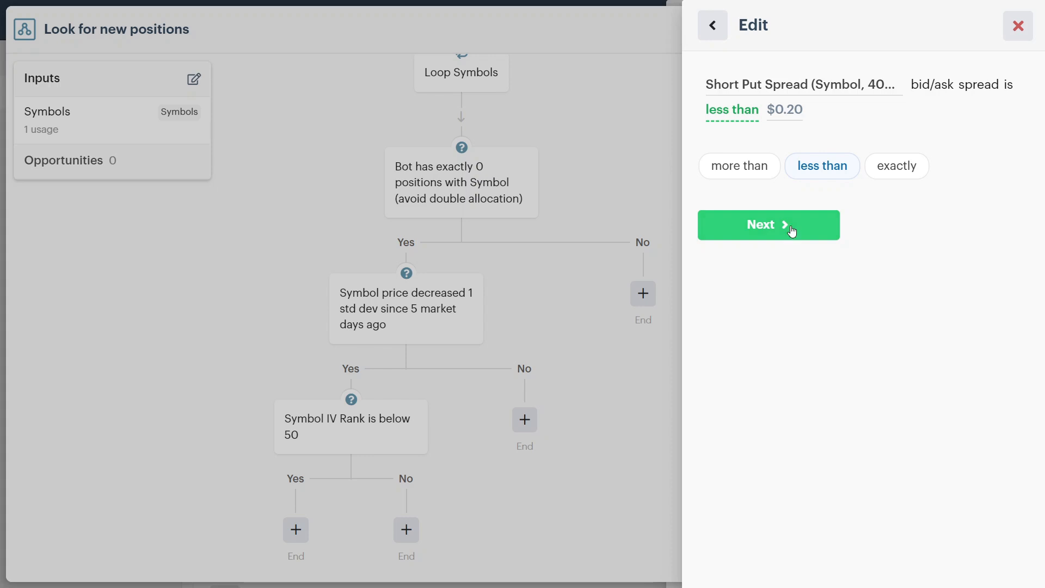
pyautogui.click(789, 227)
pyautogui.click(781, 173)
pyautogui.write('0.2')
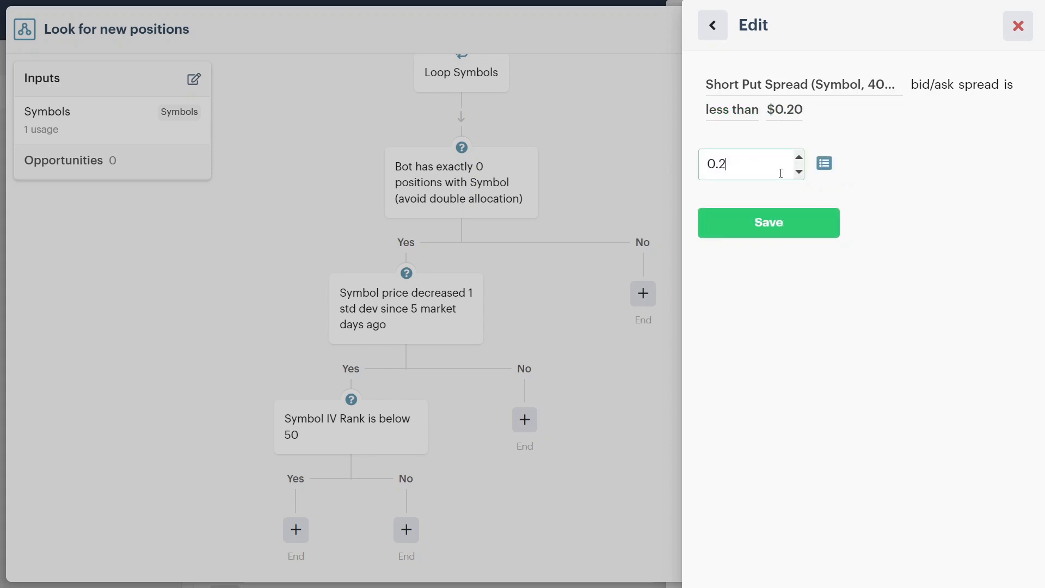
pyautogui.click(783, 228)
pyautogui.click(838, 246)
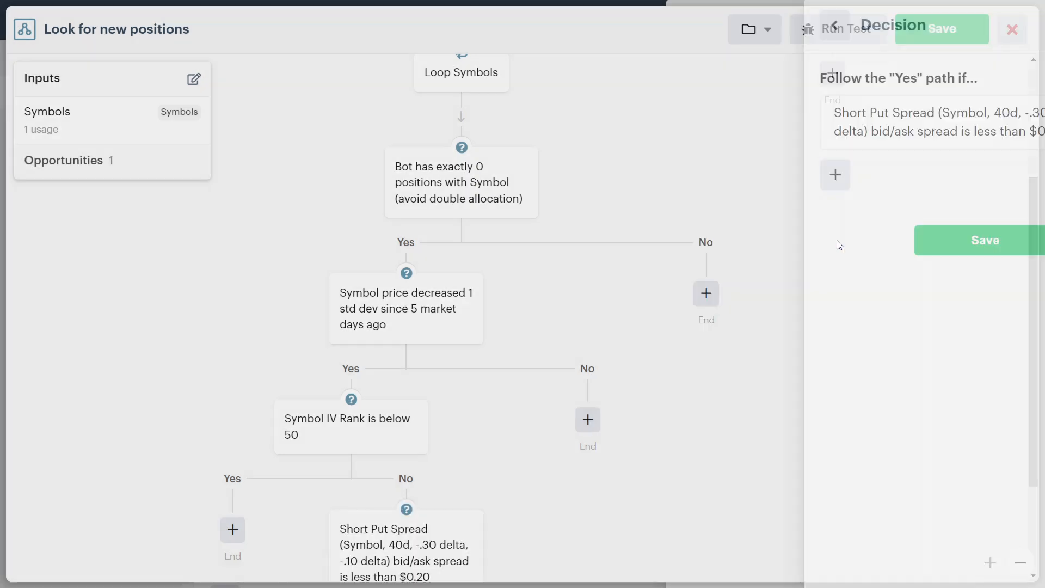
# Add an Open Position action for a Long Put Spread on the bid/ask spread decision's Yes path, using the loop's Symbol
pyautogui.scroll(-3, 705, 308)
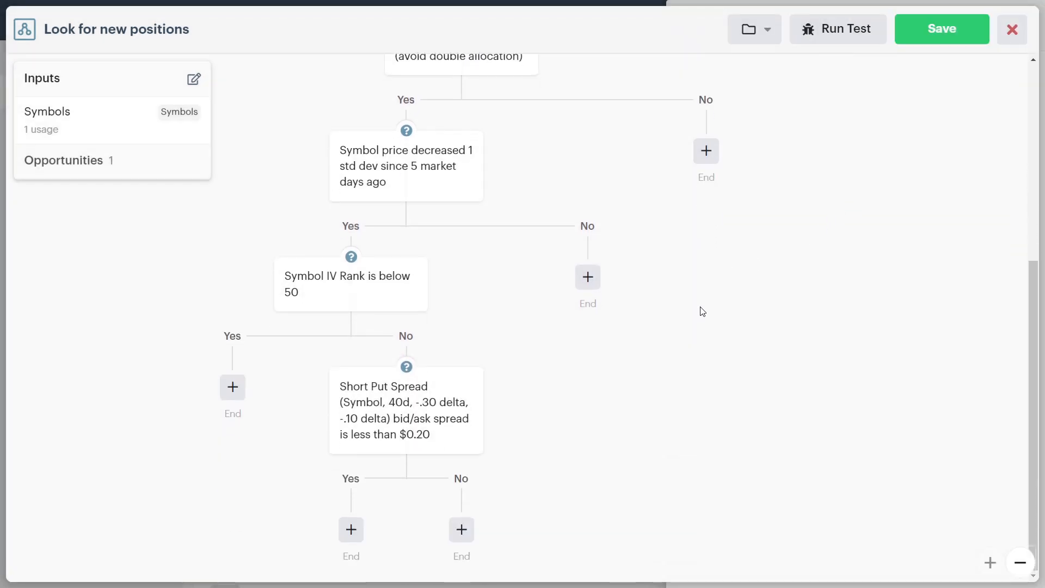
pyautogui.click(349, 537)
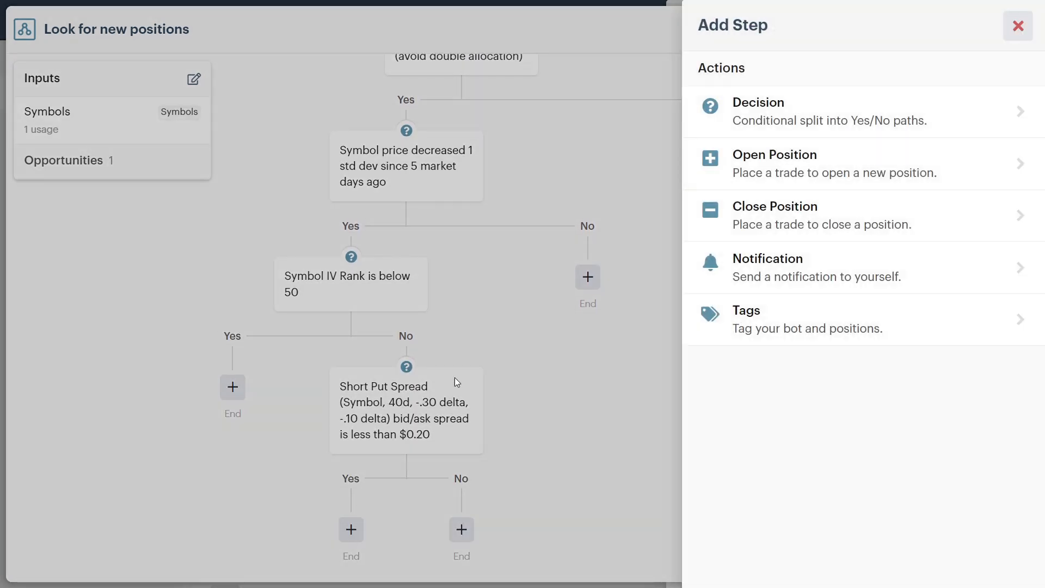
pyautogui.click(924, 168)
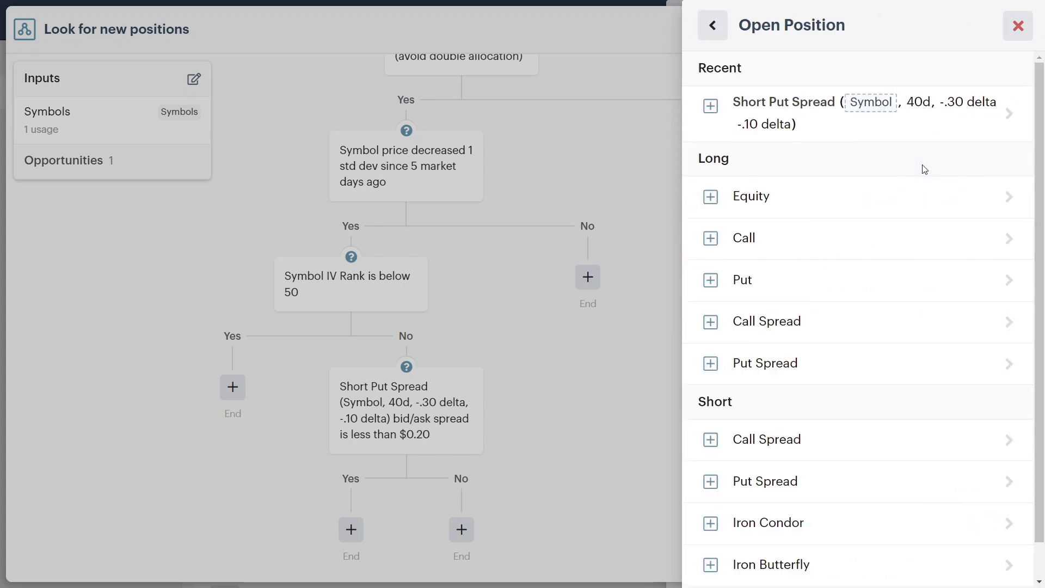
pyautogui.click(786, 362)
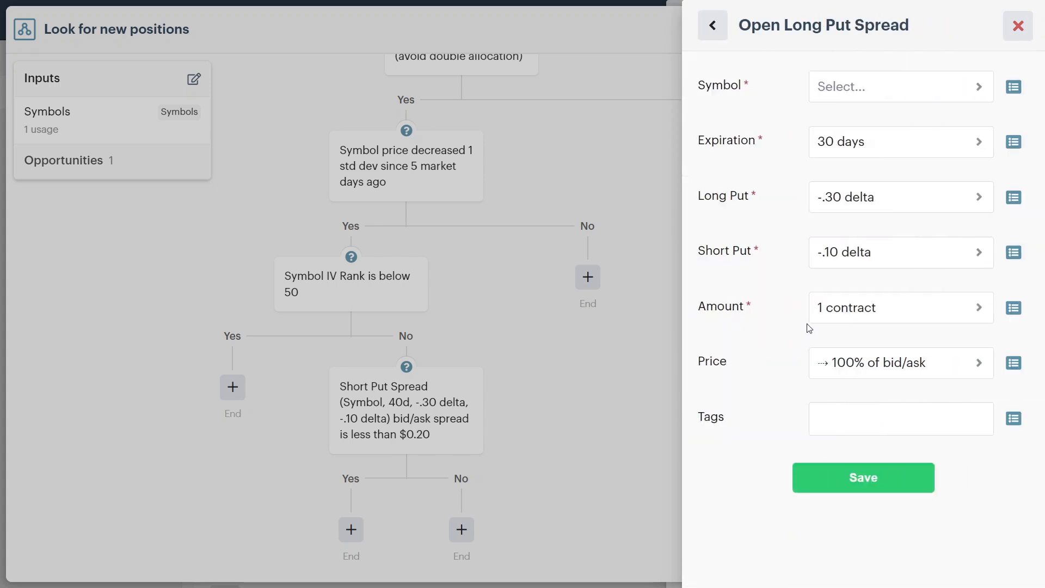
pyautogui.click(1013, 87)
pyautogui.click(858, 174)
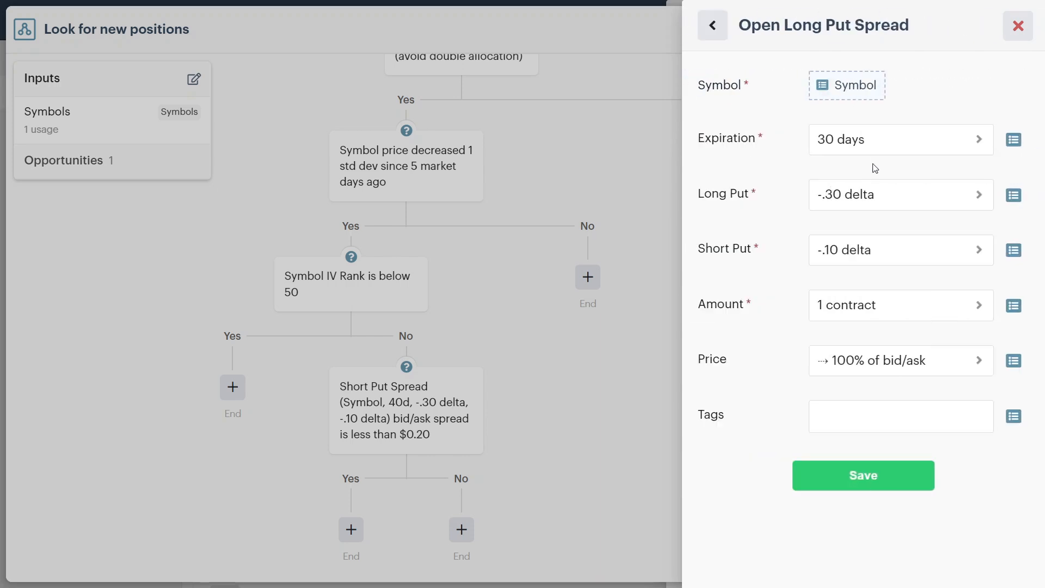
# Set the long put spread's expiration to at least 40 days, any series
pyautogui.click(902, 142)
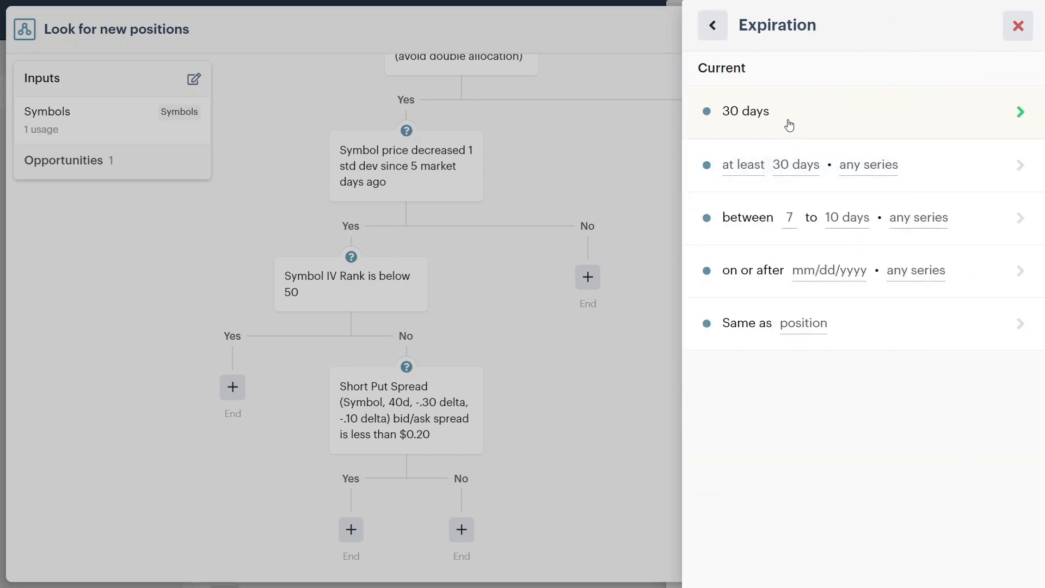
pyautogui.click(789, 125)
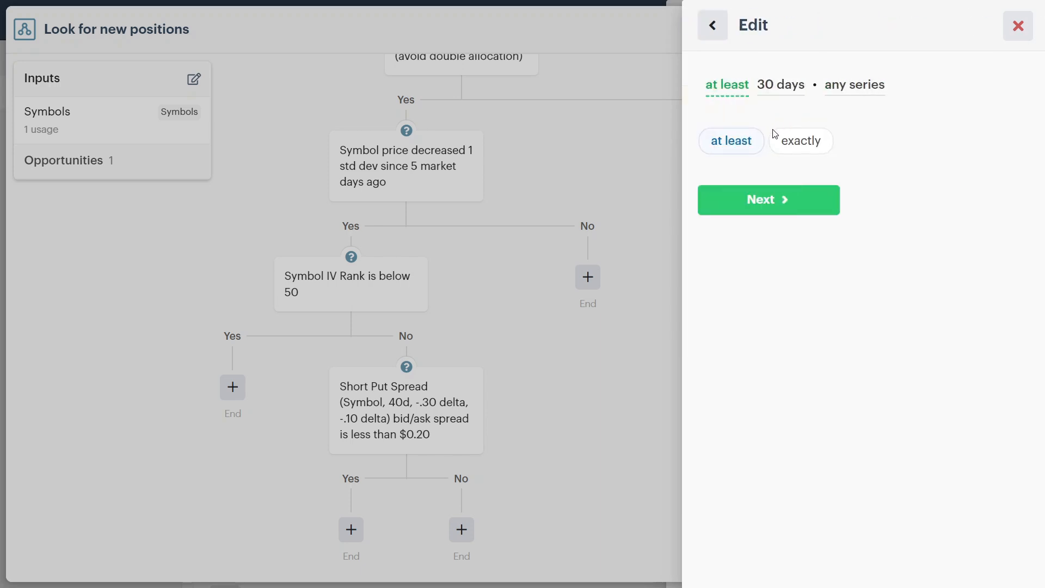
pyautogui.click(752, 203)
pyautogui.click(753, 146)
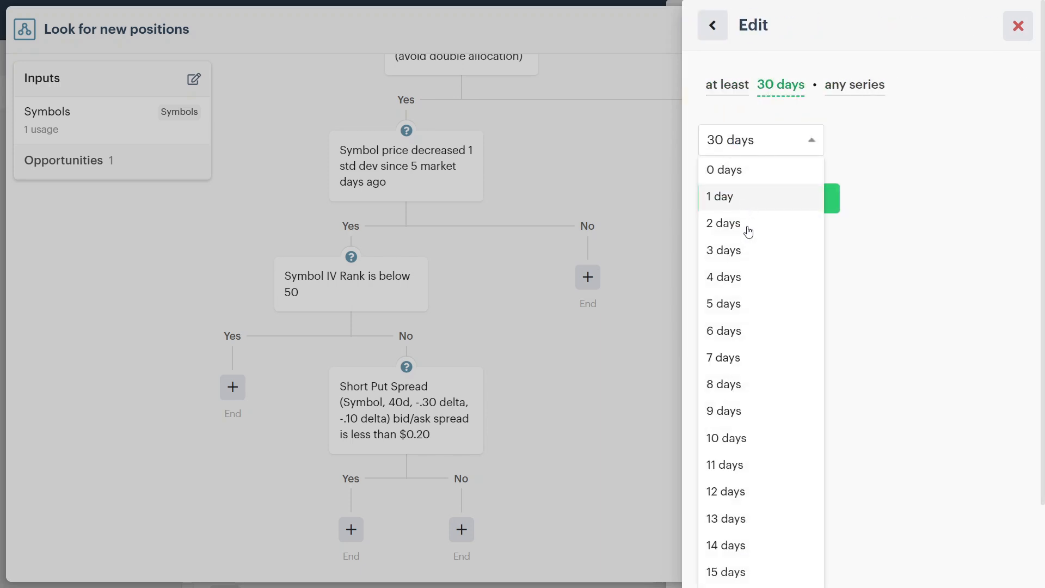
pyautogui.scroll(-10, 735, 383)
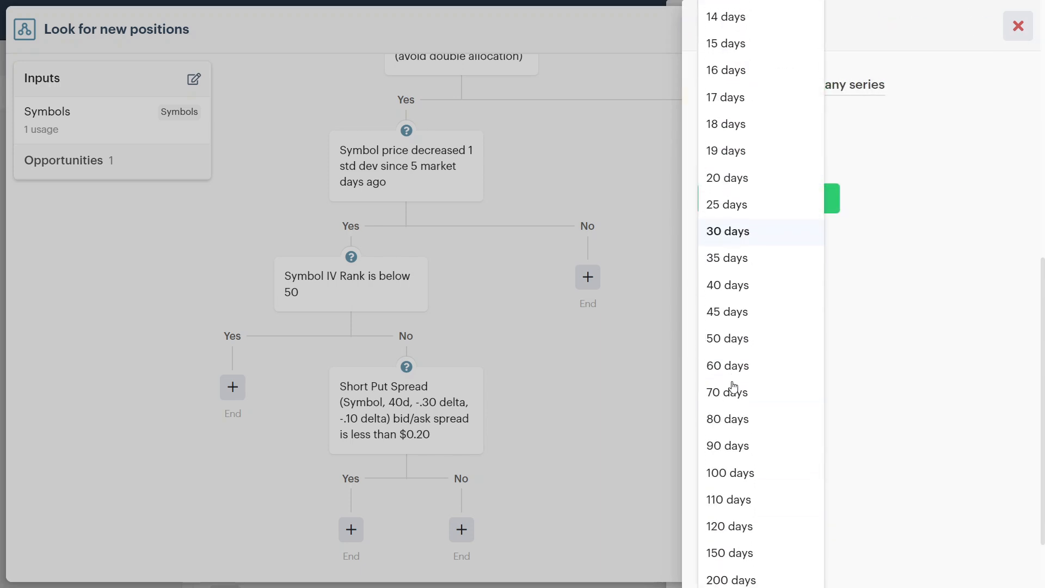
pyautogui.click(745, 280)
pyautogui.click(777, 214)
pyautogui.click(778, 212)
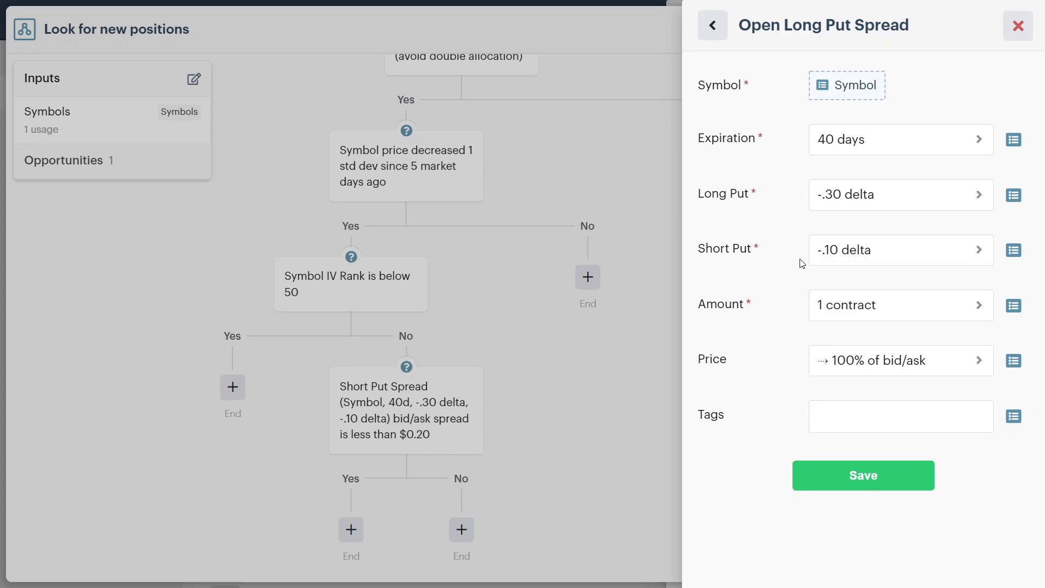
# Set the long put spread's amount to up to 5% of the bot's allocation
pyautogui.click(854, 306)
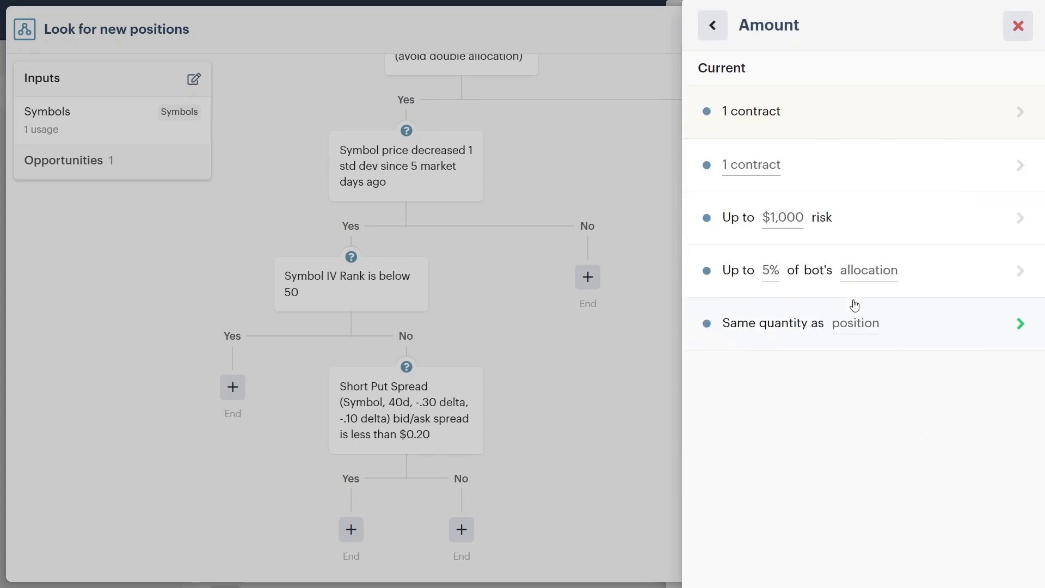
pyautogui.click(831, 270)
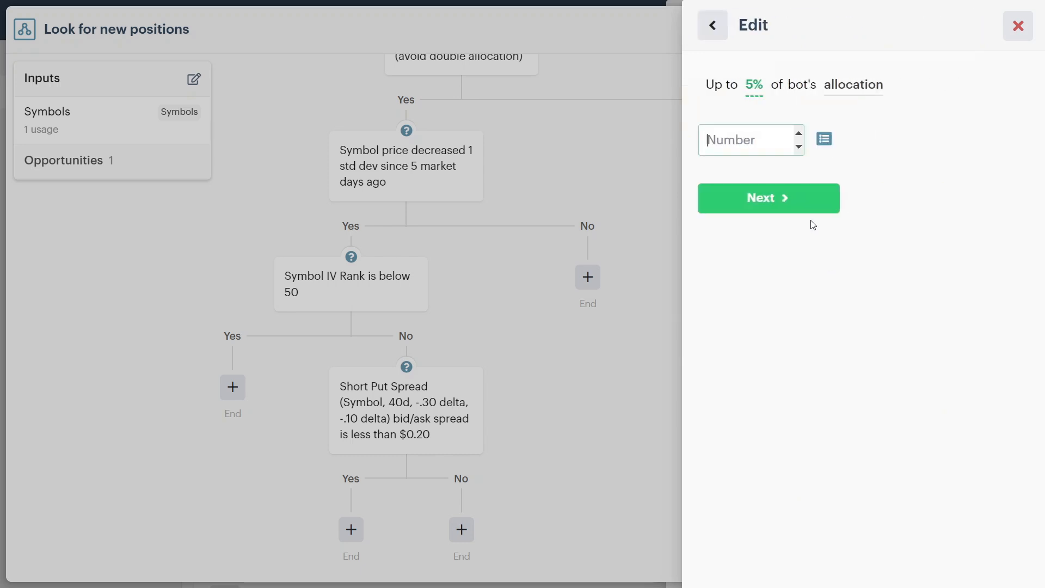
pyautogui.write('5')
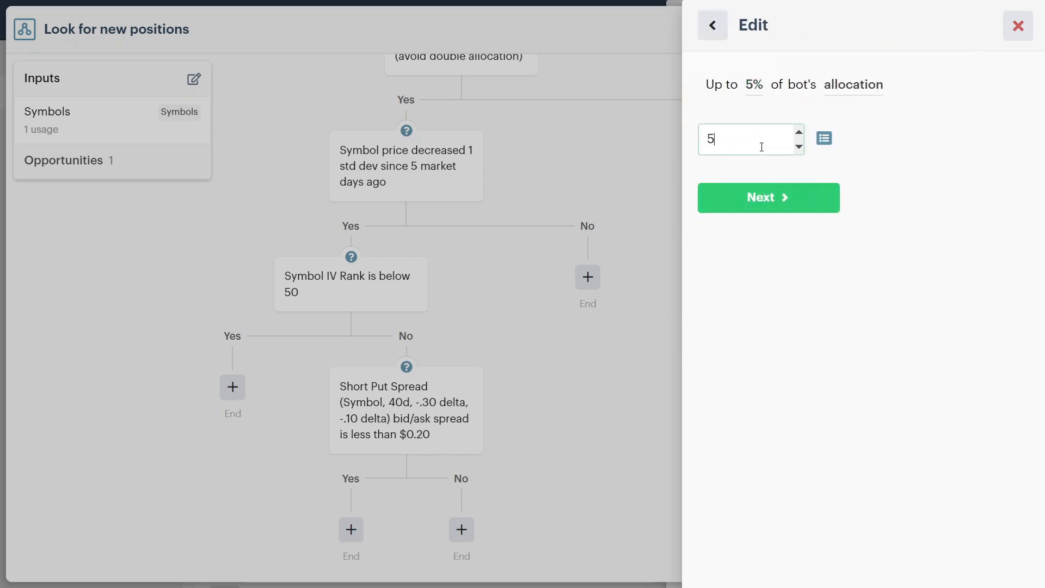
pyautogui.click(777, 212)
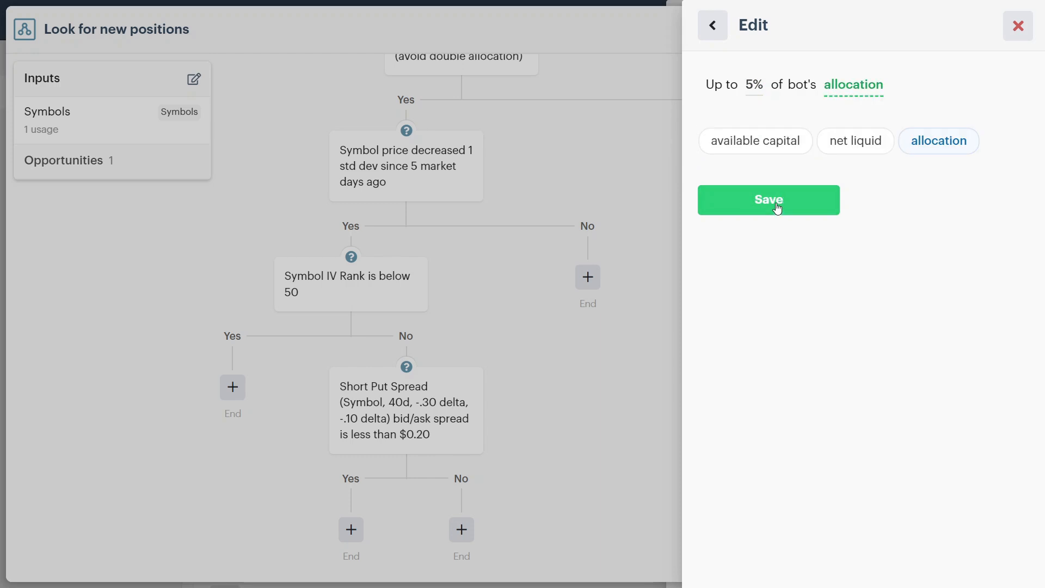
pyautogui.click(777, 209)
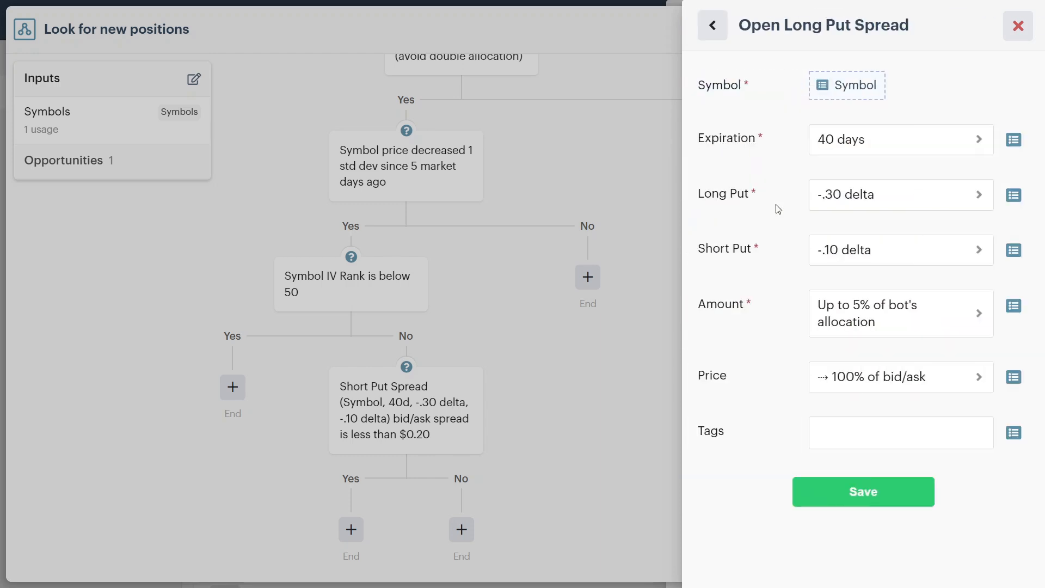
# Keep Normal SmartPricing with a final price of 100% of the bid/ask spread, and save the open position action
pyautogui.click(878, 377)
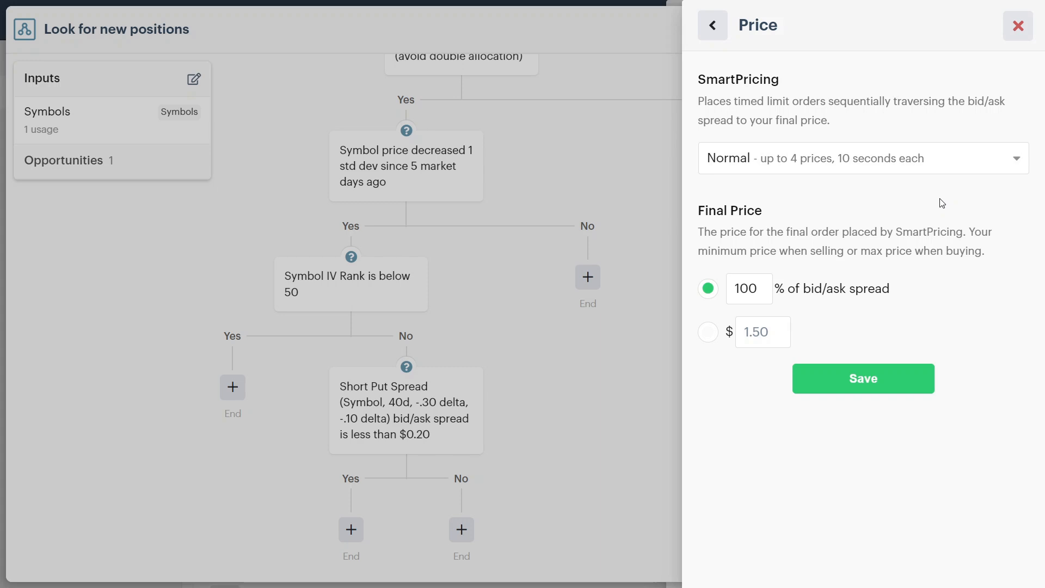
pyautogui.click(950, 163)
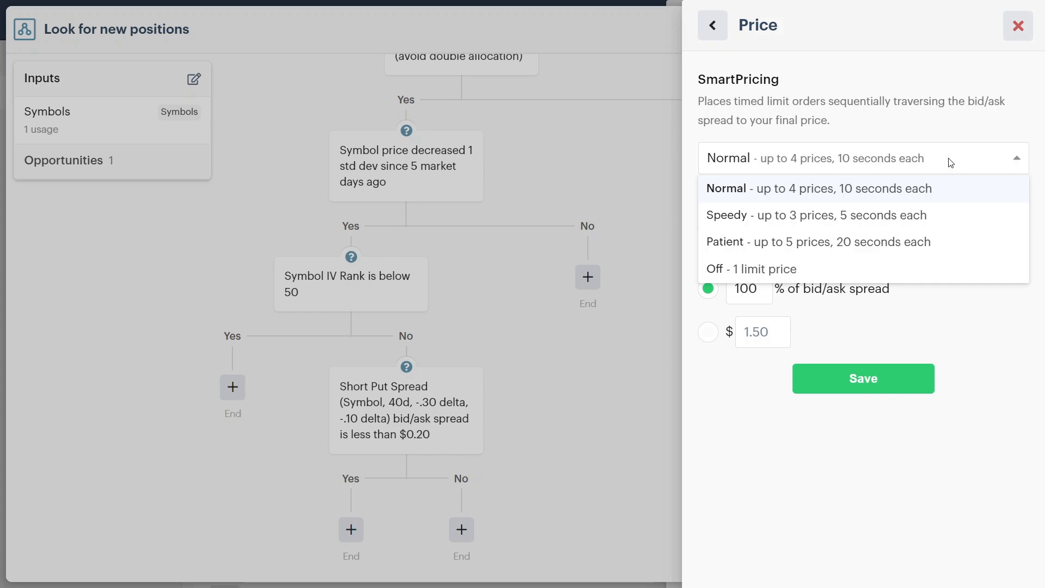
pyautogui.click(950, 166)
pyautogui.click(855, 370)
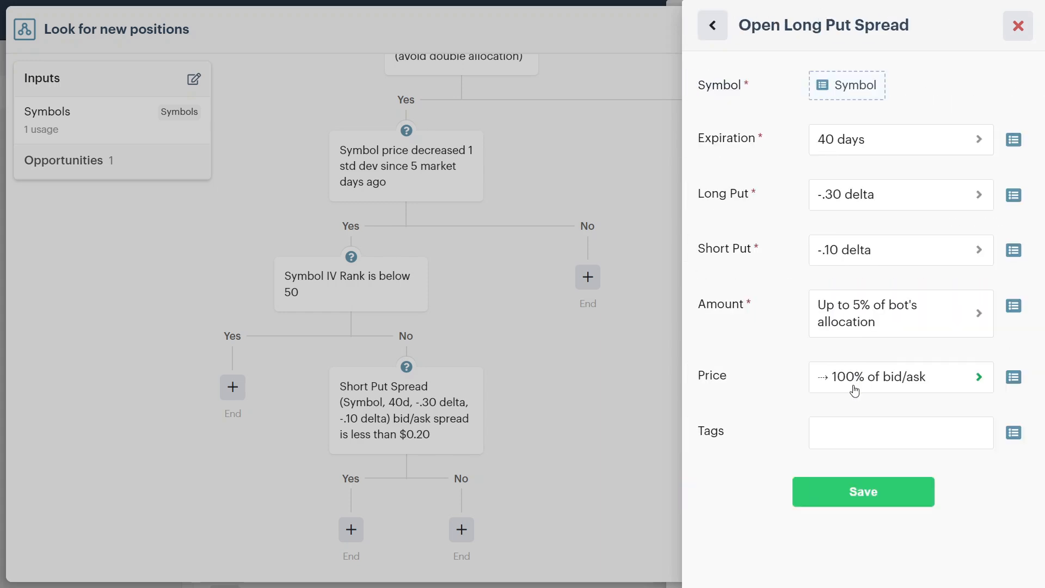
pyautogui.click(854, 493)
# Add a decision to the IV Rank check's Yes path, based on an opportunity's bid/ask spread
pyautogui.scroll(-1, 850, 480)
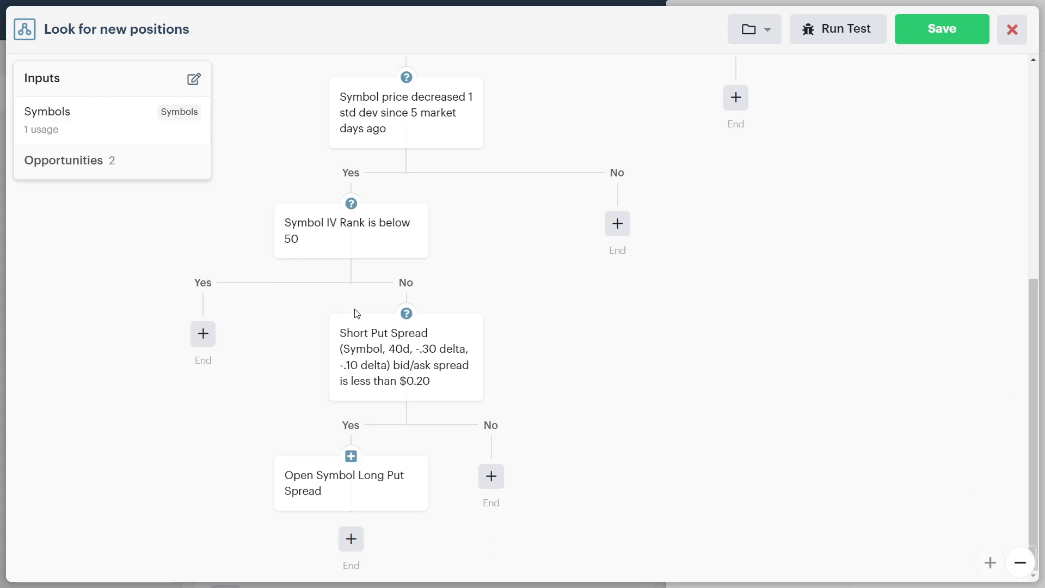
pyautogui.click(203, 334)
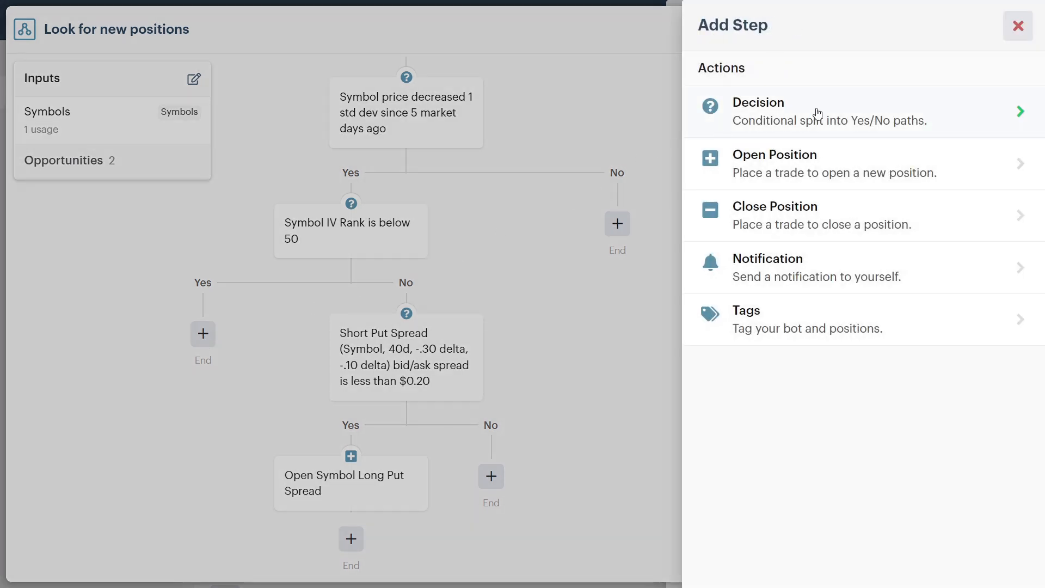
pyautogui.click(818, 113)
pyautogui.click(712, 118)
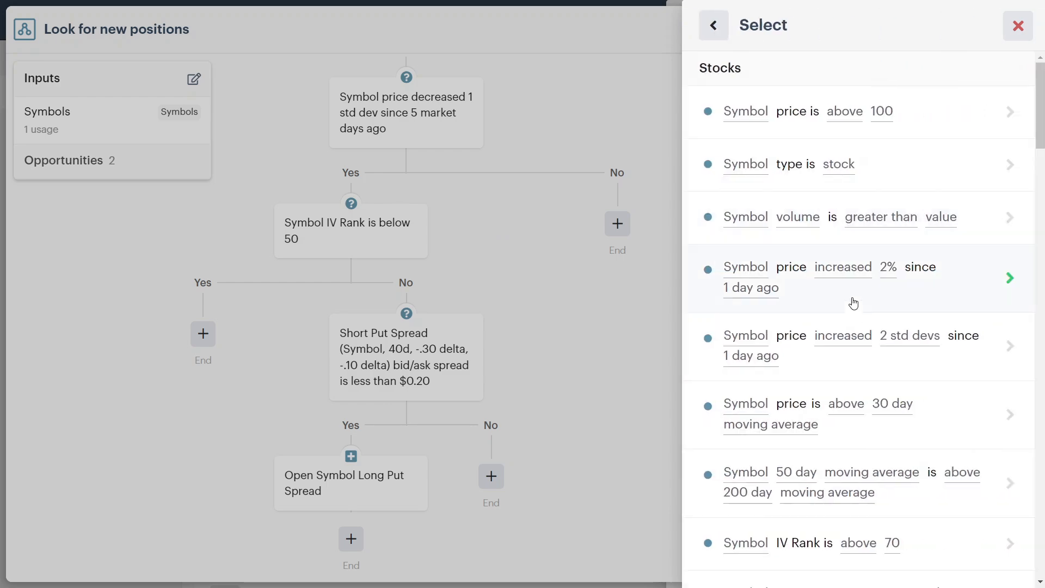
pyautogui.scroll(-15, 853, 303)
pyautogui.scroll(5, 855, 315)
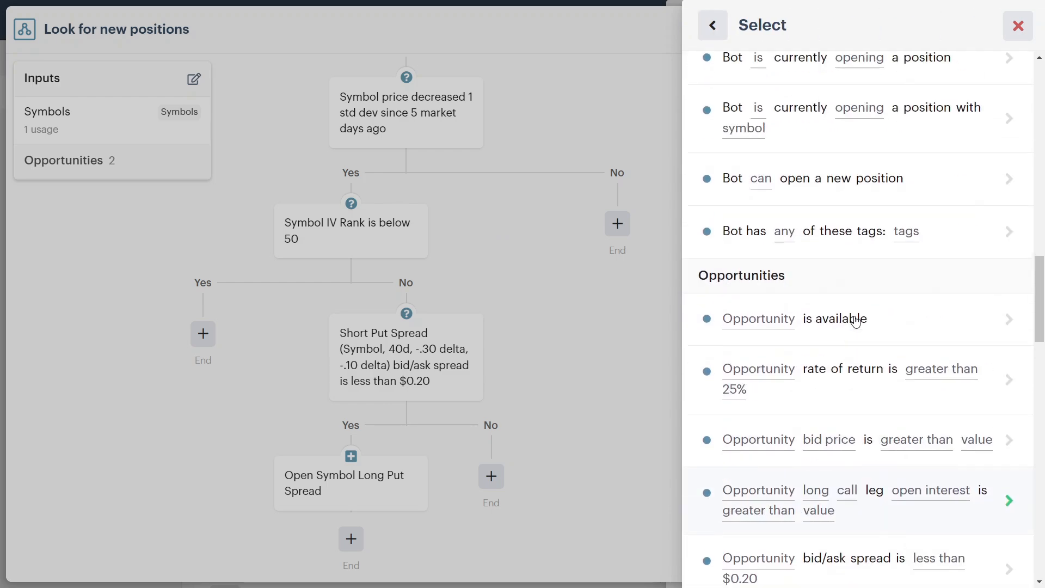
pyautogui.scroll(-2, 854, 320)
pyautogui.click(877, 490)
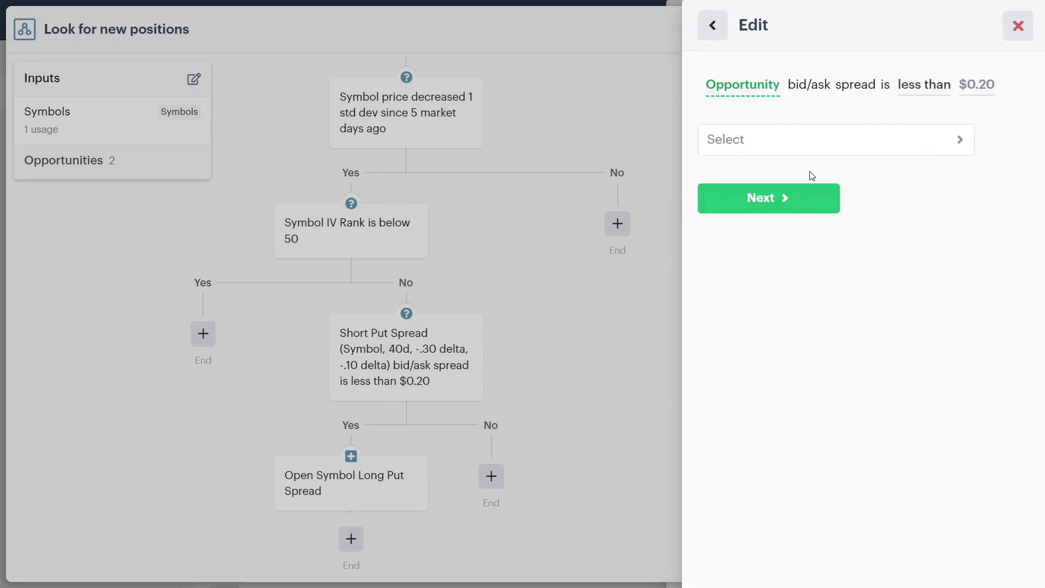
# Define the new decision's opportunity as a Long Call Spread using the loop's Symbol
pyautogui.click(766, 146)
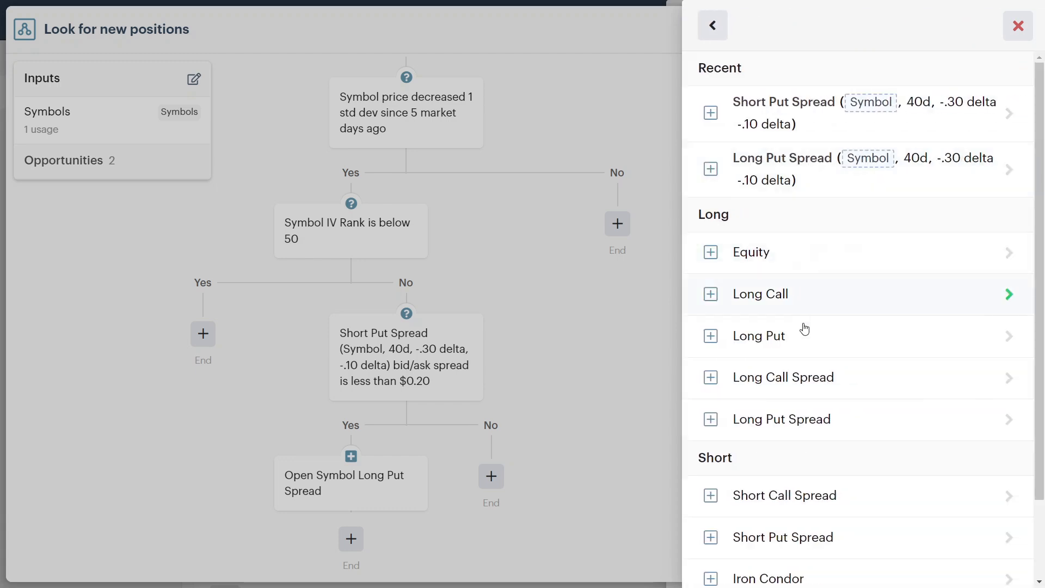
pyautogui.click(806, 391)
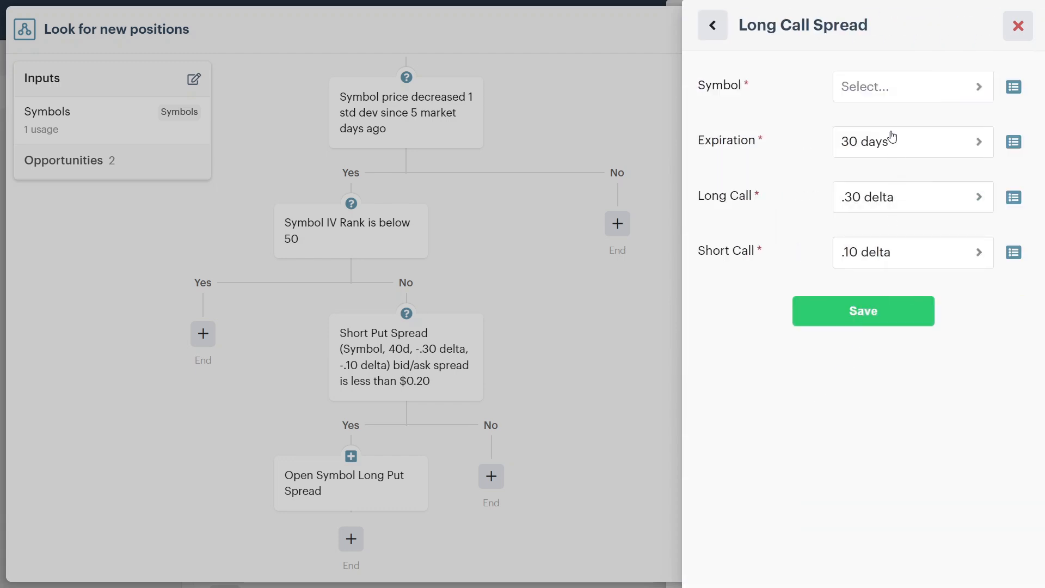
pyautogui.click(886, 86)
pyautogui.click(711, 26)
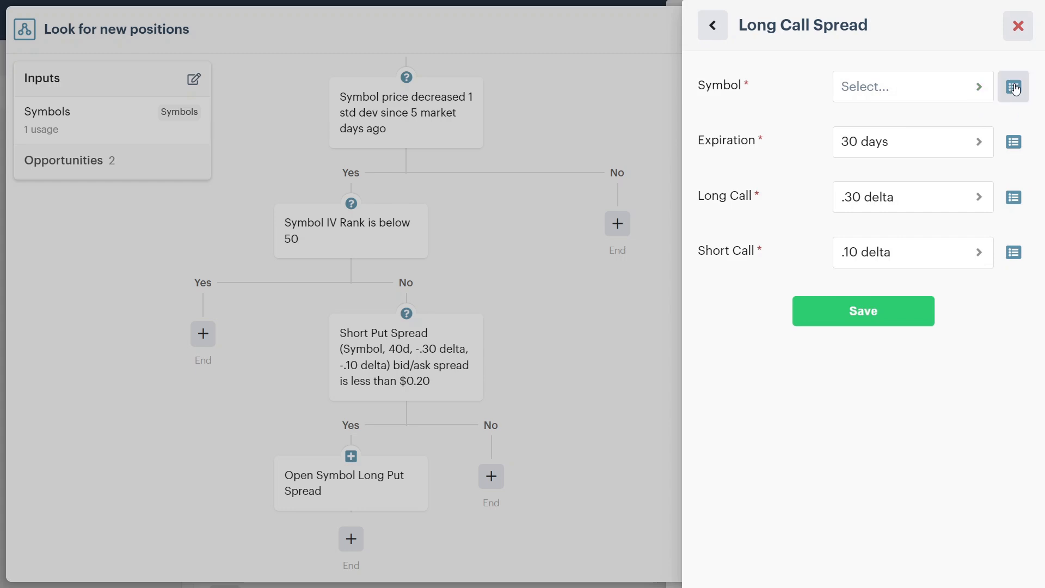
pyautogui.click(1011, 86)
pyautogui.click(816, 171)
# Set the long call spread's expiration to at least 40 days, any series
pyautogui.click(918, 142)
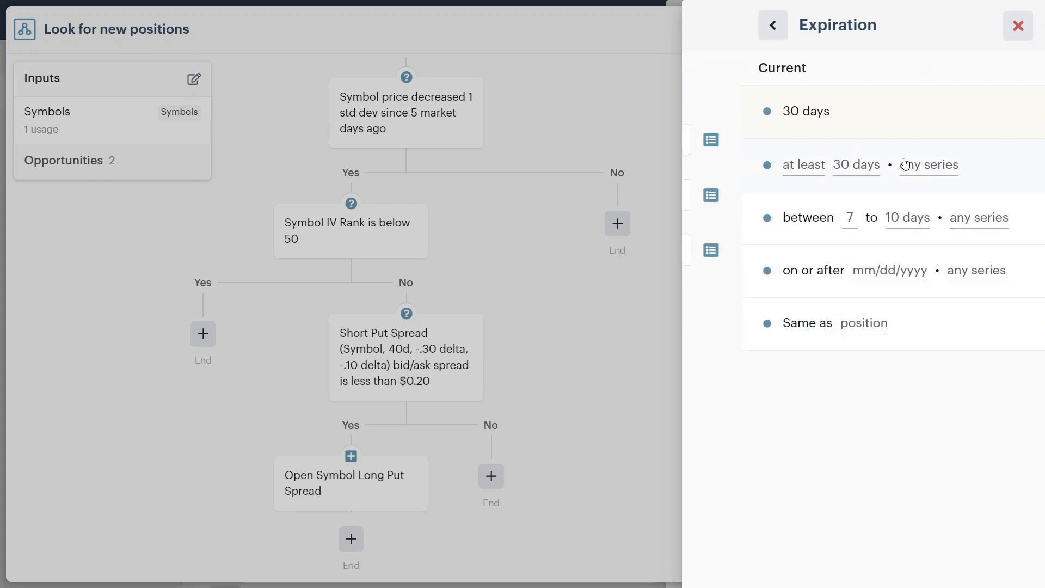
pyautogui.click(770, 112)
pyautogui.click(779, 97)
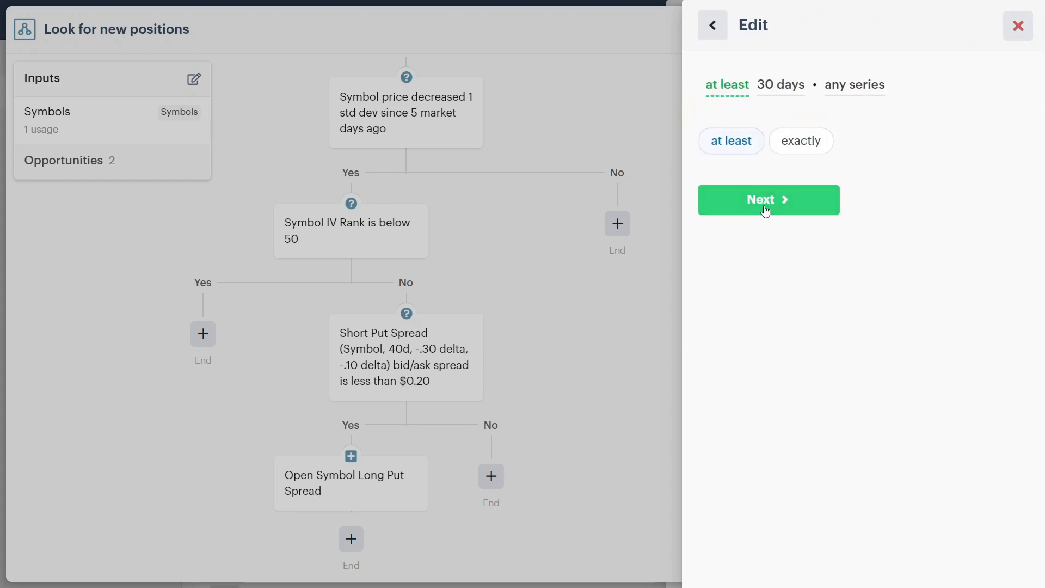
pyautogui.click(749, 140)
pyautogui.scroll(-5, 738, 392)
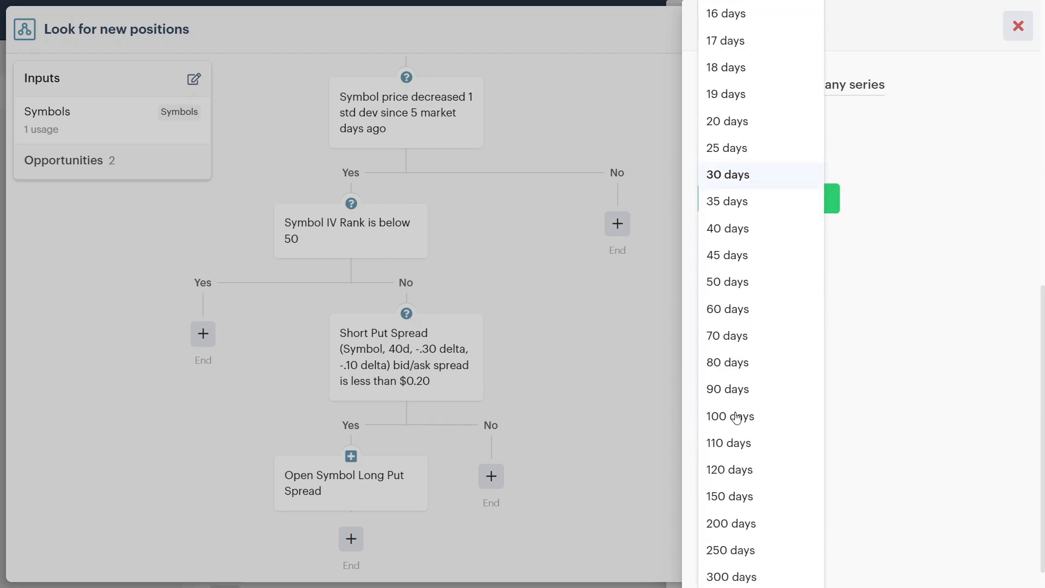
pyautogui.click(731, 198)
pyautogui.click(769, 199)
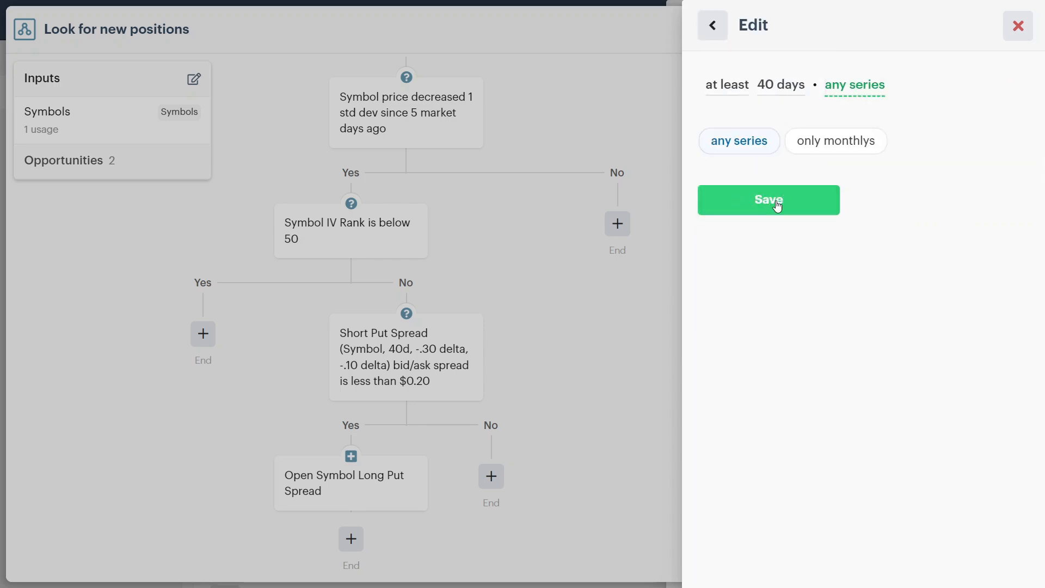
pyautogui.click(784, 209)
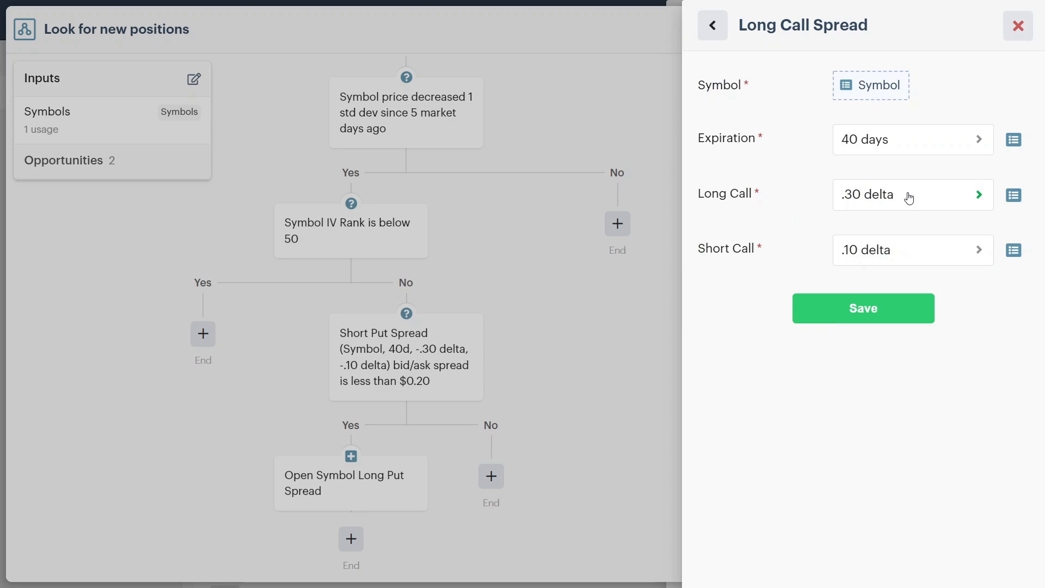
# Set the long call leg of the Long Call Spread to .90 delta or closest
pyautogui.click(909, 197)
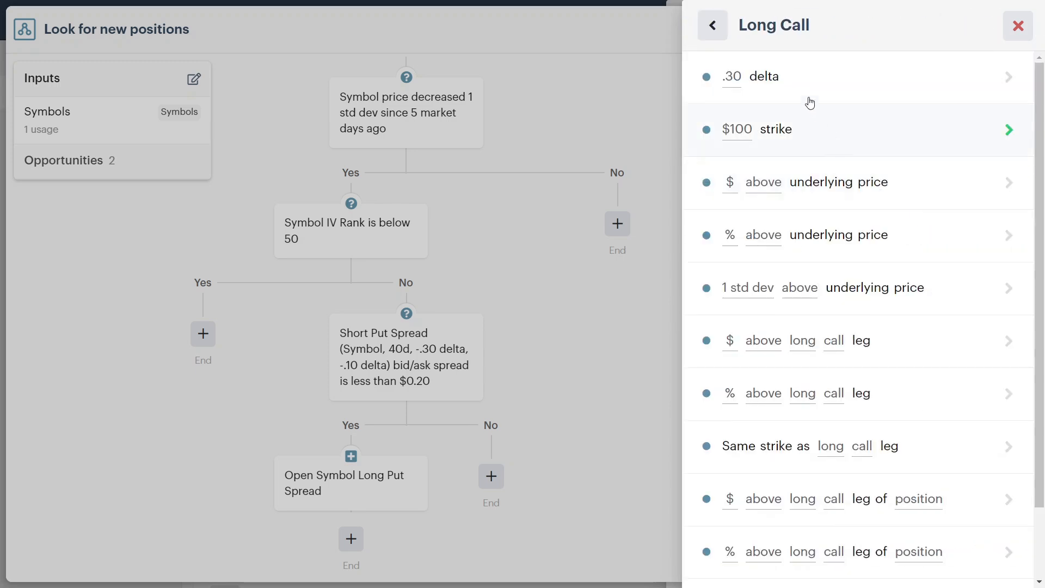
pyautogui.click(801, 81)
pyautogui.click(751, 139)
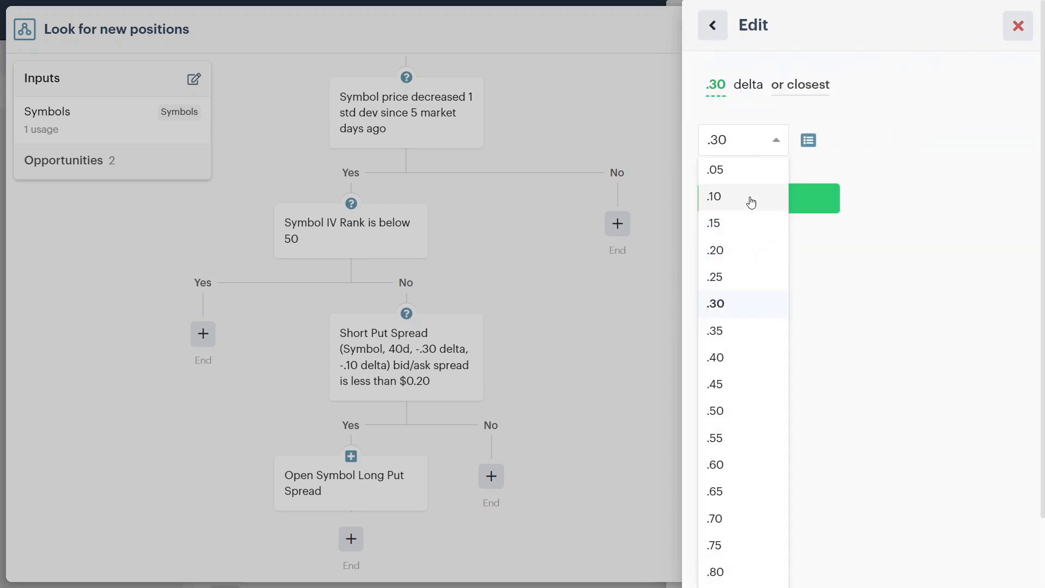
pyautogui.scroll(-2, 737, 546)
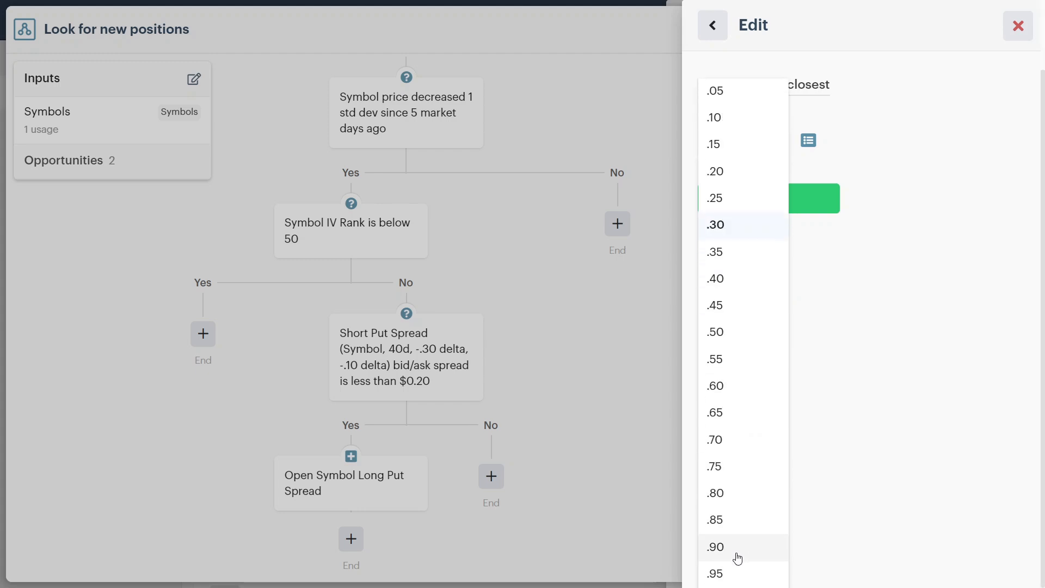
pyautogui.click(737, 557)
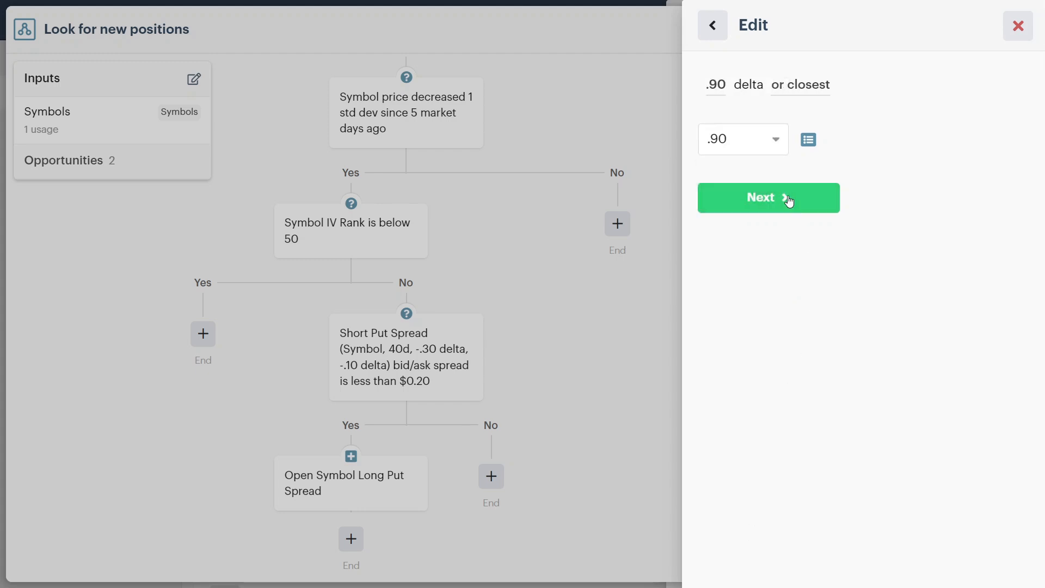
pyautogui.click(788, 199)
pyautogui.click(790, 208)
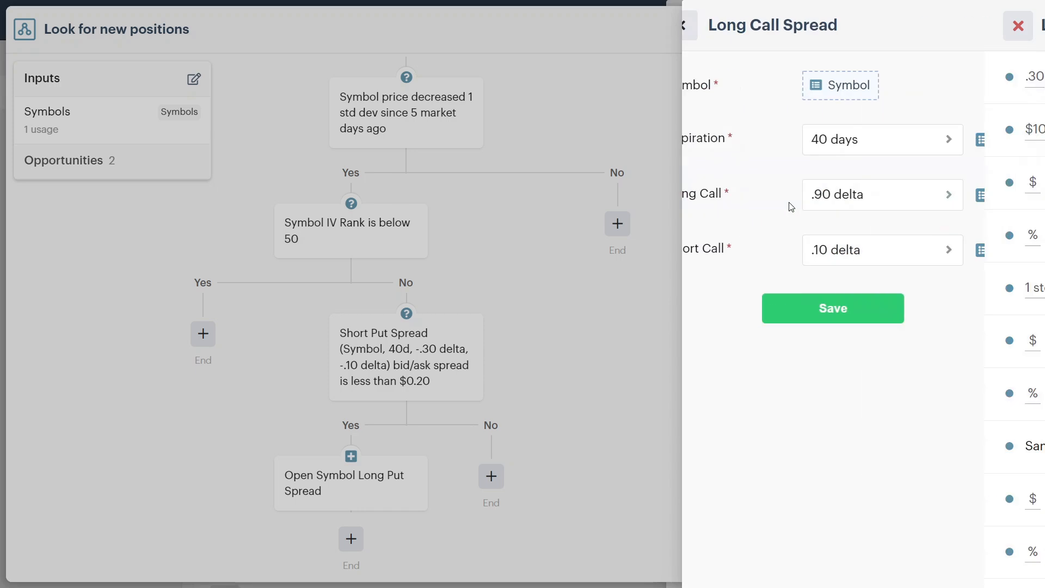
# Set the short call leg to .70 delta or closest, and save the Long Call Spread opportunity
pyautogui.click(880, 251)
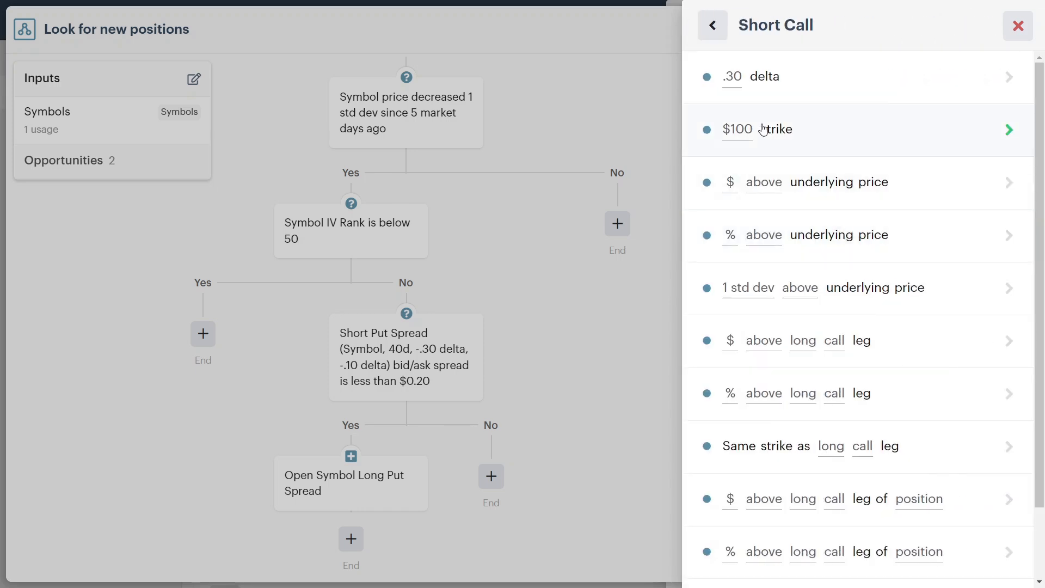
pyautogui.click(761, 77)
pyautogui.click(770, 140)
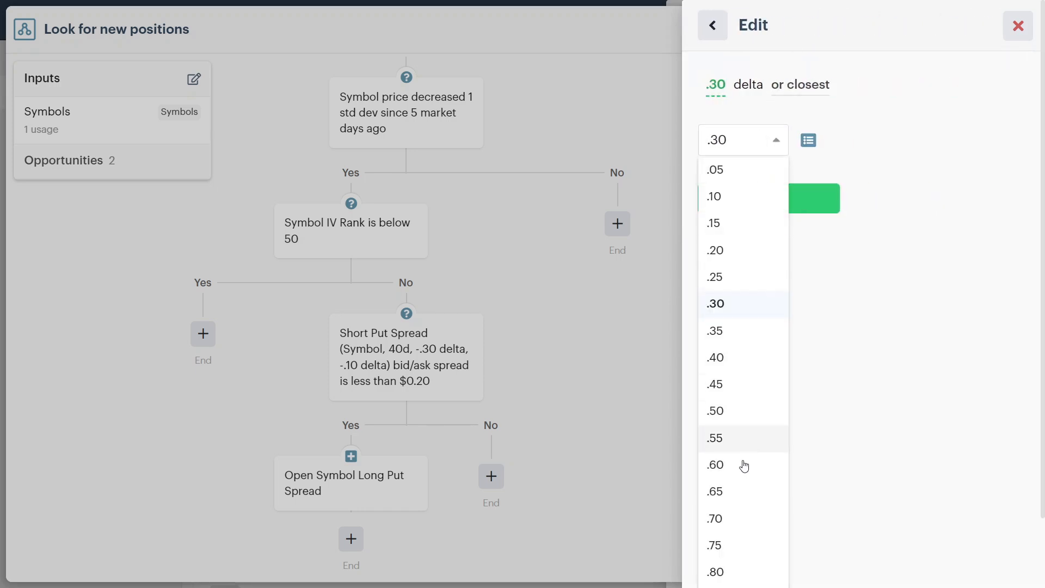
pyautogui.click(733, 518)
pyautogui.click(783, 199)
pyautogui.click(783, 199)
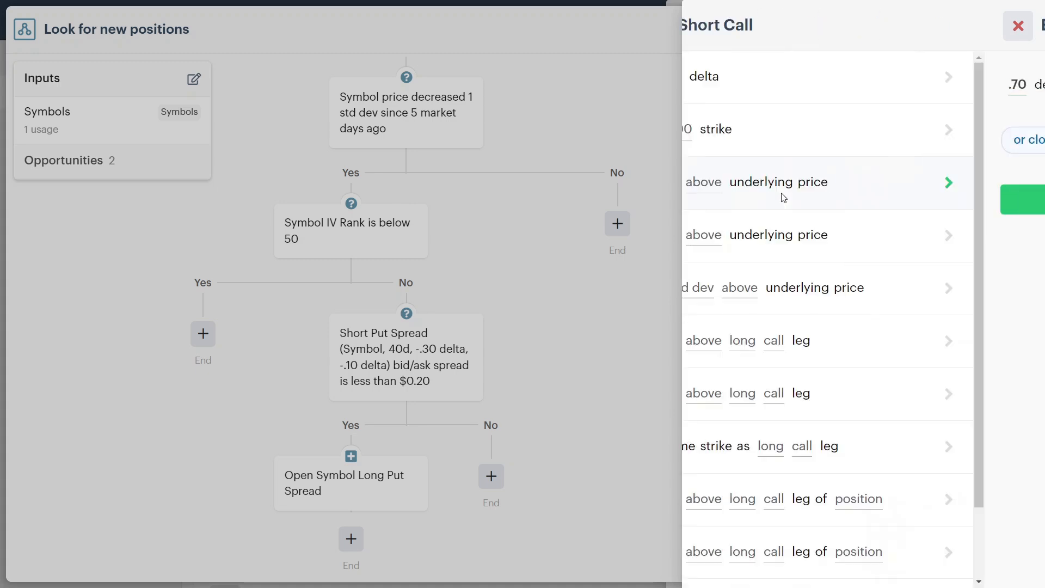
pyautogui.click(845, 315)
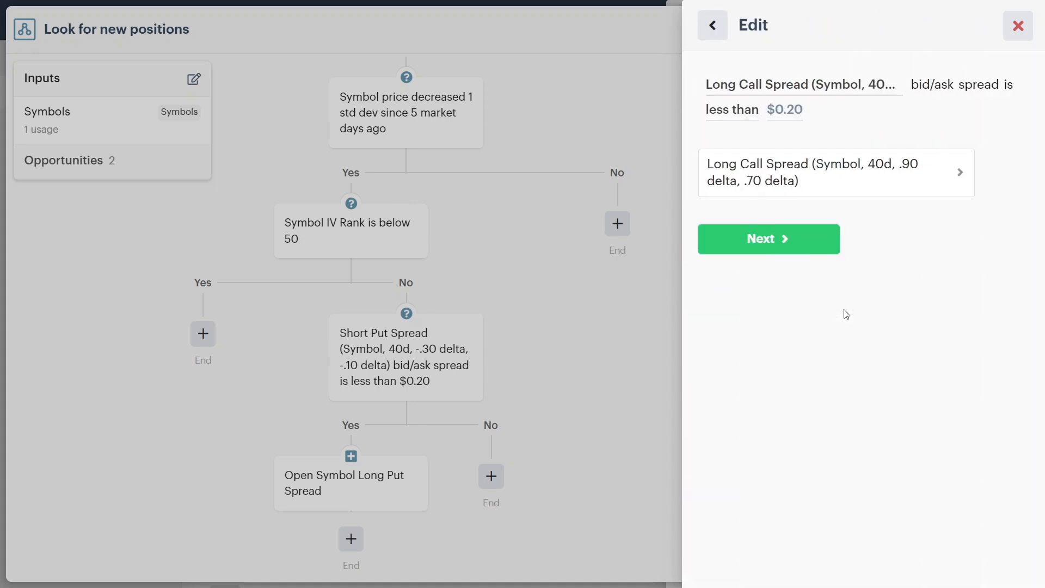
# Require the long call spread's bid/ask spread to be less than $0.20, and save the decision
pyautogui.click(787, 240)
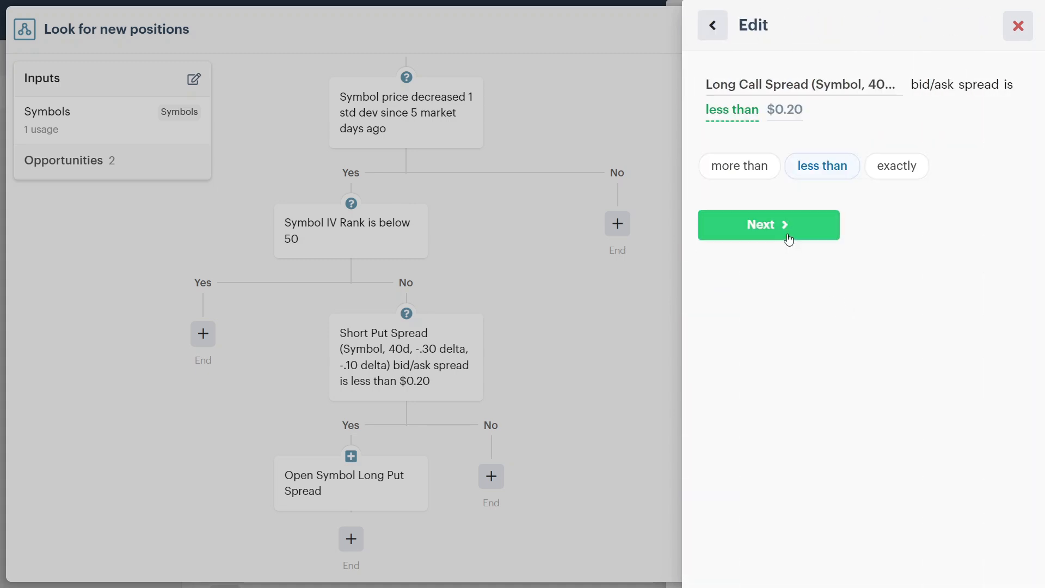
pyautogui.click(788, 240)
pyautogui.write('0.2')
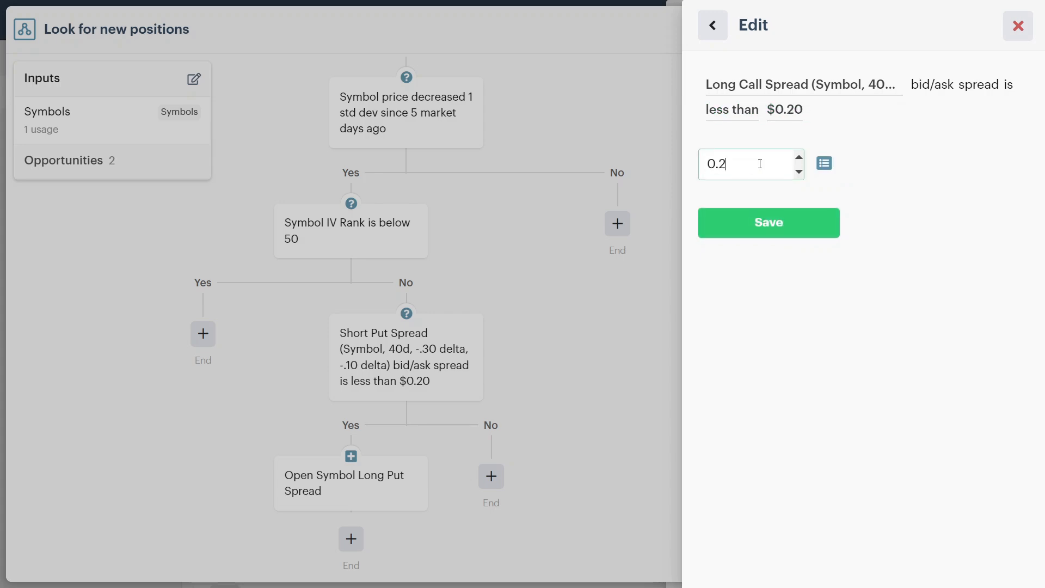
pyautogui.click(765, 235)
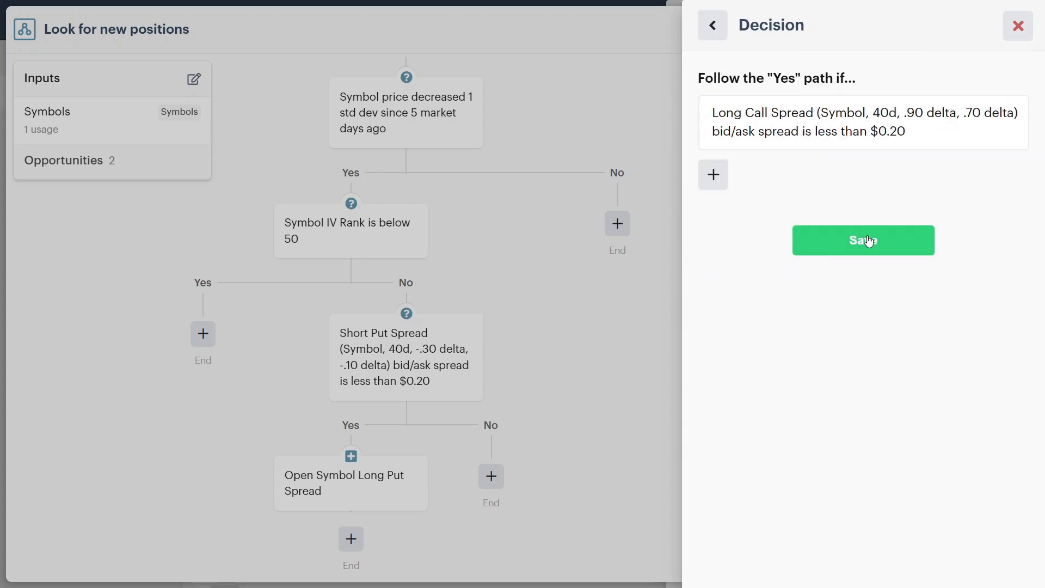
pyautogui.click(869, 241)
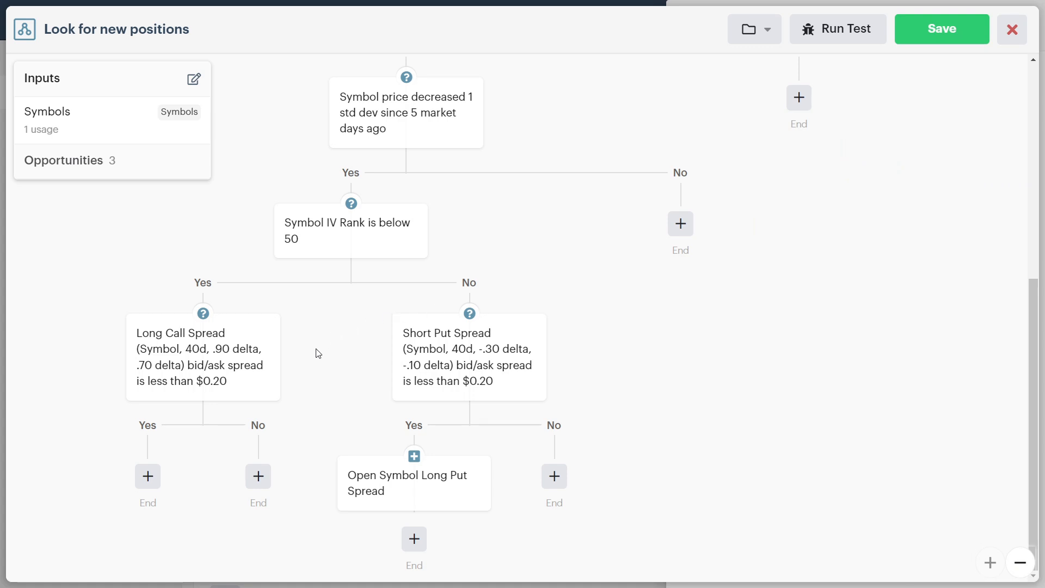
# Add an open position action to the long call spread check's Yes path, reusing the recent Long Call Spread with .90 and .70 deltas
pyautogui.click(149, 479)
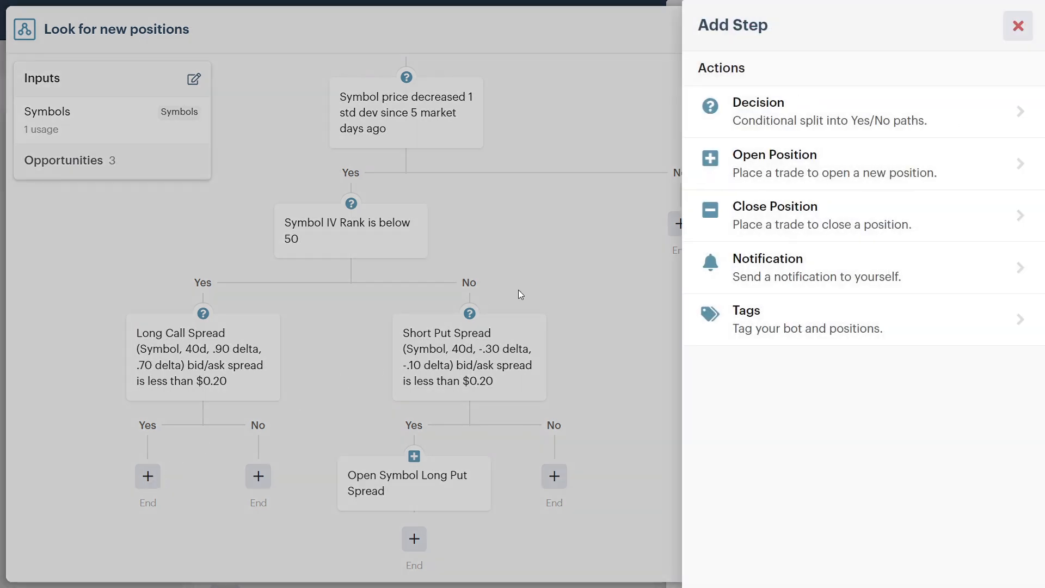
pyautogui.click(824, 173)
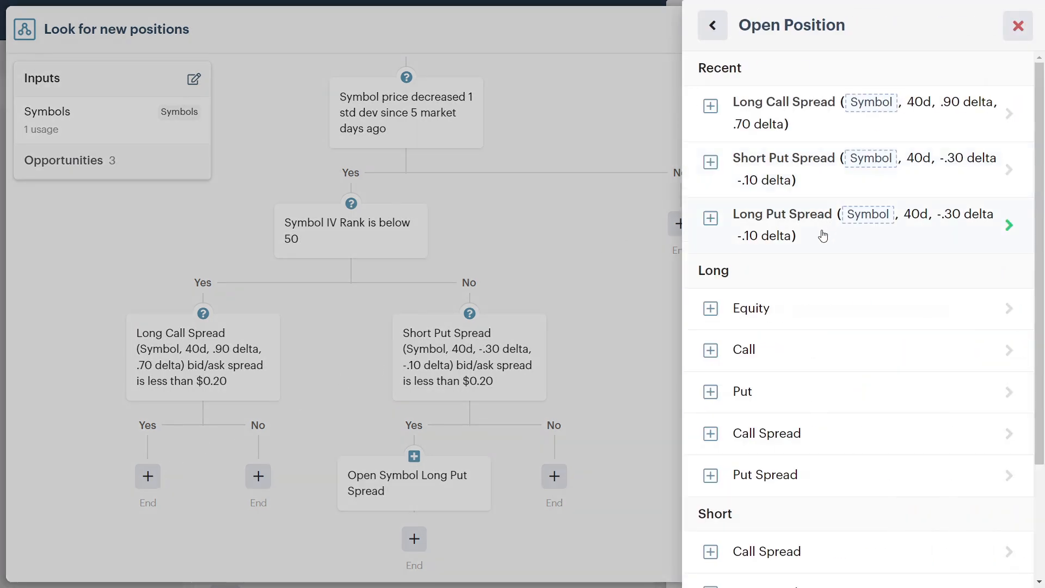
pyautogui.click(823, 125)
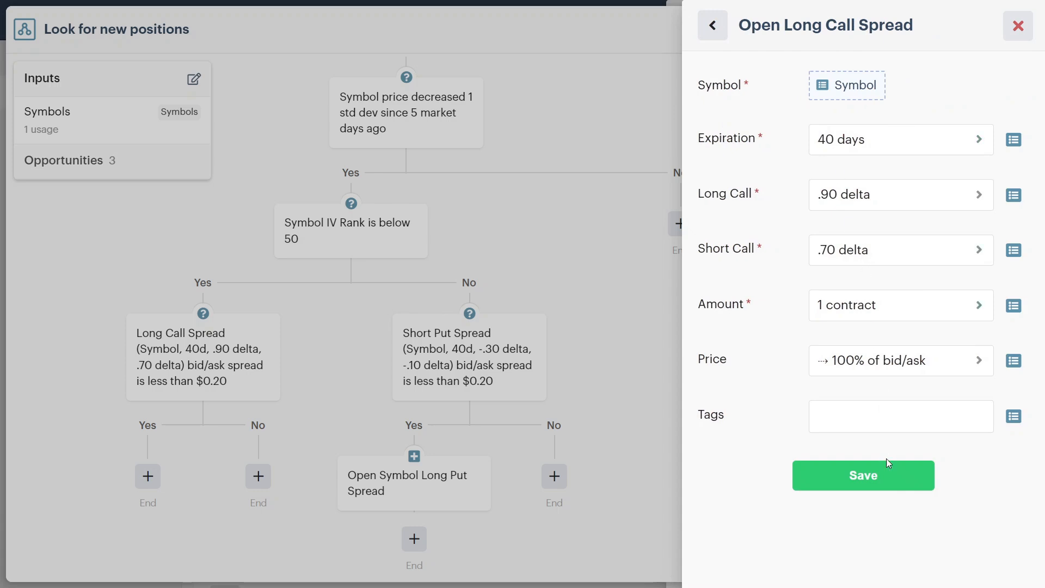
# Set the long call spread's position amount to up to 5% of the bot's allocation, and save the action
pyautogui.click(952, 304)
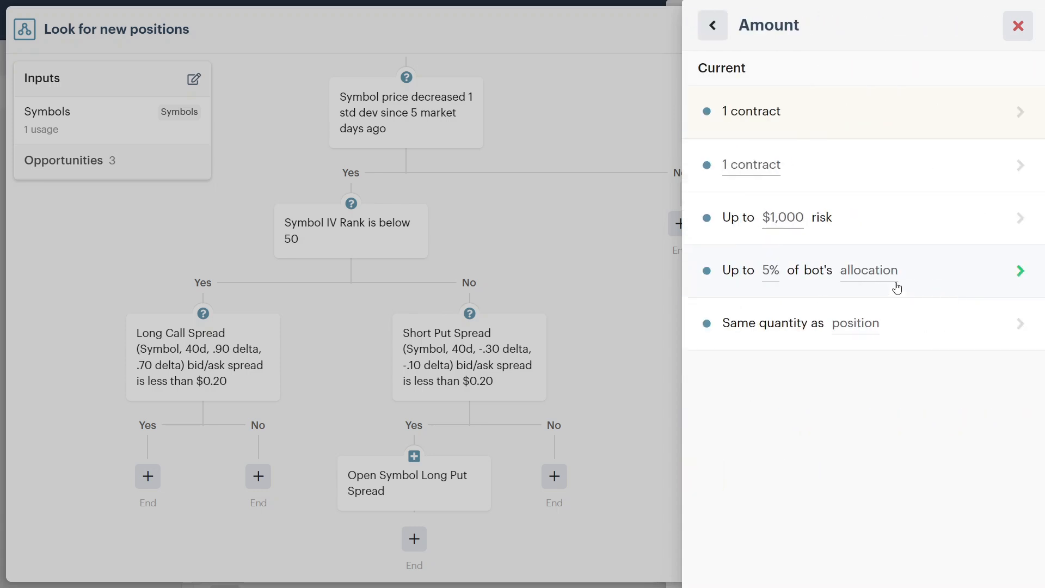
pyautogui.click(847, 270)
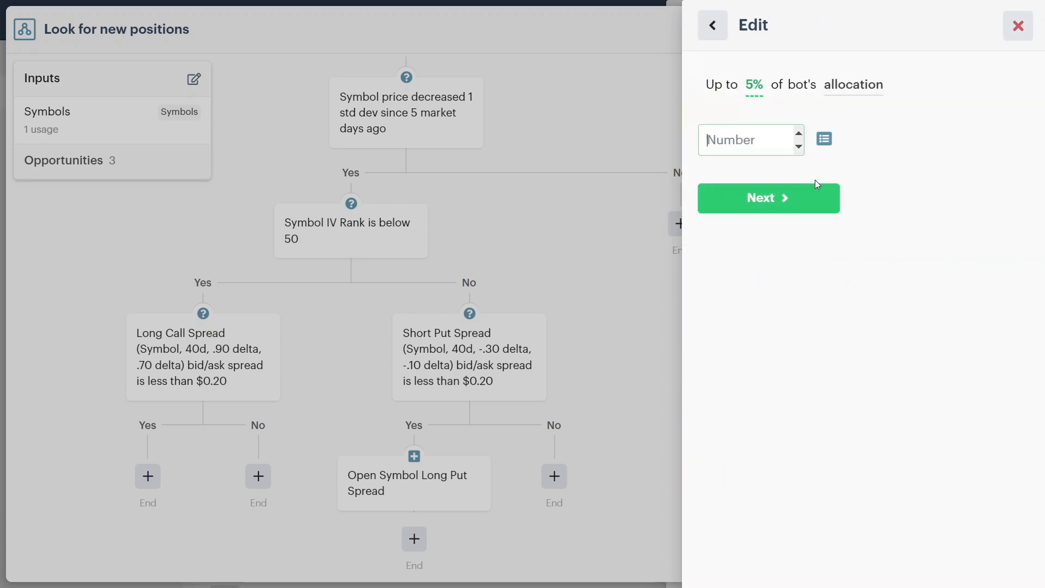
pyautogui.write('5')
pyautogui.click(795, 206)
pyautogui.click(795, 205)
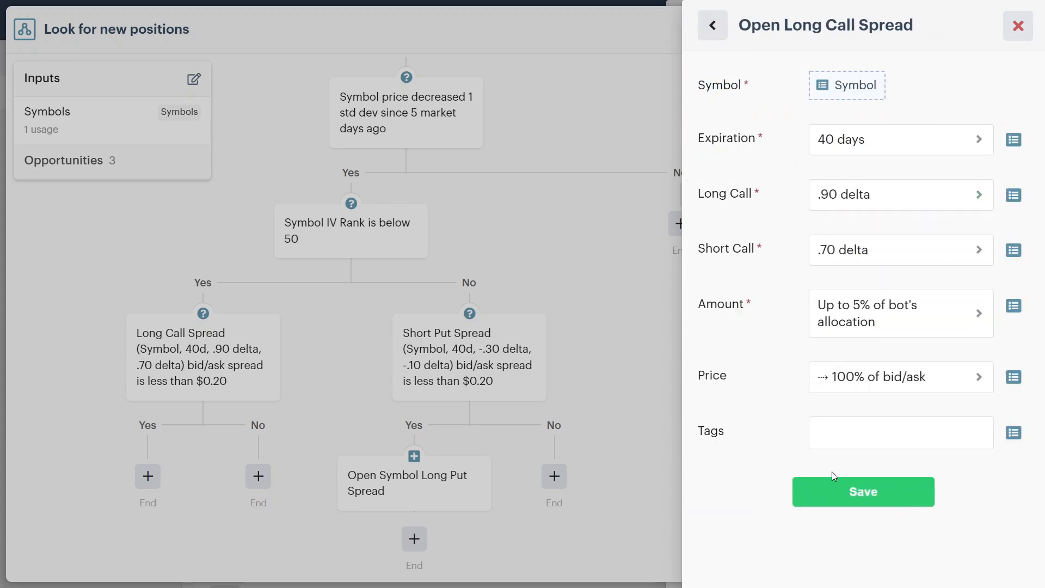
pyautogui.click(847, 490)
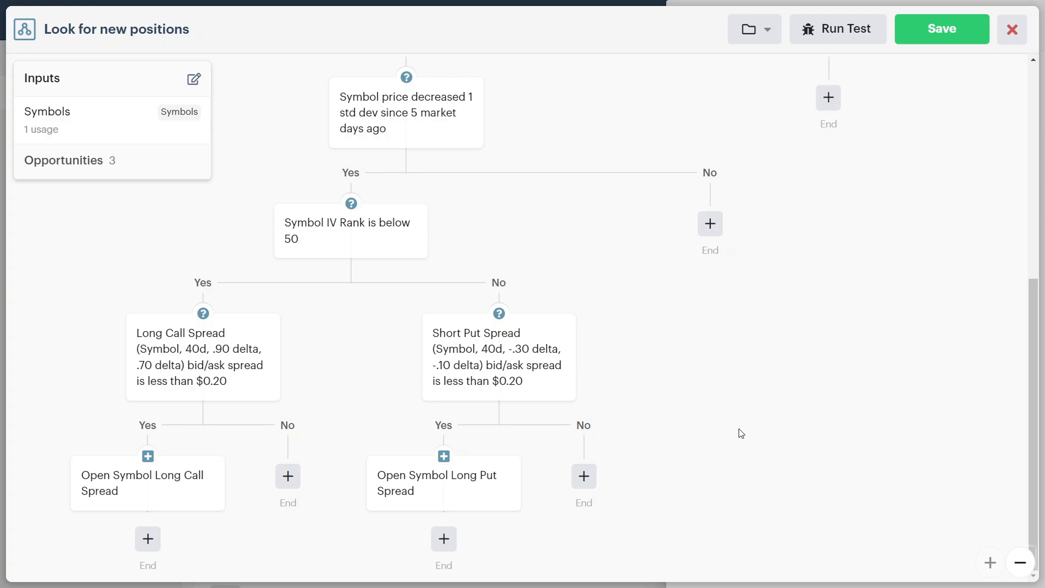
# Save the Look for new positions automation and add it to MyFirstBot as a scanner
pyautogui.click(950, 33)
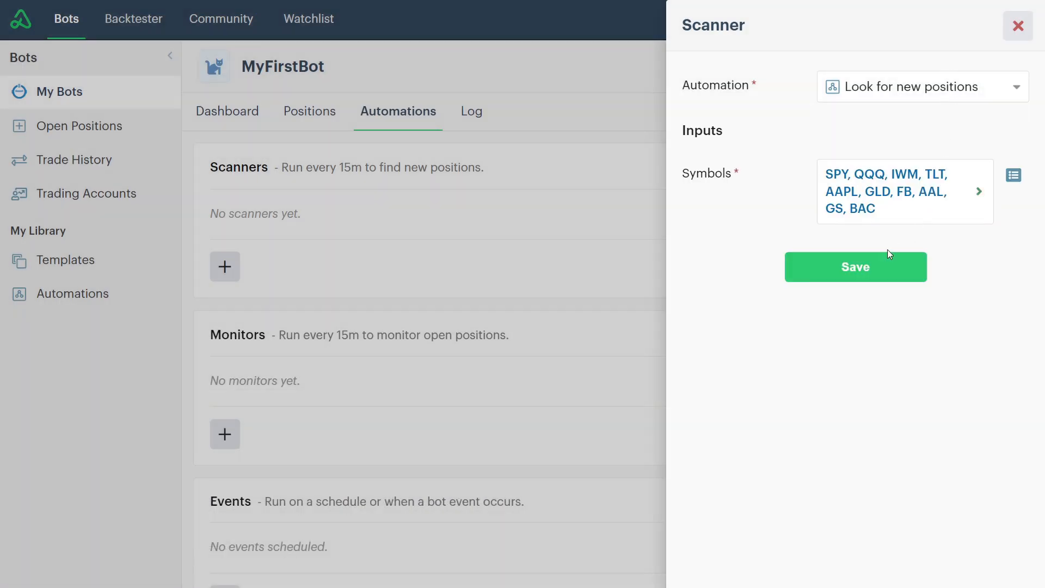
pyautogui.click(849, 274)
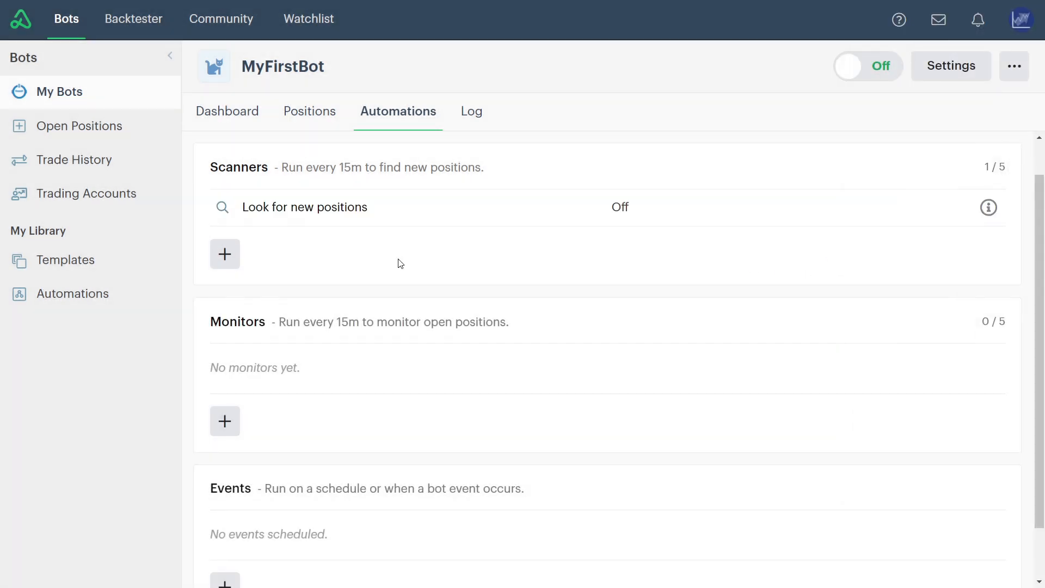
# Start a new automation for a MyFirstBot monitor and name it Manage positions
pyautogui.click(236, 422)
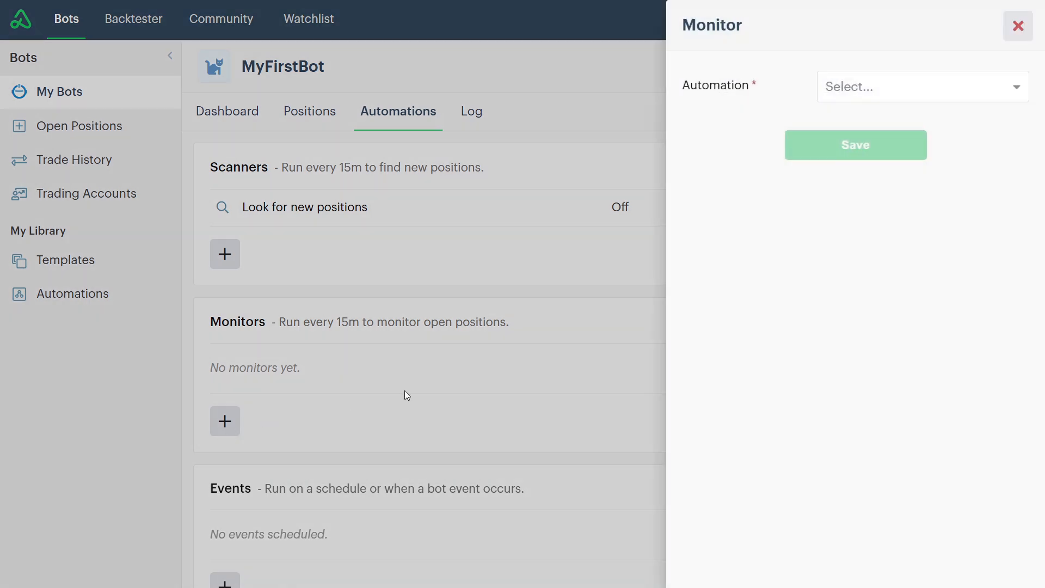
pyautogui.click(877, 92)
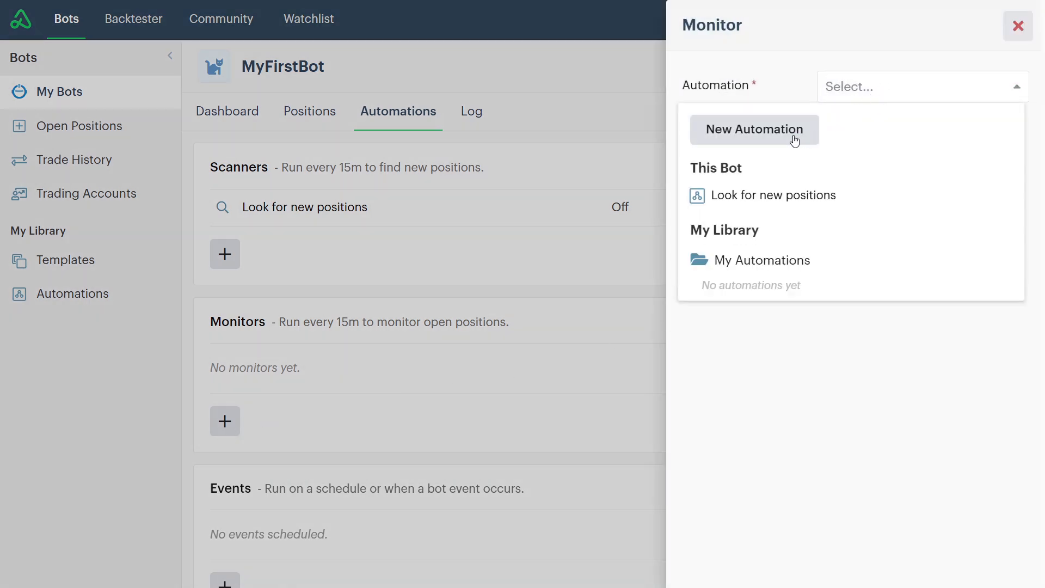
pyautogui.click(755, 140)
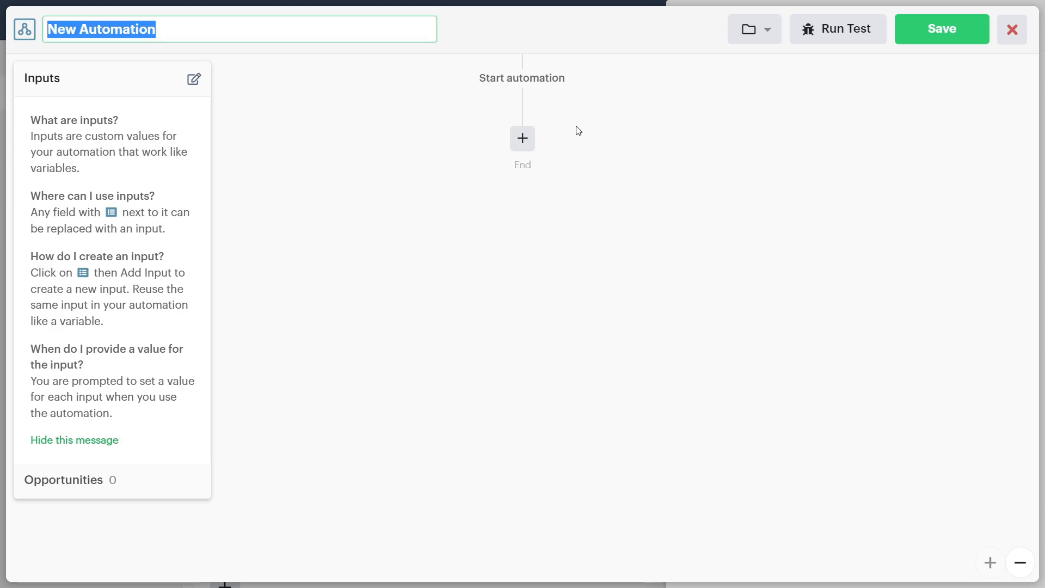
pyautogui.write('Manage po')
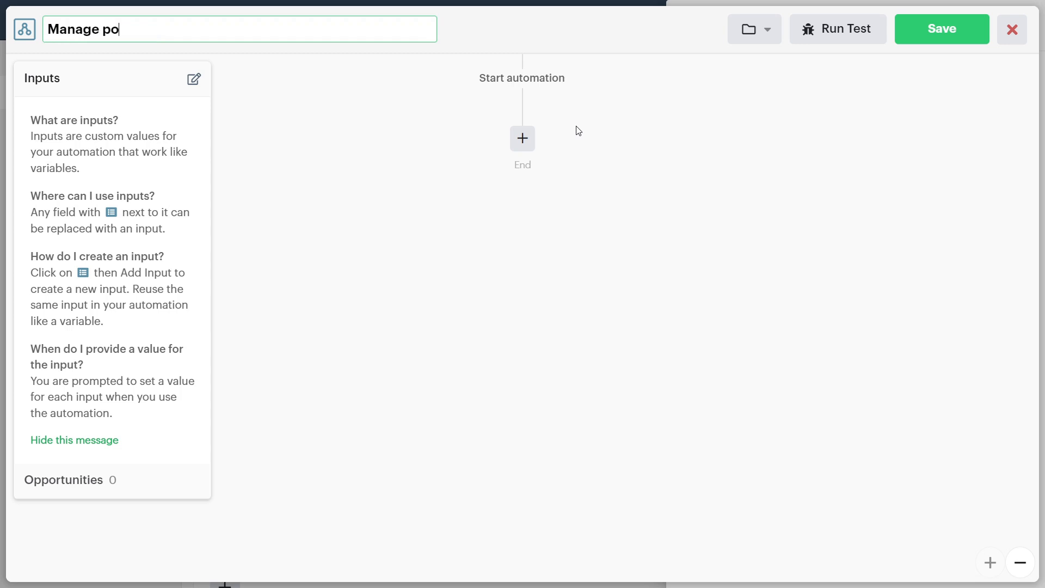
pyautogui.press('BackSpace')
pyautogui.write('ositions')
pyautogui.press('Return')
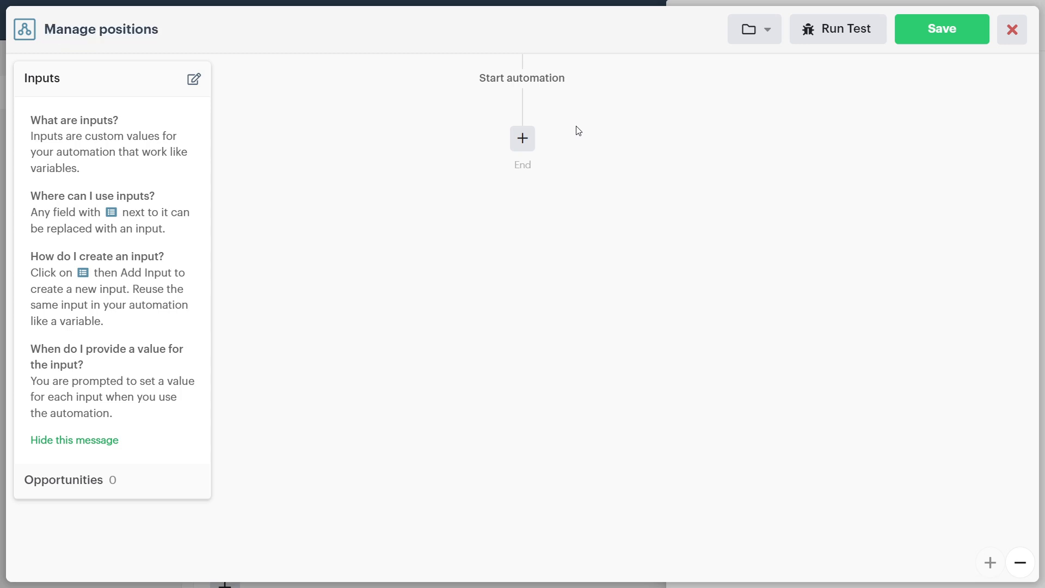
# Add a positions loop at the start of the automation, with position type Any and no tags
pyautogui.click(522, 137)
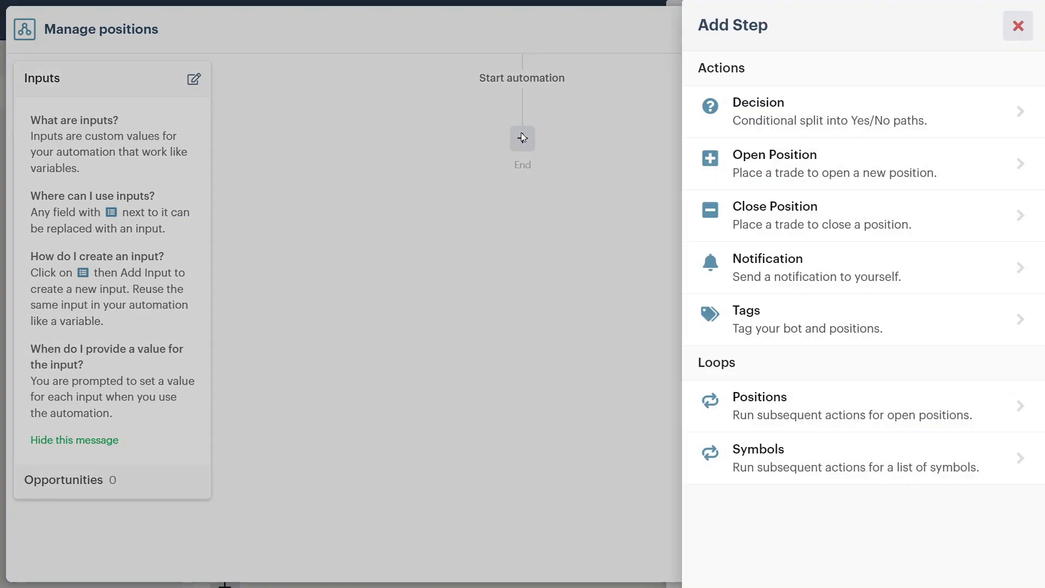
pyautogui.click(842, 412)
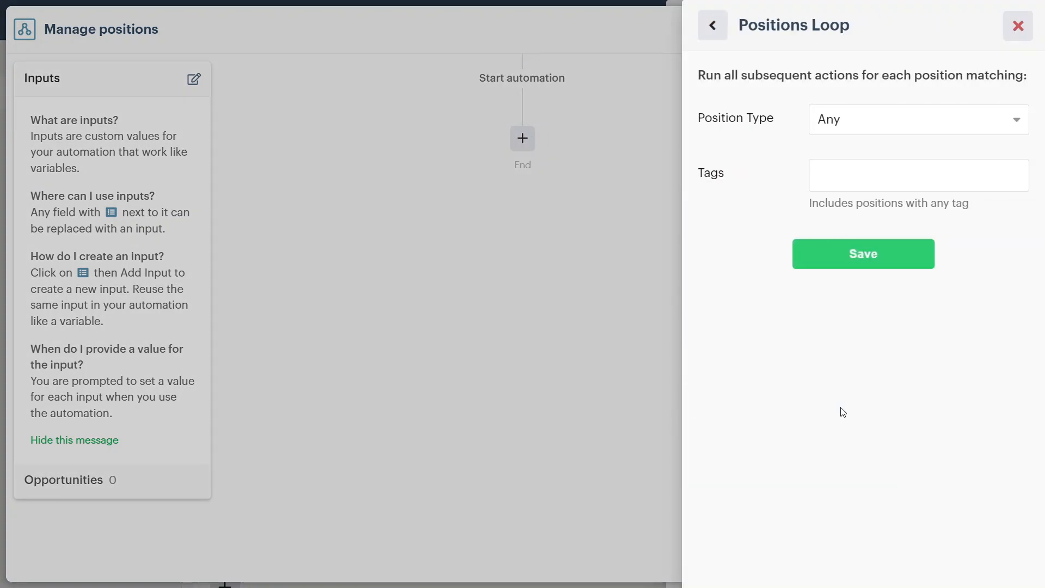
pyautogui.click(893, 120)
pyautogui.click(895, 119)
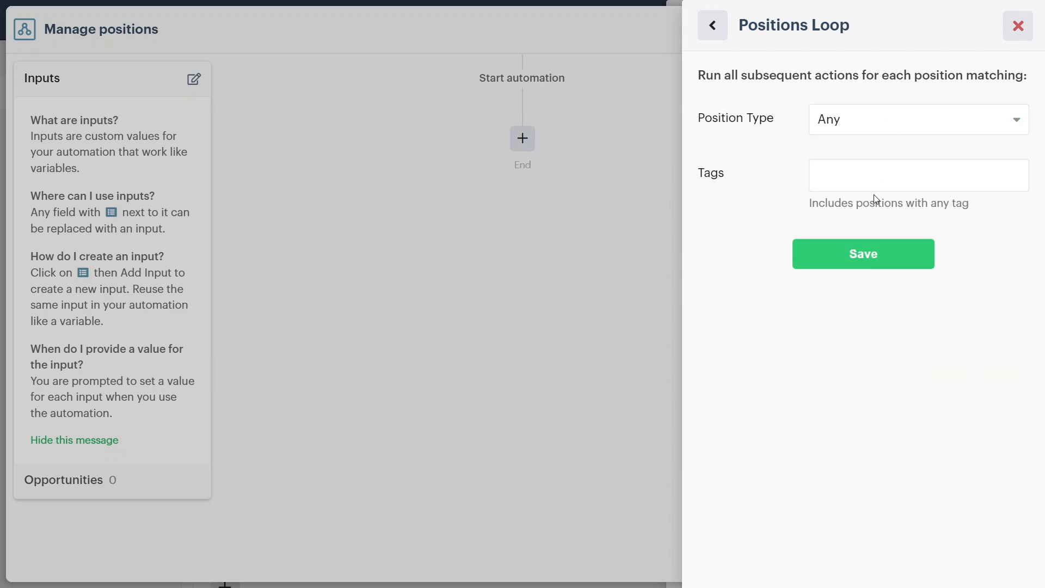
pyautogui.click(861, 260)
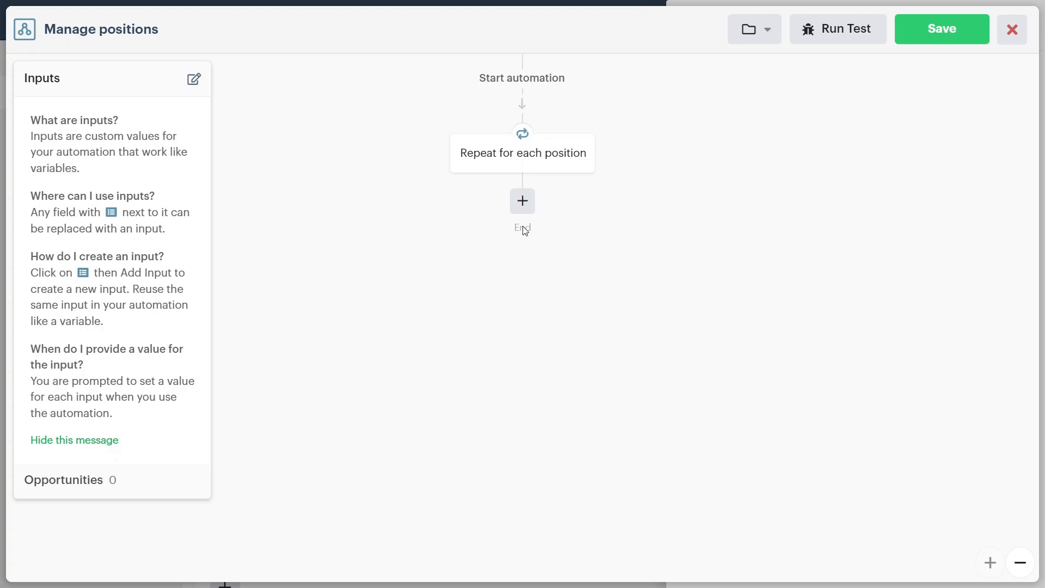
# Start a decision after the Repeat for each position loop, using the condition on how long a position has been open
pyautogui.click(517, 201)
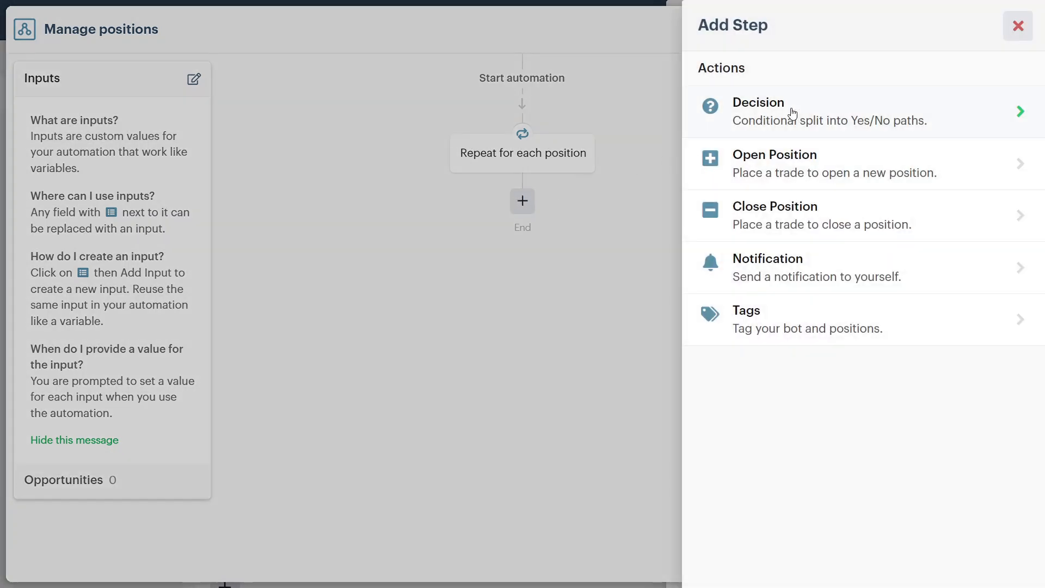
pyautogui.click(790, 110)
pyautogui.click(712, 119)
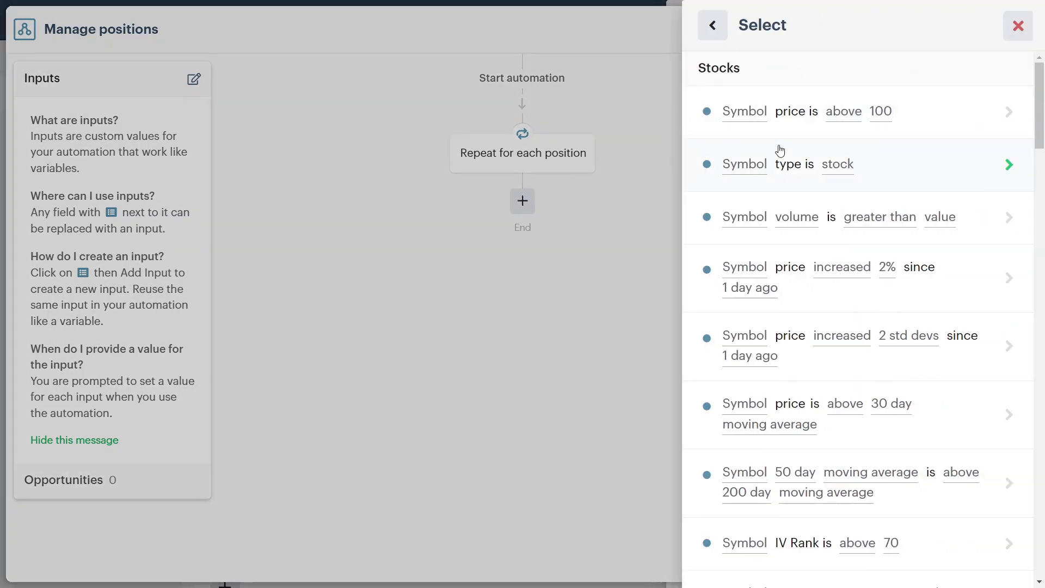
pyautogui.scroll(-4, 936, 223)
pyautogui.scroll(-18, 931, 228)
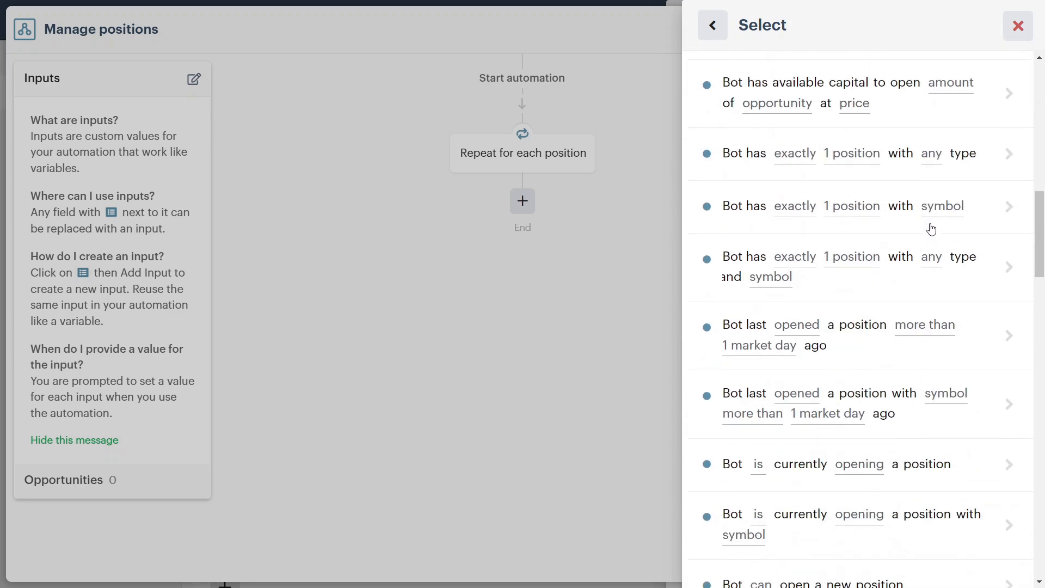
pyautogui.scroll(-9, 931, 229)
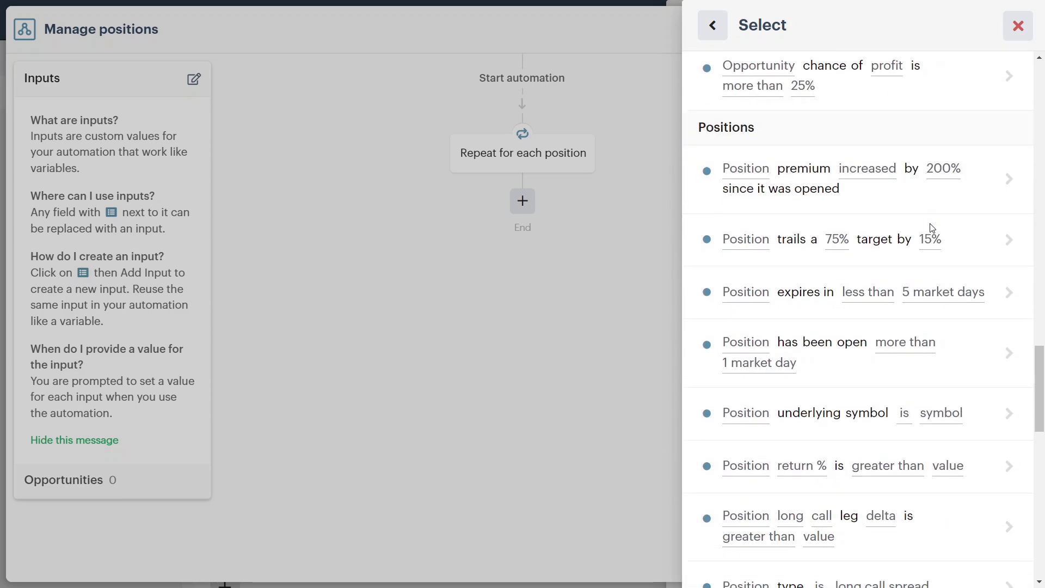
pyautogui.scroll(-2, 926, 240)
pyautogui.scroll(-2, 893, 227)
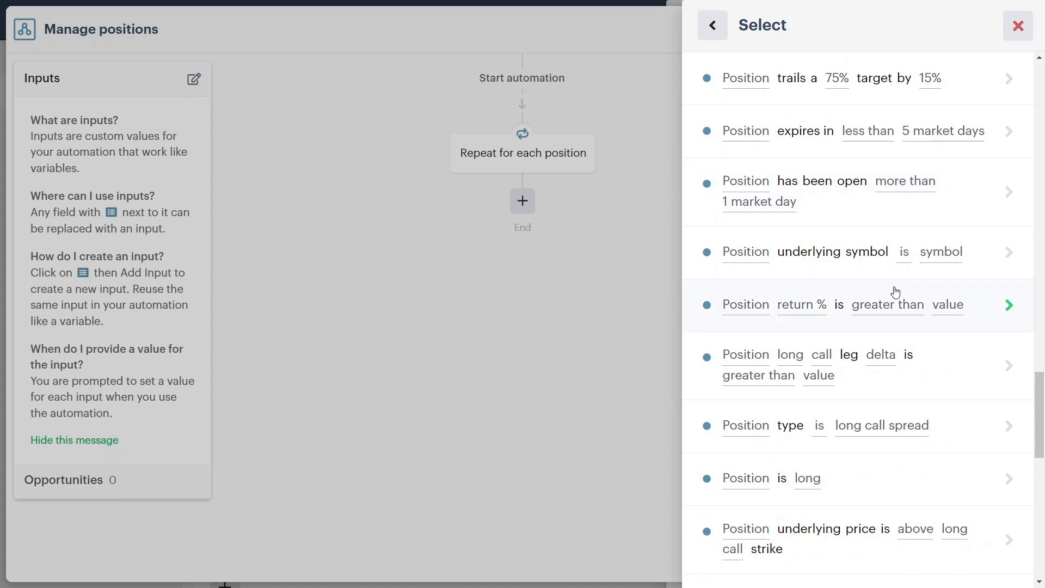
pyautogui.scroll(-1, 892, 321)
pyautogui.scroll(-1, 891, 343)
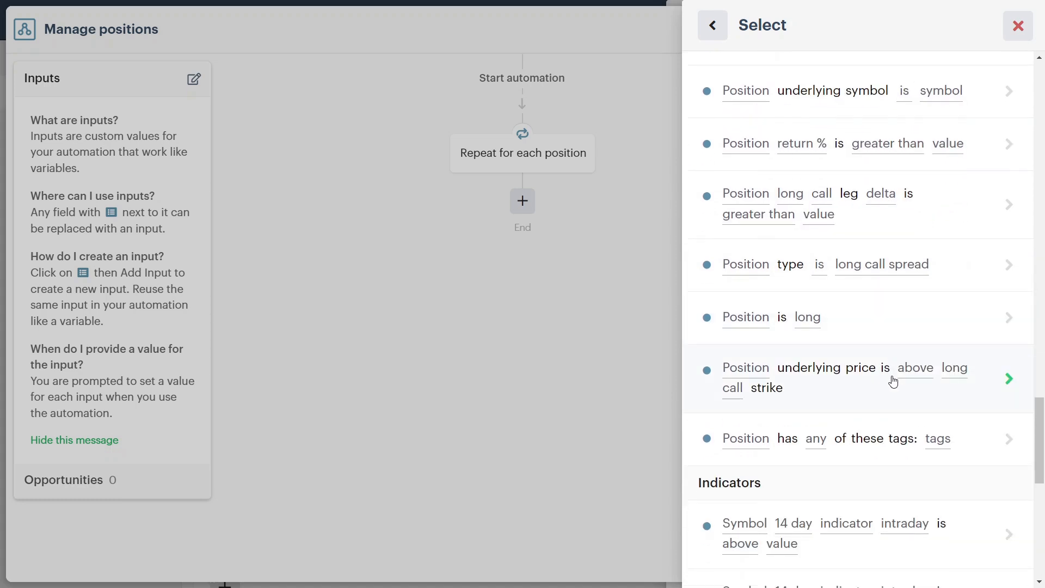
pyautogui.scroll(1, 892, 381)
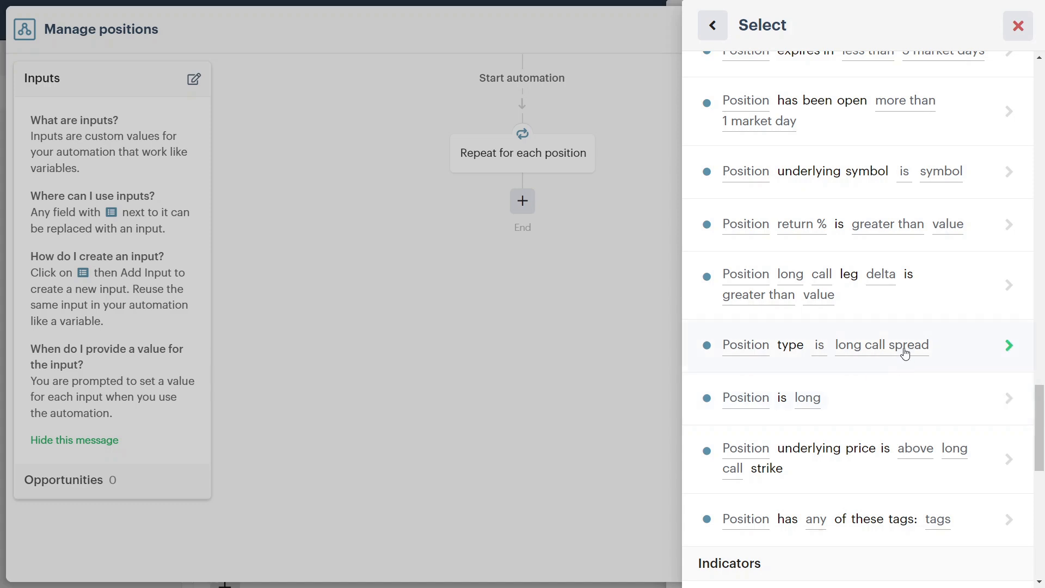
pyautogui.click(860, 131)
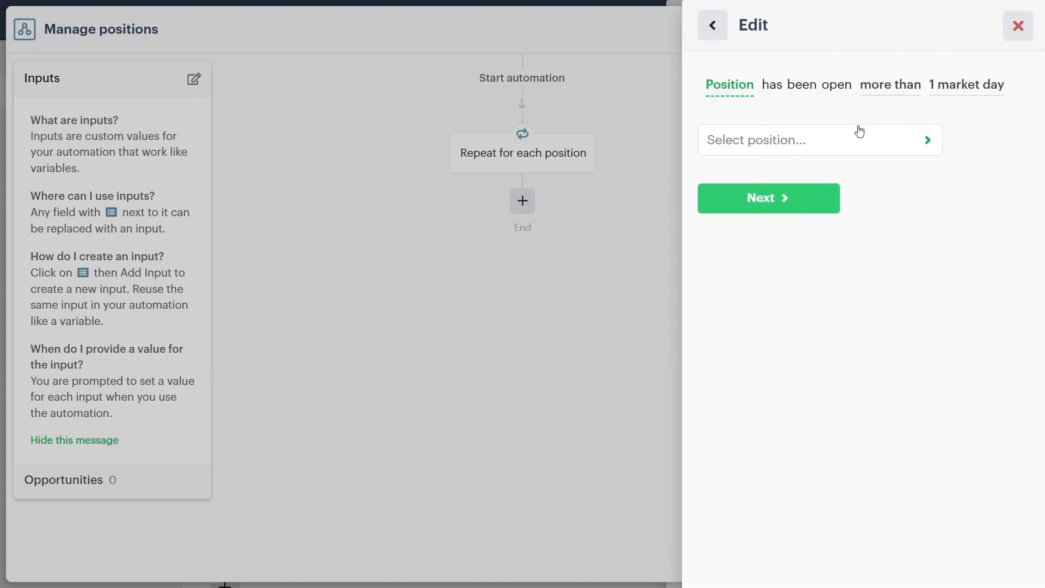
# Set the condition to the loop's Position being open more than 1 market day, and save the decision
pyautogui.click(783, 140)
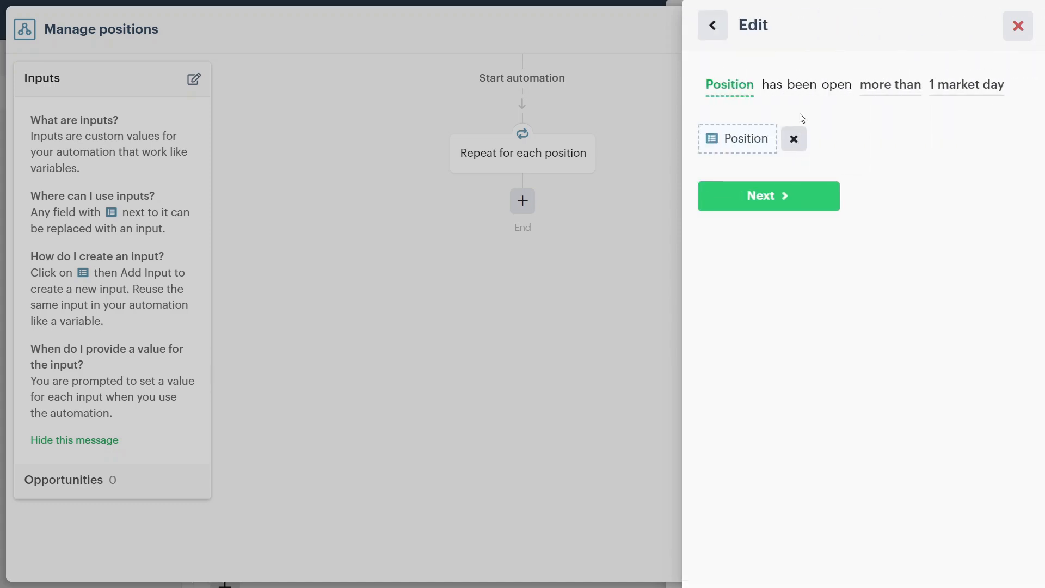
pyautogui.click(802, 200)
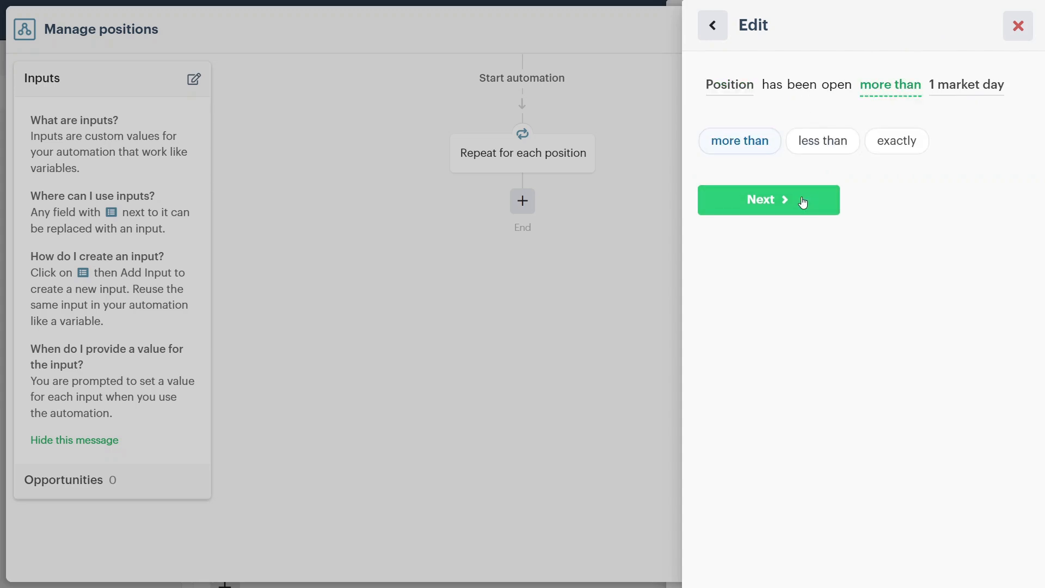
pyautogui.click(803, 202)
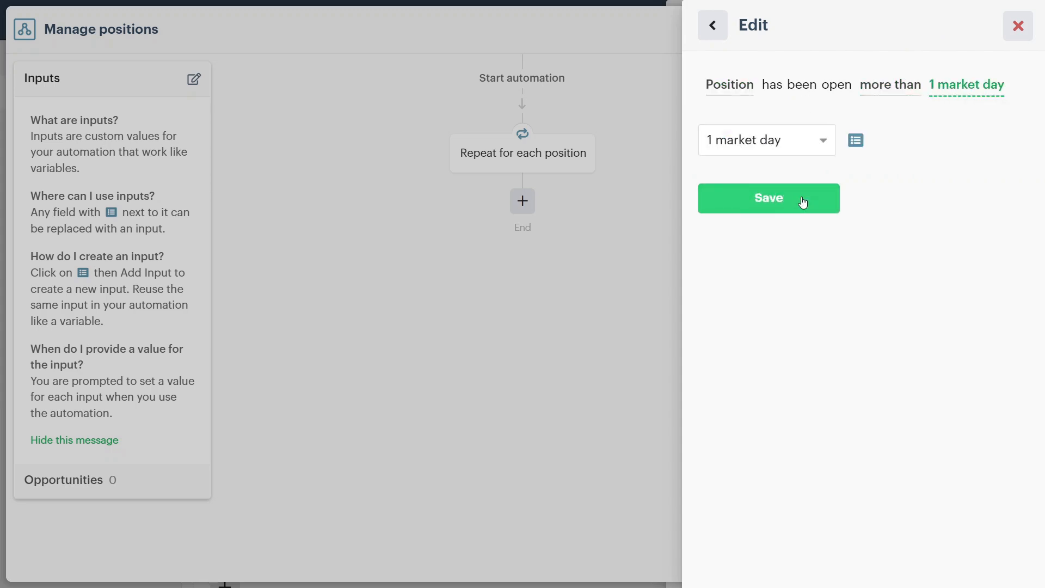
pyautogui.click(803, 203)
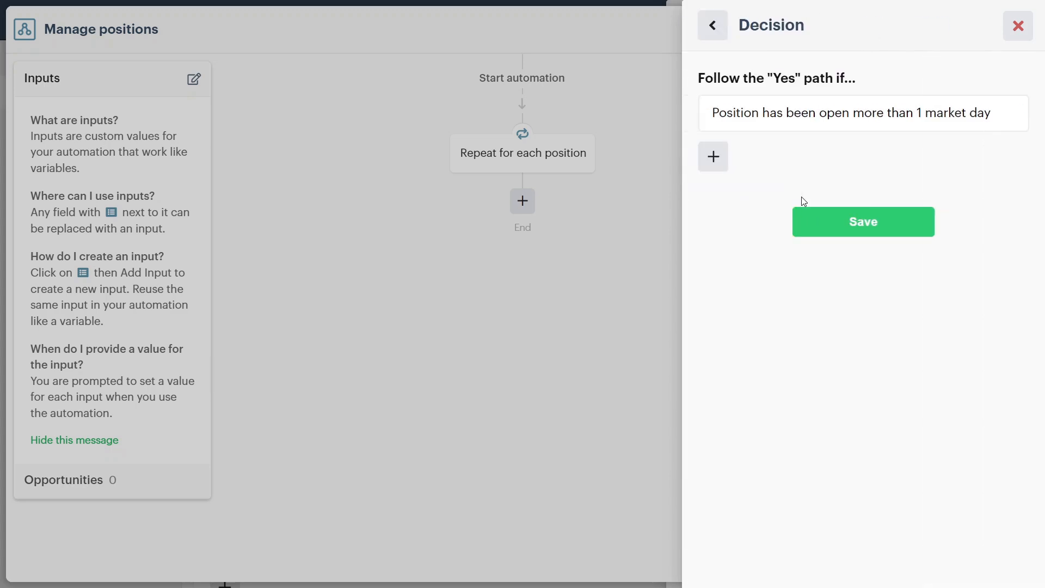
pyautogui.click(827, 225)
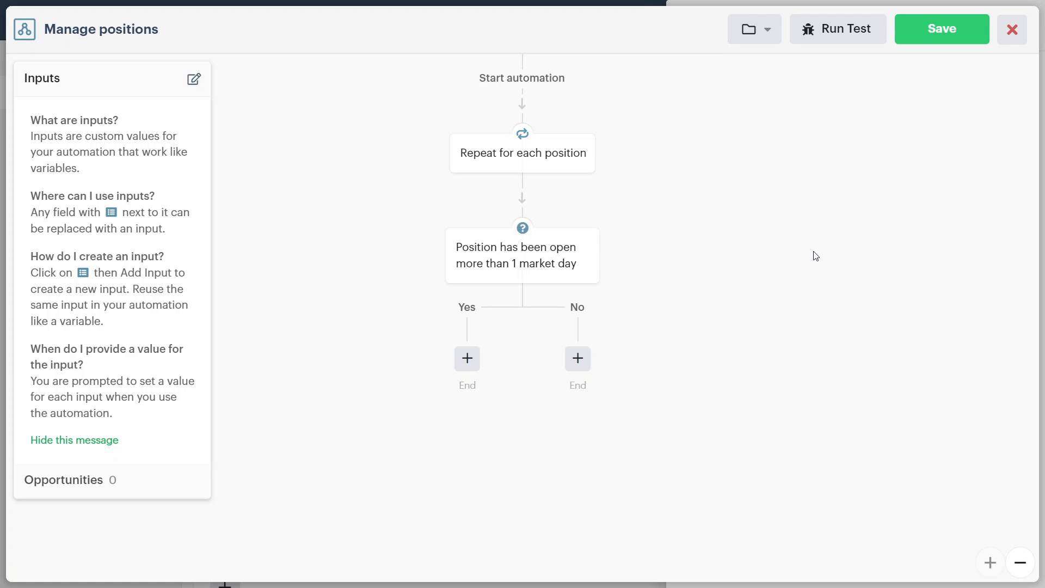
# Start a decision on the Yes path of the 1 market day check, using the position expiration condition
pyautogui.click(469, 362)
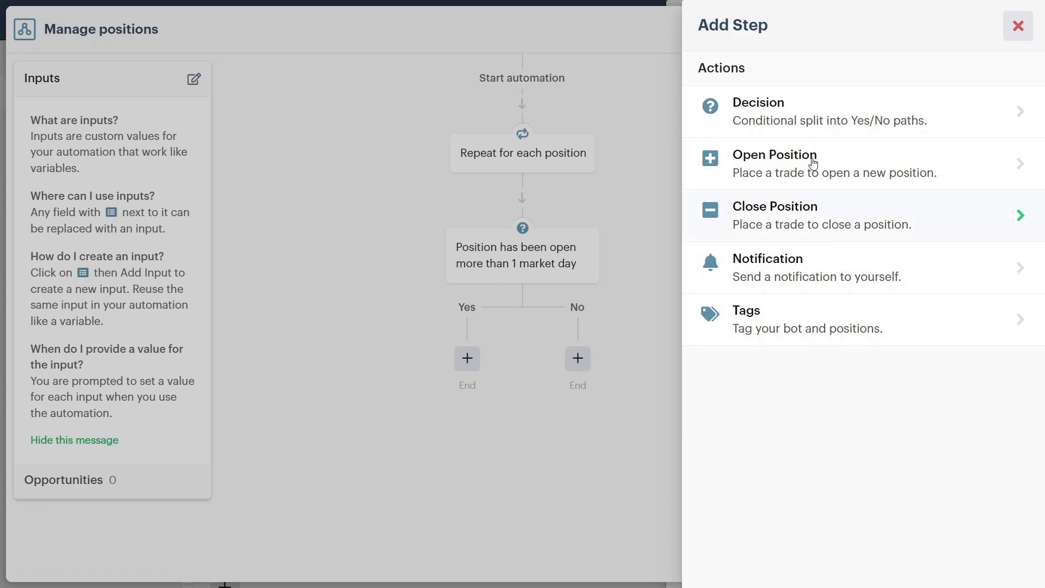
pyautogui.click(800, 119)
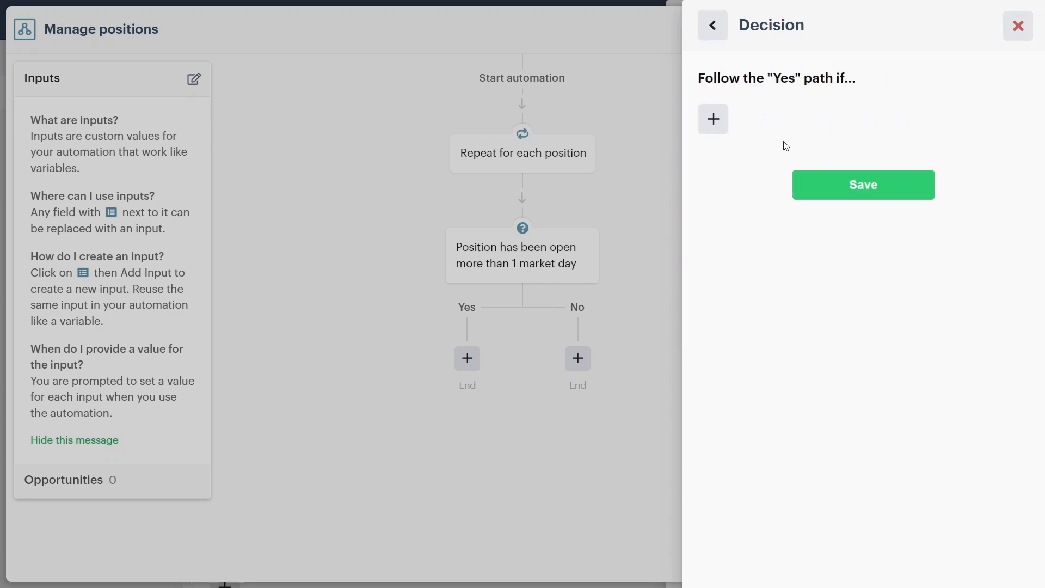
pyautogui.click(714, 119)
pyautogui.scroll(-5, 871, 261)
pyautogui.scroll(-15, 878, 276)
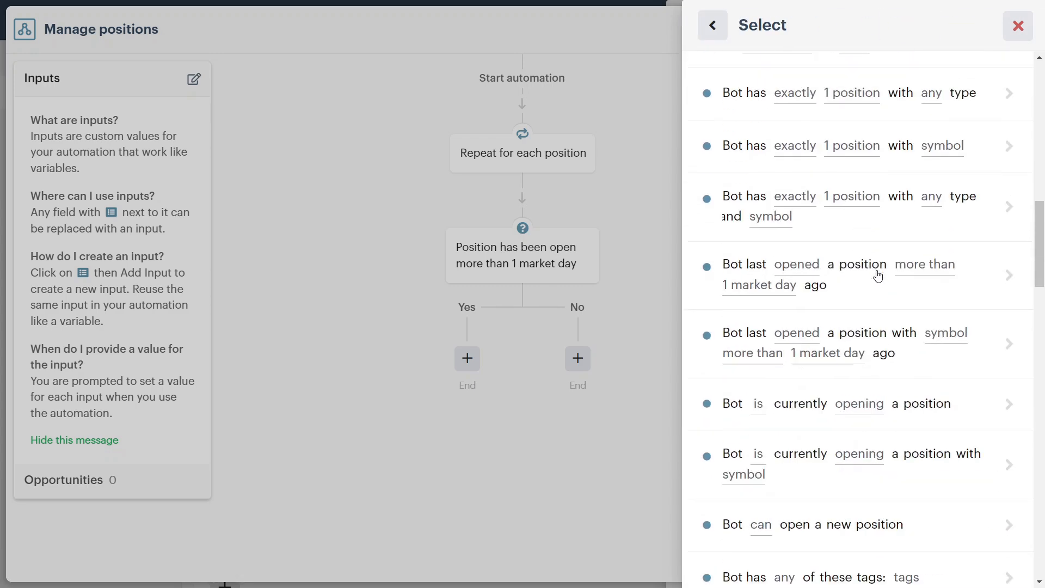
pyautogui.scroll(-1, 878, 276)
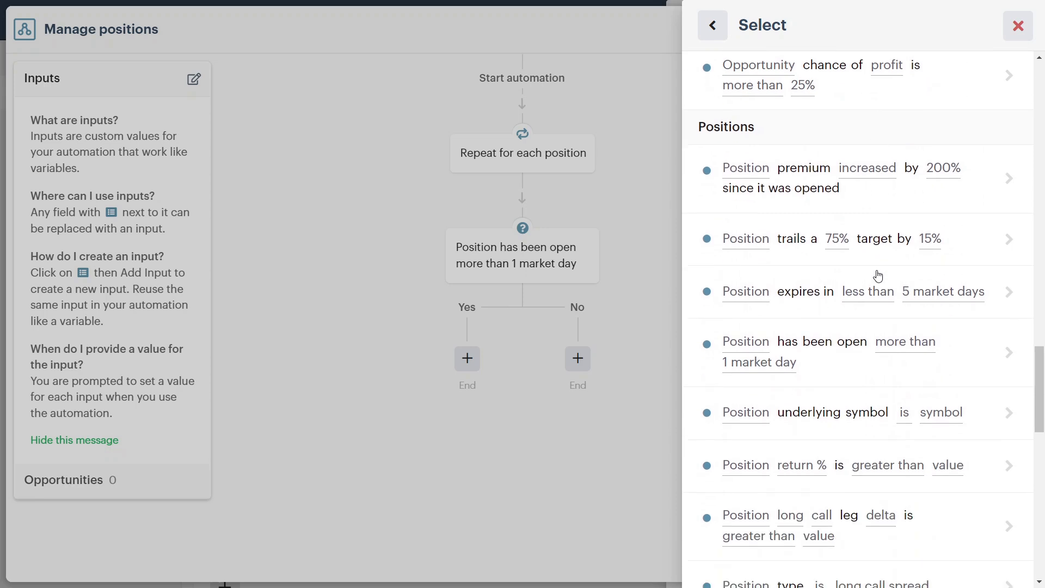
pyautogui.click(806, 296)
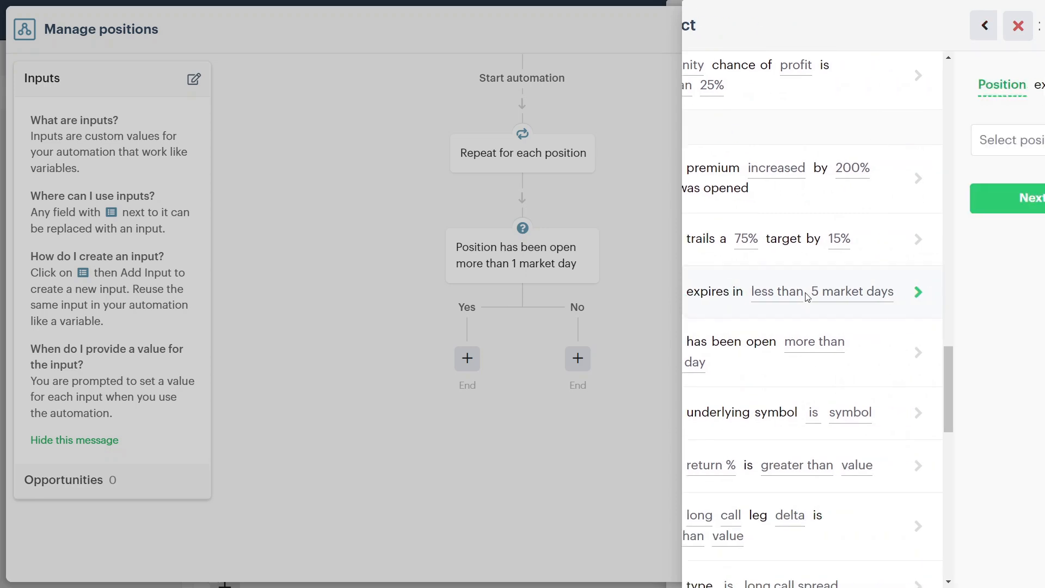
# Set the condition to the loop's Position expiring in less than 2 market days, and save the decision
pyautogui.click(794, 143)
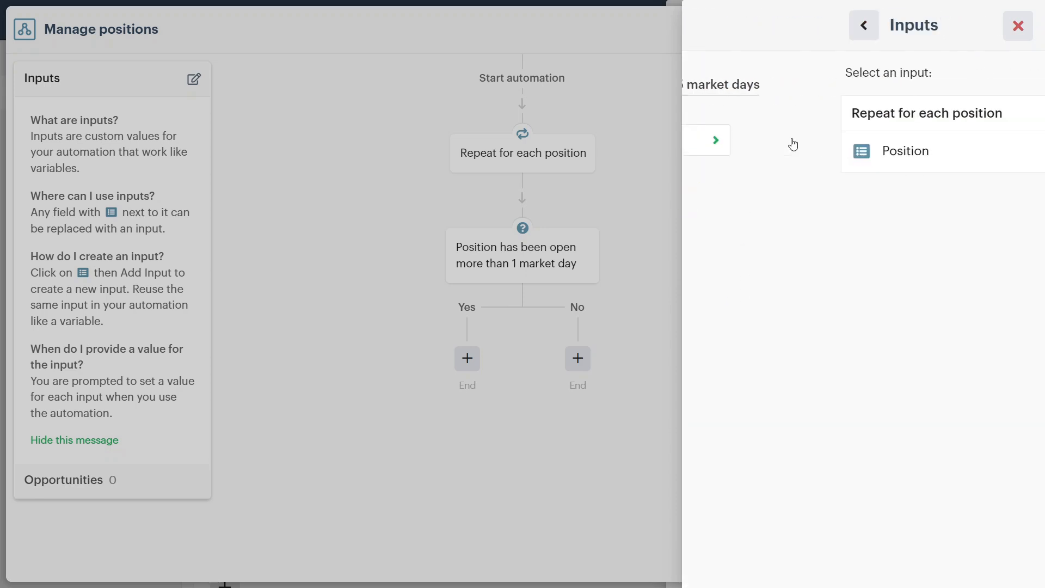
pyautogui.click(790, 152)
pyautogui.click(793, 186)
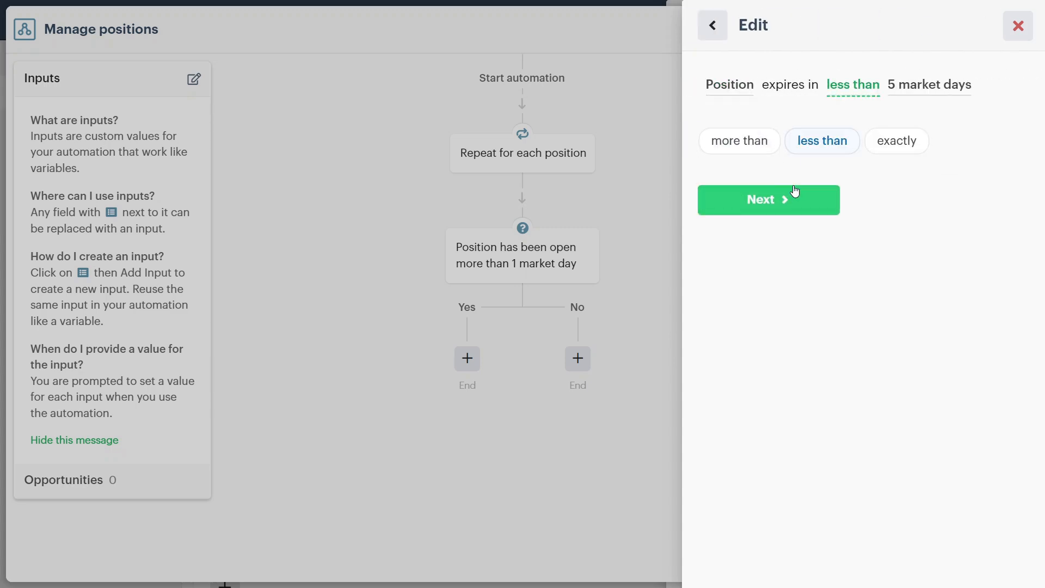
pyautogui.click(795, 191)
pyautogui.click(783, 139)
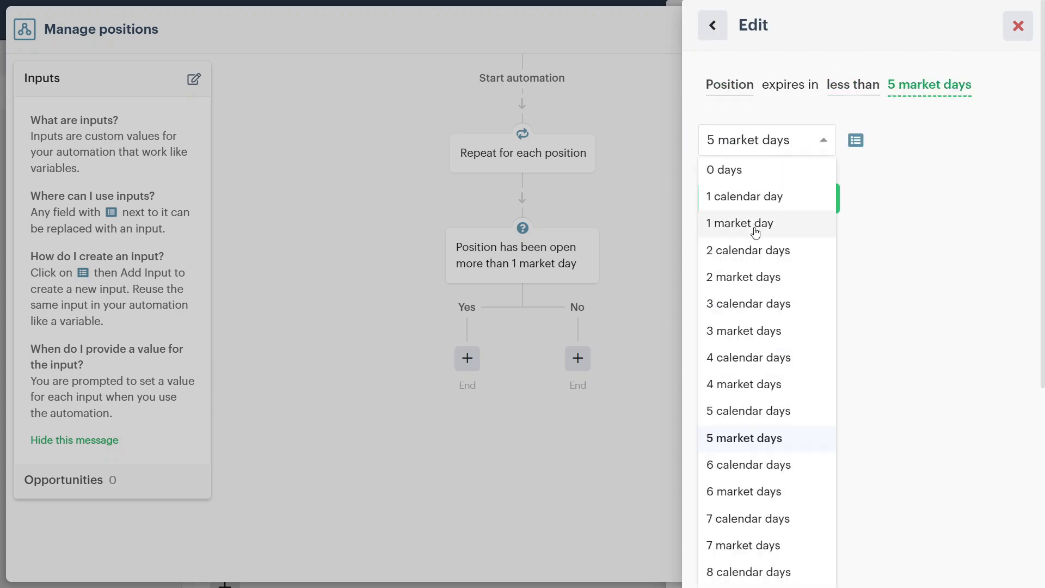
pyautogui.click(754, 277)
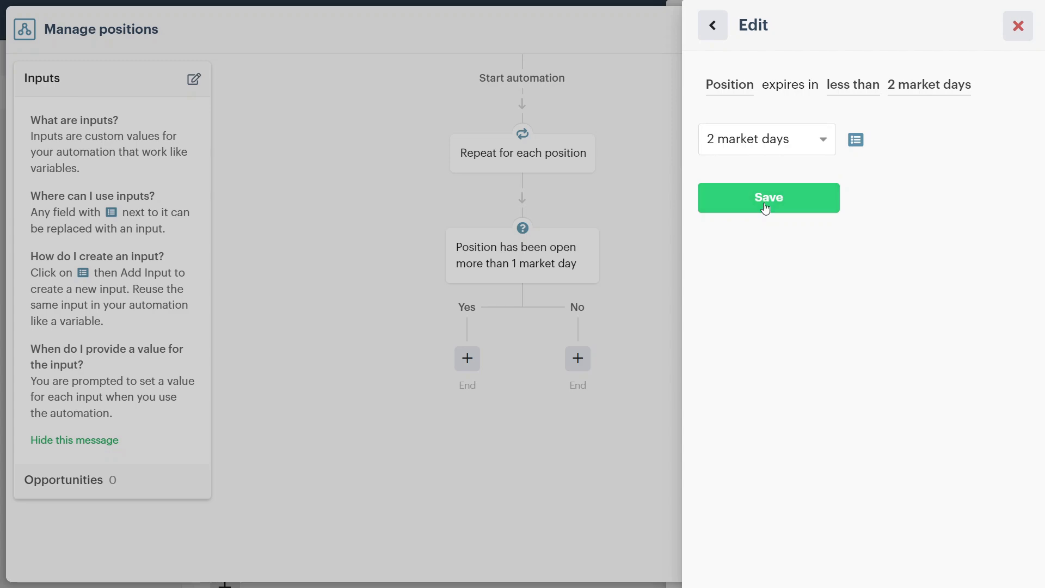
pyautogui.click(765, 209)
pyautogui.click(836, 219)
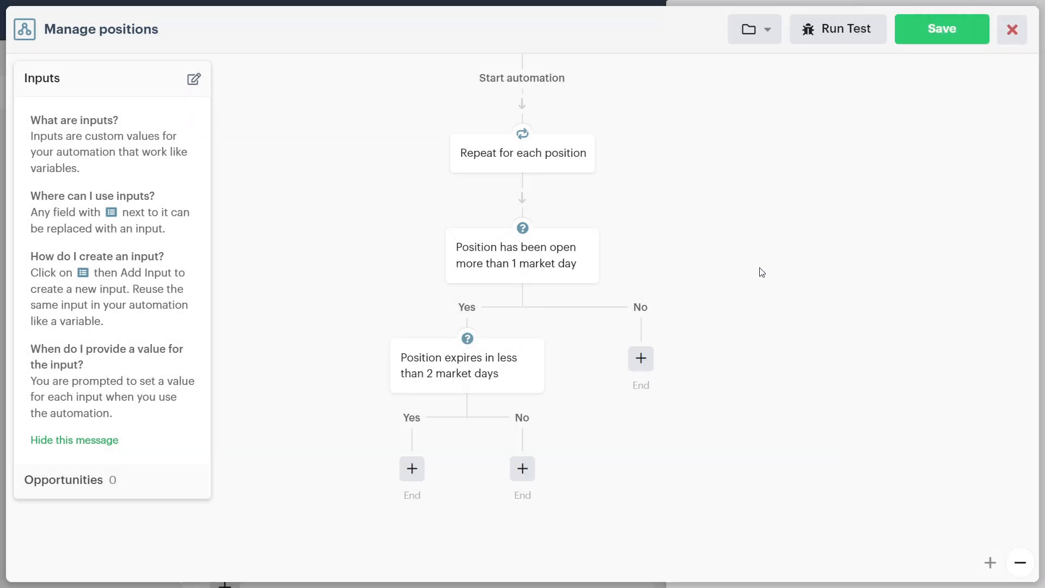
# Add a Close Position action for the loop's Position on the expiration decision's Yes path, keeping the price at 100% of bid/ask
pyautogui.click(414, 472)
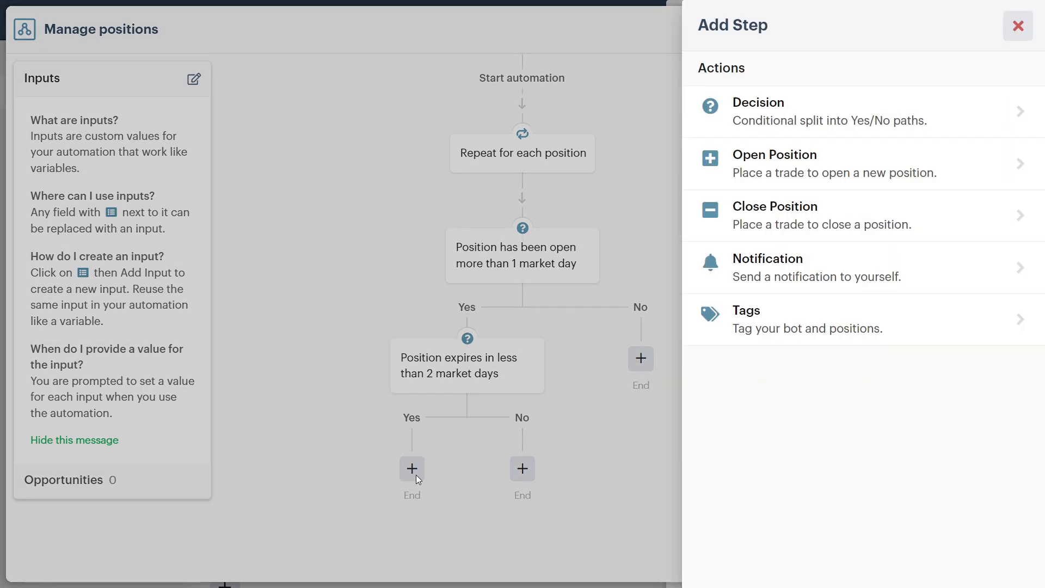
pyautogui.click(793, 230)
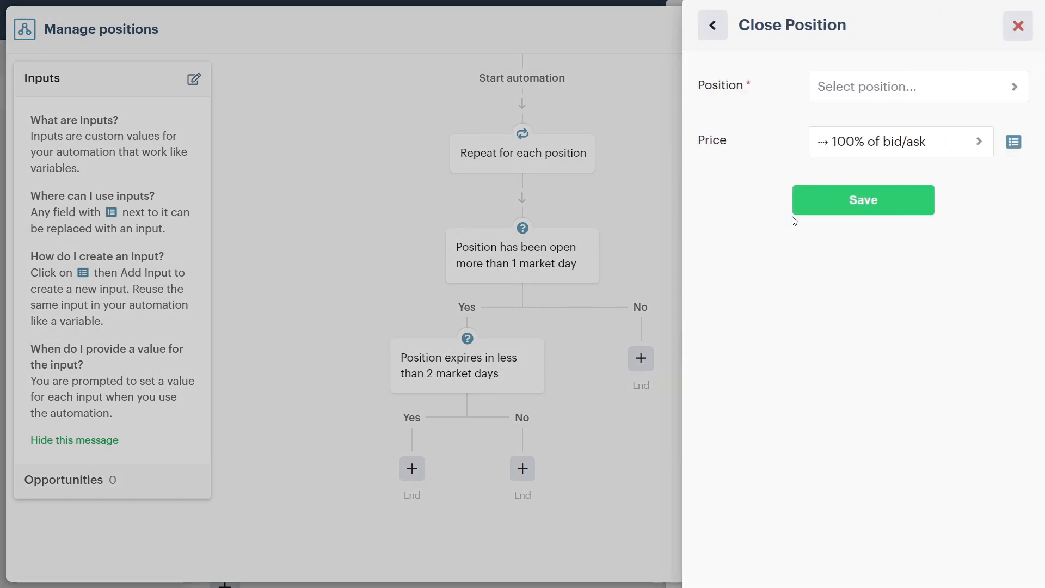
pyautogui.click(913, 90)
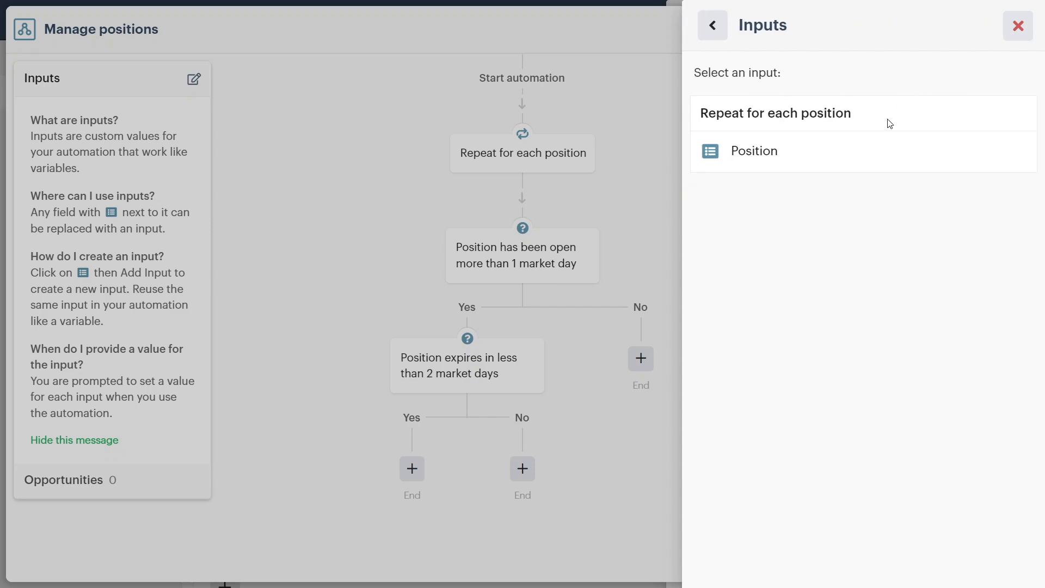
pyautogui.click(862, 155)
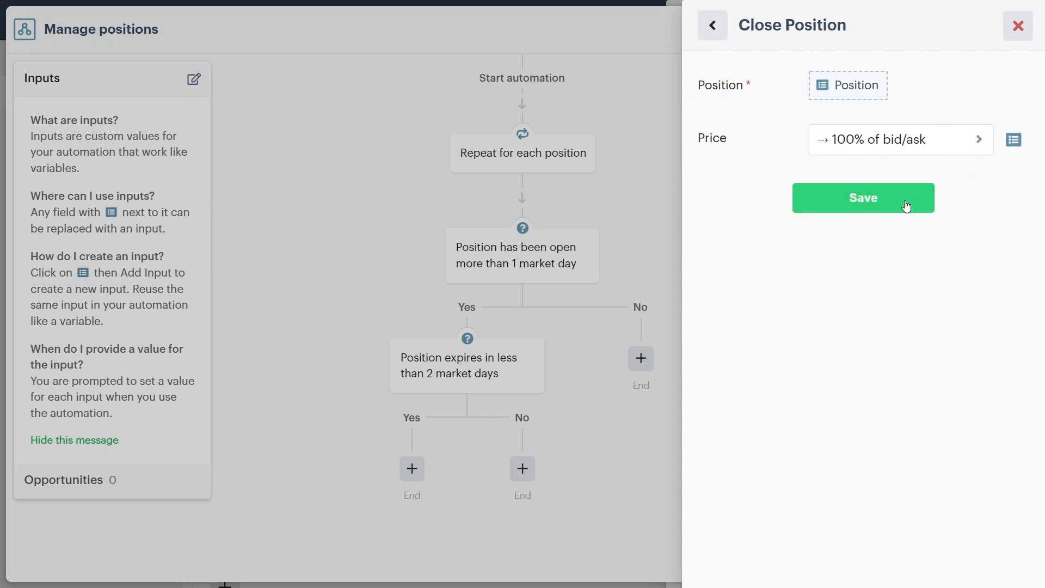
pyautogui.click(906, 206)
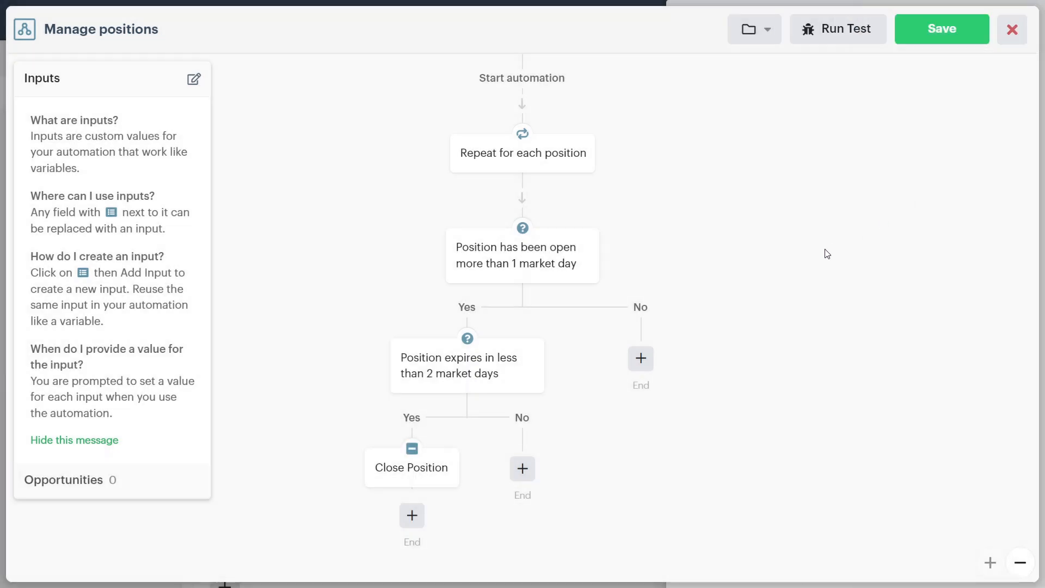
# Start a decision on the expiration check's No path, using the position type condition
pyautogui.click(519, 472)
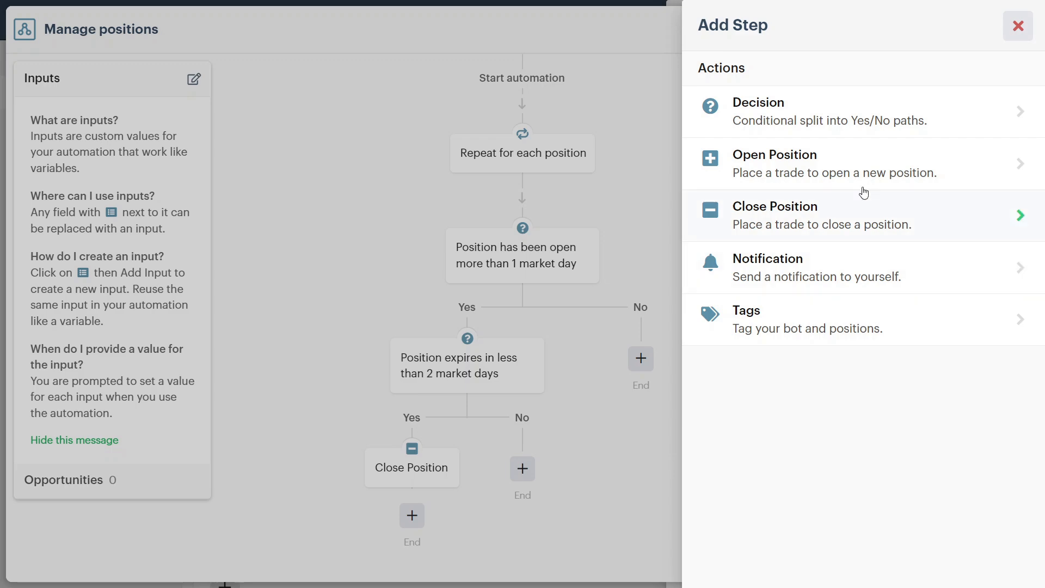
pyautogui.click(833, 121)
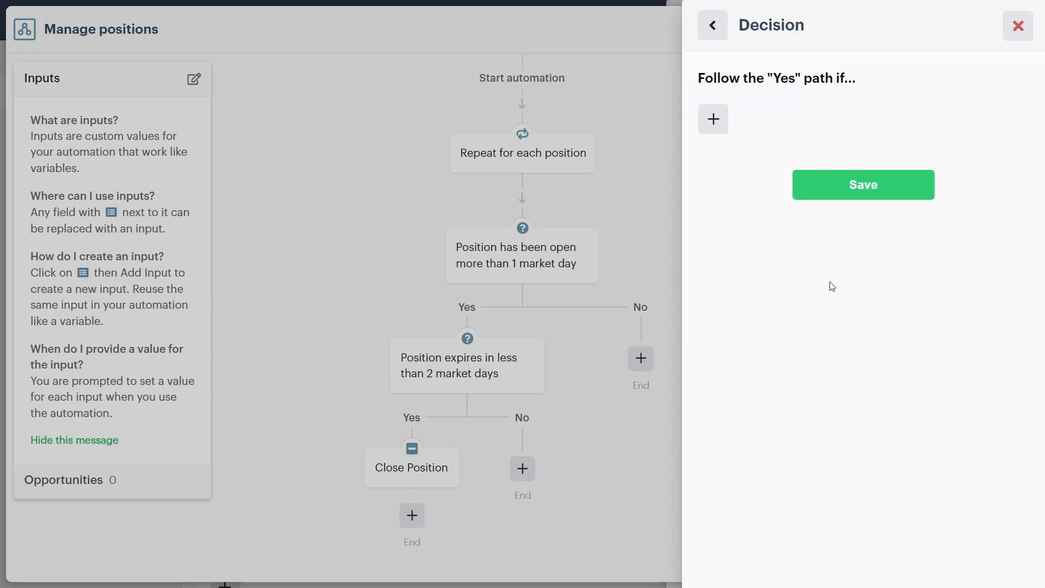
pyautogui.click(713, 121)
pyautogui.scroll(-15, 941, 261)
pyautogui.scroll(-7, 936, 289)
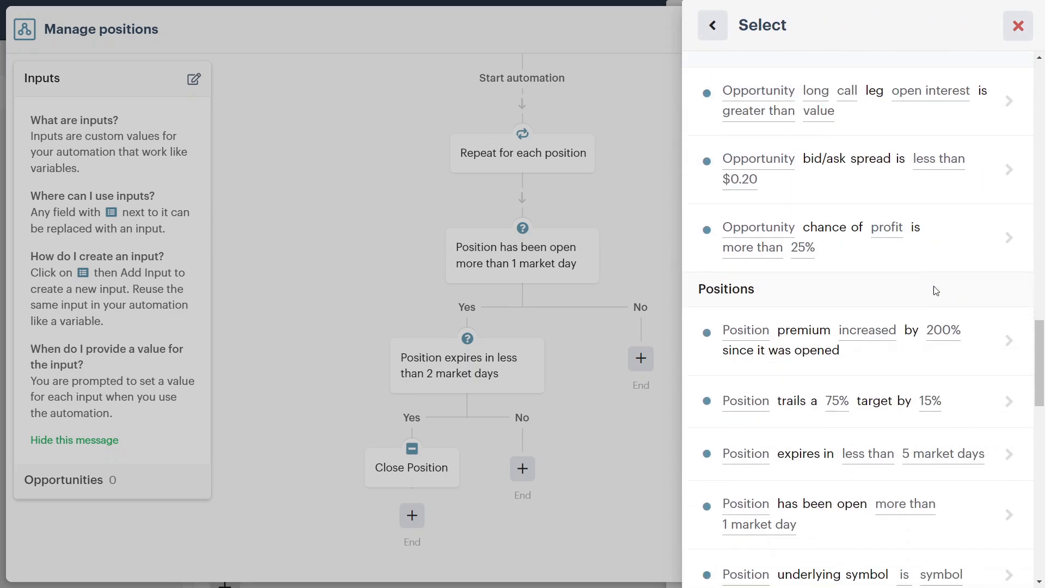
pyautogui.scroll(-2, 928, 302)
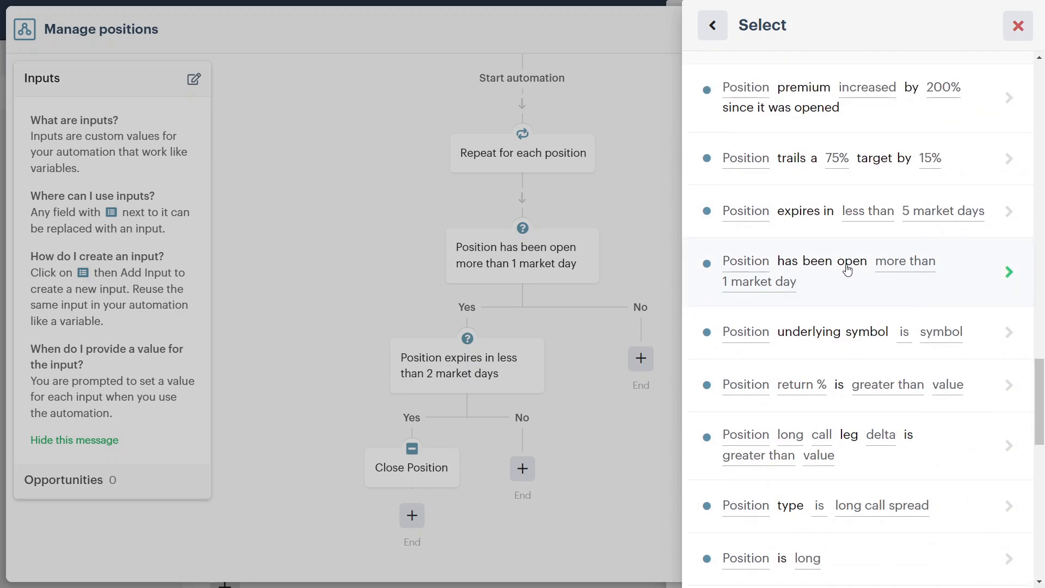
pyautogui.scroll(-2, 847, 274)
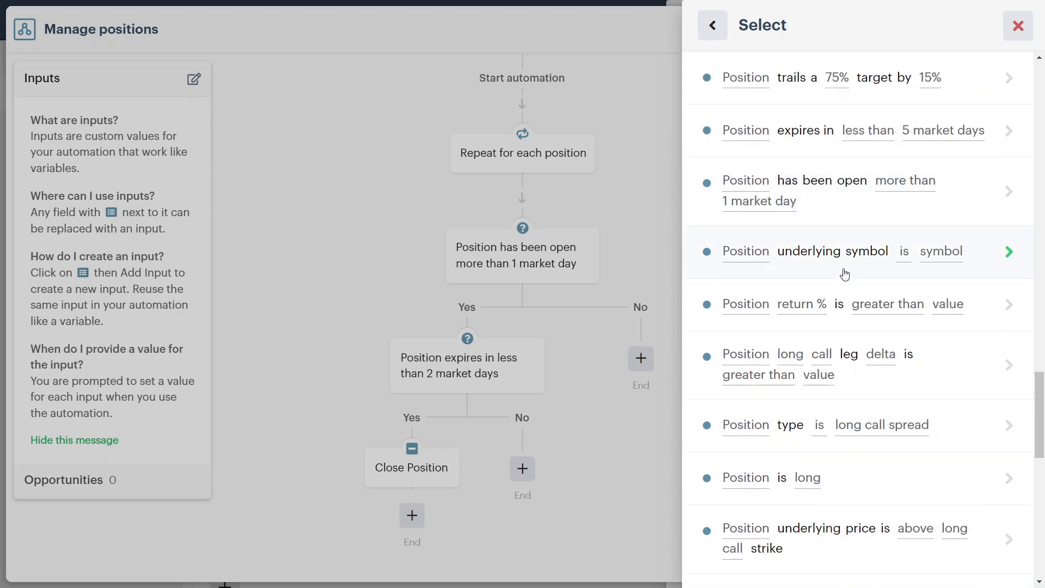
pyautogui.click(807, 438)
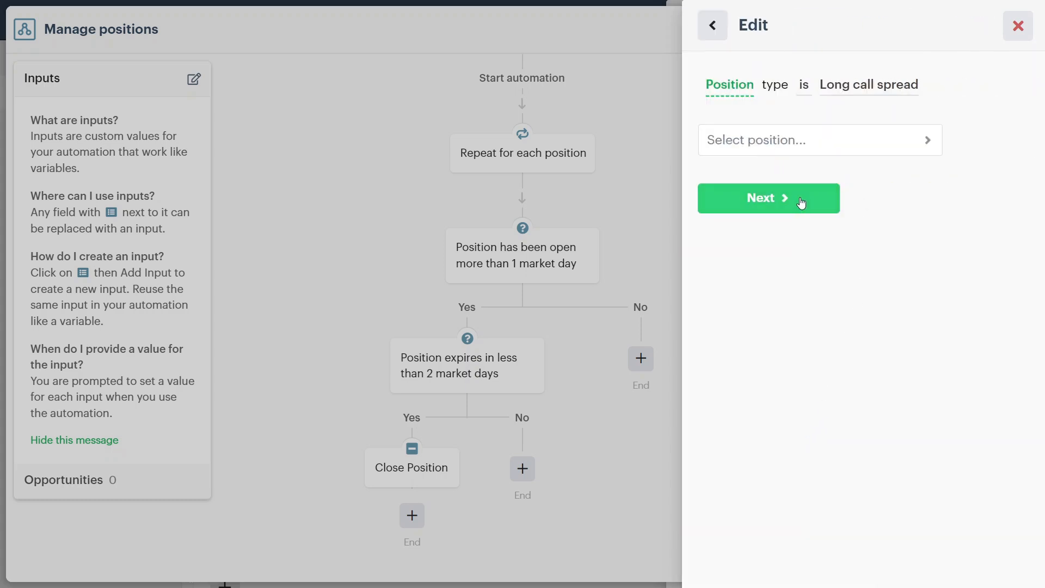
# Set the condition to the loop's Position type is Short put spread, and save the decision
pyautogui.click(792, 147)
pyautogui.click(798, 157)
pyautogui.click(788, 200)
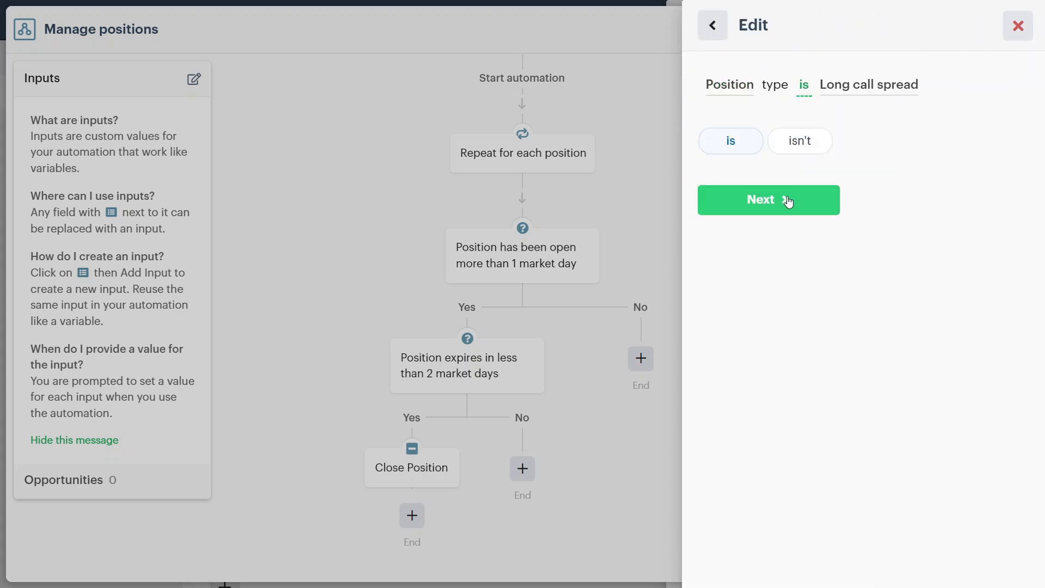
pyautogui.click(789, 200)
pyautogui.click(792, 140)
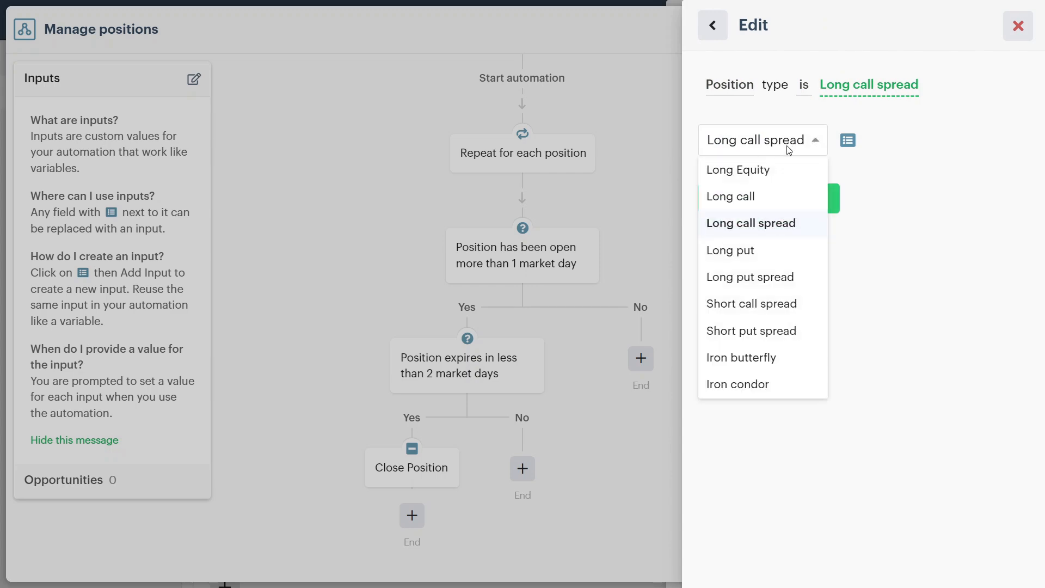
pyautogui.click(762, 330)
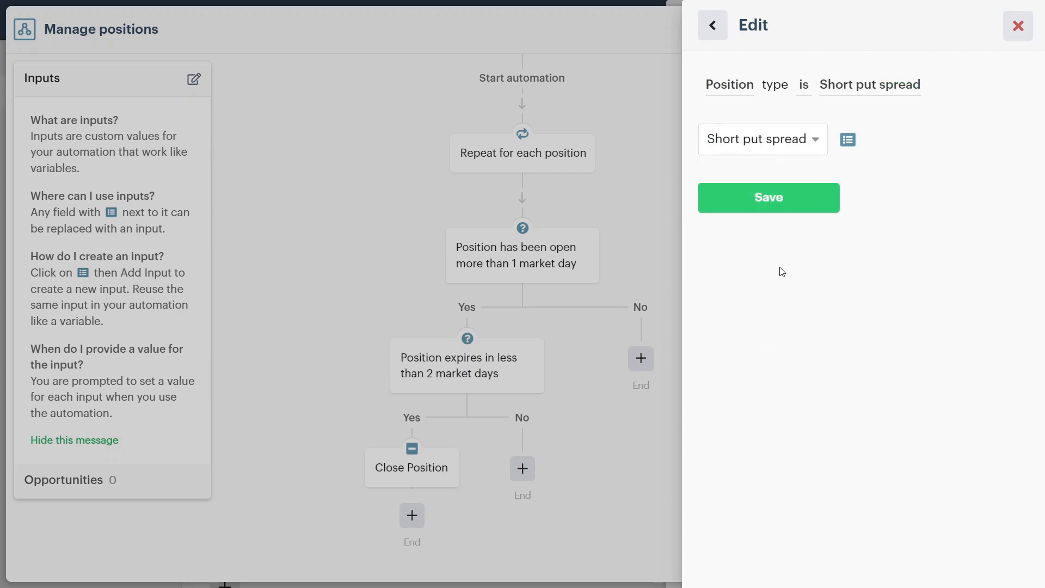
pyautogui.click(789, 201)
pyautogui.click(814, 238)
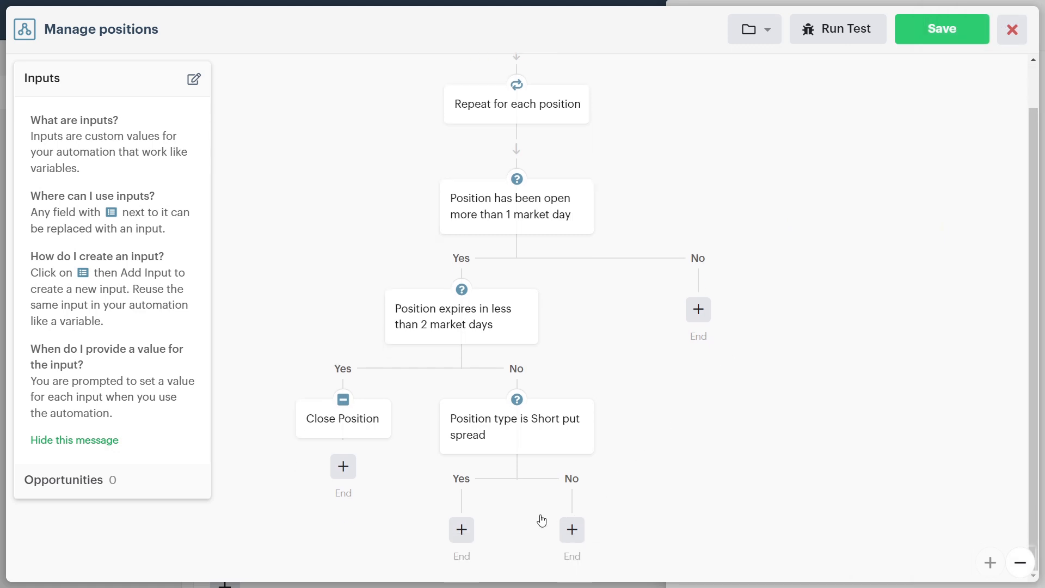
# Start a decision on the Yes path of the Short put spread check, using the position premium change condition
pyautogui.click(462, 530)
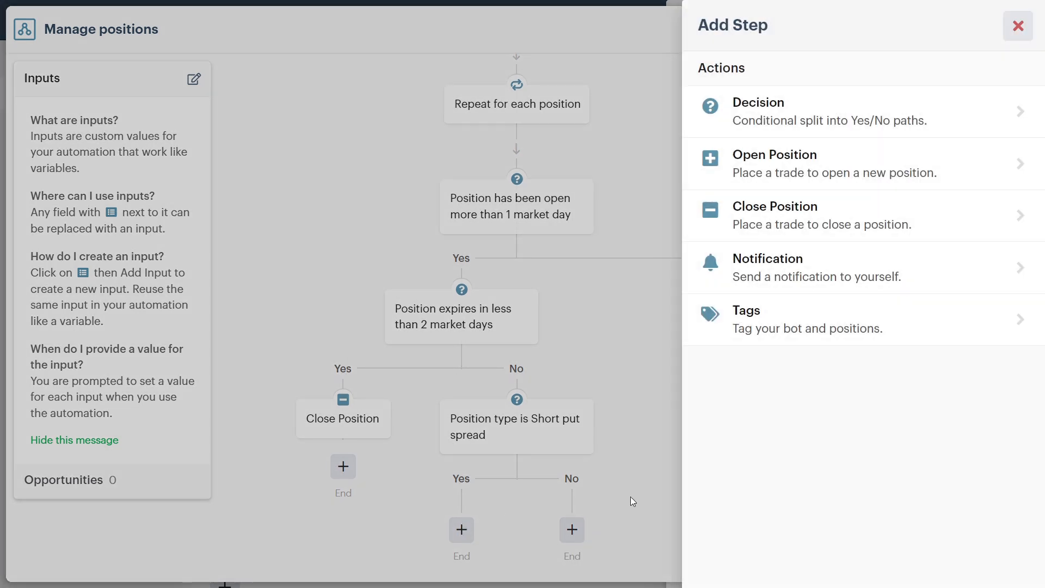
pyautogui.click(800, 124)
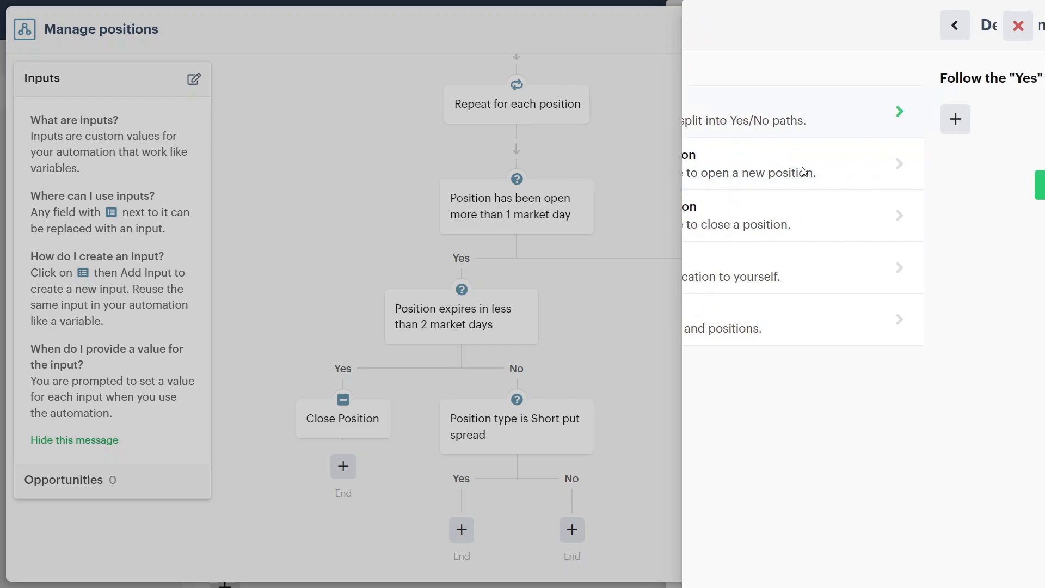
pyautogui.click(713, 123)
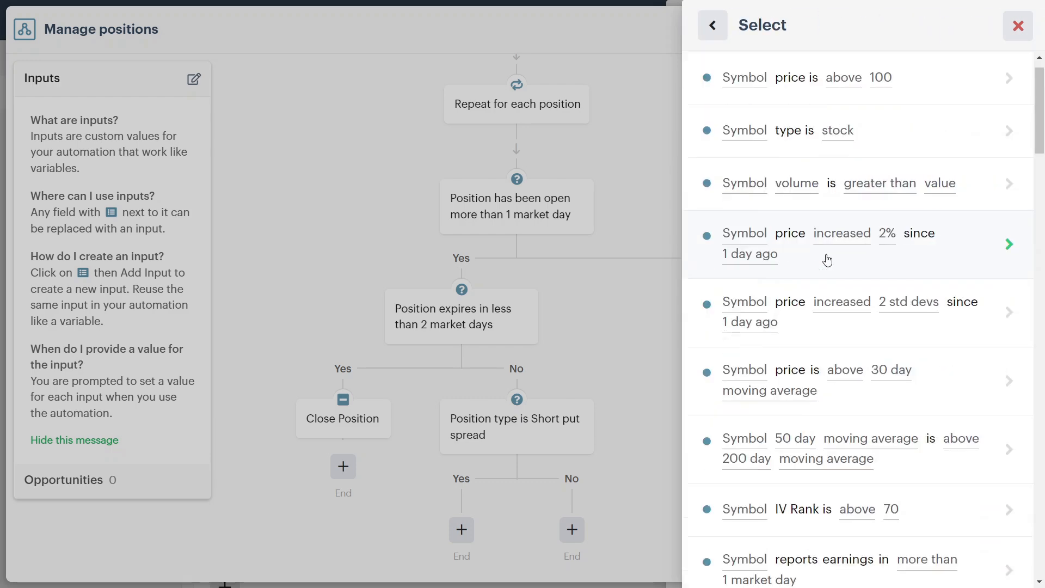
pyautogui.scroll(-10, 842, 292)
pyautogui.scroll(10, 844, 362)
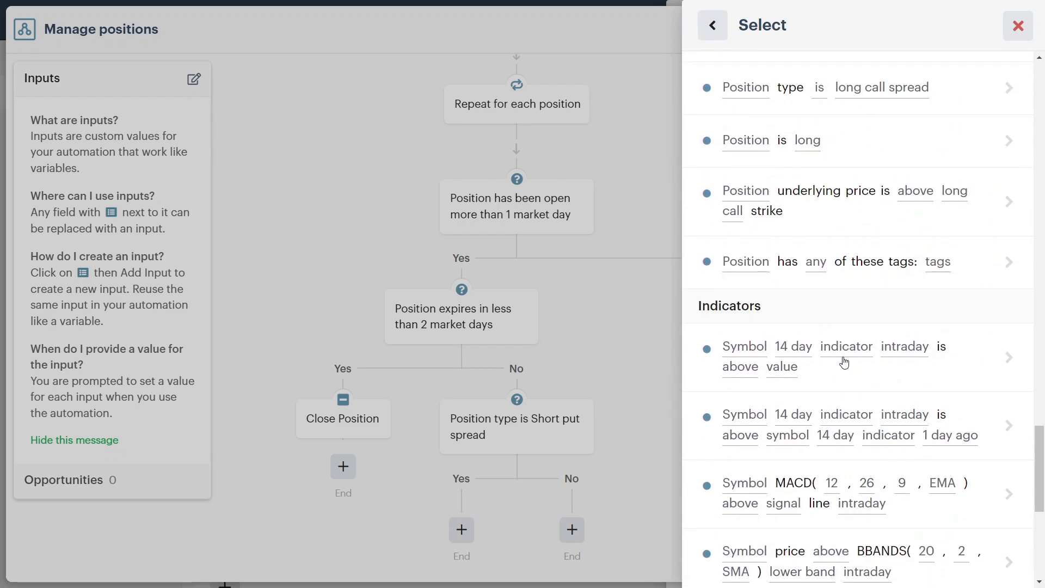
pyautogui.scroll(5, 844, 362)
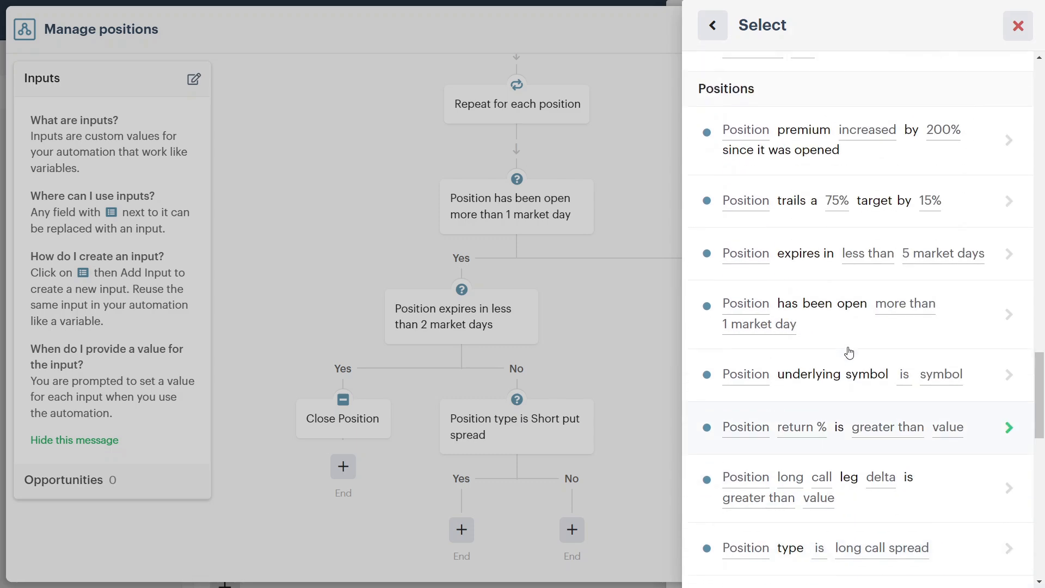
pyautogui.click(910, 173)
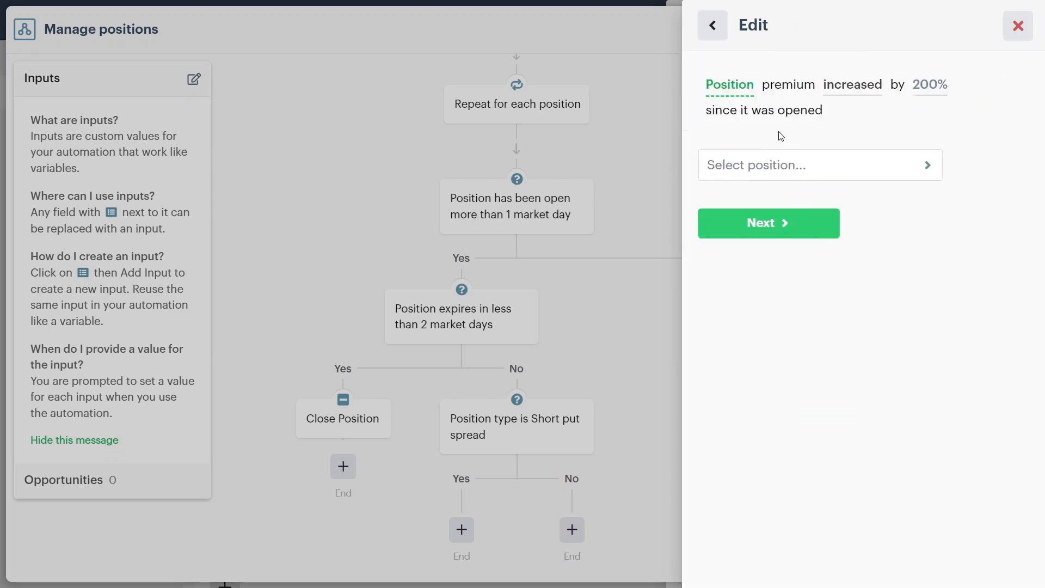
# Set the condition to the loop's Position premium decreased by 50% since it was opened, and save the decision
pyautogui.click(782, 172)
pyautogui.click(789, 156)
pyautogui.click(790, 223)
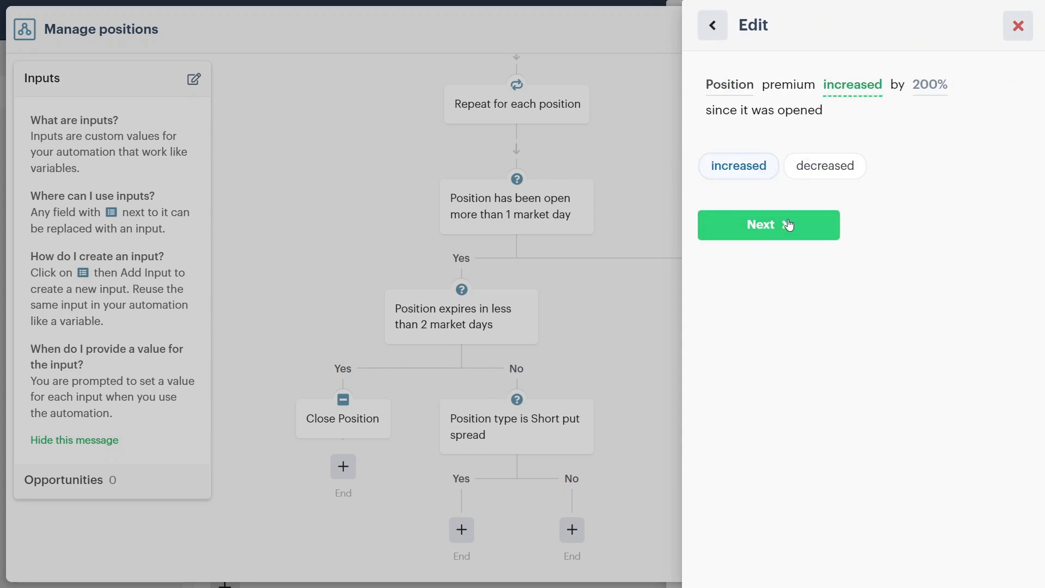
pyautogui.click(817, 170)
pyautogui.click(793, 223)
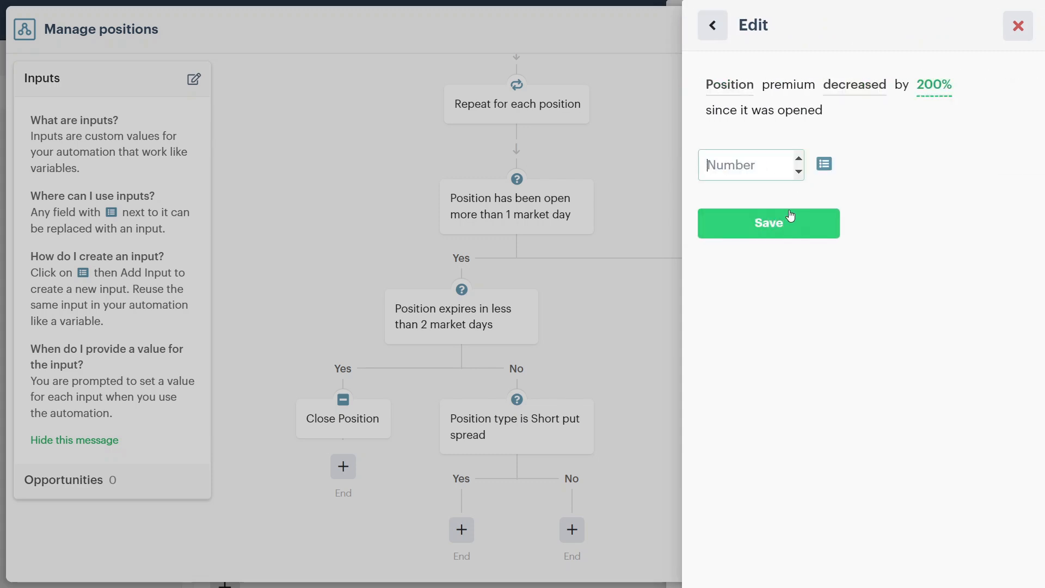
pyautogui.write('50')
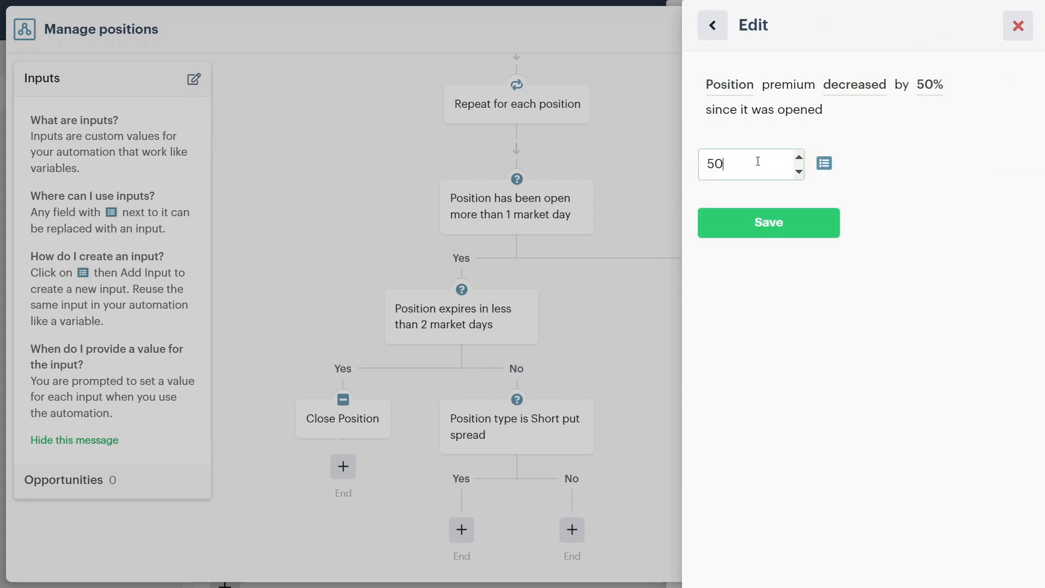
pyautogui.click(763, 219)
pyautogui.click(847, 249)
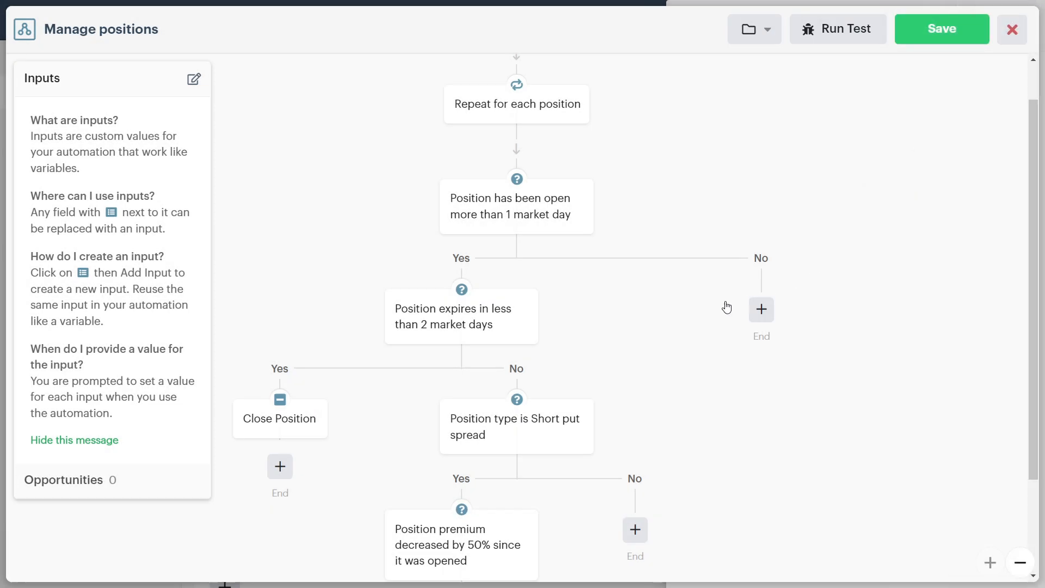
# Add a Close Position action for the loop's Position on the premium-decreased decision's Yes path, keeping the price at 100% of bid/ask
pyautogui.scroll(-2, 726, 307)
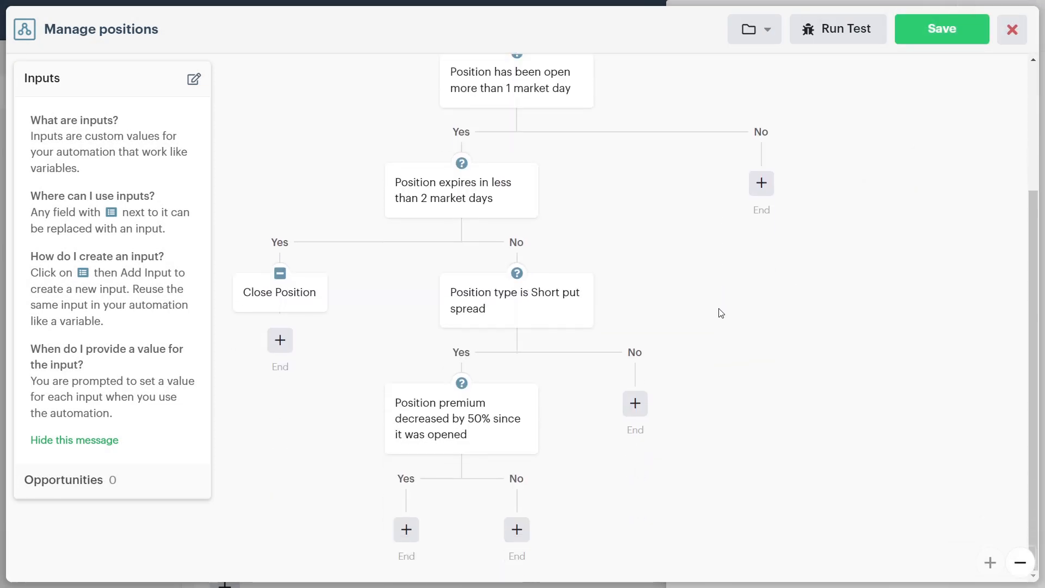
pyautogui.click(406, 530)
pyautogui.click(844, 231)
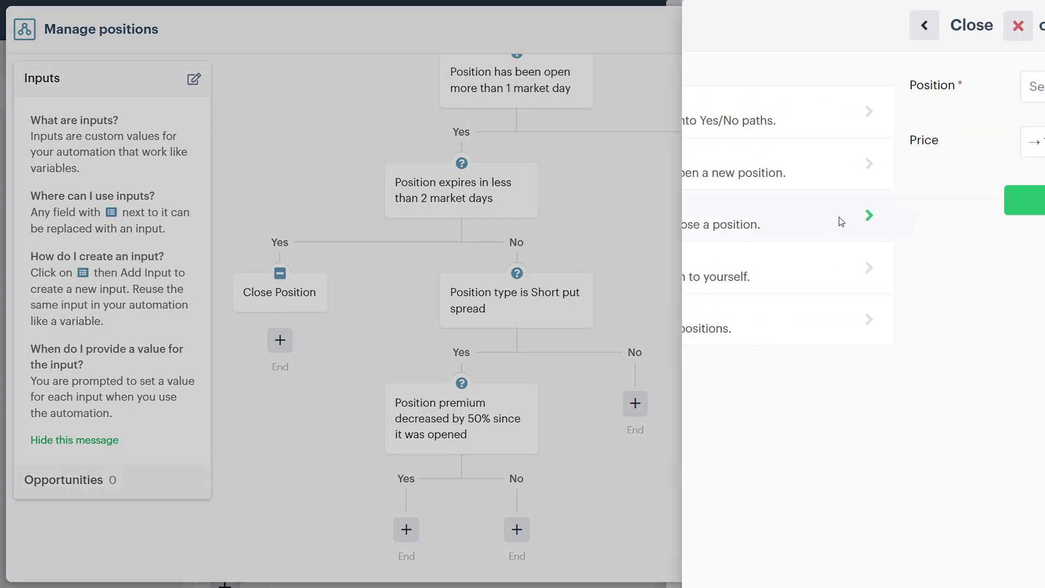
pyautogui.click(888, 96)
pyautogui.click(866, 150)
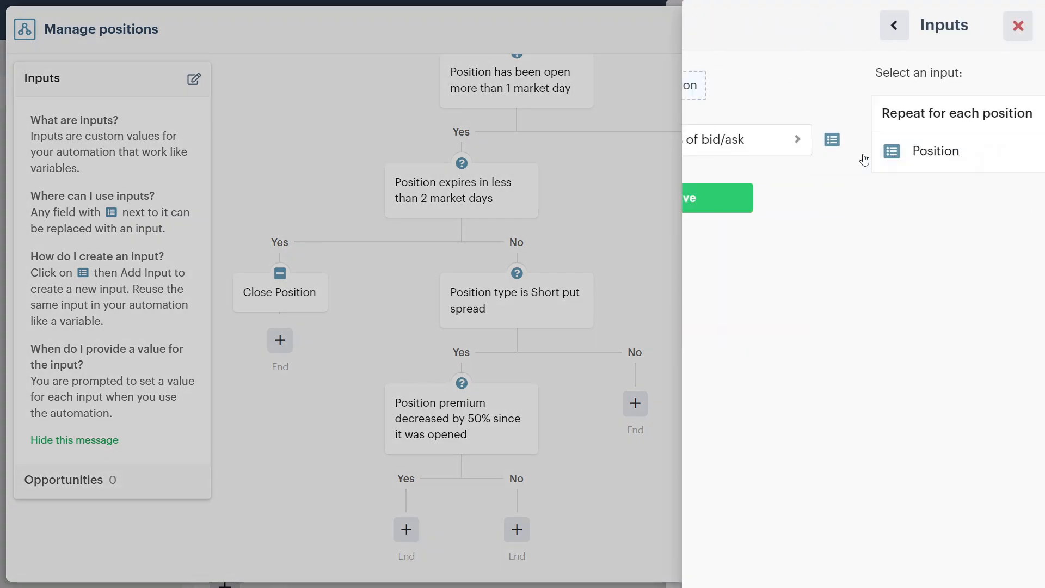
pyautogui.click(846, 205)
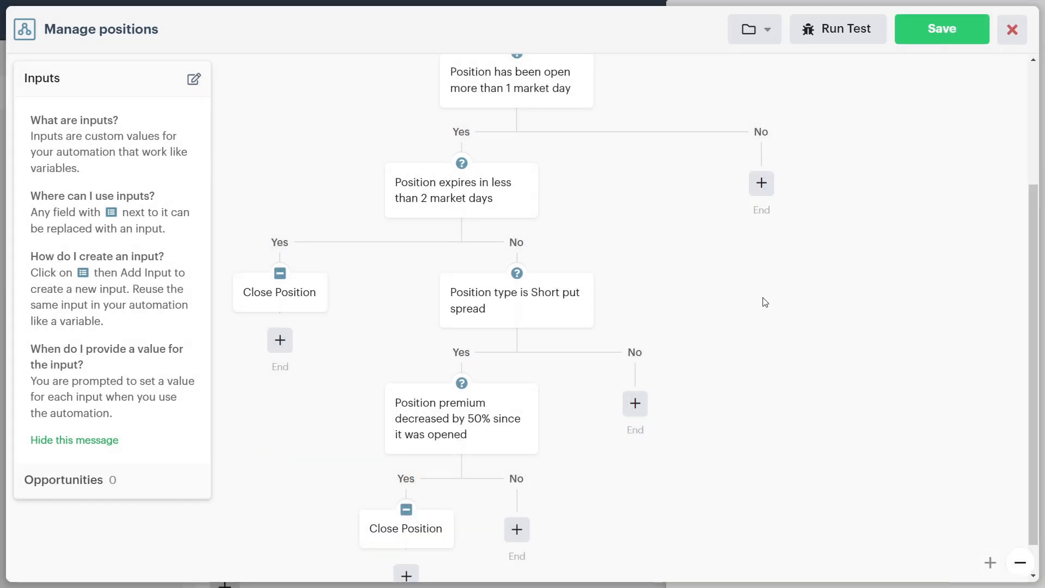
# Start a decision on the No path of the Short put spread check, using the position premium change condition
pyautogui.scroll(-1, 765, 302)
pyautogui.click(635, 368)
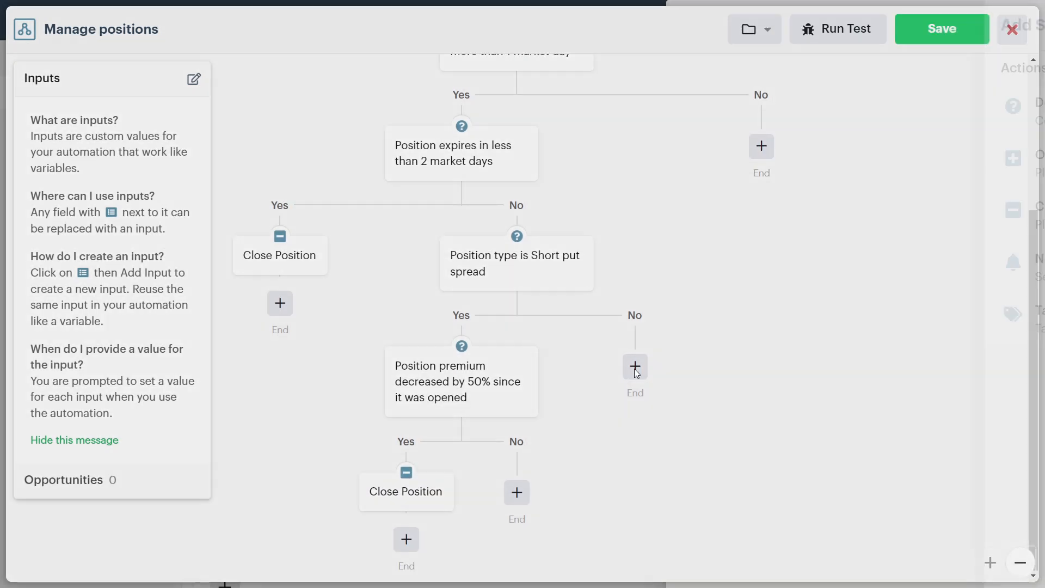
pyautogui.click(858, 125)
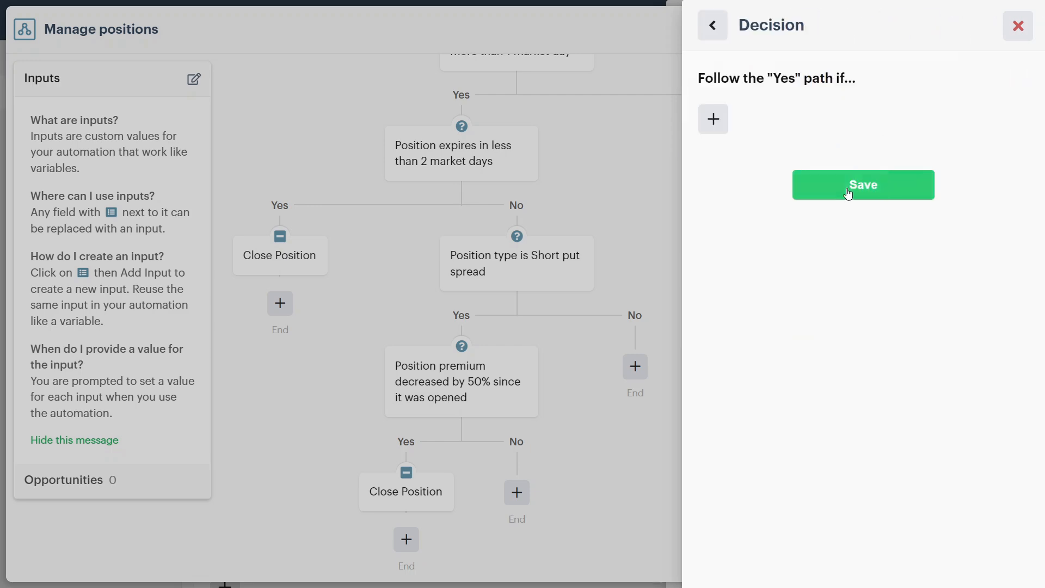
pyautogui.click(713, 118)
pyautogui.scroll(-10, 798, 251)
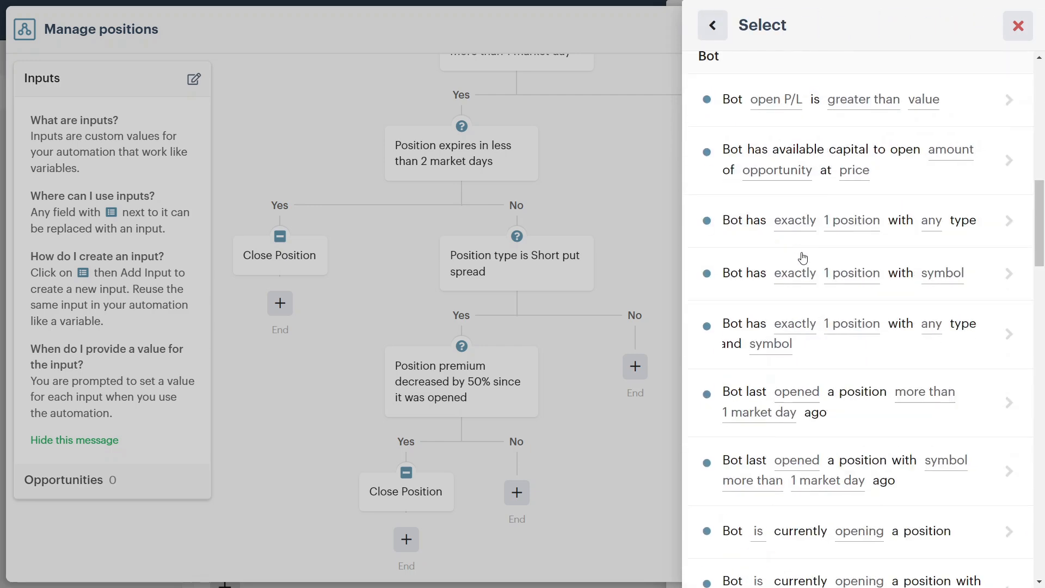
pyautogui.scroll(9, 804, 265)
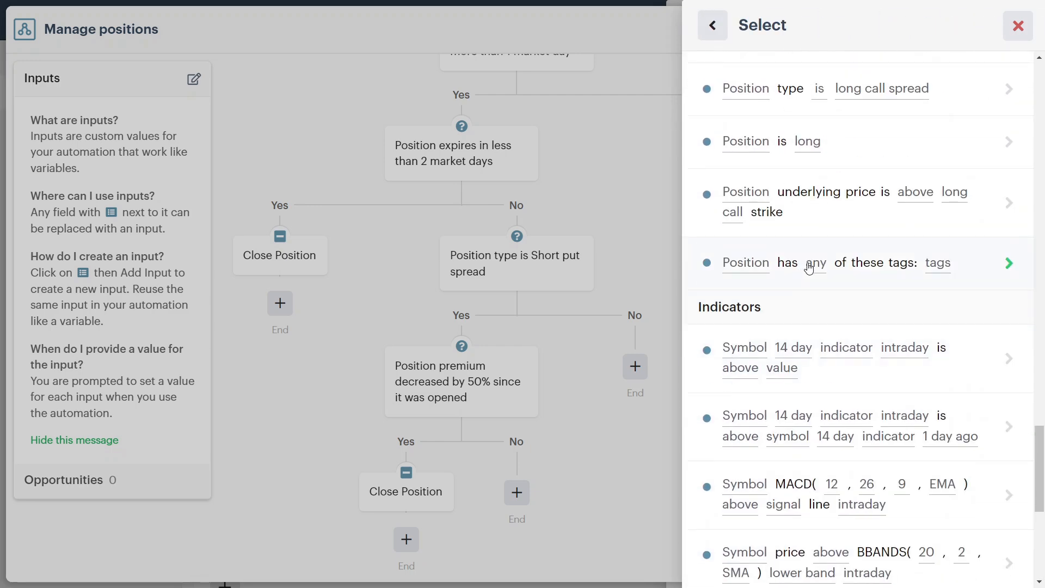
pyautogui.scroll(5, 826, 268)
pyautogui.scroll(2, 844, 218)
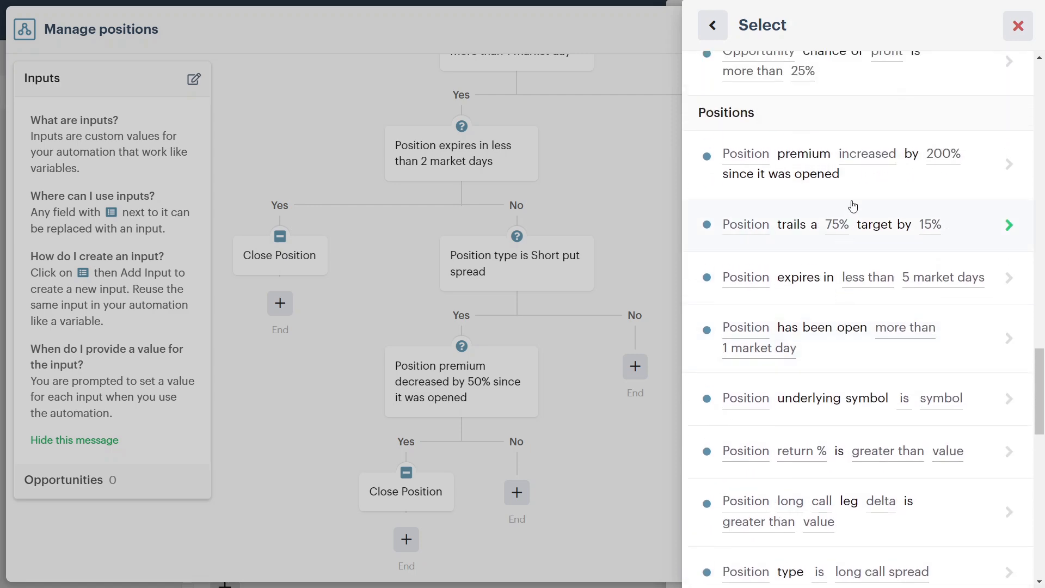
pyautogui.click(850, 188)
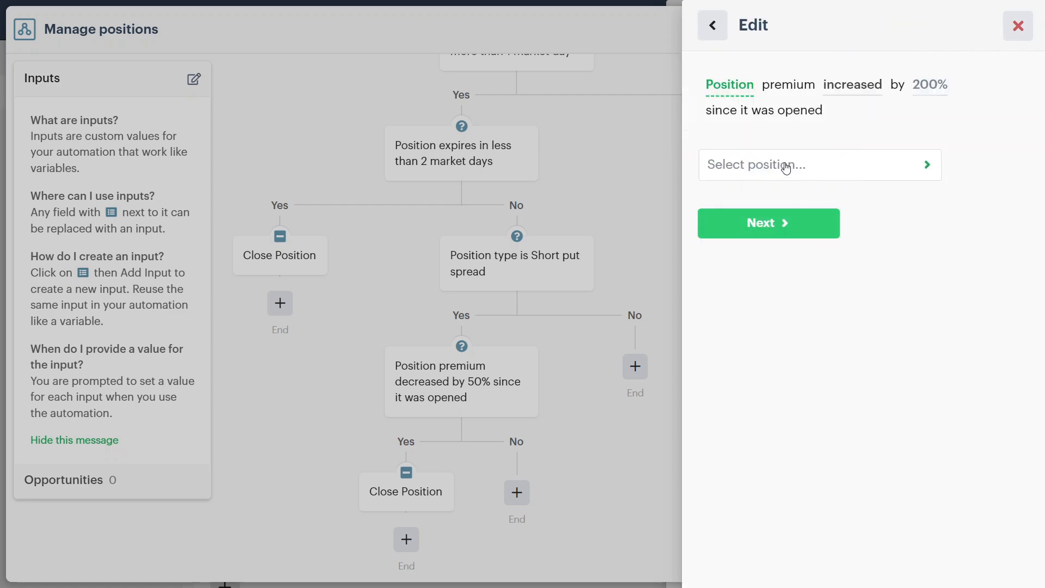
# Set the condition to the loop's Position premium increased by 50% since it was opened, and save the decision
pyautogui.click(786, 166)
pyautogui.click(787, 161)
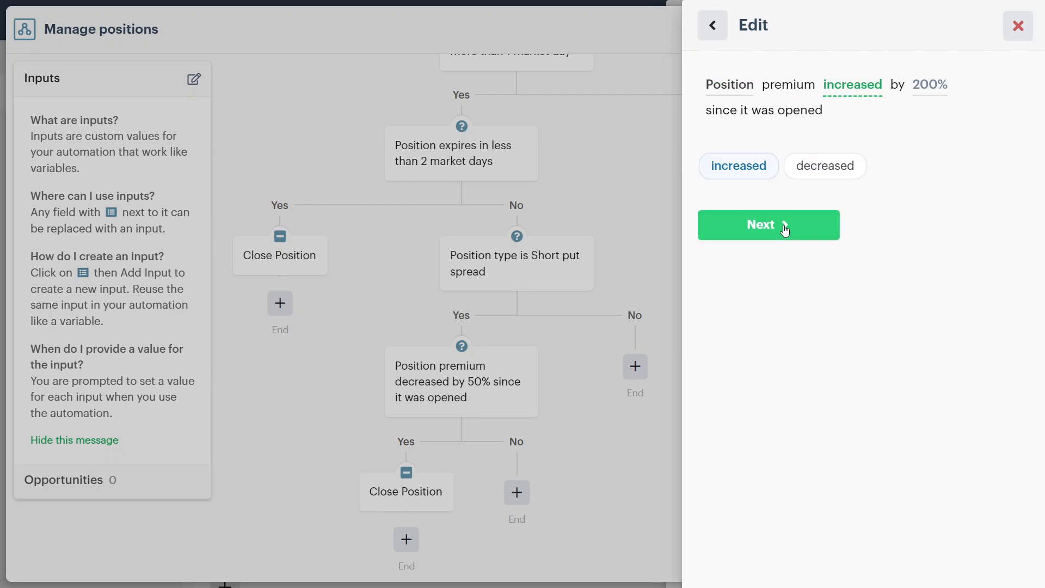
pyautogui.click(785, 228)
pyautogui.click(780, 156)
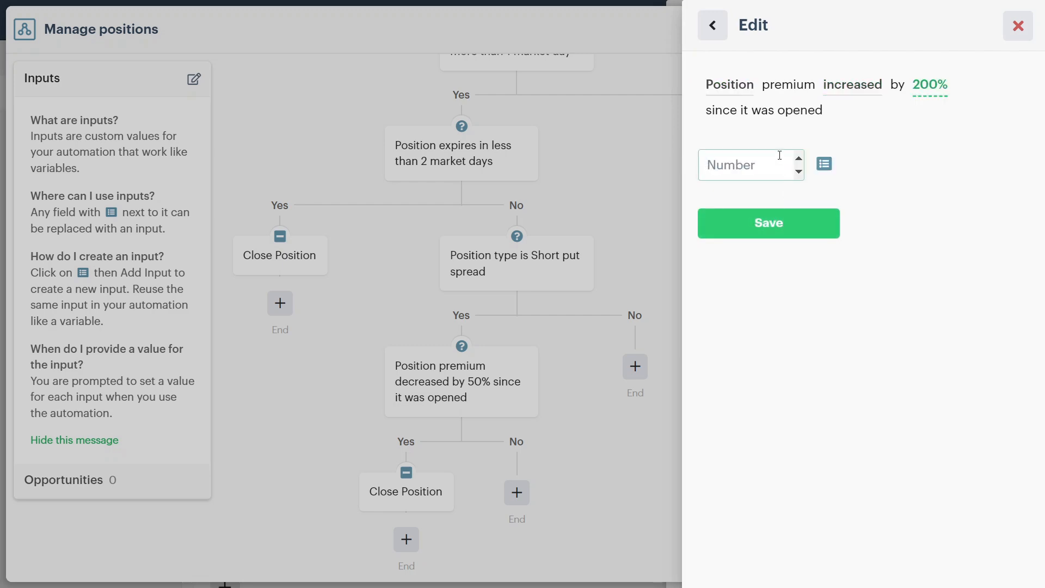
pyautogui.write('50')
pyautogui.click(786, 229)
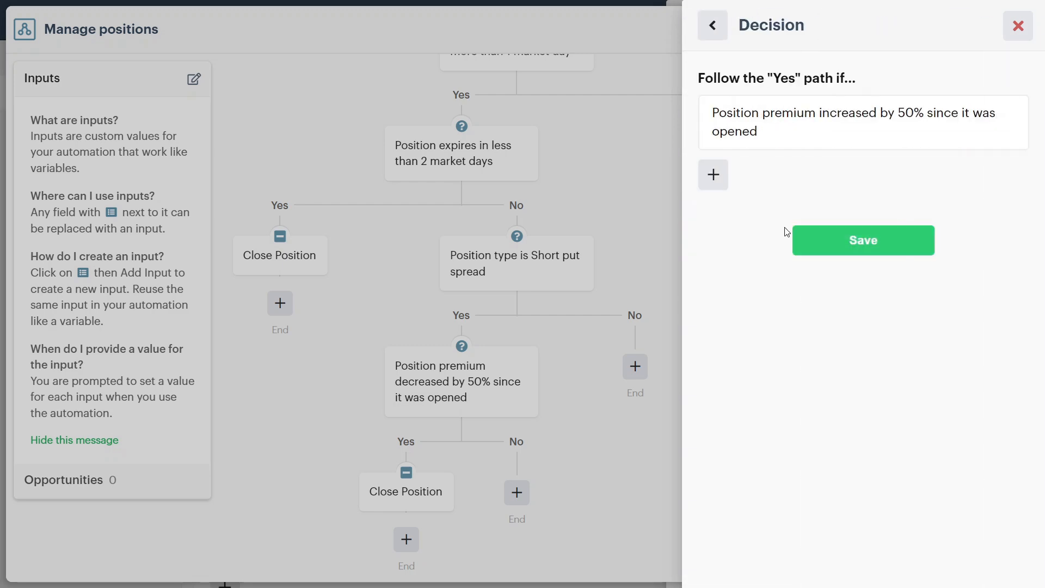
pyautogui.click(817, 242)
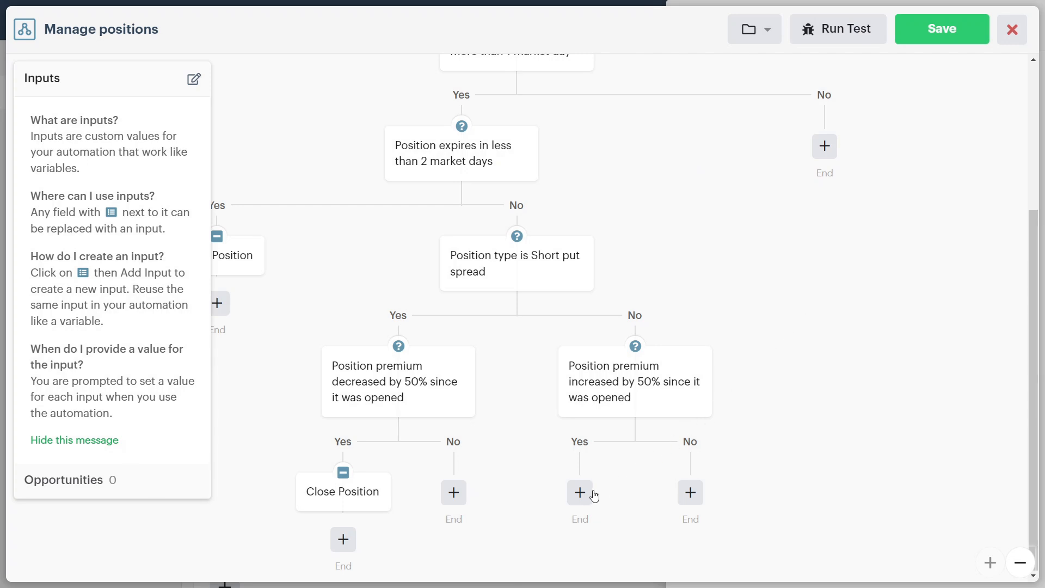
# Add a Close Position action for the loop's Position on the premium-increased decision's Yes path, keeping the price at 100% of bid/ask
pyautogui.click(581, 493)
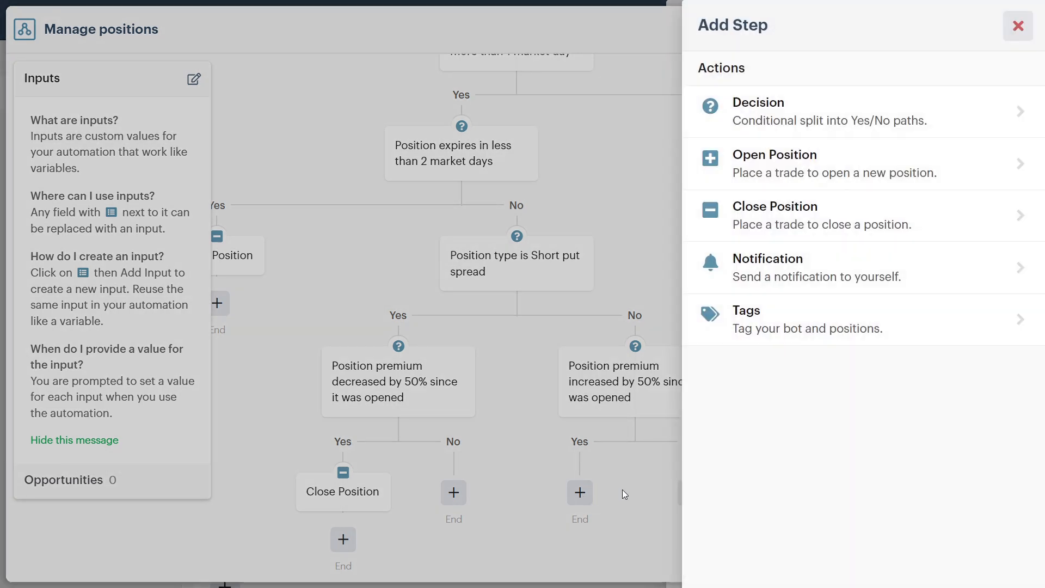
pyautogui.click(844, 226)
pyautogui.click(826, 93)
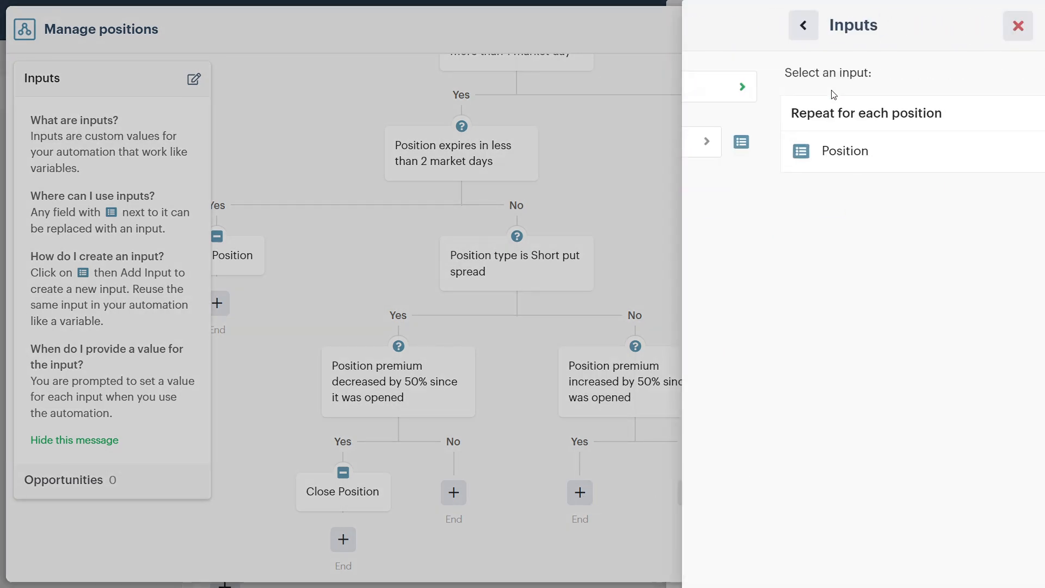
pyautogui.click(831, 160)
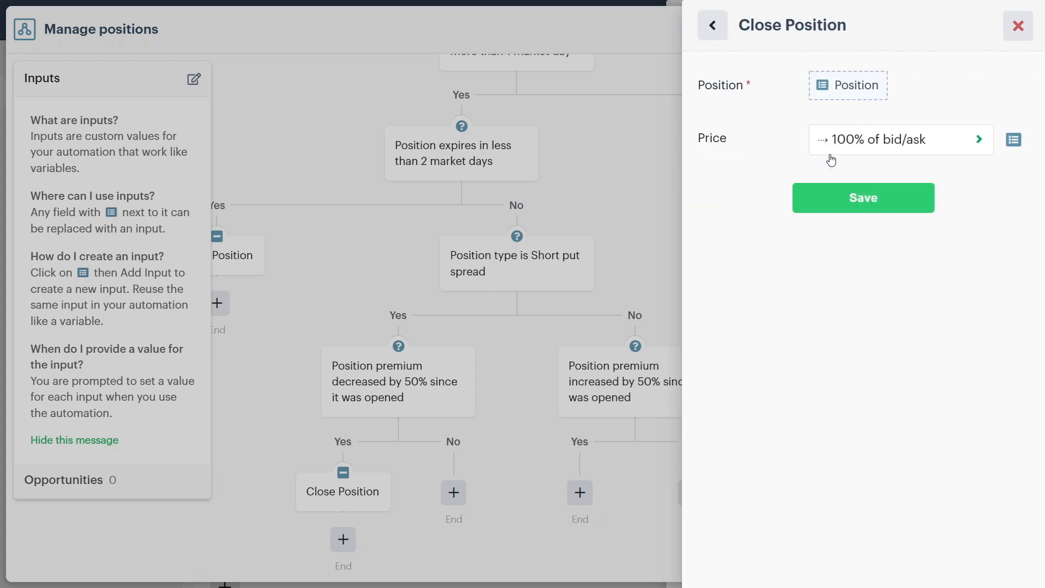
pyautogui.click(840, 207)
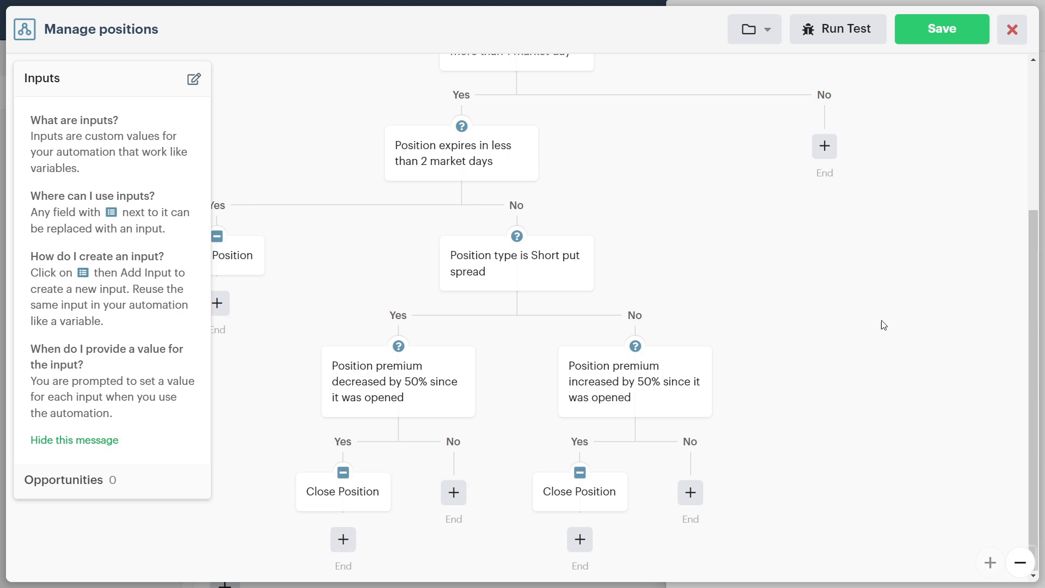
# Save the Manage positions automation and add it to MyFirstBot as a monitor
pyautogui.click(966, 36)
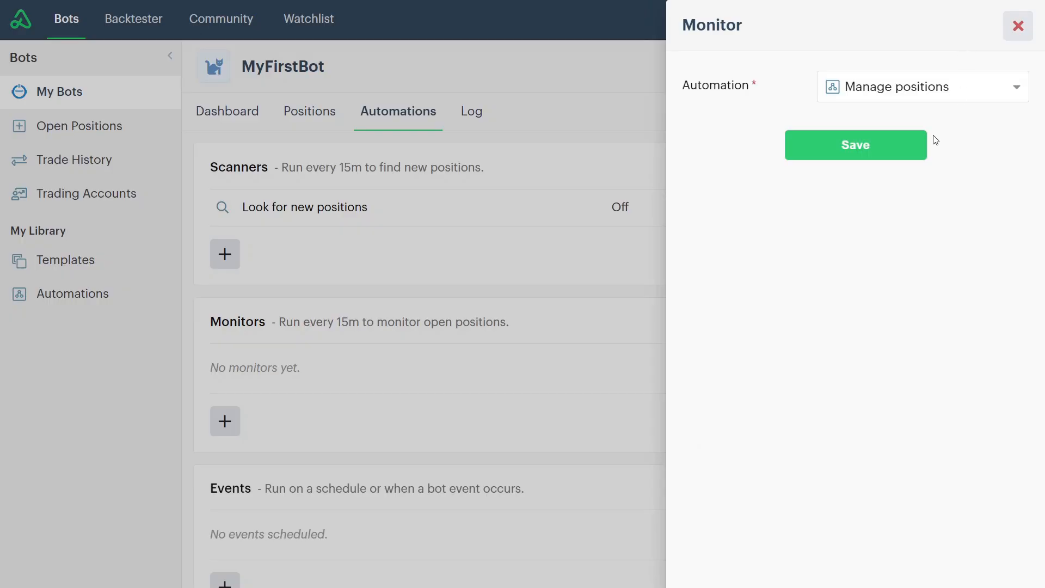
pyautogui.click(896, 147)
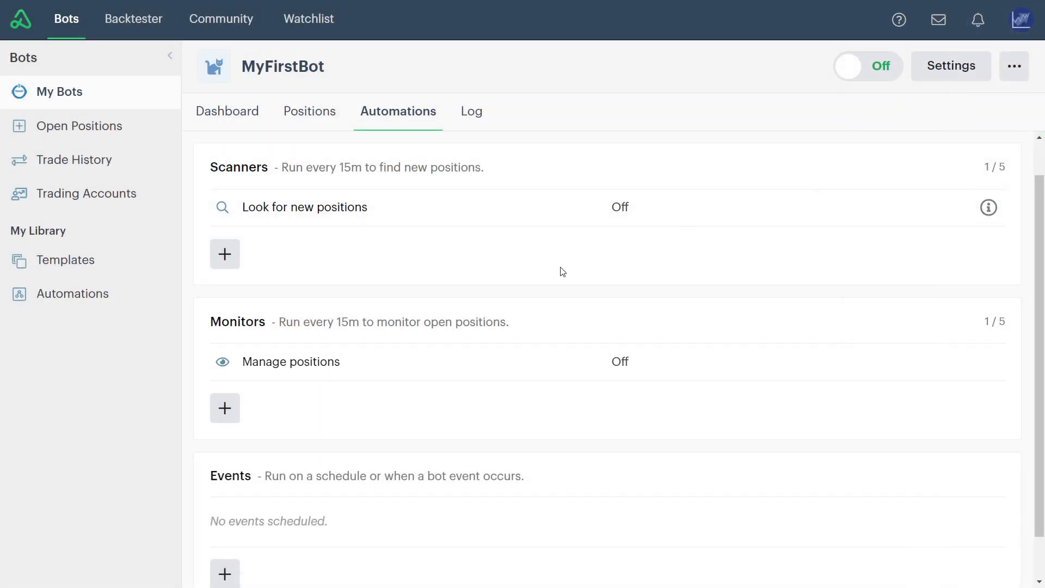
pyautogui.scroll(-1, 563, 272)
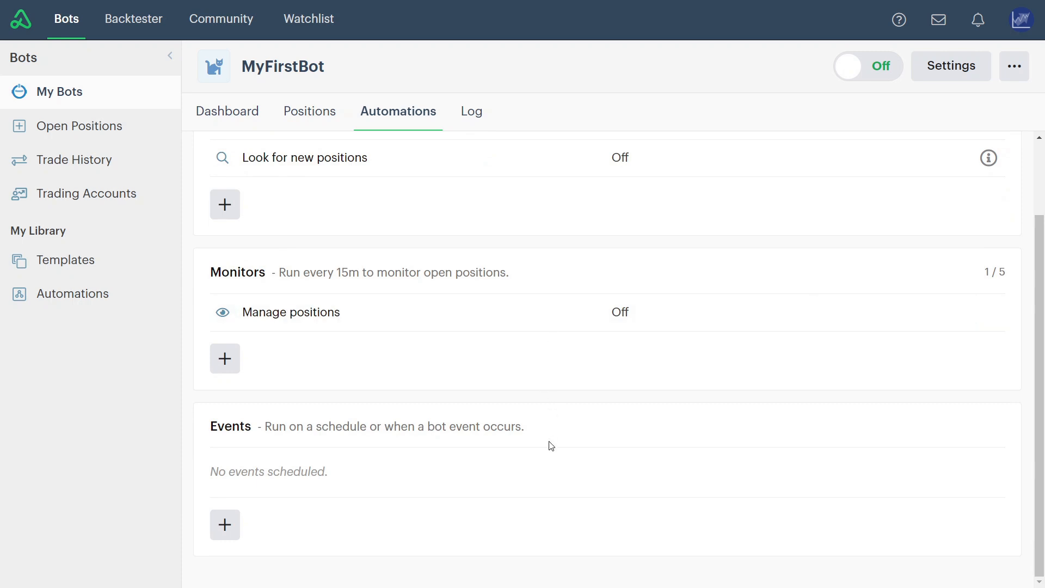
# Review the event types that can trigger MyFirstBot automations, and leave without adding an event
pyautogui.click(233, 527)
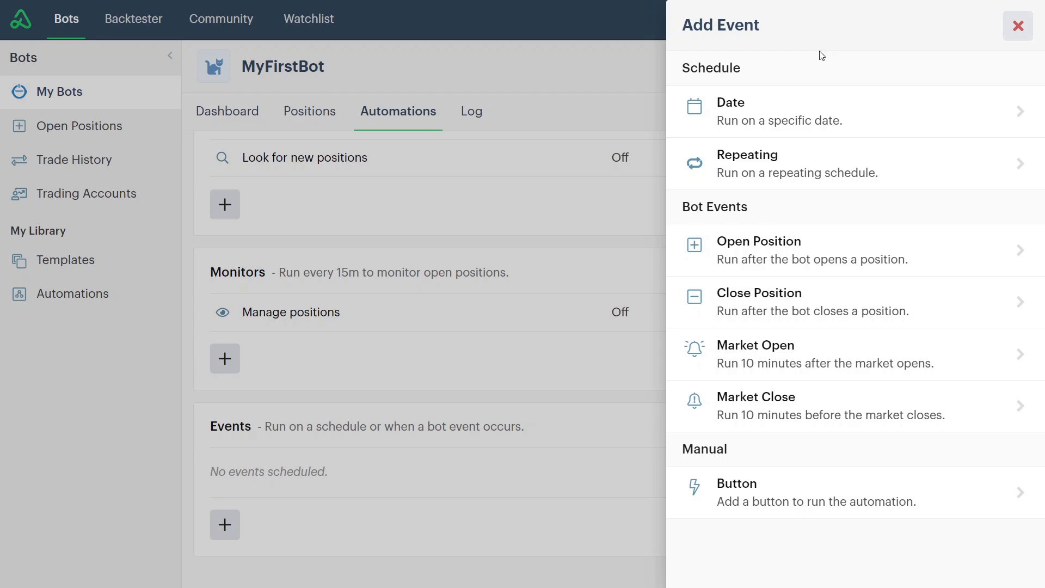
pyautogui.click(1018, 26)
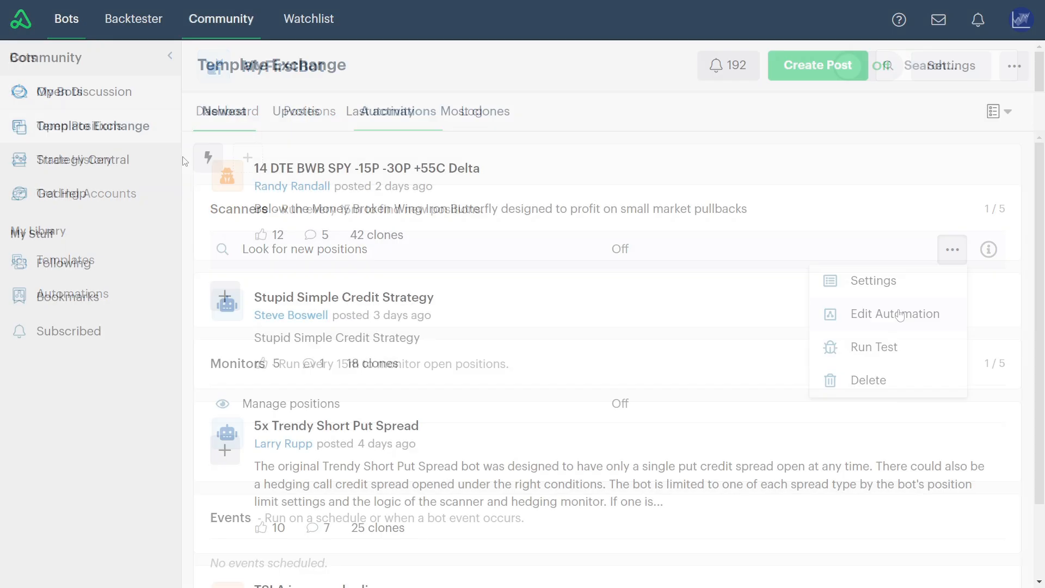
# Browse the community's shared bot templates in Template Exchange and the discussions in Strategy Central
pyautogui.scroll(-6, 184, 161)
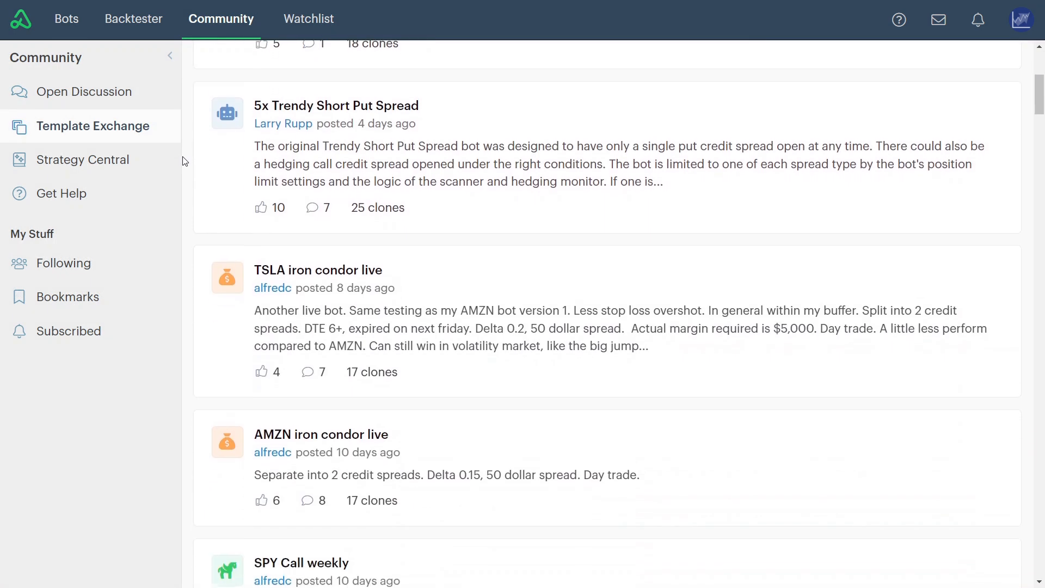
pyautogui.scroll(-9, 184, 161)
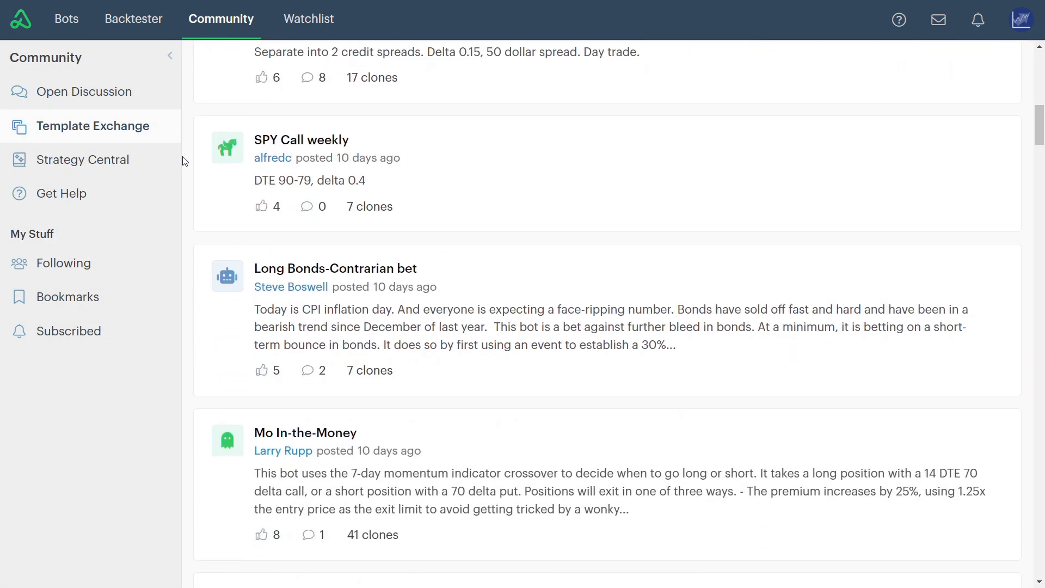
pyautogui.scroll(-7, 184, 161)
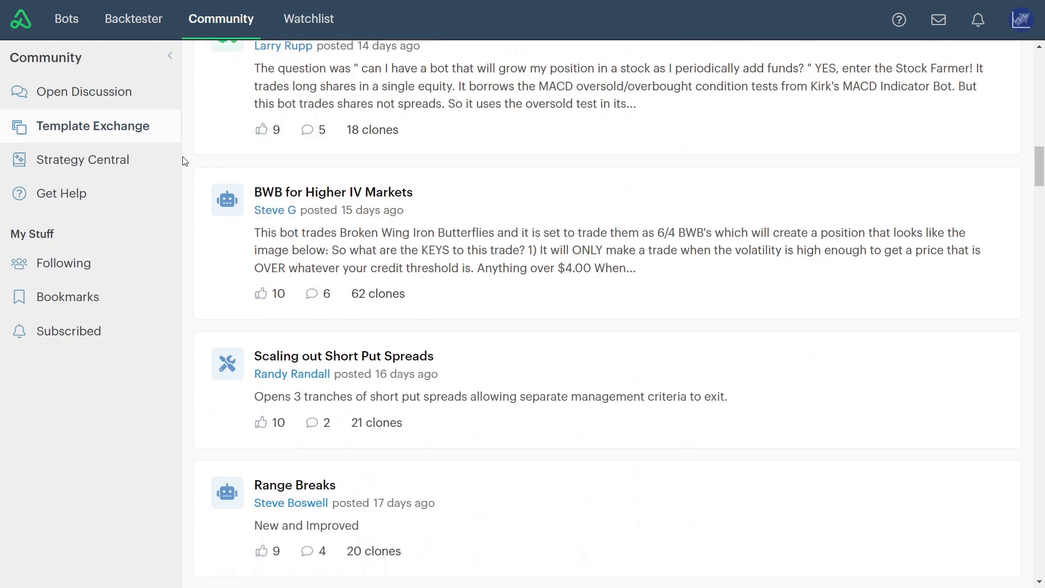
pyautogui.click(137, 169)
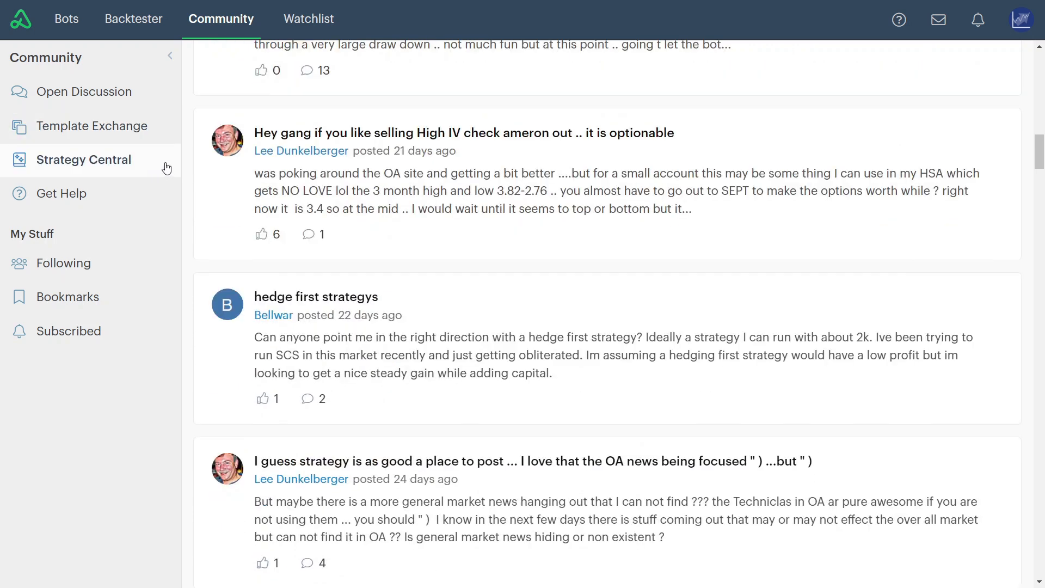
pyautogui.scroll(15, 187, 161)
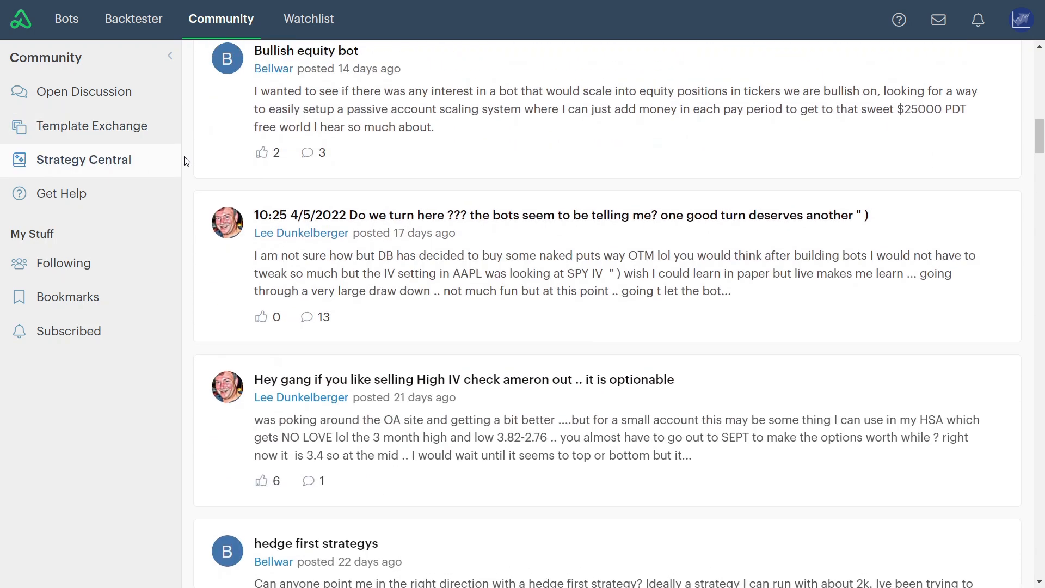
pyautogui.scroll(6, 187, 161)
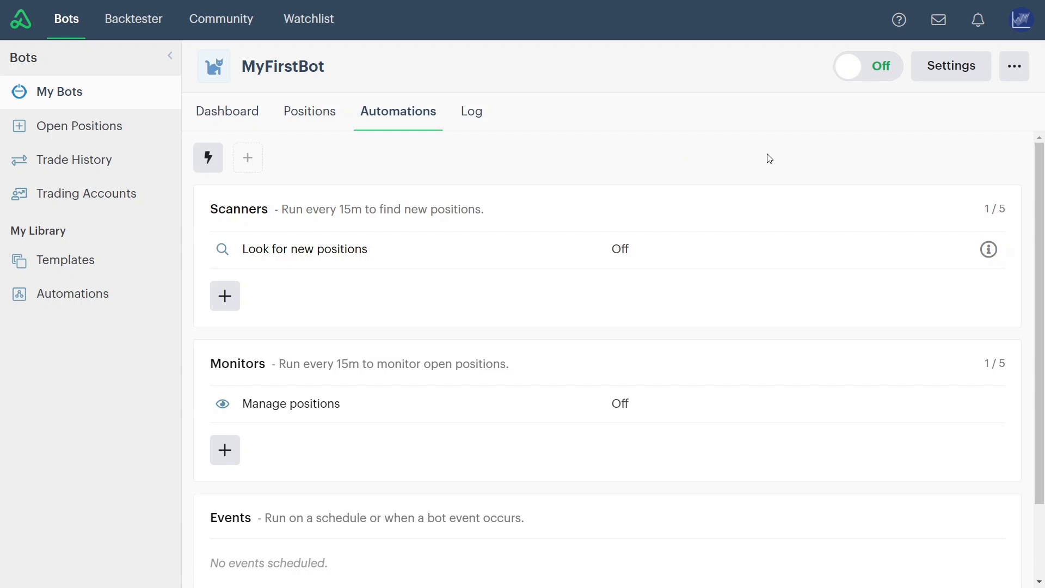
# Turn MyFirstBot on so its scanner and monitor automations start running
pyautogui.click(853, 70)
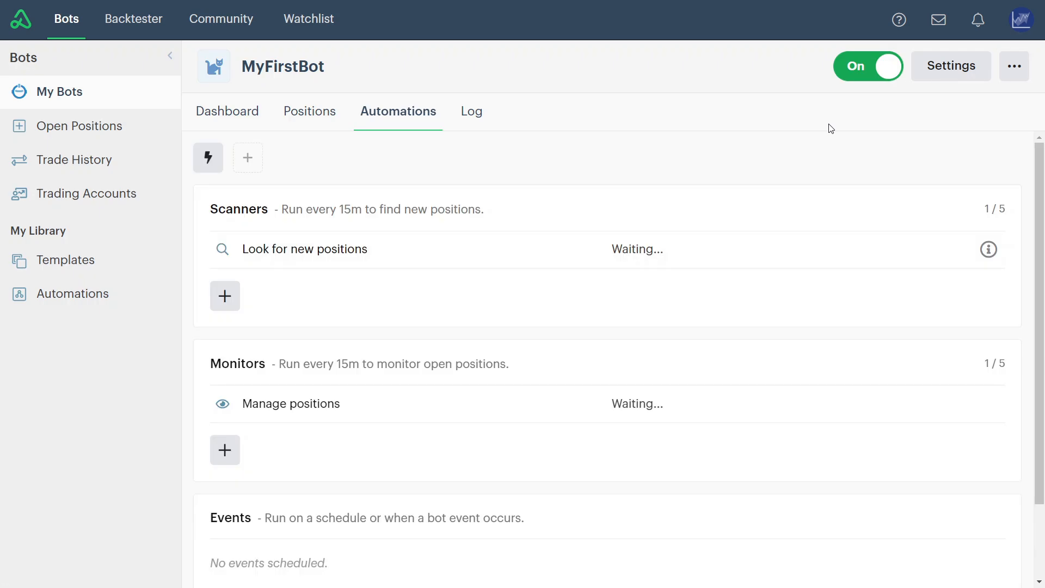
pyautogui.moveTo(640, 412)
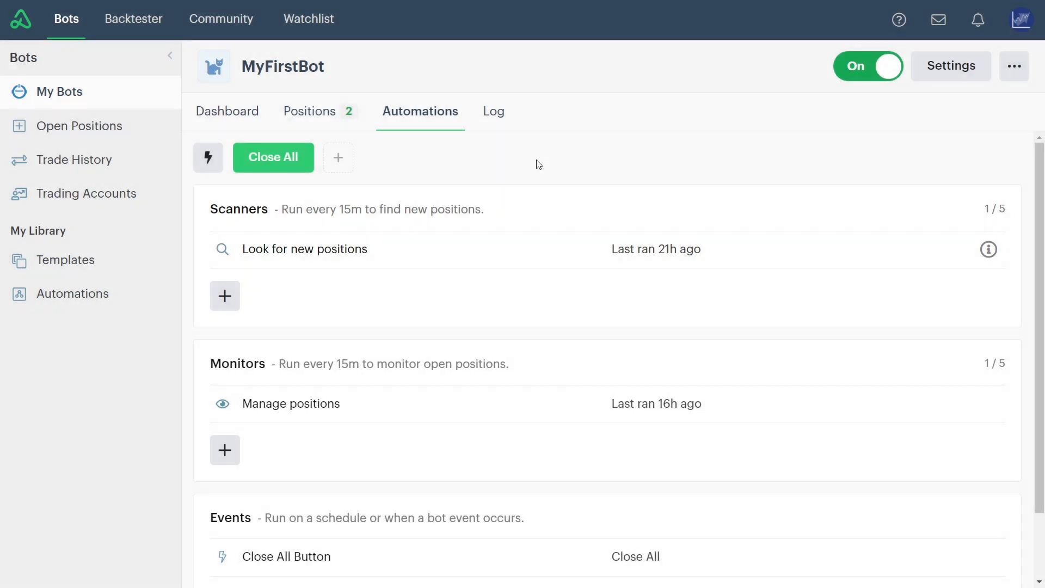
# Examine MyFirstBot's log of automation runs, including the Close Spreads and Open Spreads entries
pyautogui.click(492, 111)
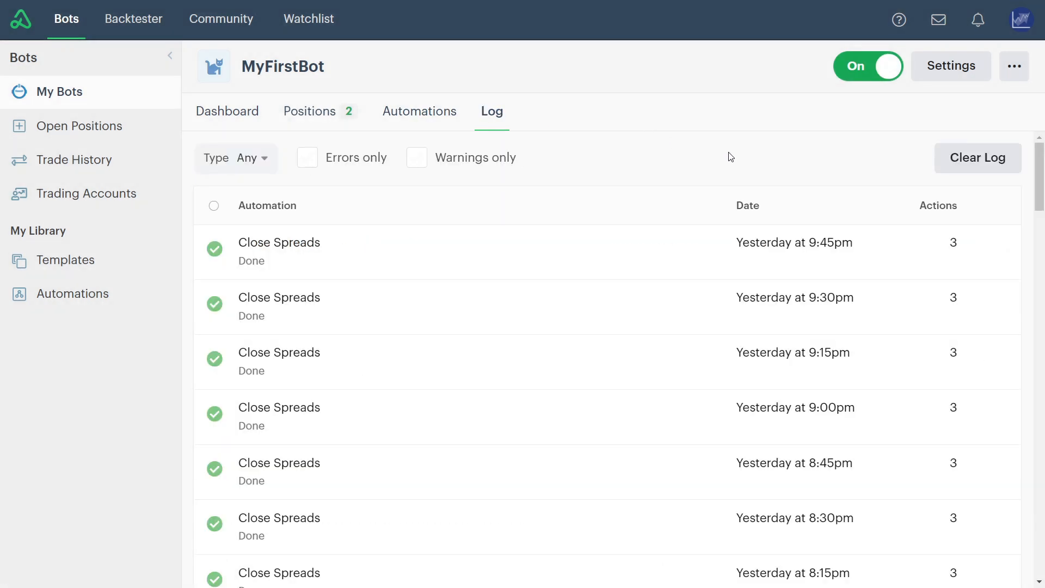
pyautogui.scroll(-1, 730, 157)
pyautogui.scroll(-4, 728, 176)
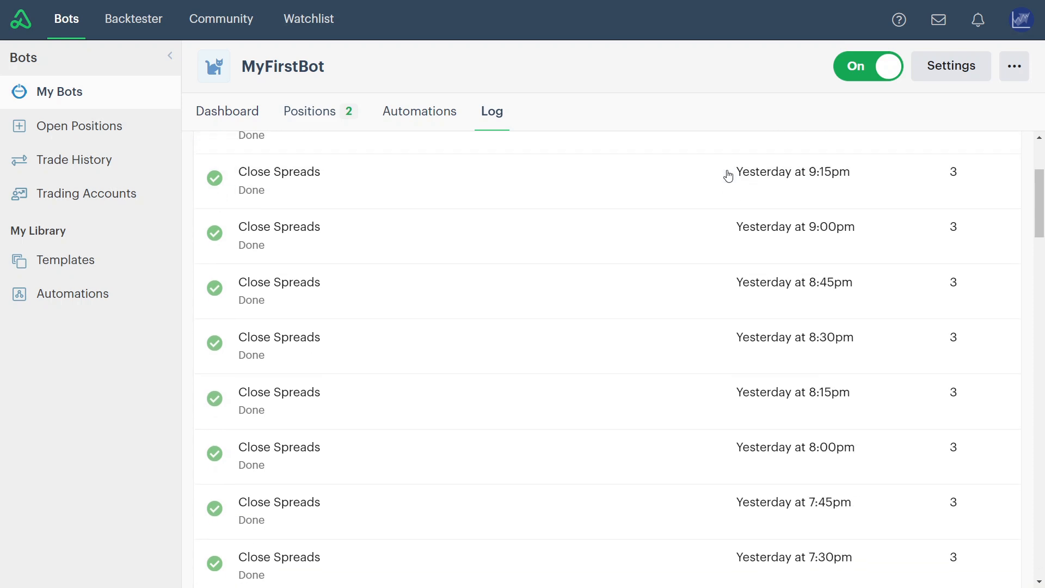
pyautogui.scroll(-10, 729, 175)
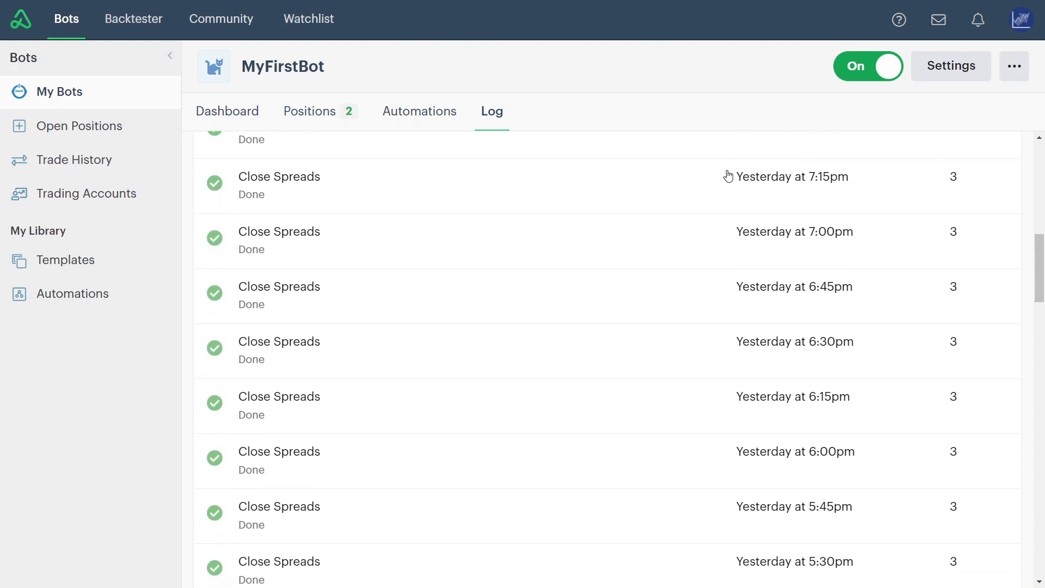
pyautogui.scroll(-7, 728, 176)
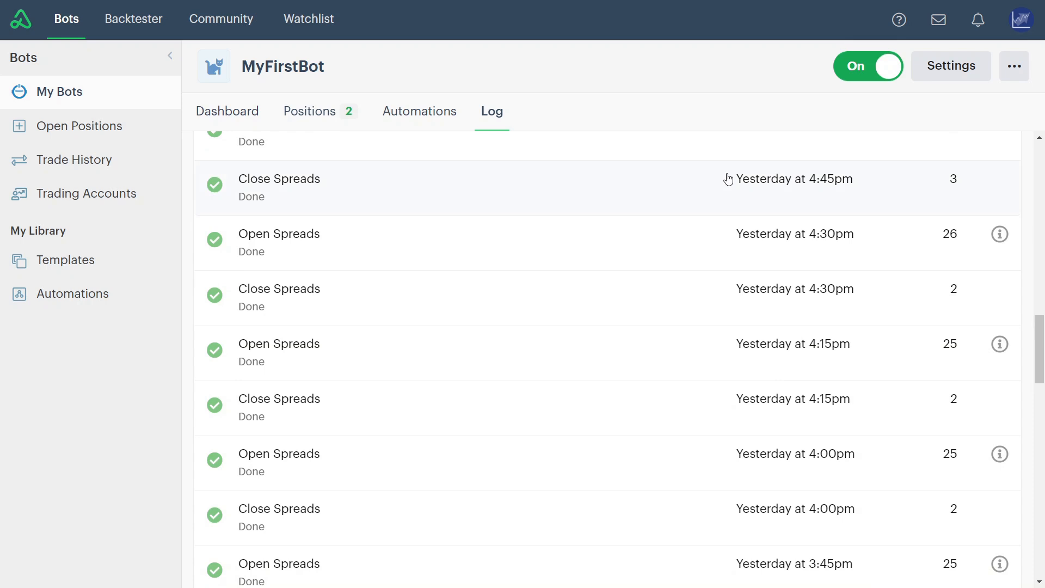
pyautogui.scroll(1, 728, 175)
pyautogui.scroll(19, 728, 182)
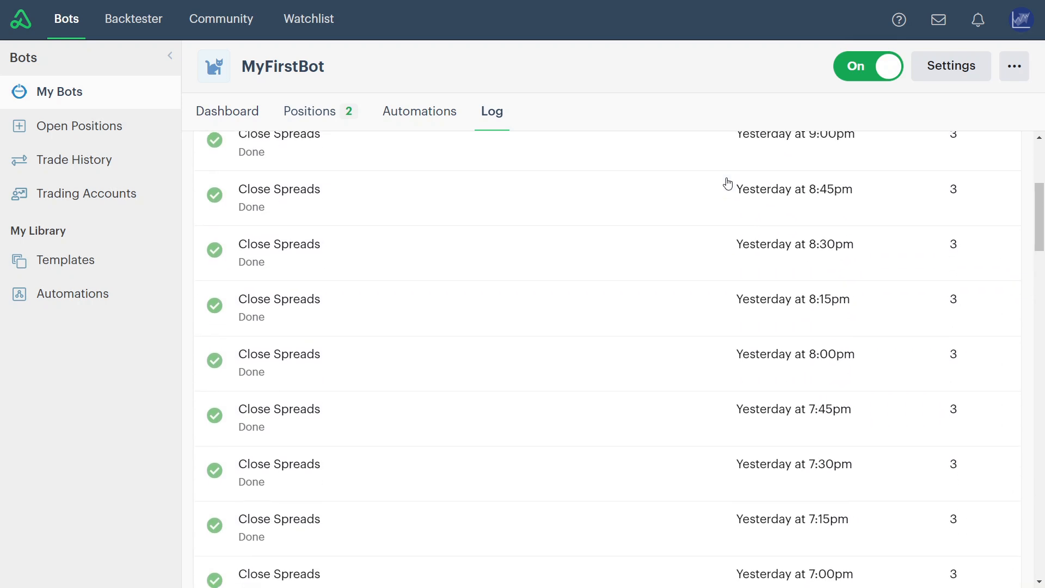
pyautogui.scroll(1, 728, 182)
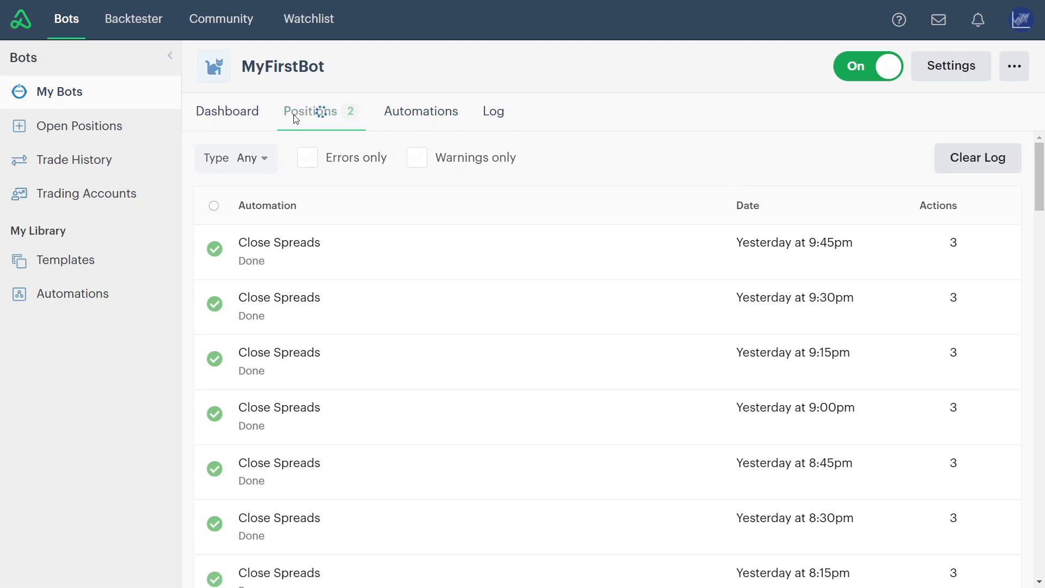
# Review MyFirstBot's active positions, inspect and refresh the GLD Short Put Spread details, and close them
pyautogui.click(320, 113)
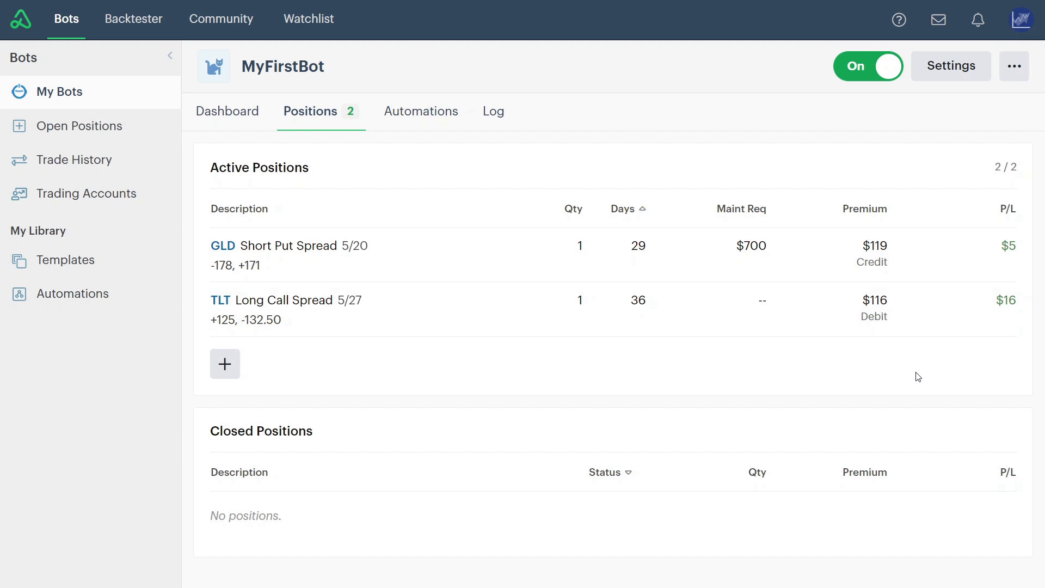
pyautogui.click(361, 247)
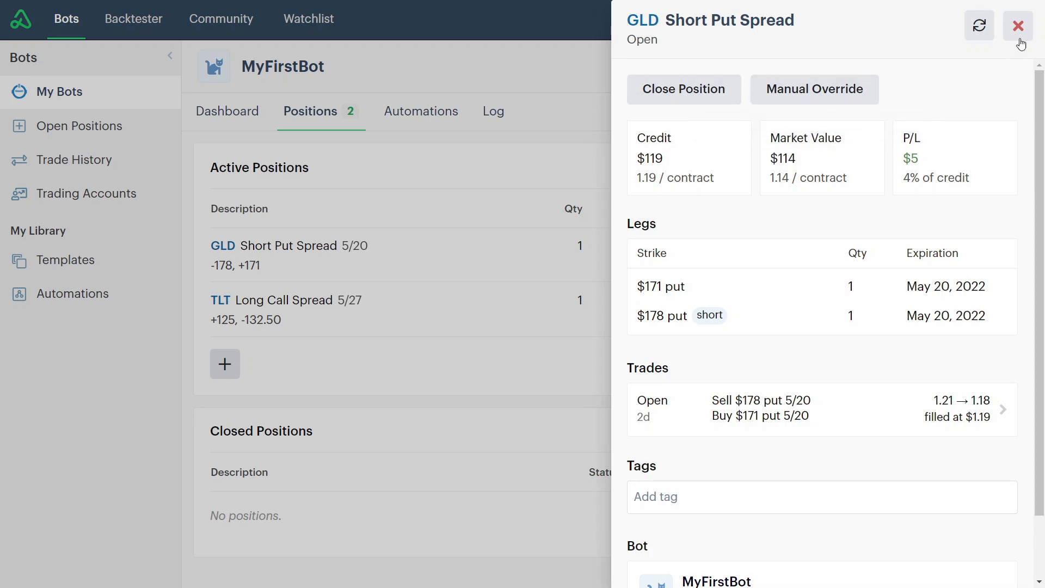
pyautogui.click(980, 24)
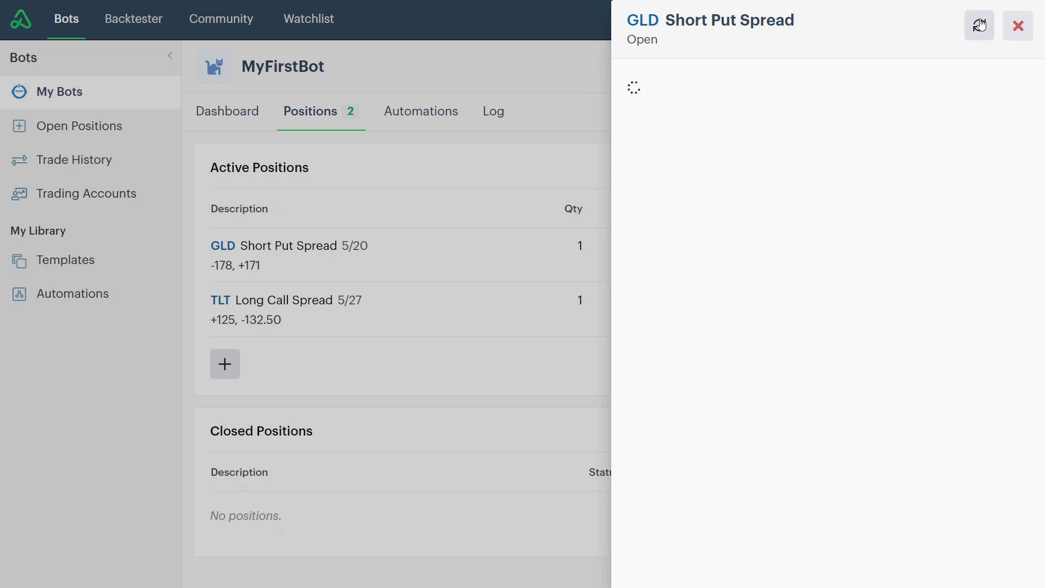
pyautogui.click(1019, 26)
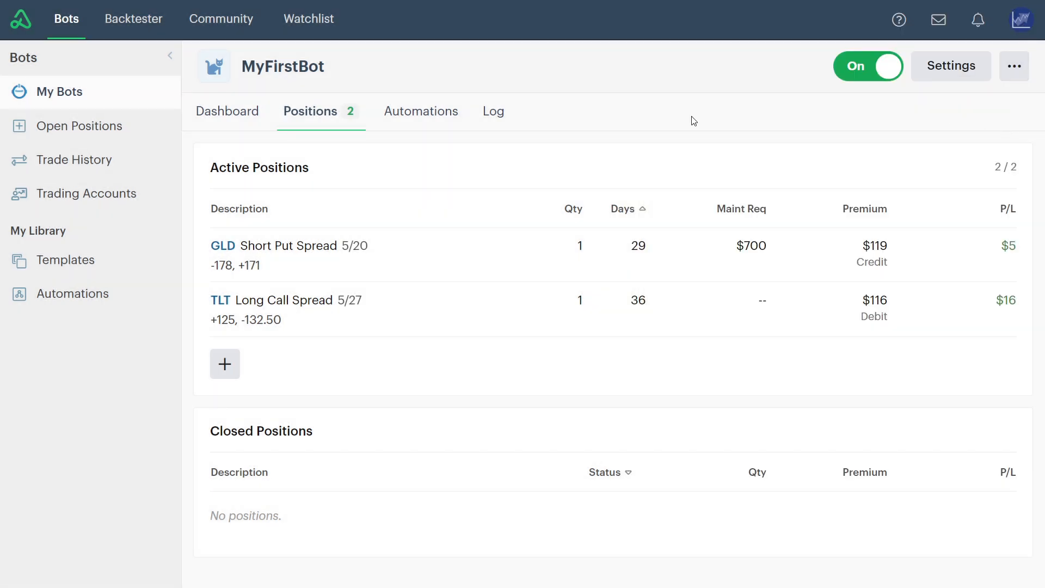
# Review MyFirstBot's performance figures, profit chart and recent activity on its dashboard
pyautogui.click(243, 104)
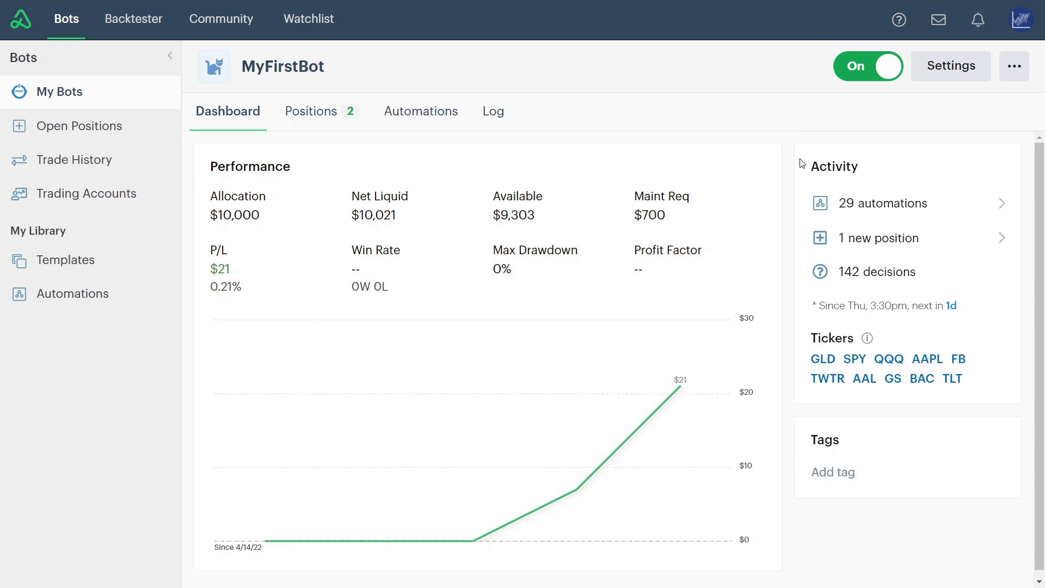
pyautogui.scroll(-1, 795, 214)
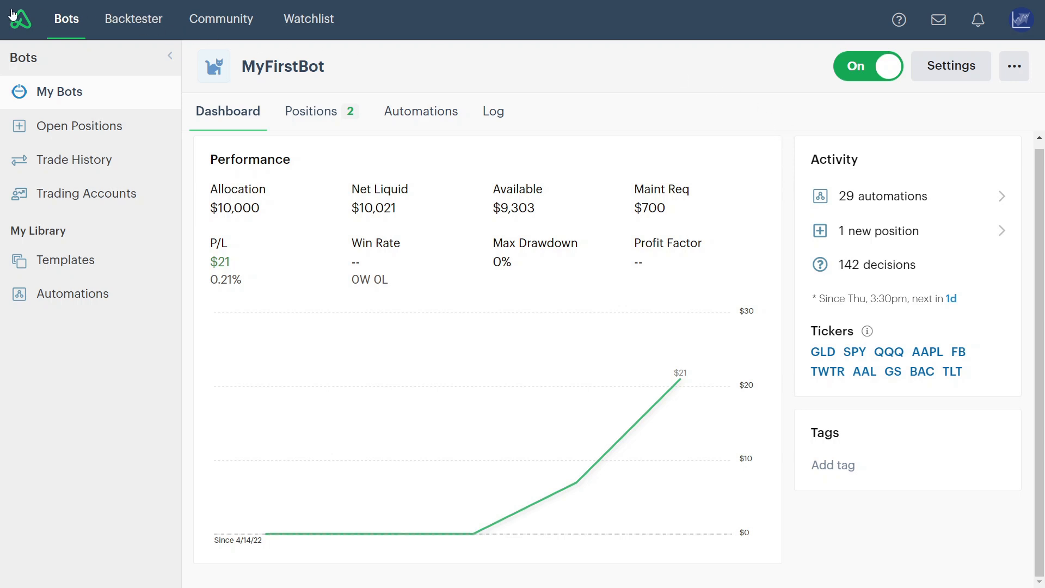
# Look through the Option Alpha Community overview, from Open Discussion down to the posts by followed people
pyautogui.click(216, 22)
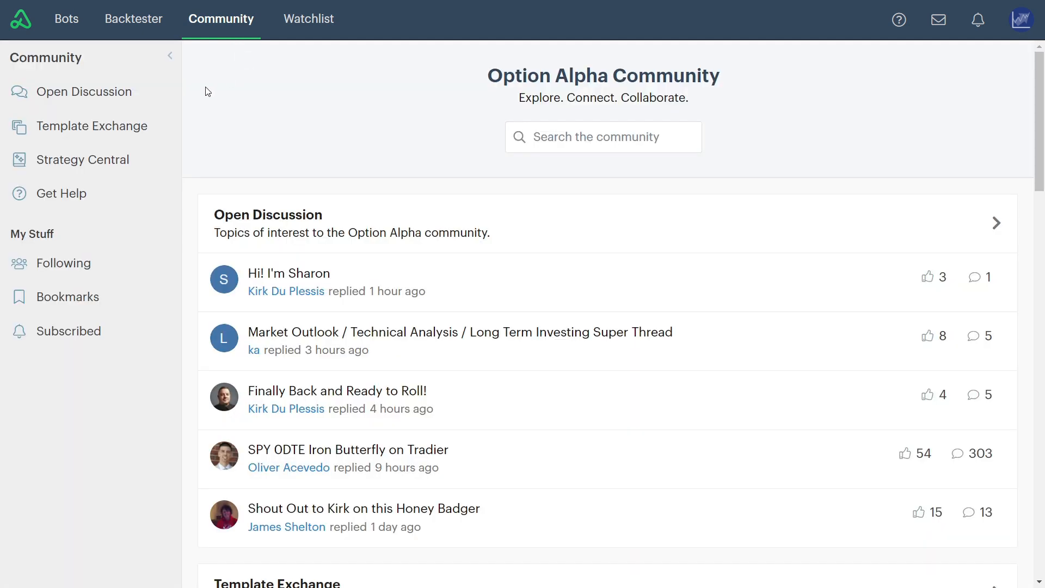
pyautogui.scroll(-8, 207, 91)
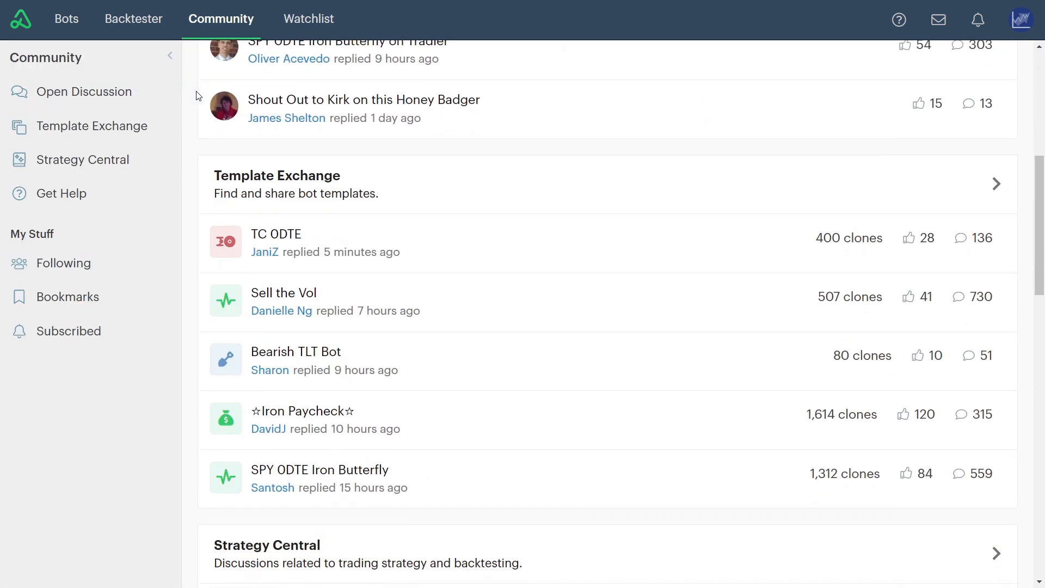
pyautogui.scroll(-13, 198, 96)
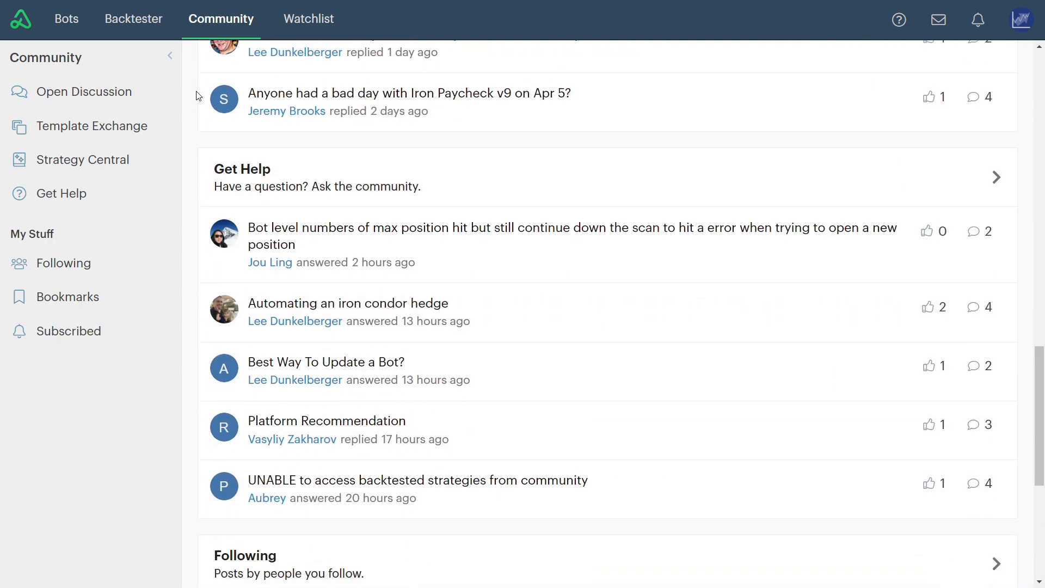
pyautogui.scroll(-7, 198, 97)
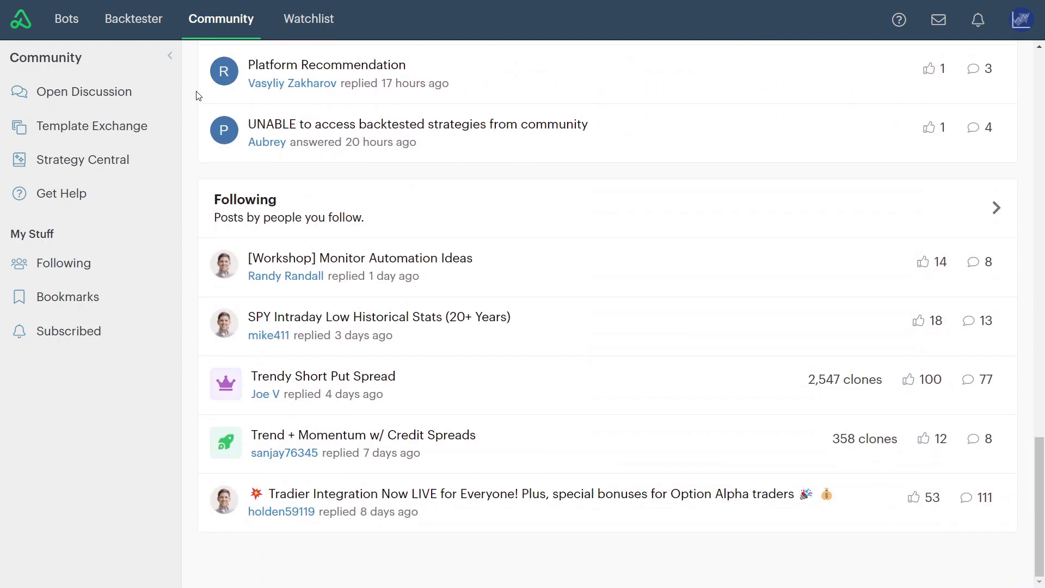
pyautogui.scroll(20, 198, 96)
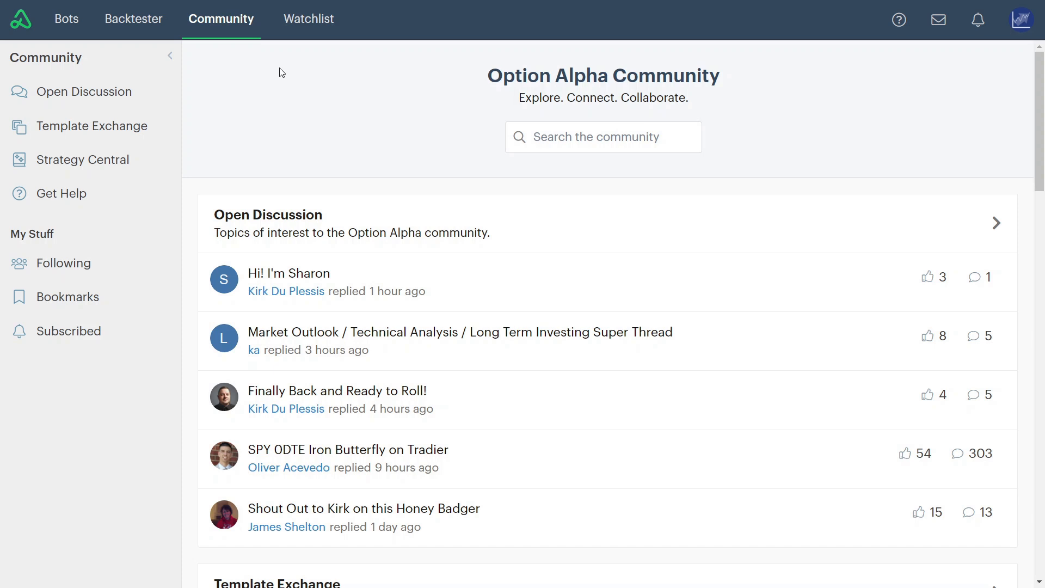
# Look through the Watchlist's Discover rankings for IVR, upcoming earnings, 52-week range and 3-month momentum
pyautogui.click(301, 23)
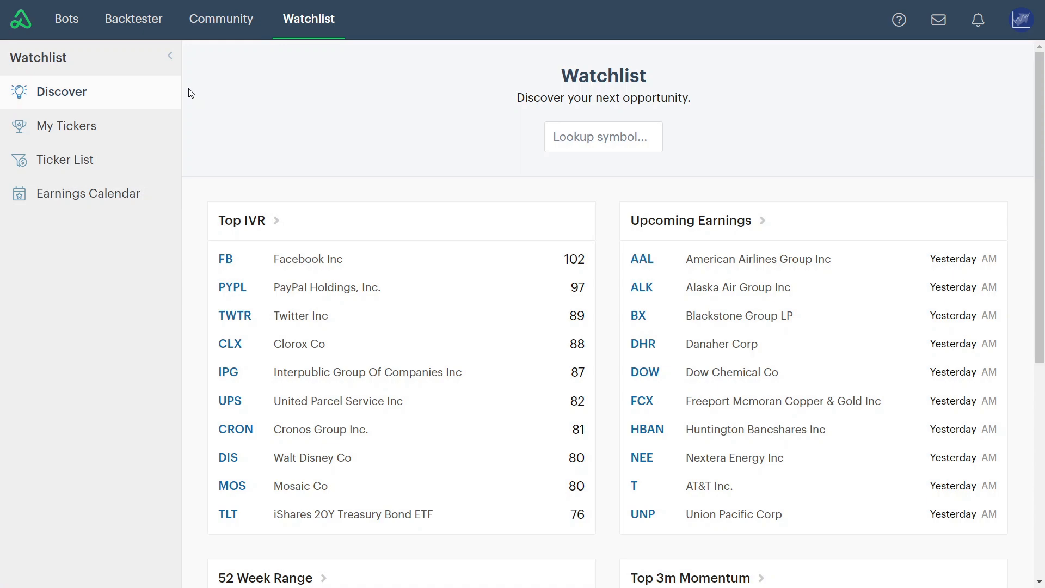
pyautogui.scroll(-7, 190, 93)
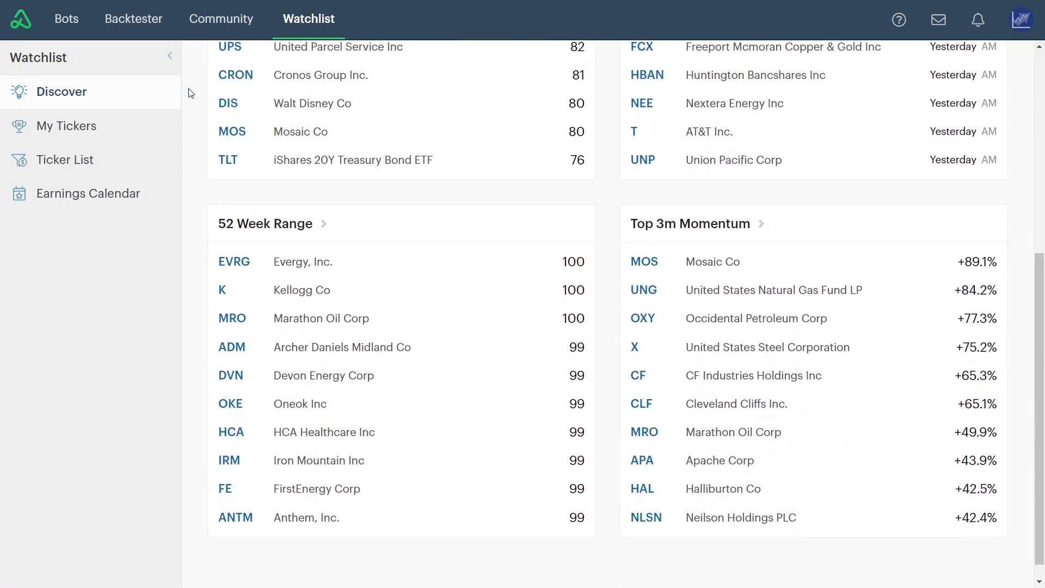
pyautogui.scroll(7, 190, 93)
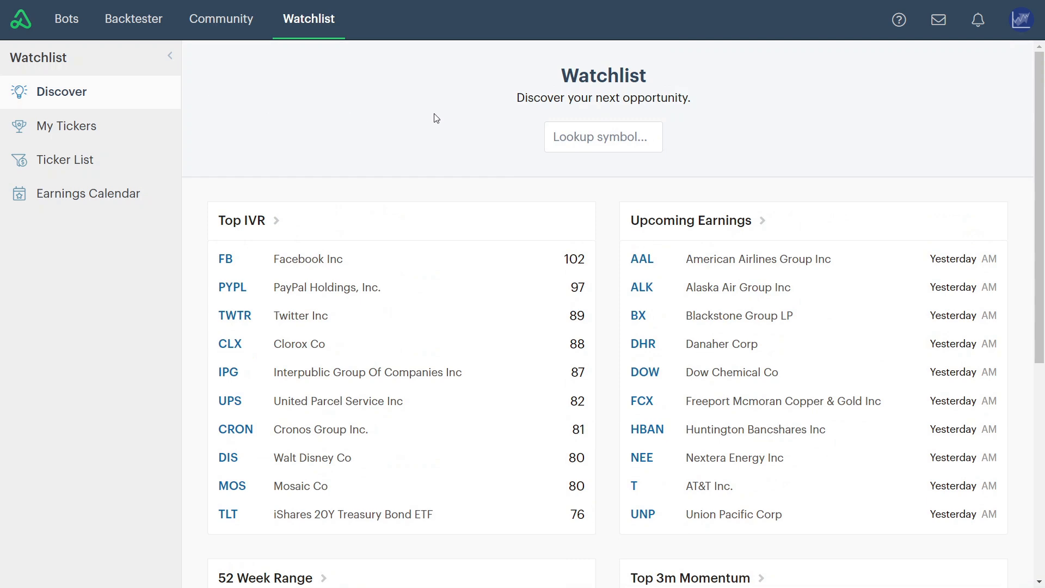
# View the autotrading help resources and look through the platform overview on the Option Alpha website
pyautogui.click(896, 27)
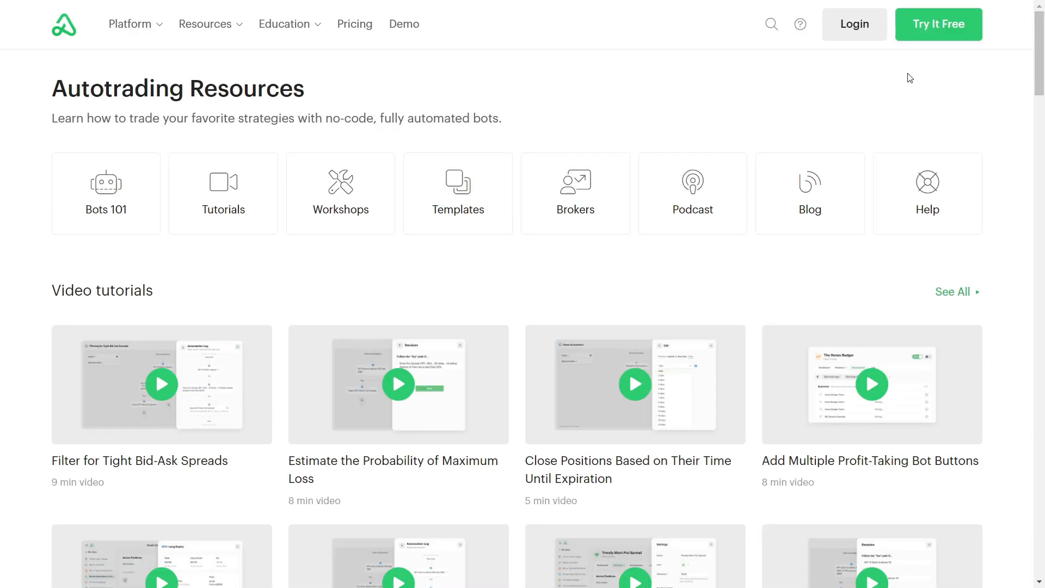
pyautogui.middleClick(1023, 91)
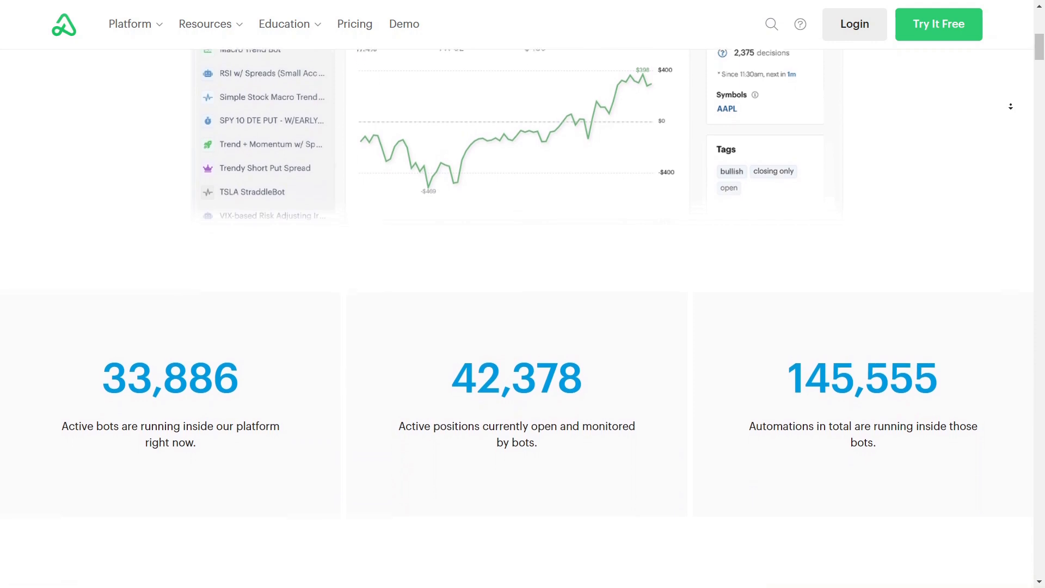
pyautogui.scroll(-3, 1011, 107)
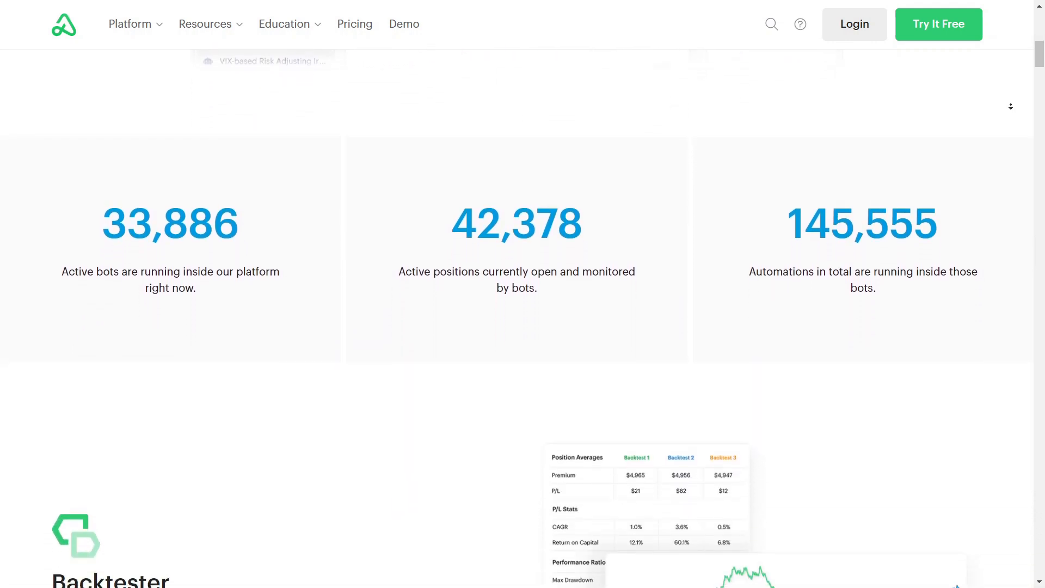
pyautogui.scroll(-3, 1011, 109)
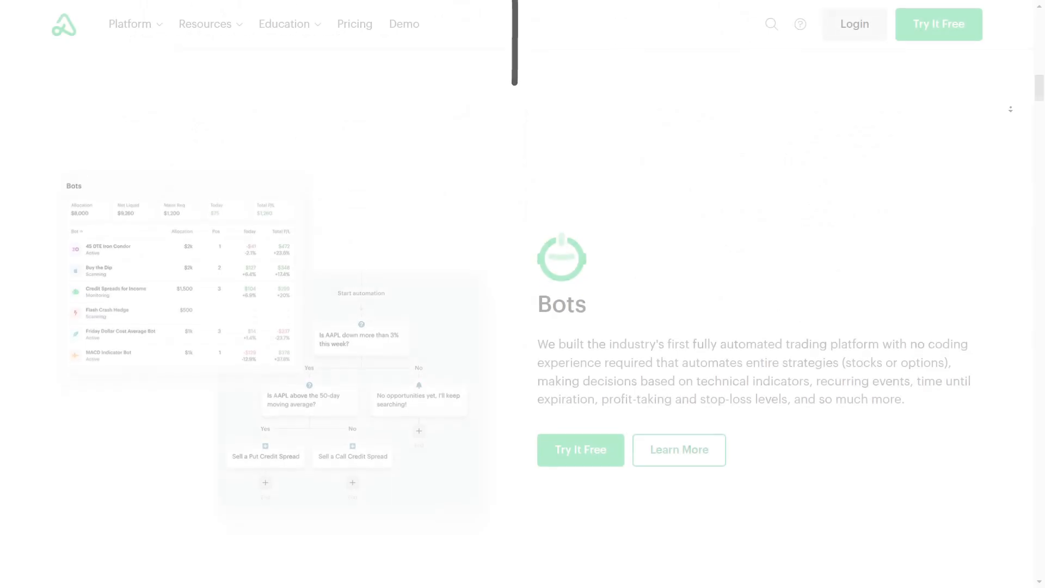
pyautogui.middleClick(1010, 109)
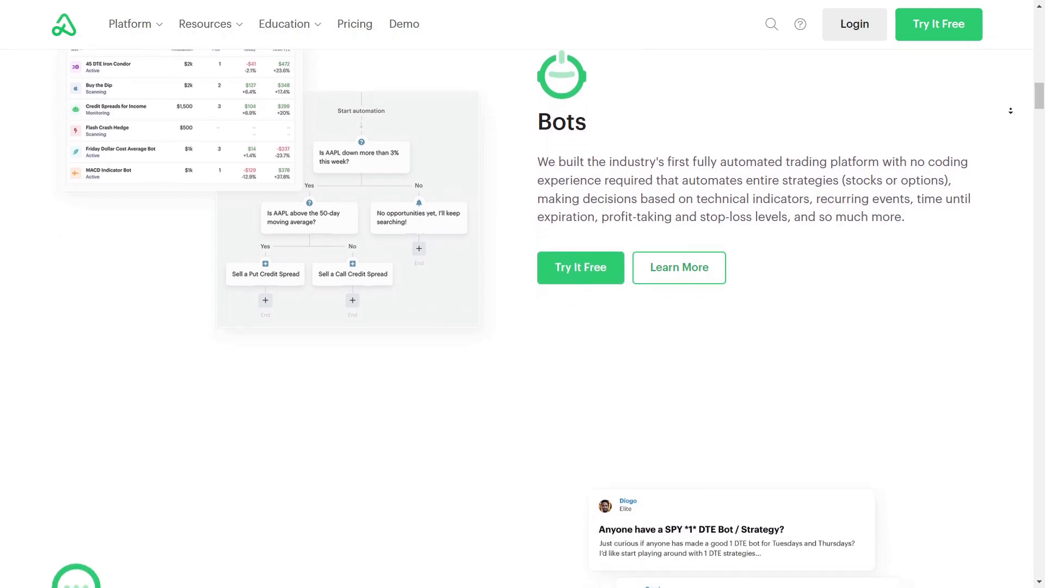